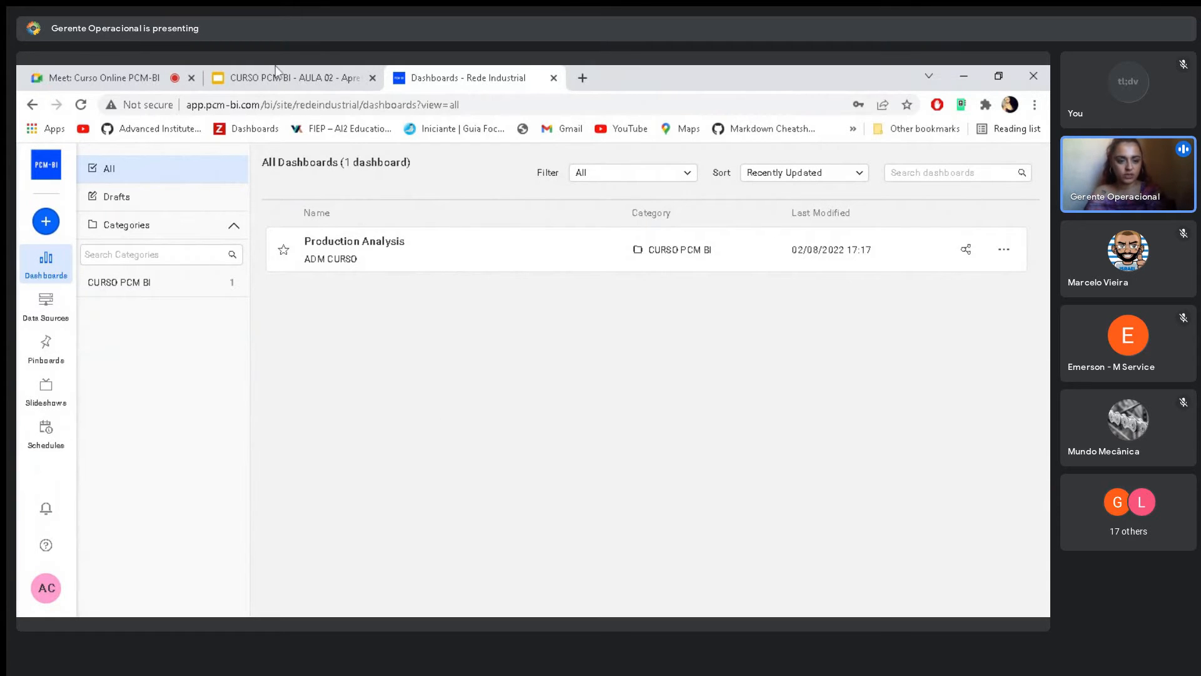
# - Look through the slides of the CURSO PCM BI - AULA 02 presentation and return to the dashboards list
pyautogui.hotkey('ctrl', 'shift', 'Tab')
pyautogui.click(83, 446)
pyautogui.scroll(5, 83, 442)
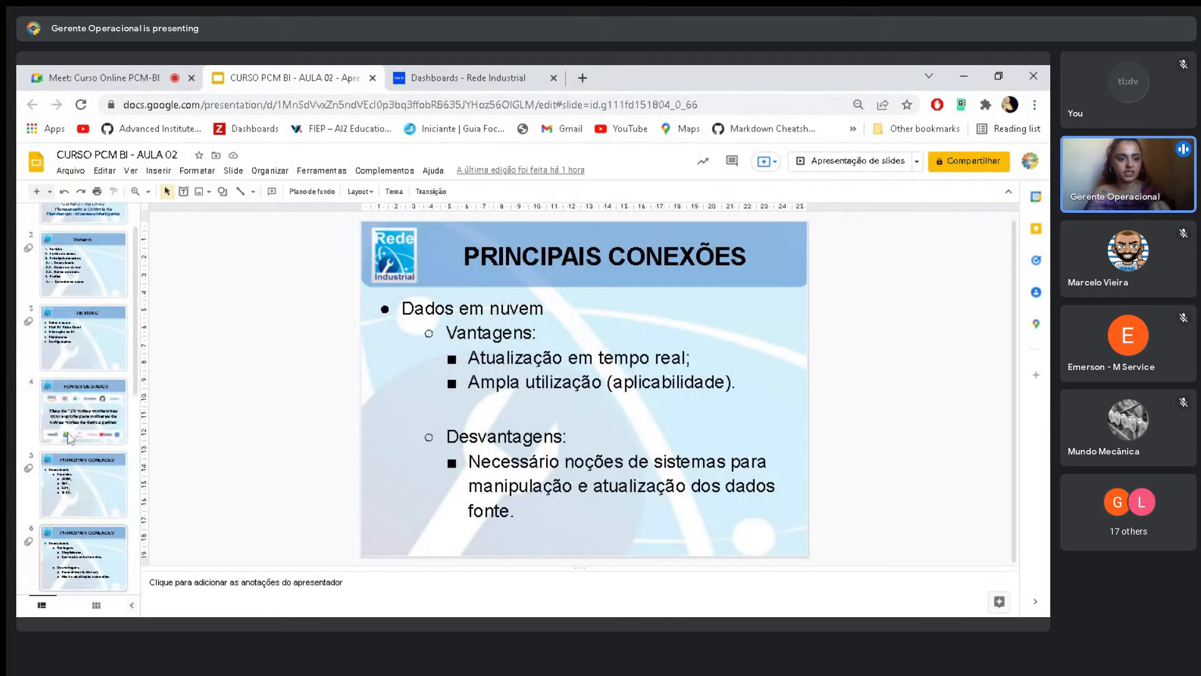
pyautogui.scroll(-5, 75, 443)
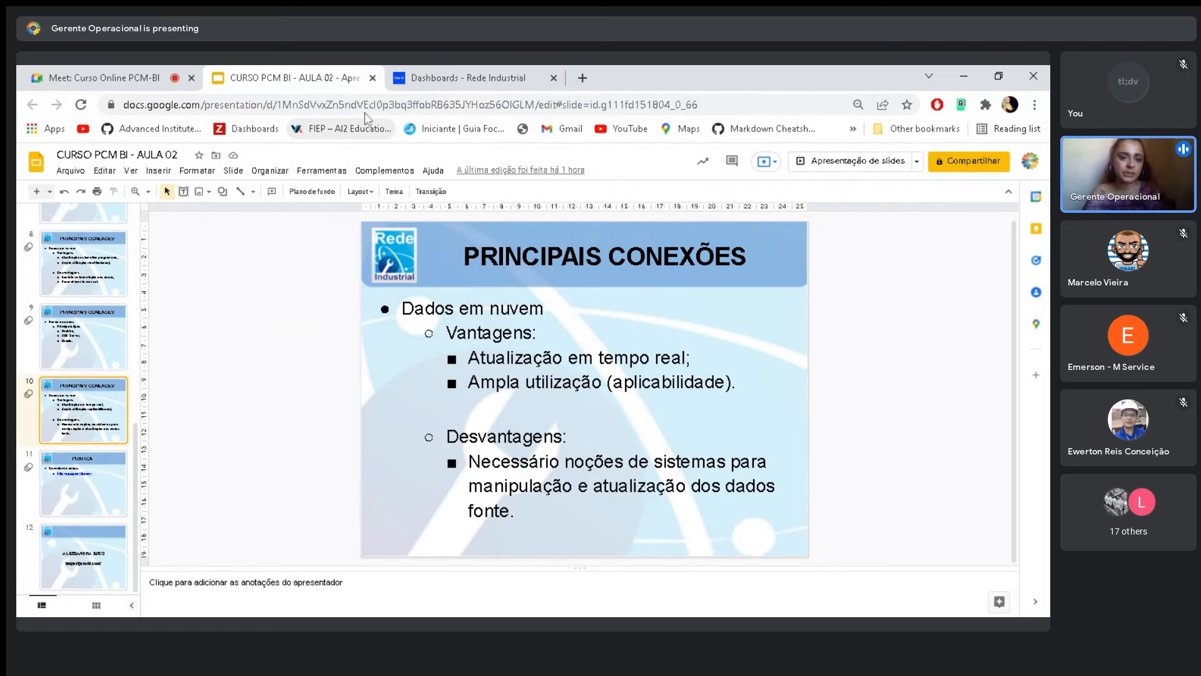
pyautogui.click(424, 77)
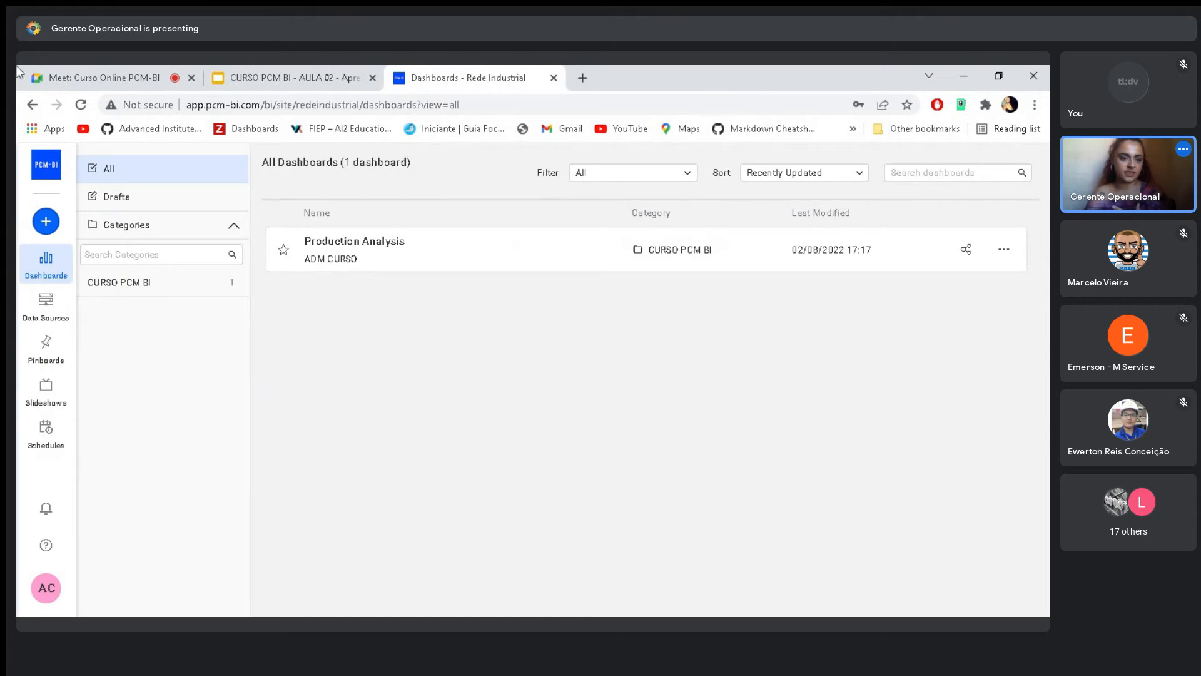
pyautogui.click(51, 68)
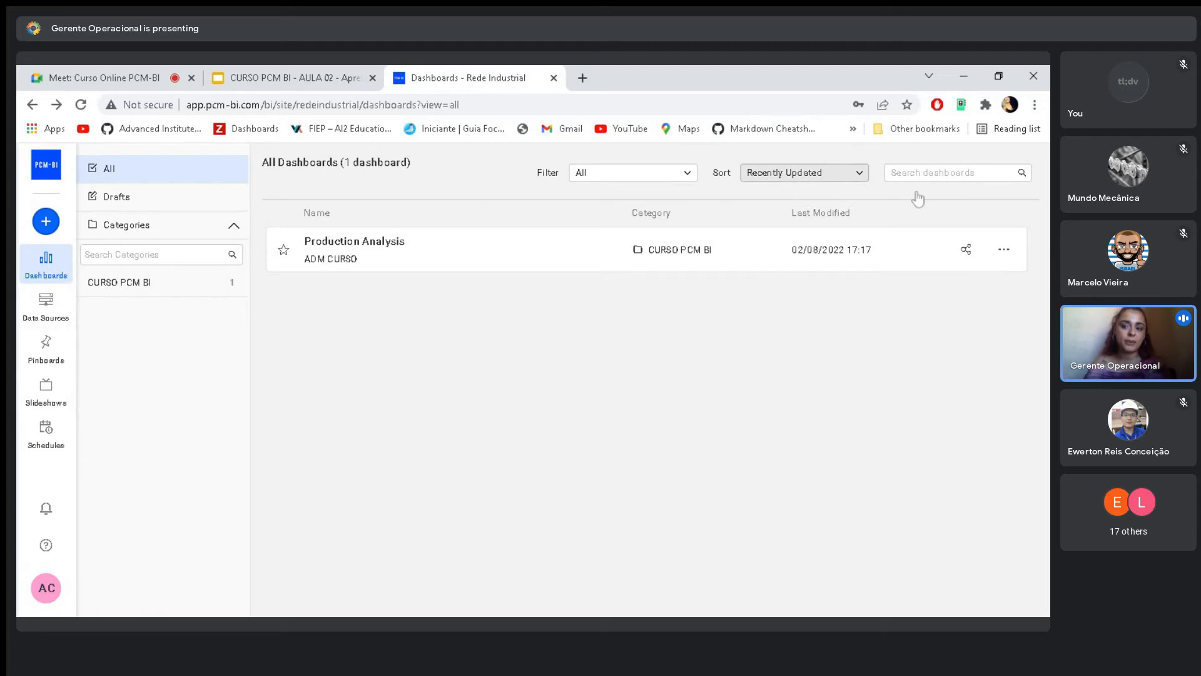
# - Examine the Production Analysis dashboard's sharing options, including its access levels and user search, without sharing it
pyautogui.click(970, 252)
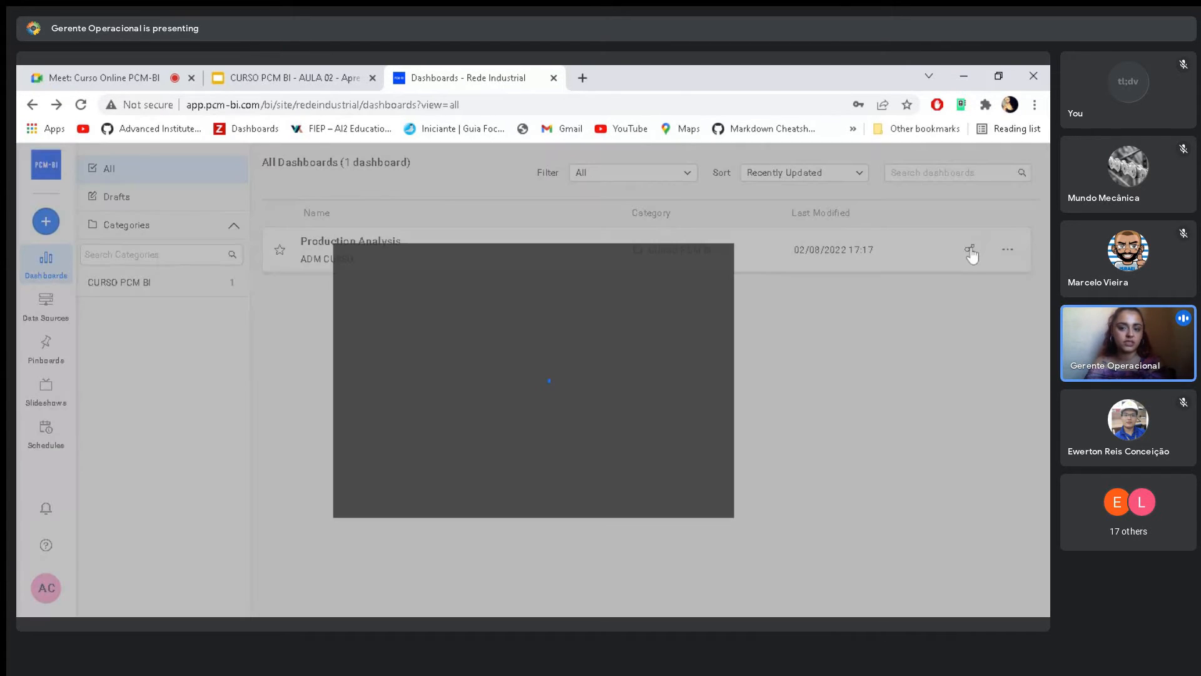
pyautogui.click(471, 418)
pyautogui.click(626, 423)
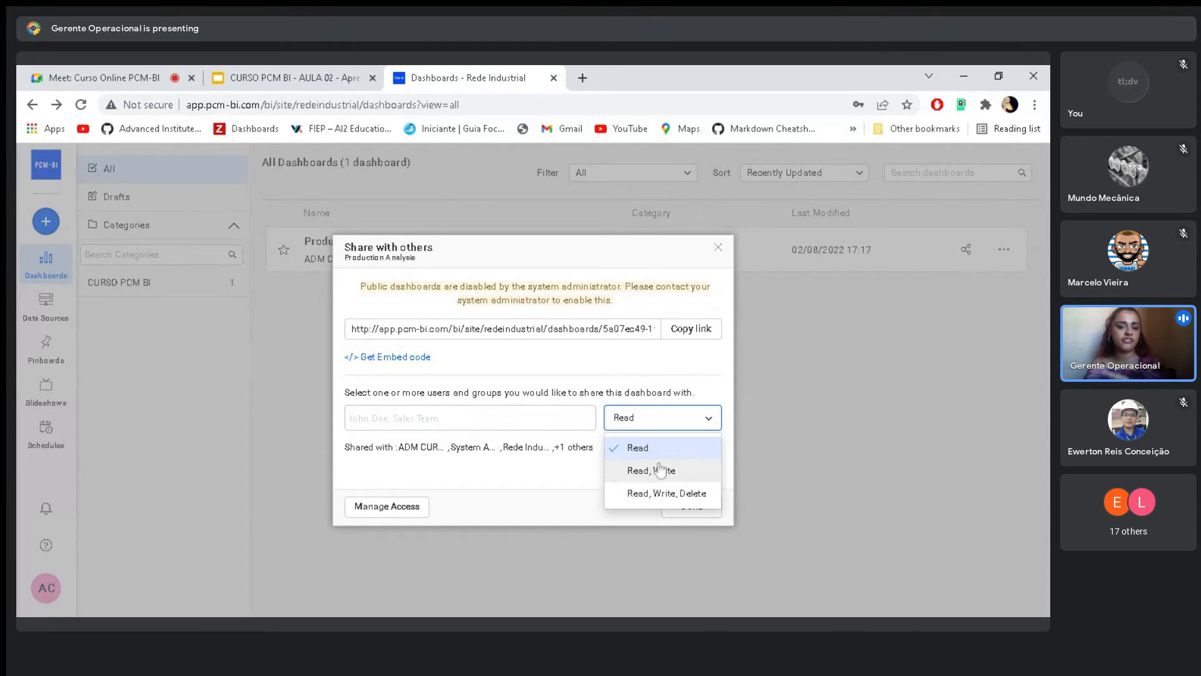
pyautogui.click(504, 419)
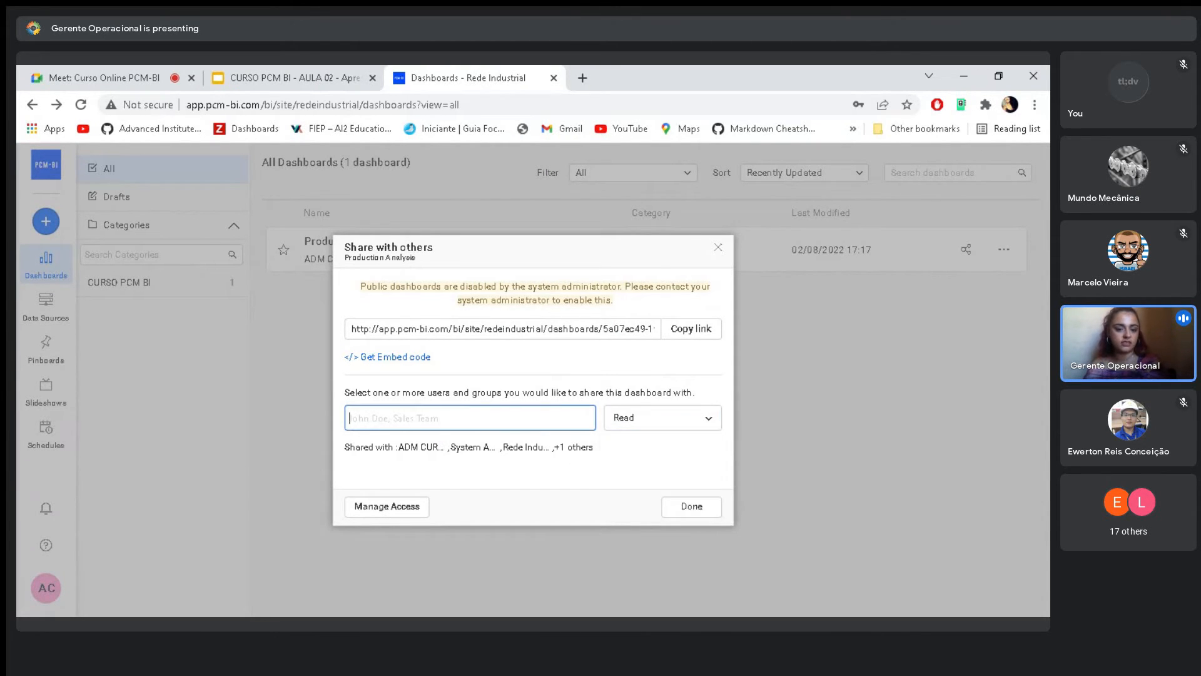
pyautogui.write('ser')
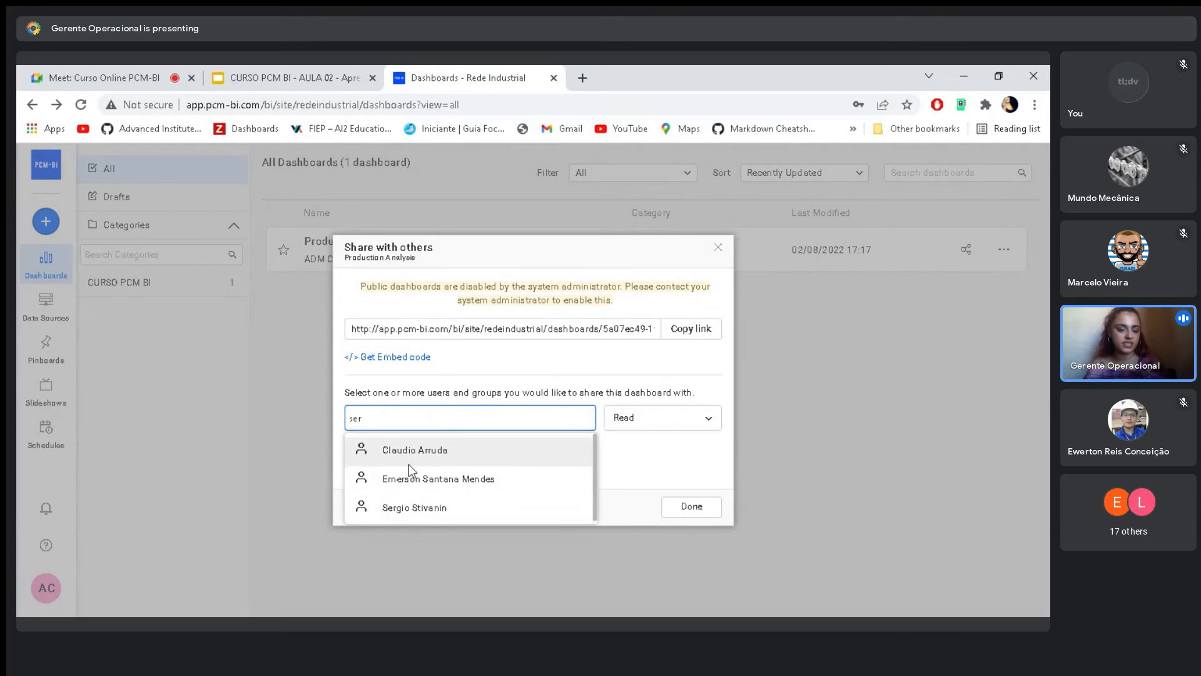
pyautogui.click(642, 467)
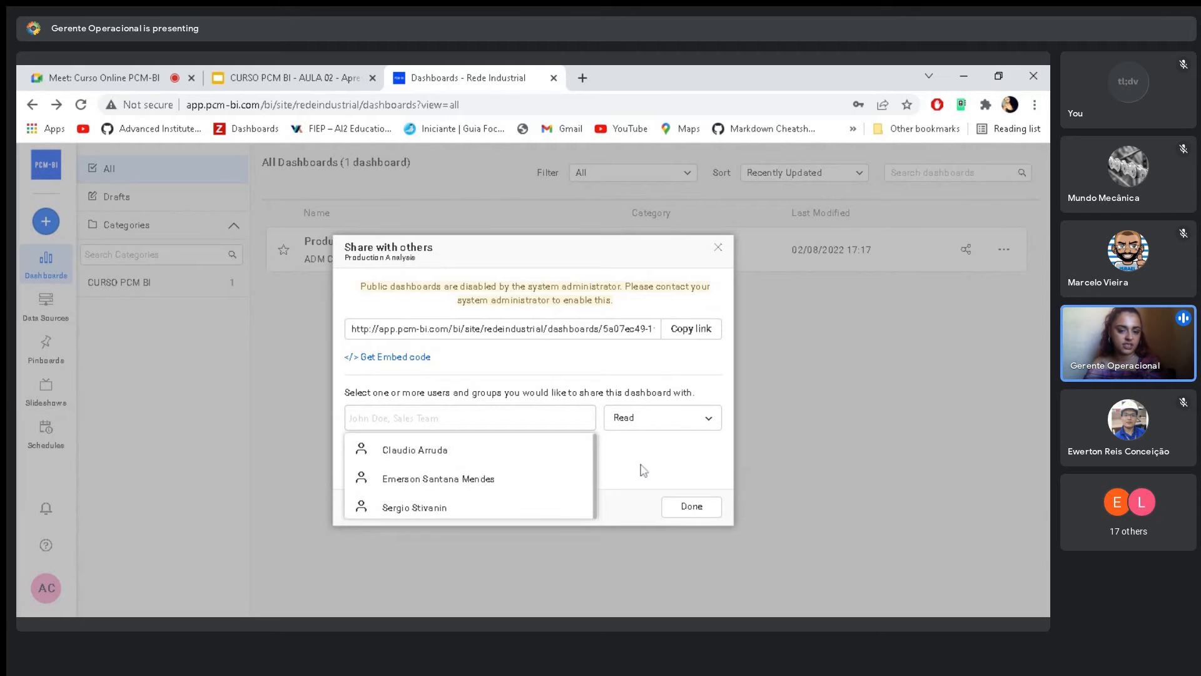
pyautogui.click(719, 248)
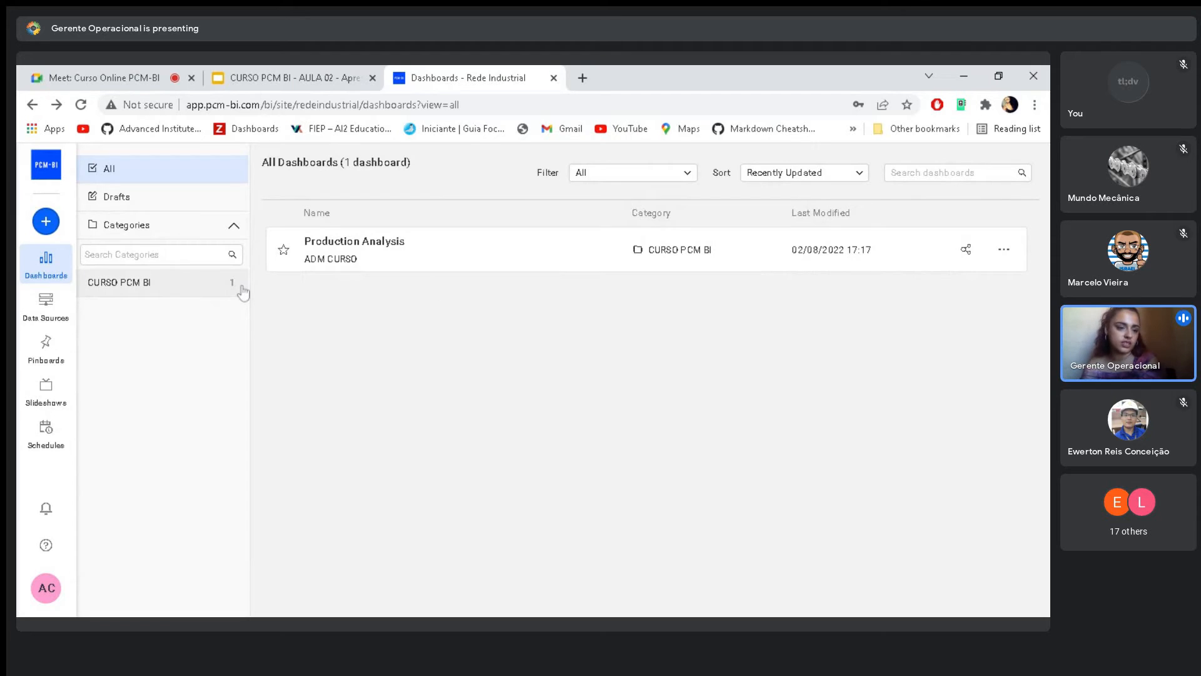
# - Try to move the Production Analysis dashboard to another category
pyautogui.moveTo(180, 293)
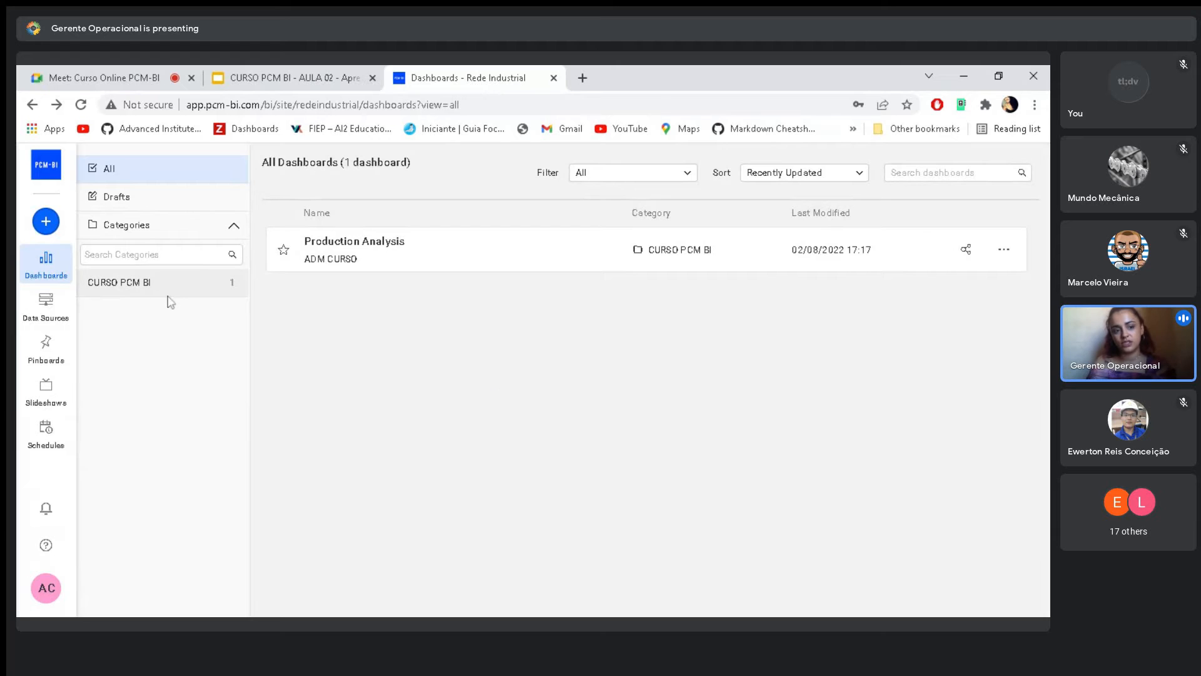
pyautogui.click(1005, 250)
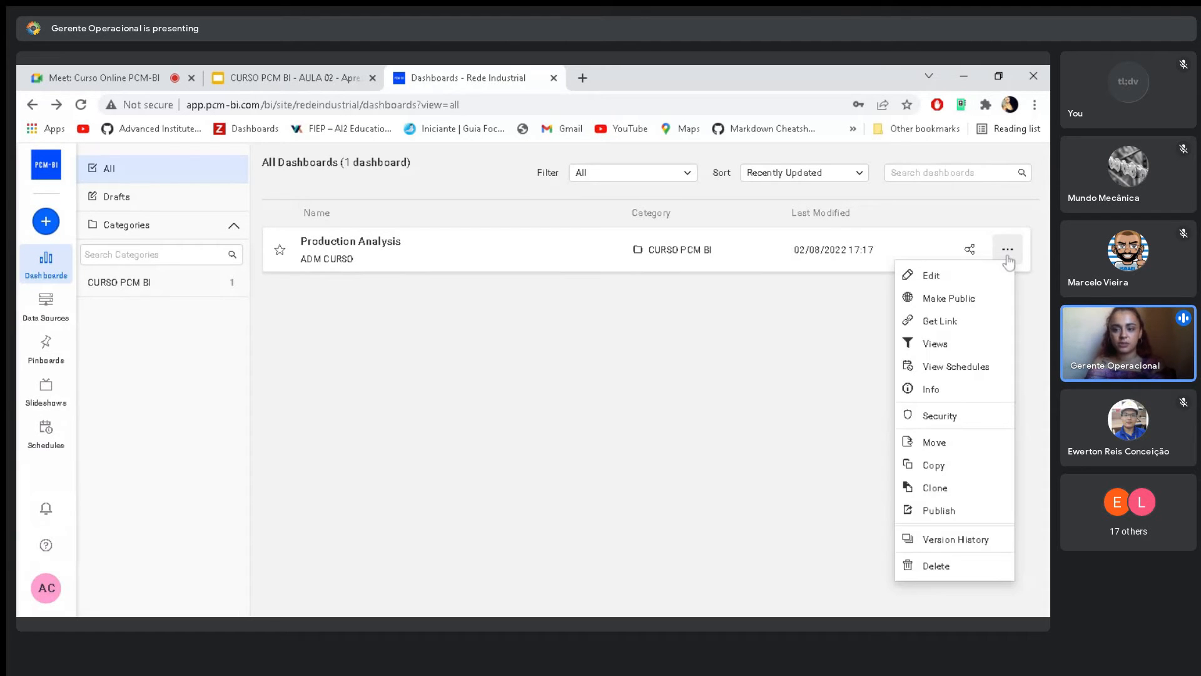
pyautogui.click(959, 444)
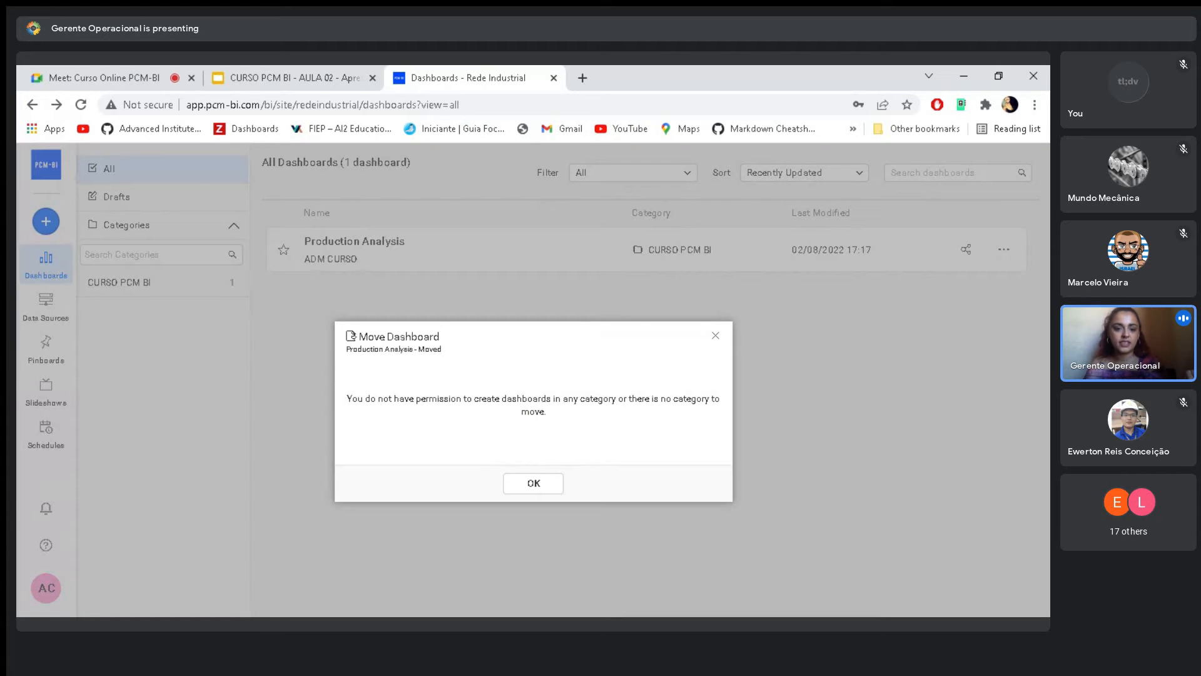
pyautogui.tripleClick(407, 398)
pyautogui.click(415, 401)
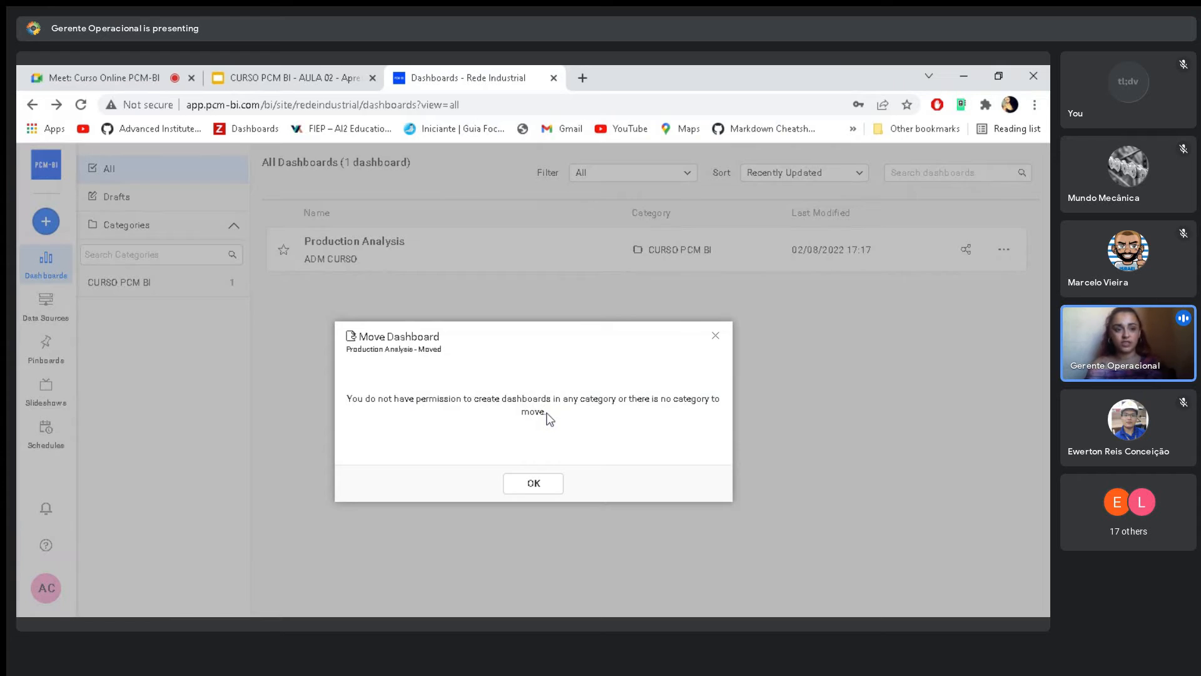
pyautogui.click(535, 485)
pyautogui.click(1004, 249)
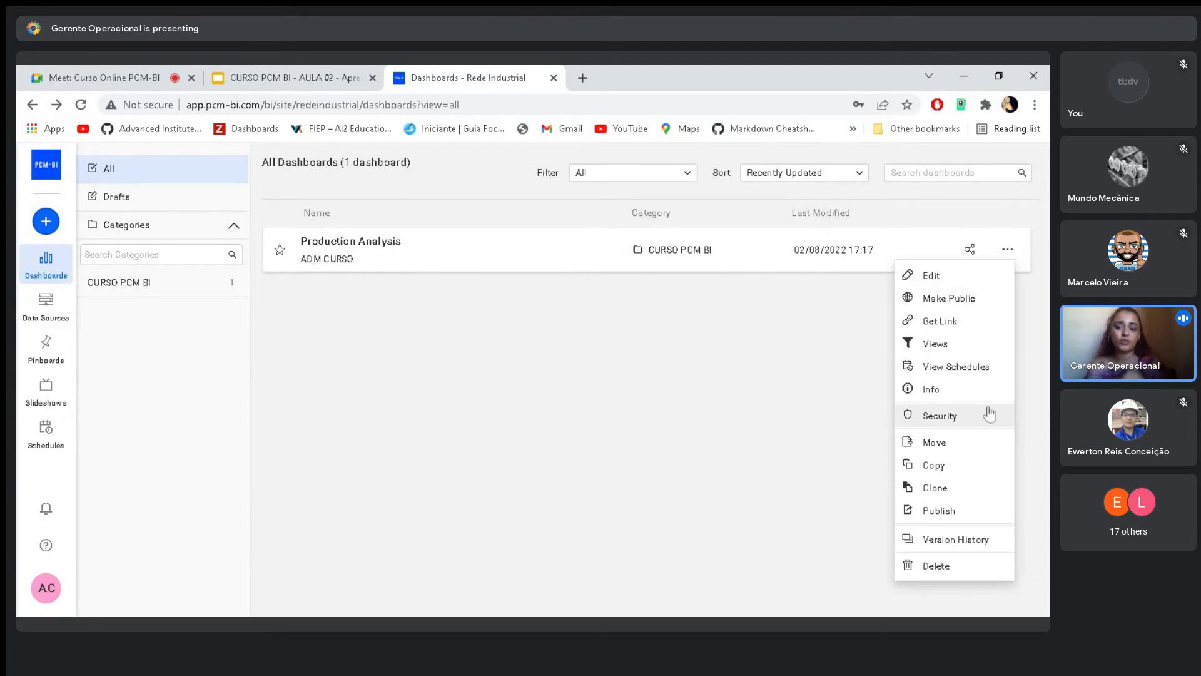
pyautogui.click(952, 444)
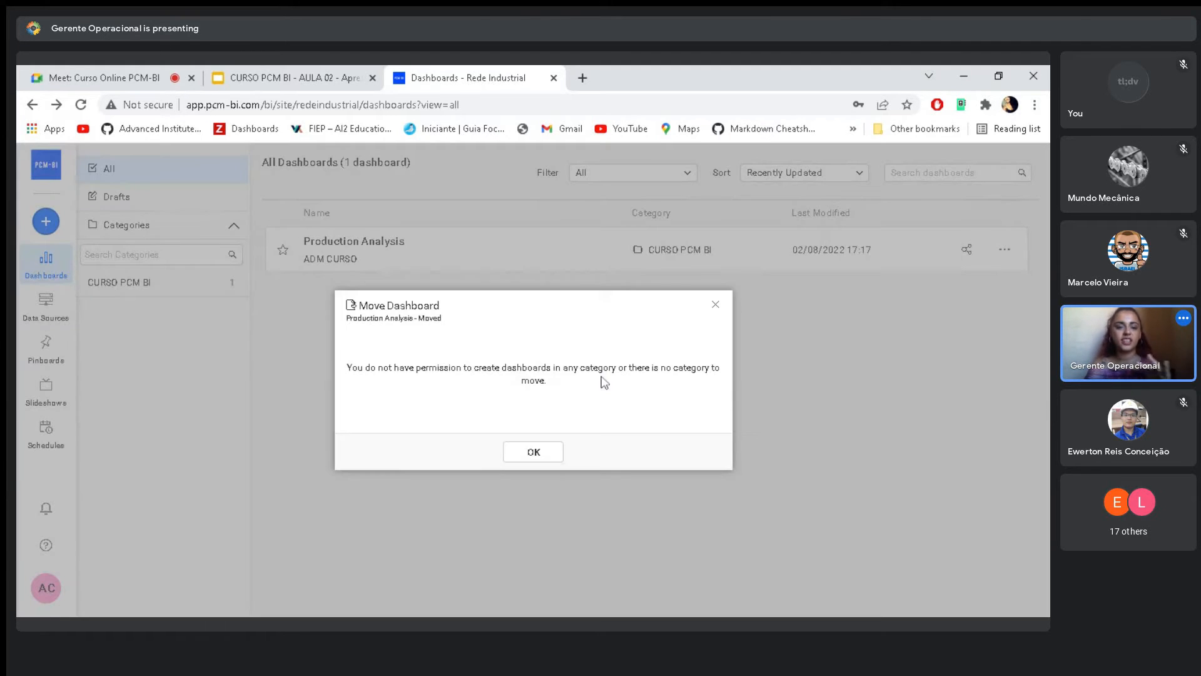
pyautogui.click(536, 451)
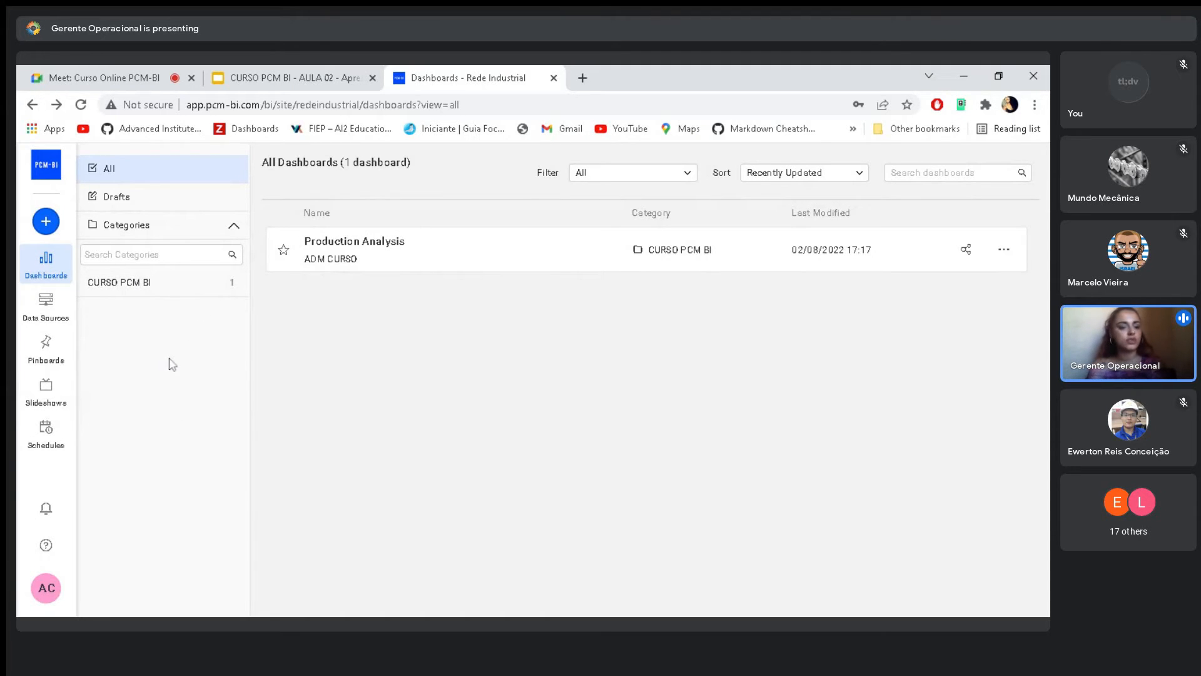
# - View the actions available for the Production Analysis dashboard, down to deletion, without applying any
pyautogui.click(1004, 250)
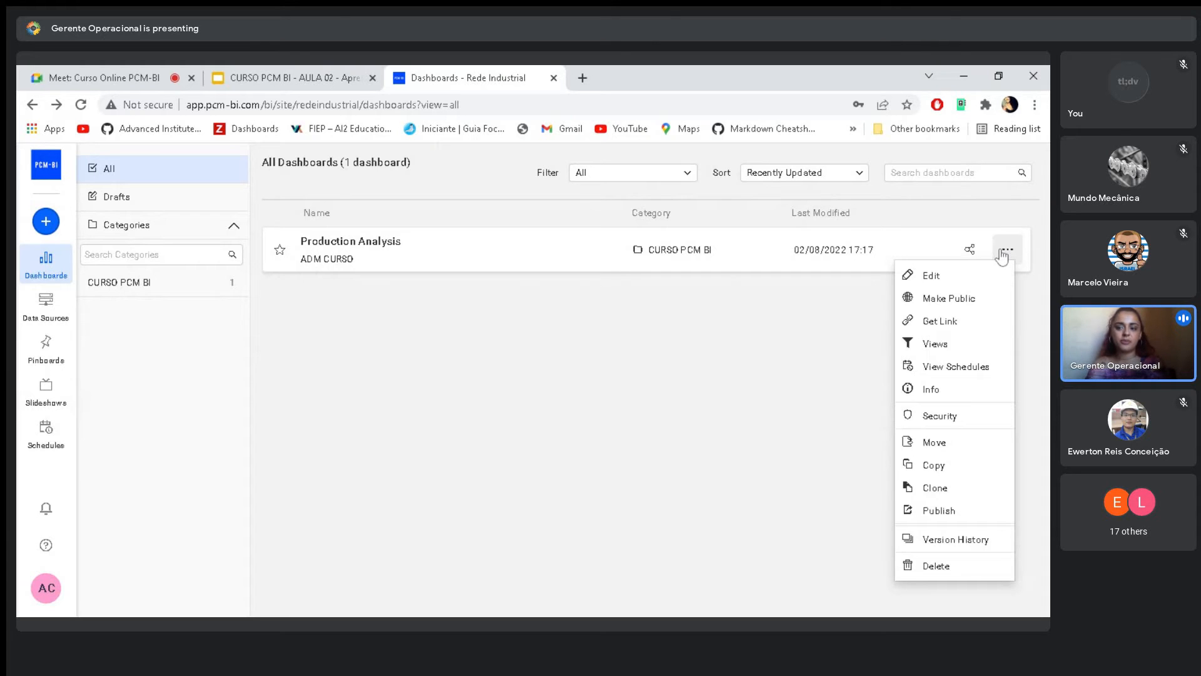
pyautogui.click(1001, 258)
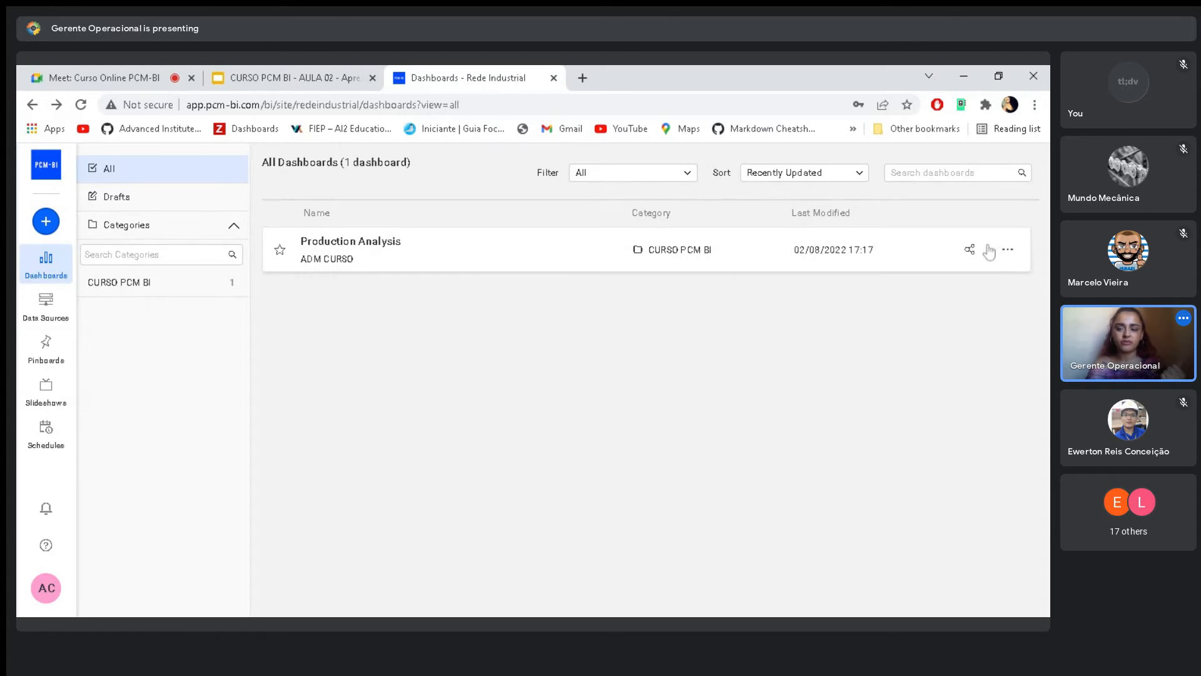
pyautogui.click(1007, 249)
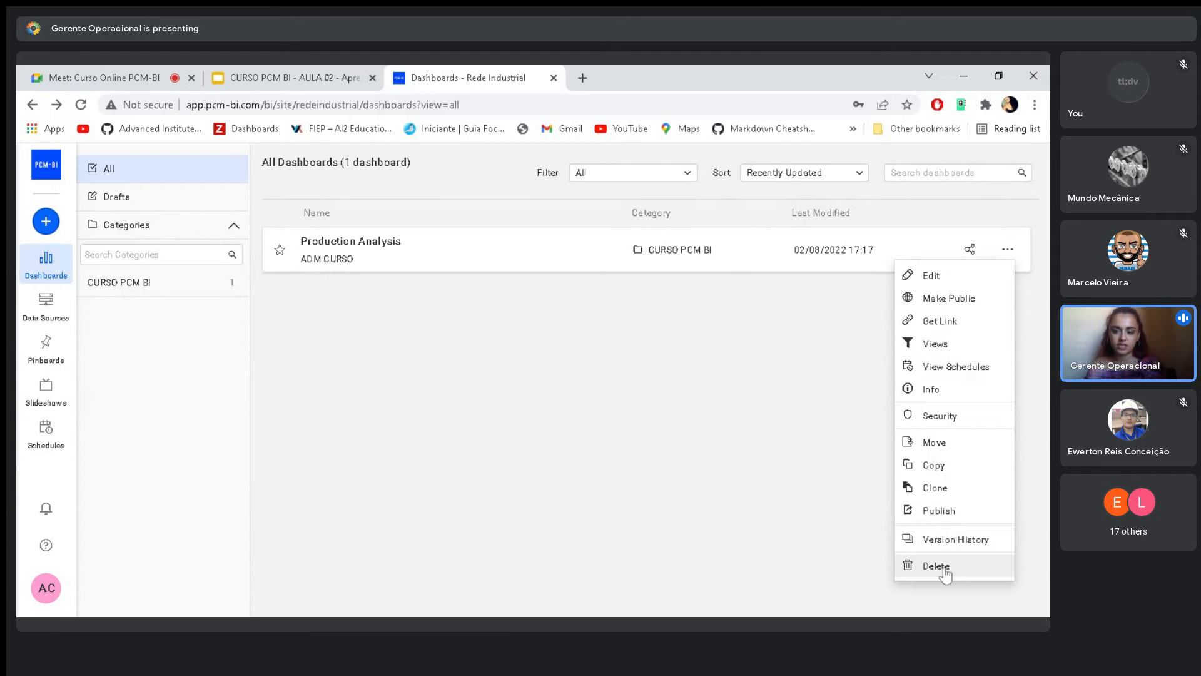
pyautogui.click(607, 362)
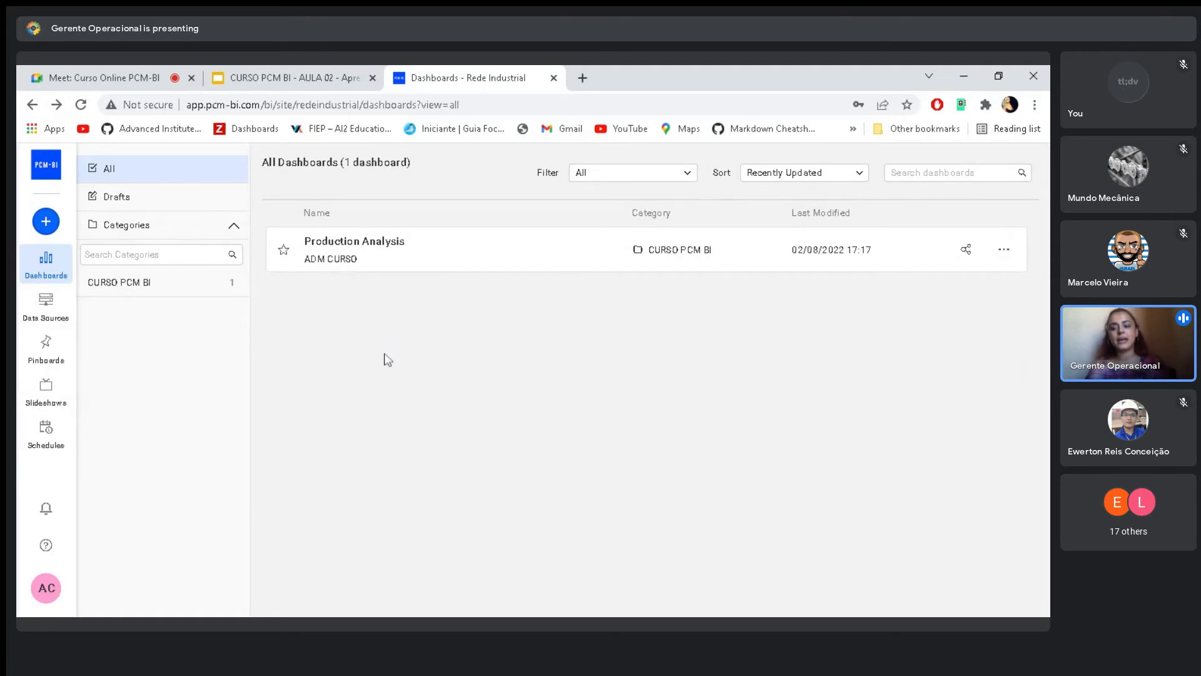
# - Open the data sources list and view the actions available for CURSO_PCM_BI_EXCEL and CURSO_PCM_BI_GOOGLE_DRIVE
pyautogui.click(53, 313)
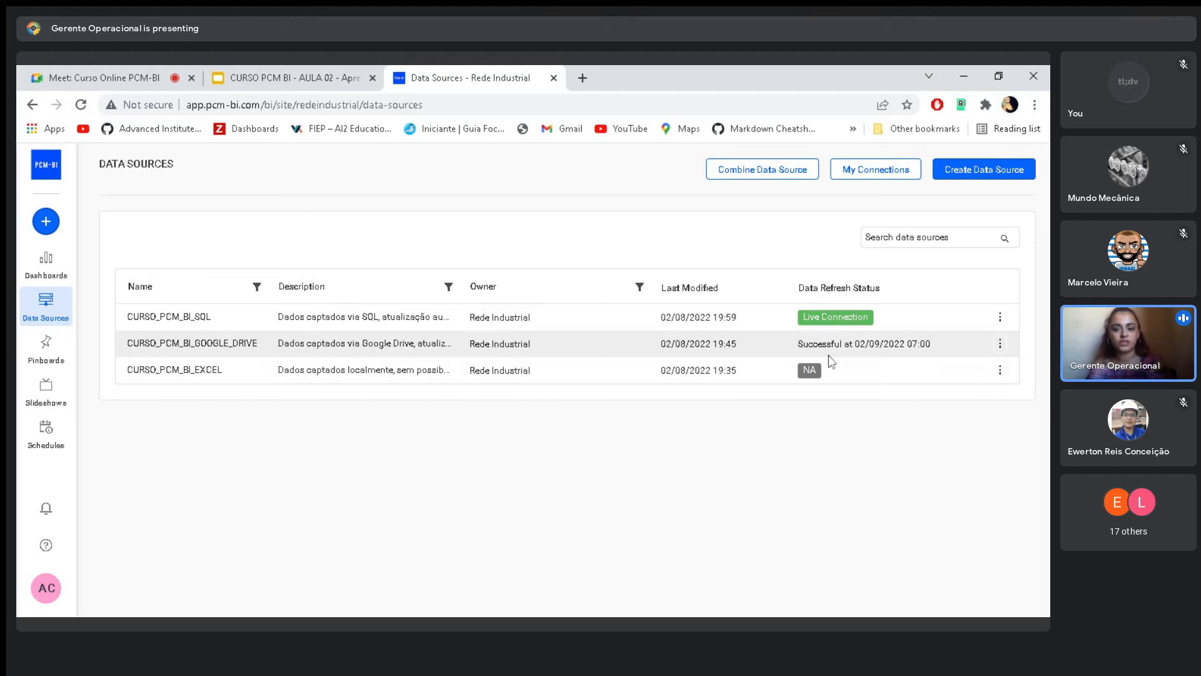
pyautogui.click(1000, 370)
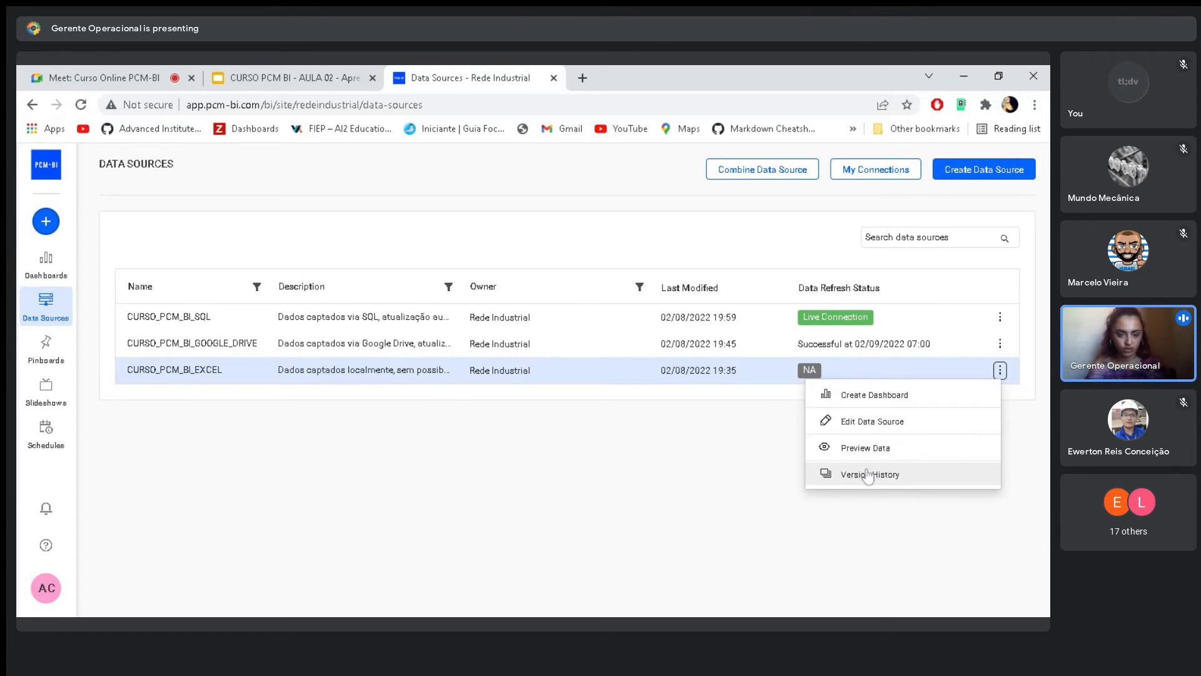
pyautogui.click(579, 451)
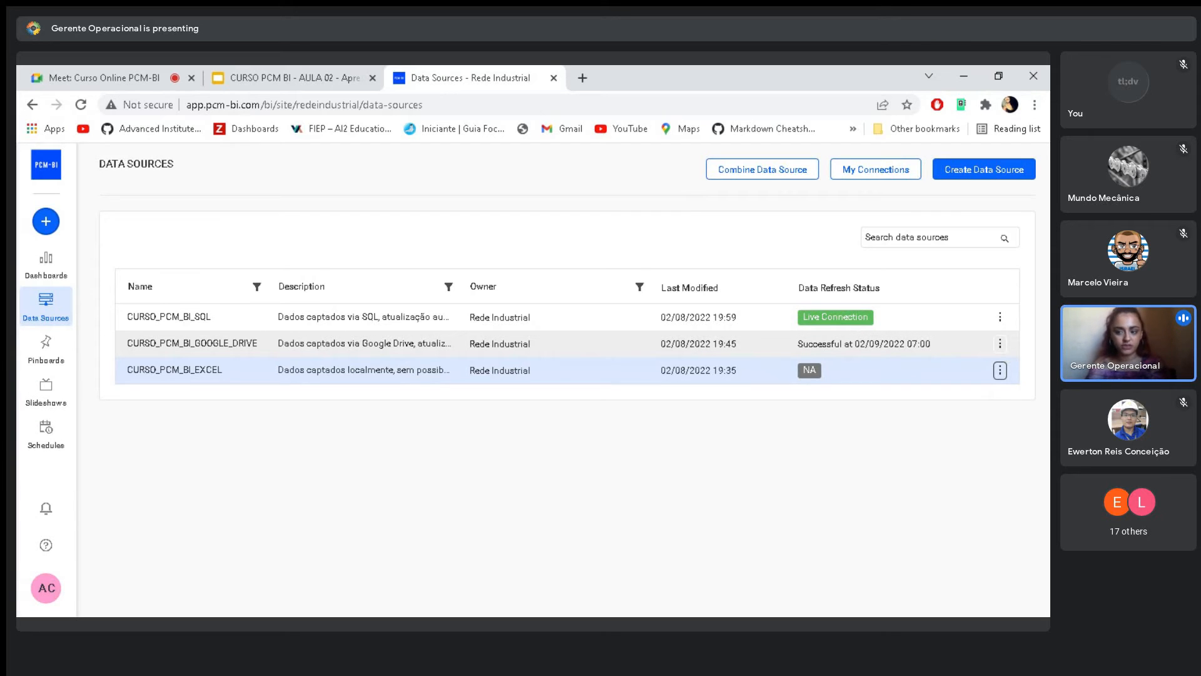
pyautogui.click(999, 346)
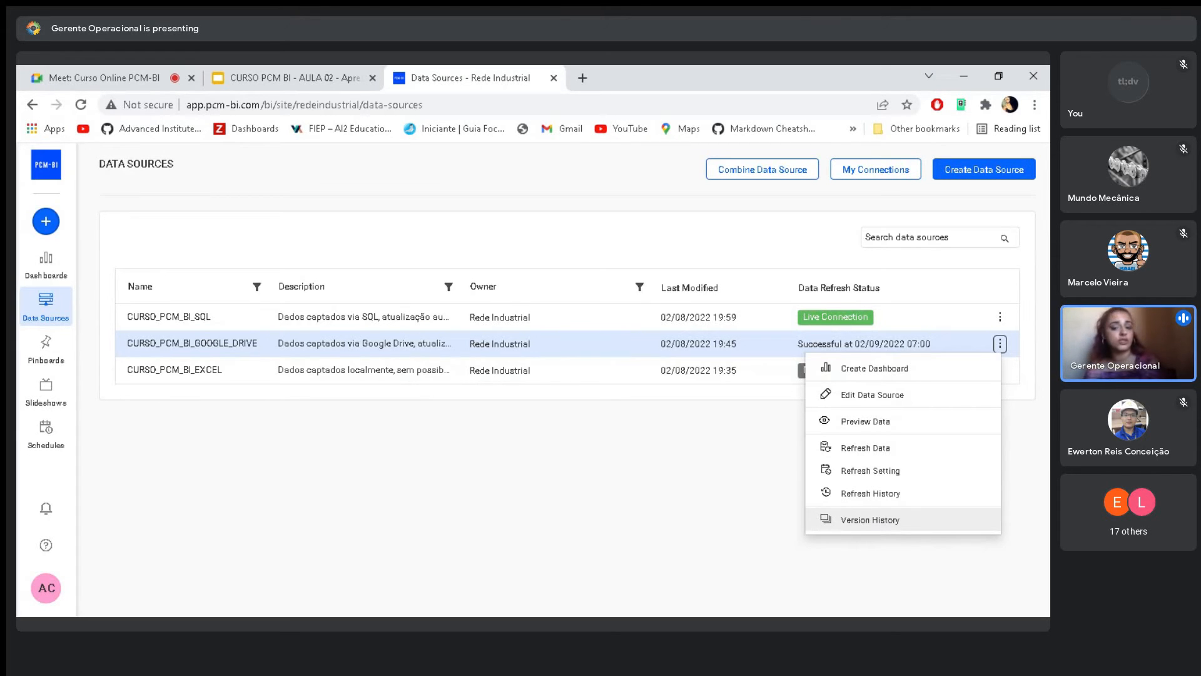
pyautogui.click(725, 447)
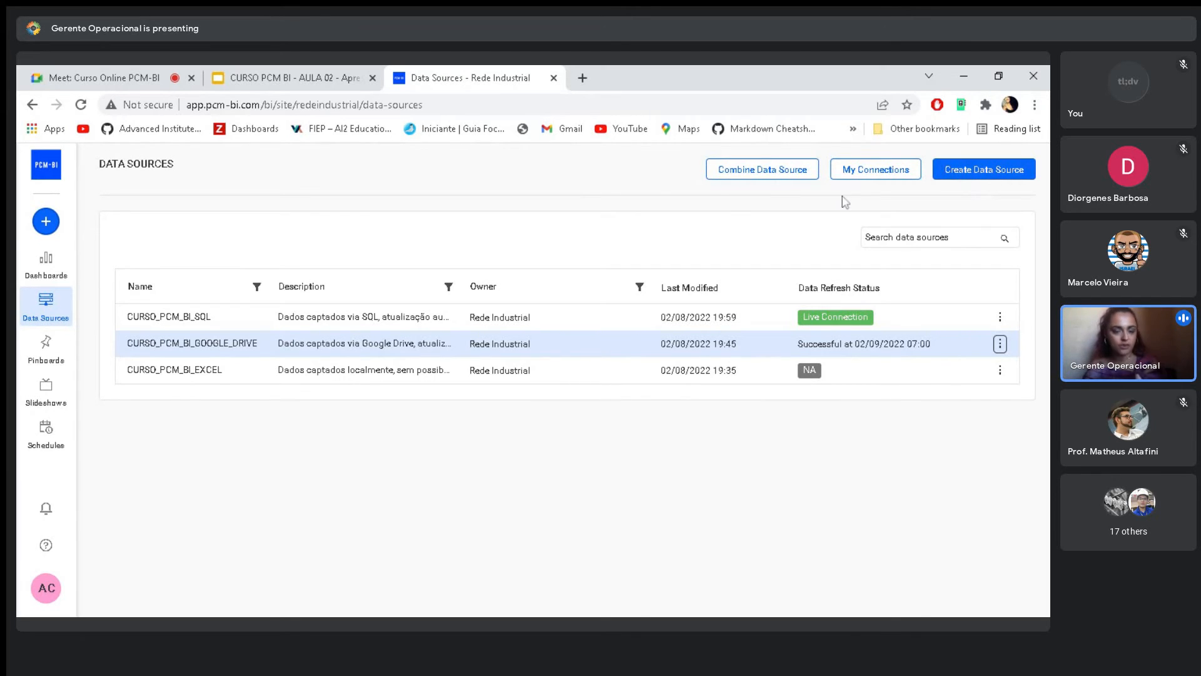
# - Examine the form for combining data sources and close it without creating one
pyautogui.click(773, 177)
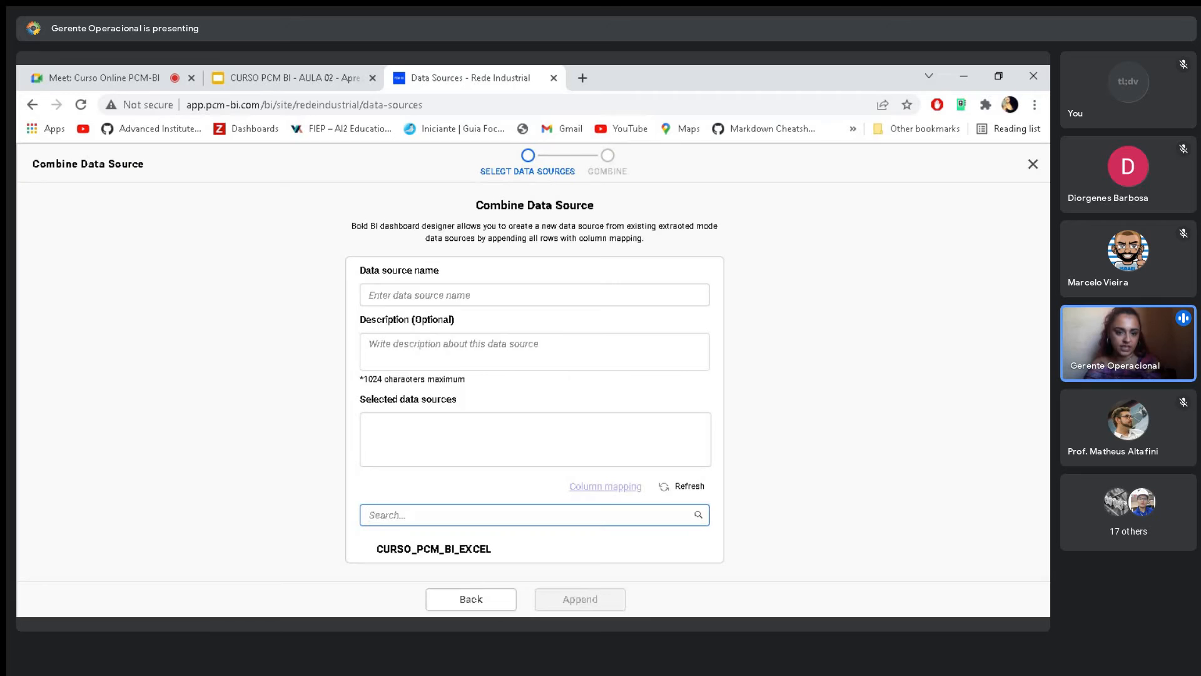
pyautogui.click(548, 295)
pyautogui.click(325, 298)
pyautogui.click(535, 515)
pyautogui.click(269, 495)
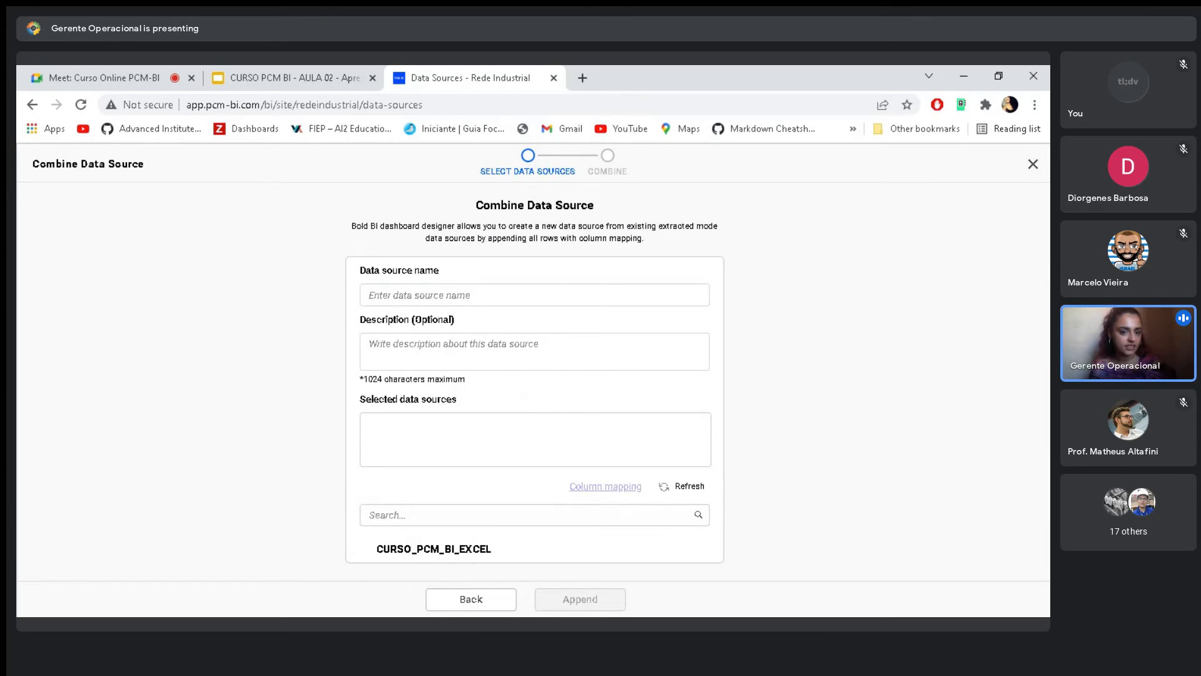
pyautogui.click(1033, 165)
# - Open the connected accounts and try to reauthorize the Google account
pyautogui.click(882, 182)
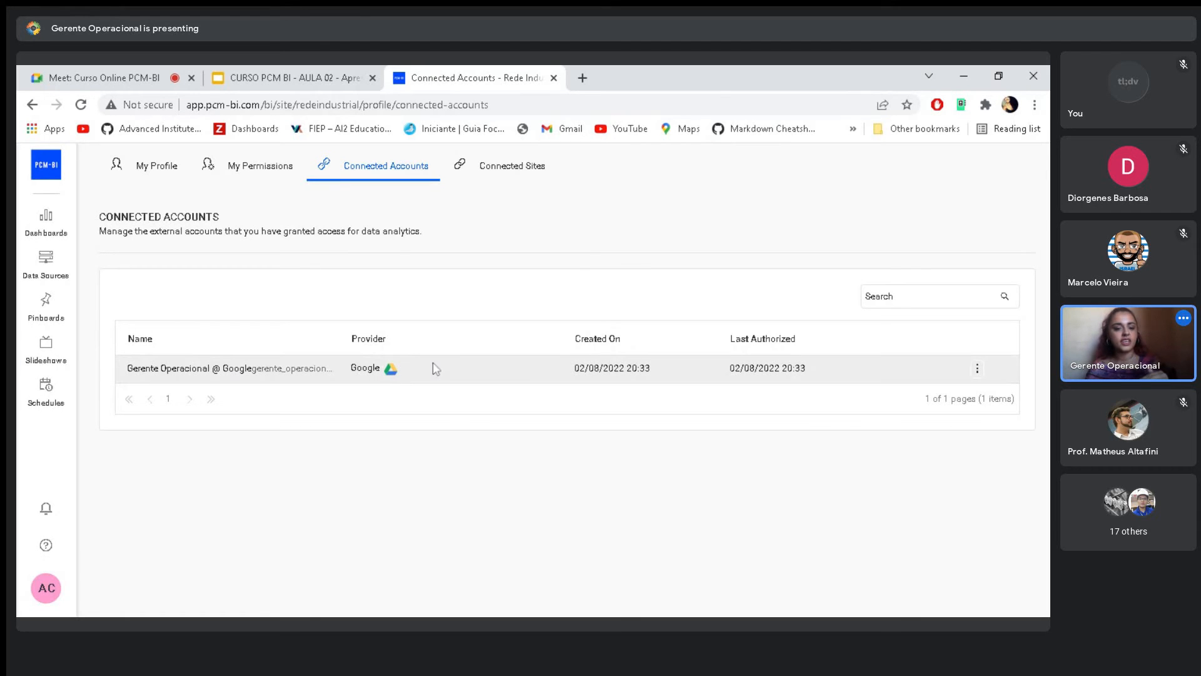
pyautogui.click(978, 372)
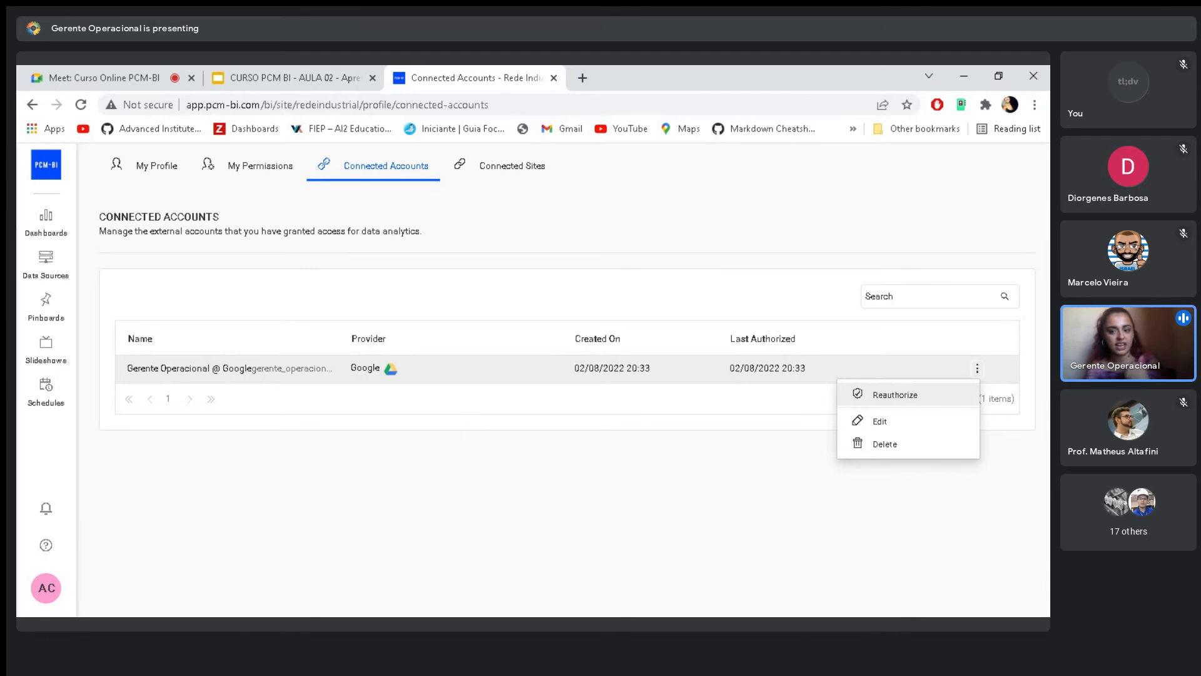
pyautogui.click(896, 395)
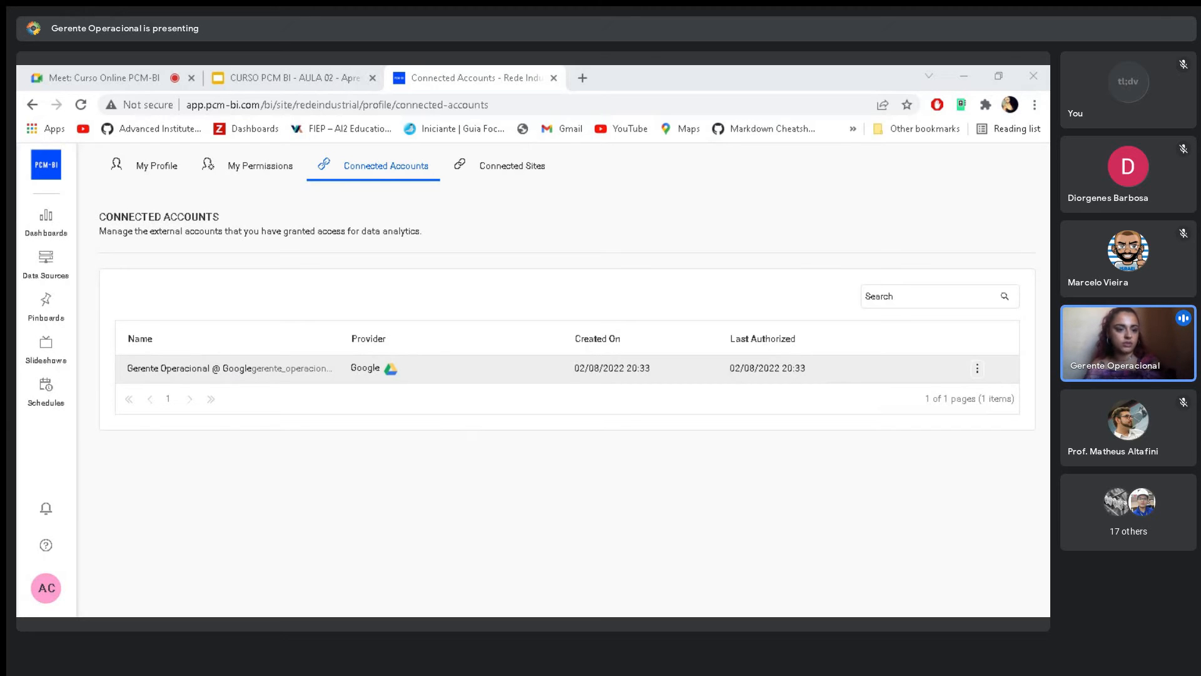
pyautogui.click(444, 376)
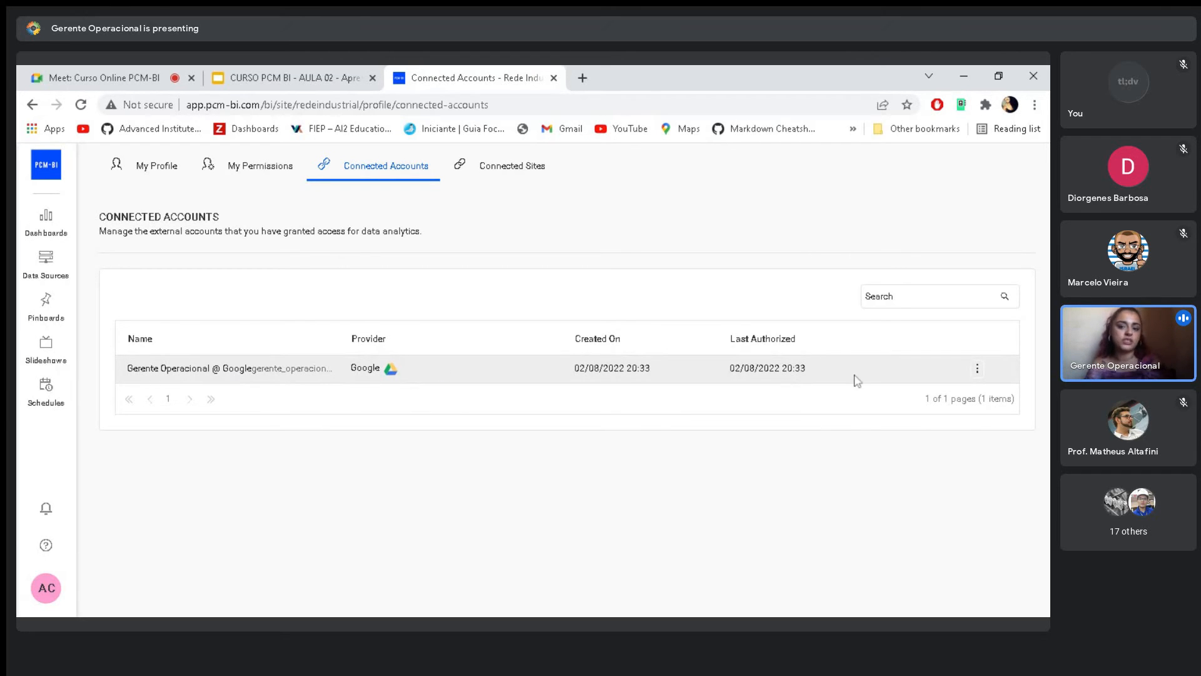
# - View the management actions of the connected Google account and return to the data sources list
pyautogui.click(978, 370)
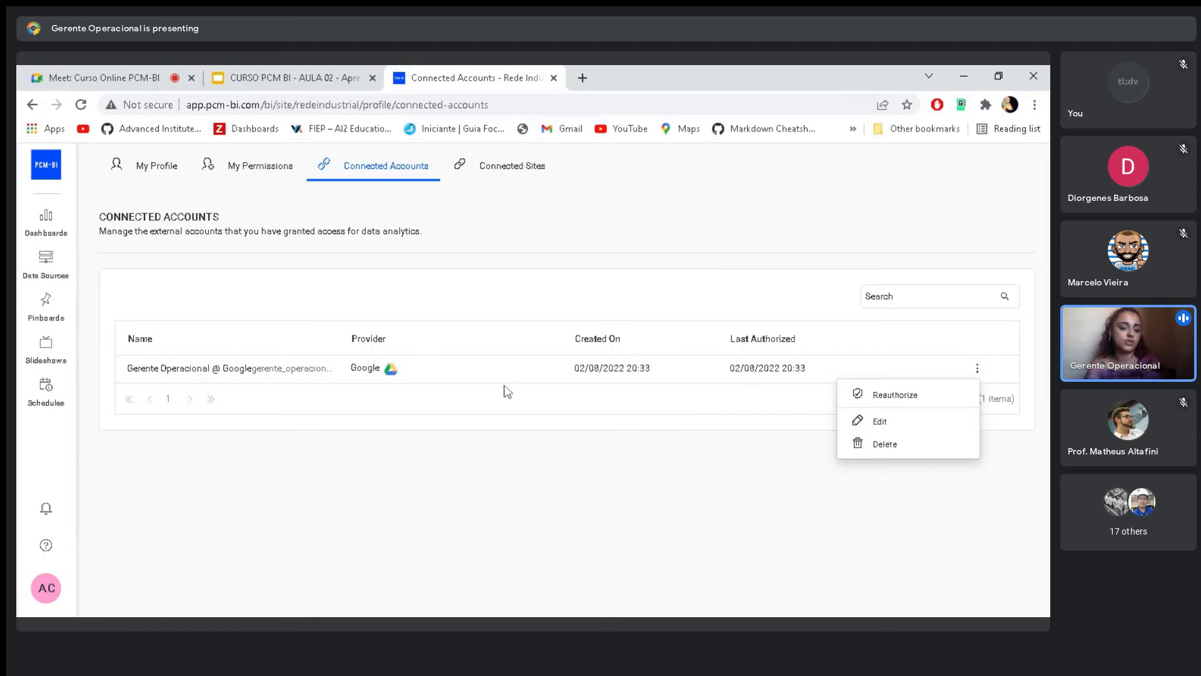
pyautogui.click(532, 455)
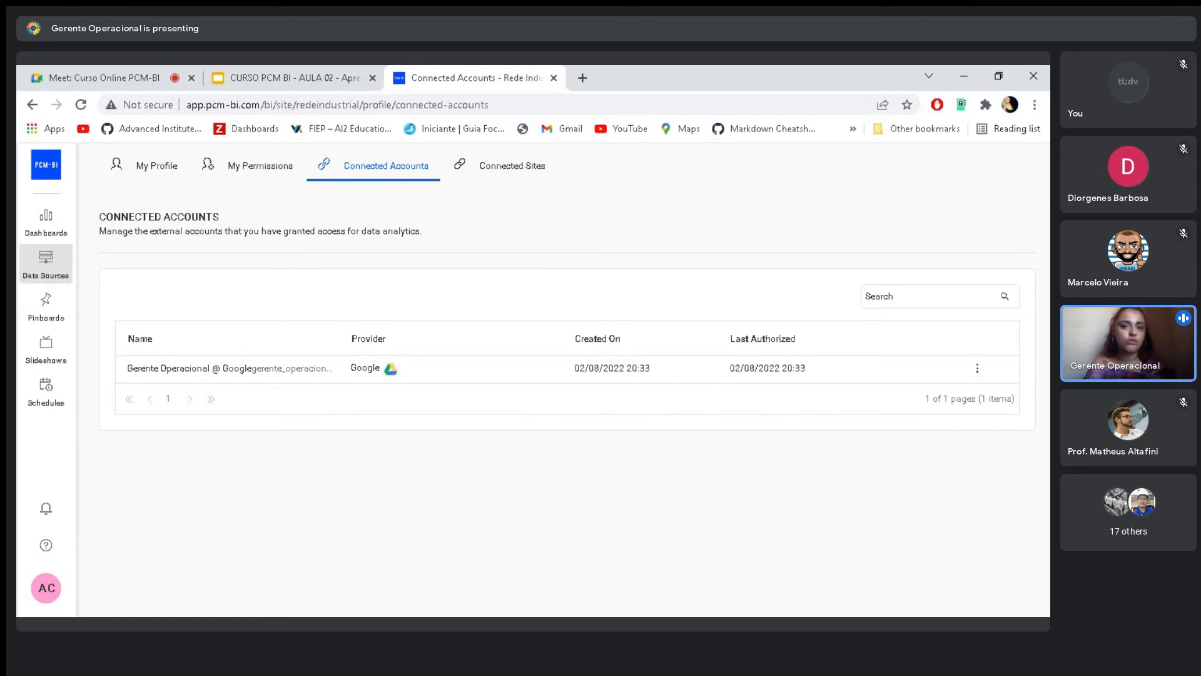
pyautogui.click(46, 263)
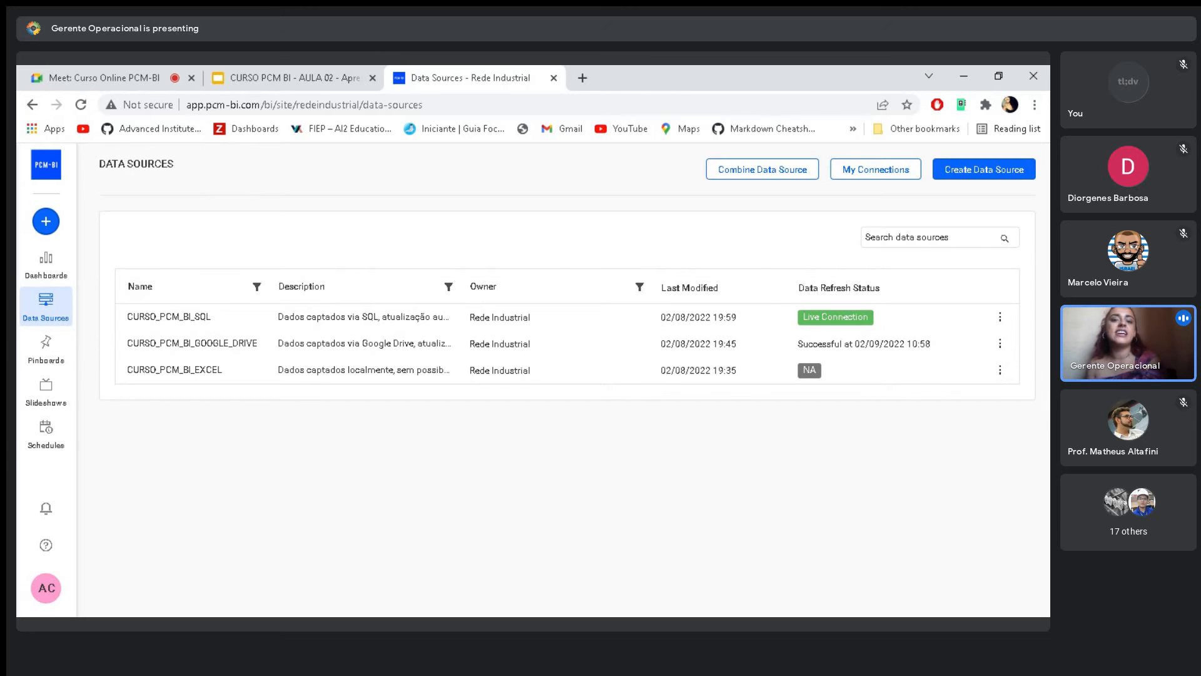
# - Start creating a new data source and examine the available service connectors
pyautogui.click(979, 177)
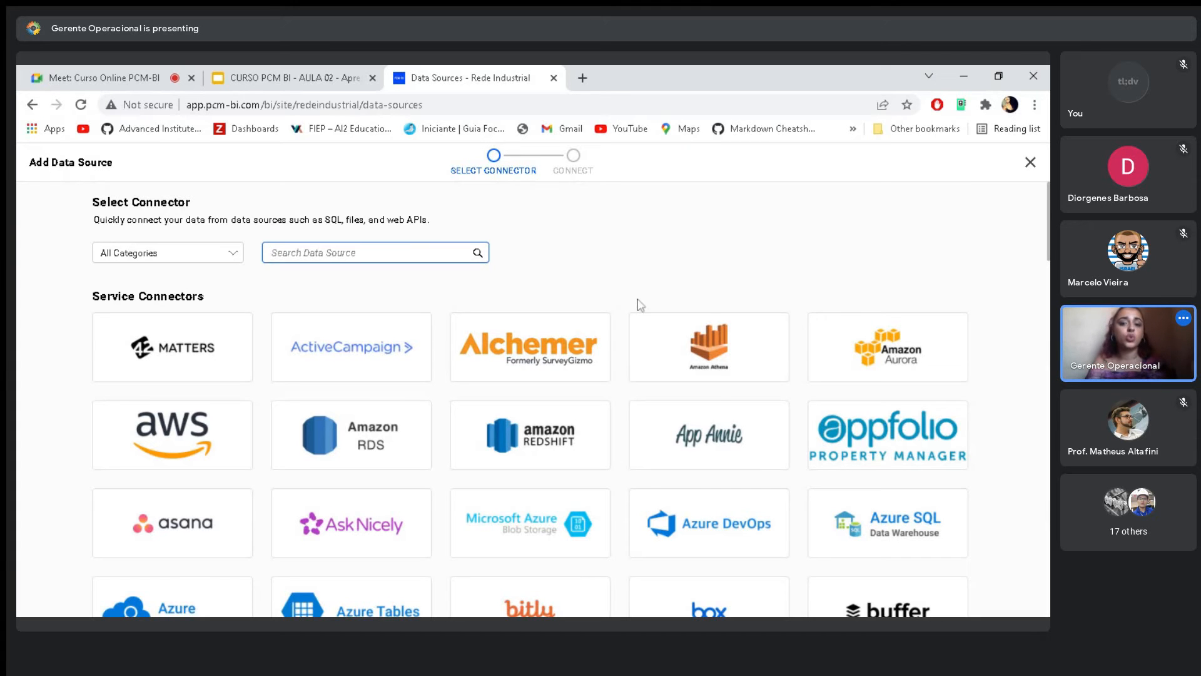
pyautogui.scroll(-4, 625, 313)
pyautogui.scroll(4, 626, 316)
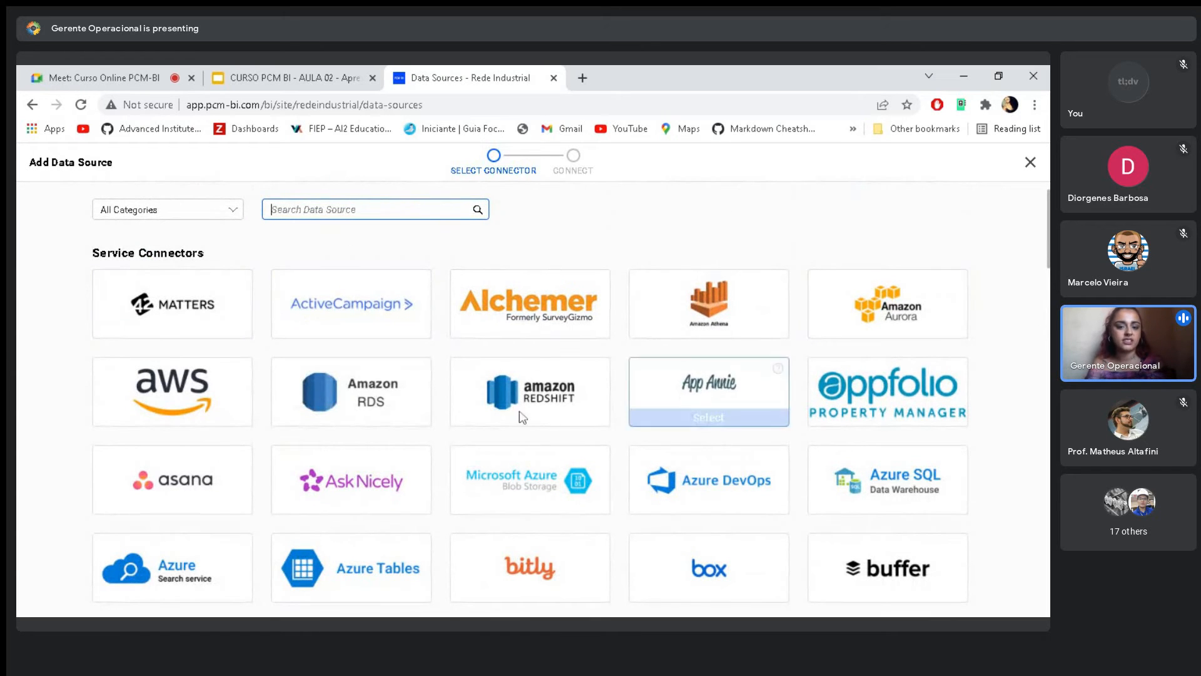
pyautogui.moveTo(239, 330)
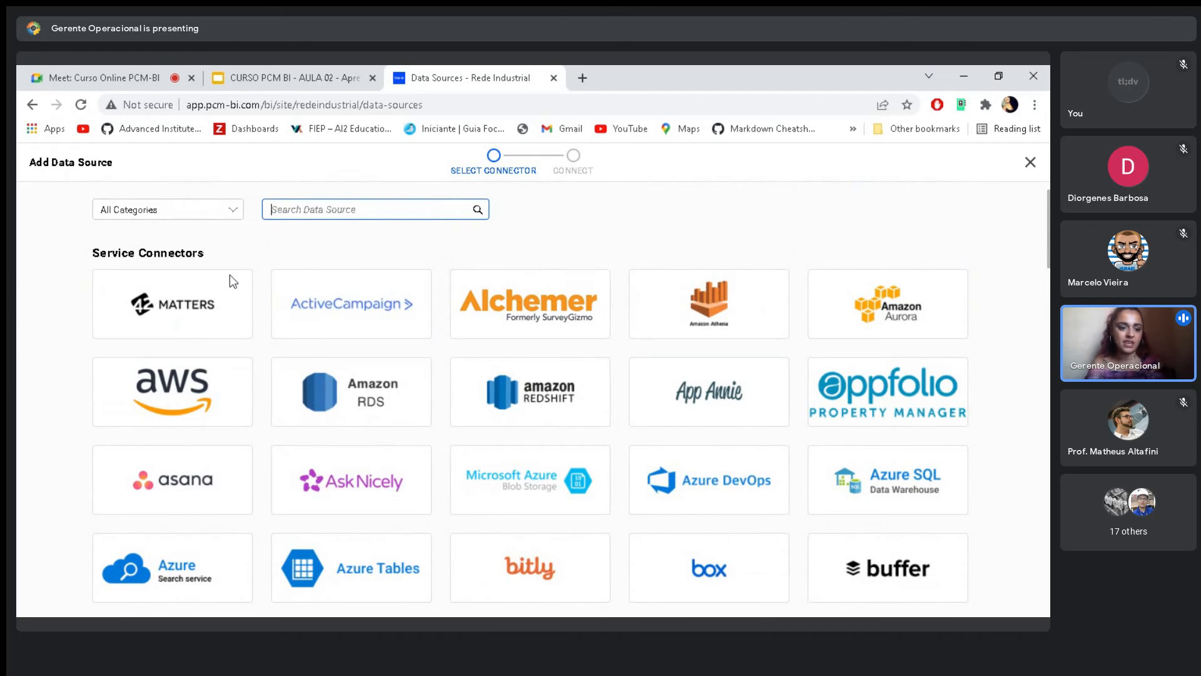
pyautogui.moveTo(236, 303)
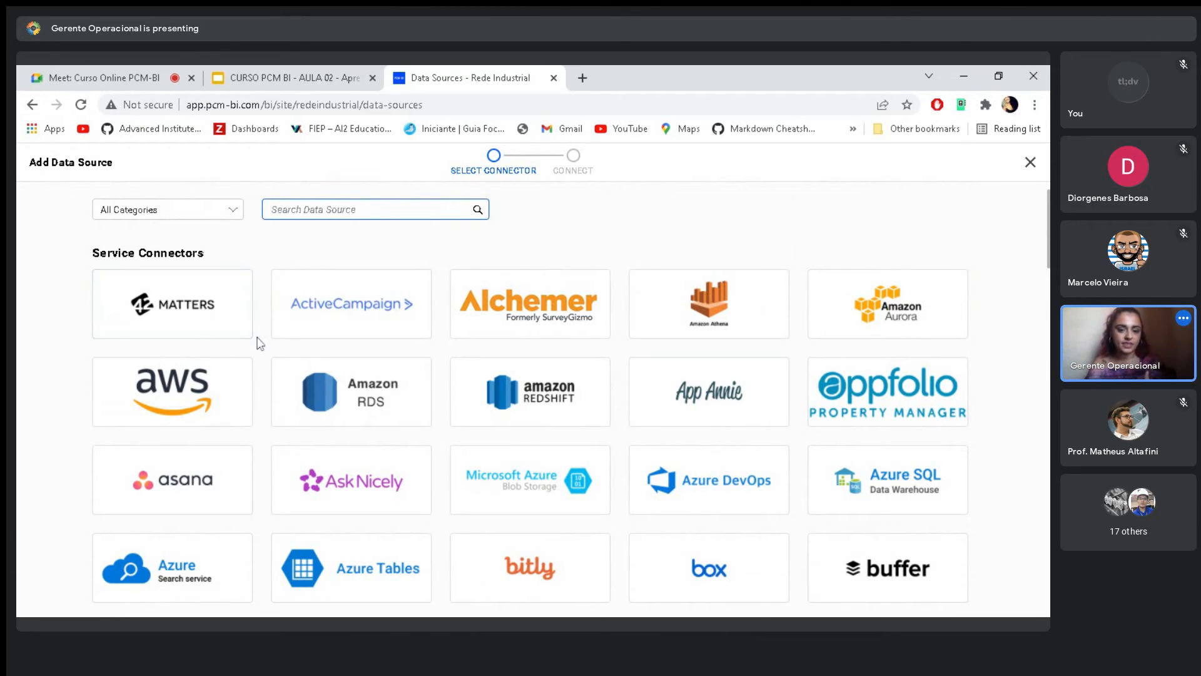
pyautogui.scroll(-3, 261, 343)
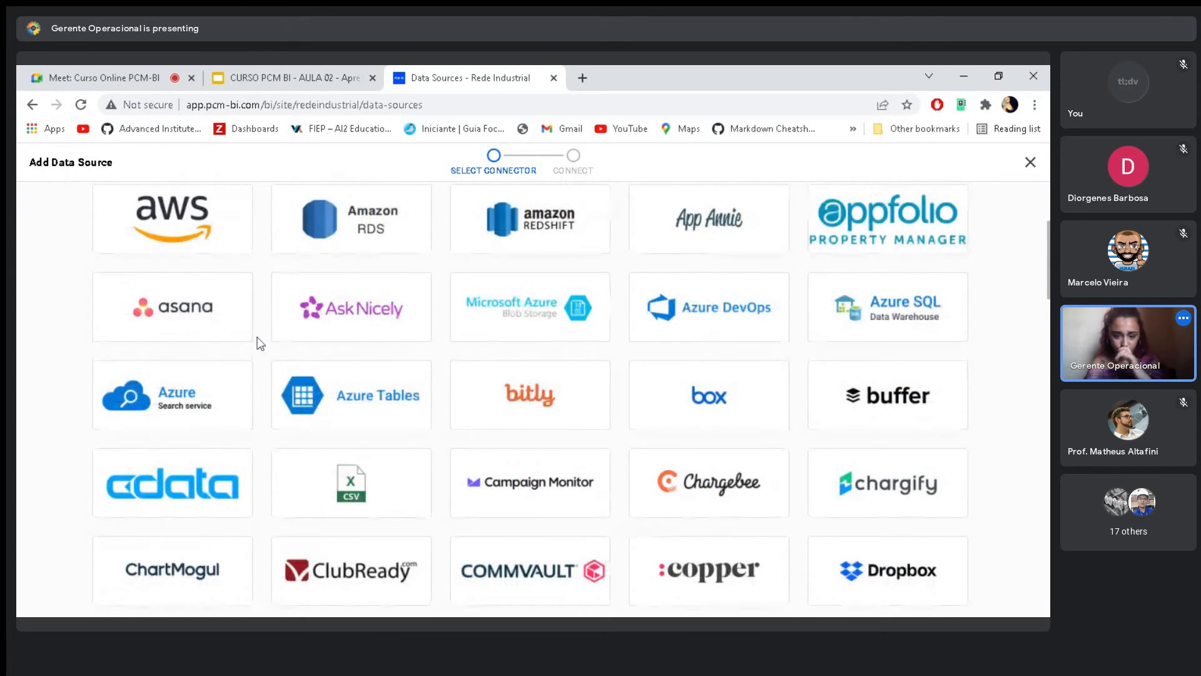
pyautogui.scroll(-5, 260, 343)
pyautogui.scroll(8, 247, 354)
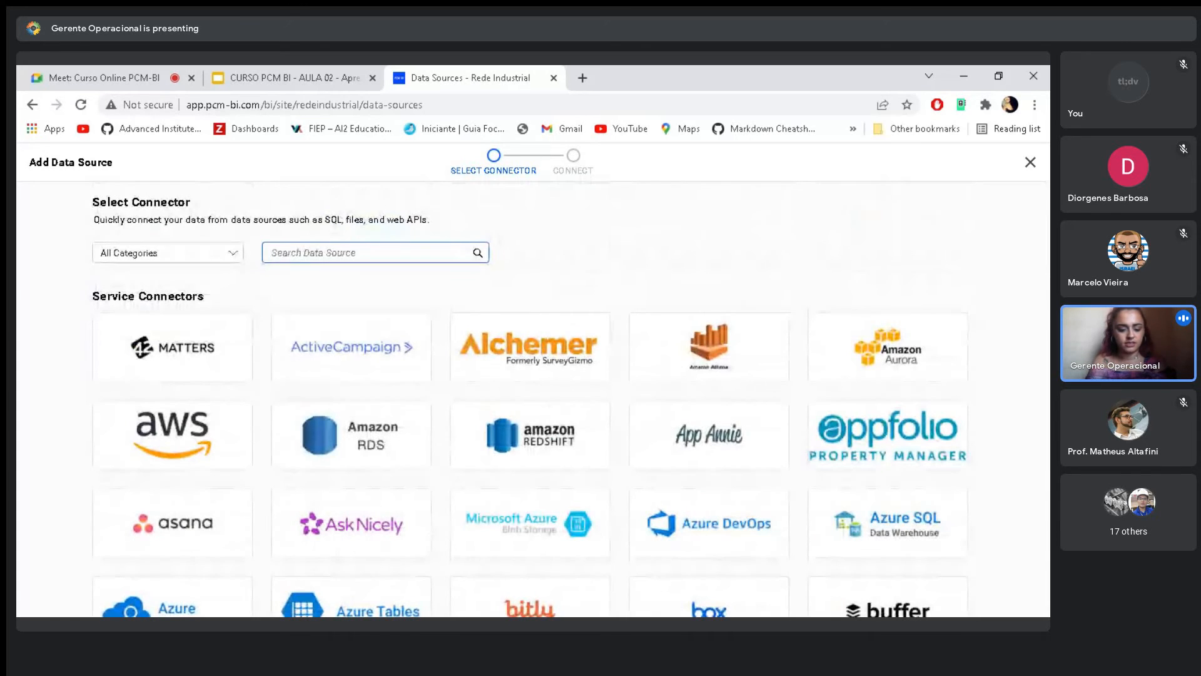
# - Search the connectors for "od" to view the ODBC connector, and clear the search
pyautogui.write('obd')
pyautogui.press('Left')
pyautogui.press('BackSpace')
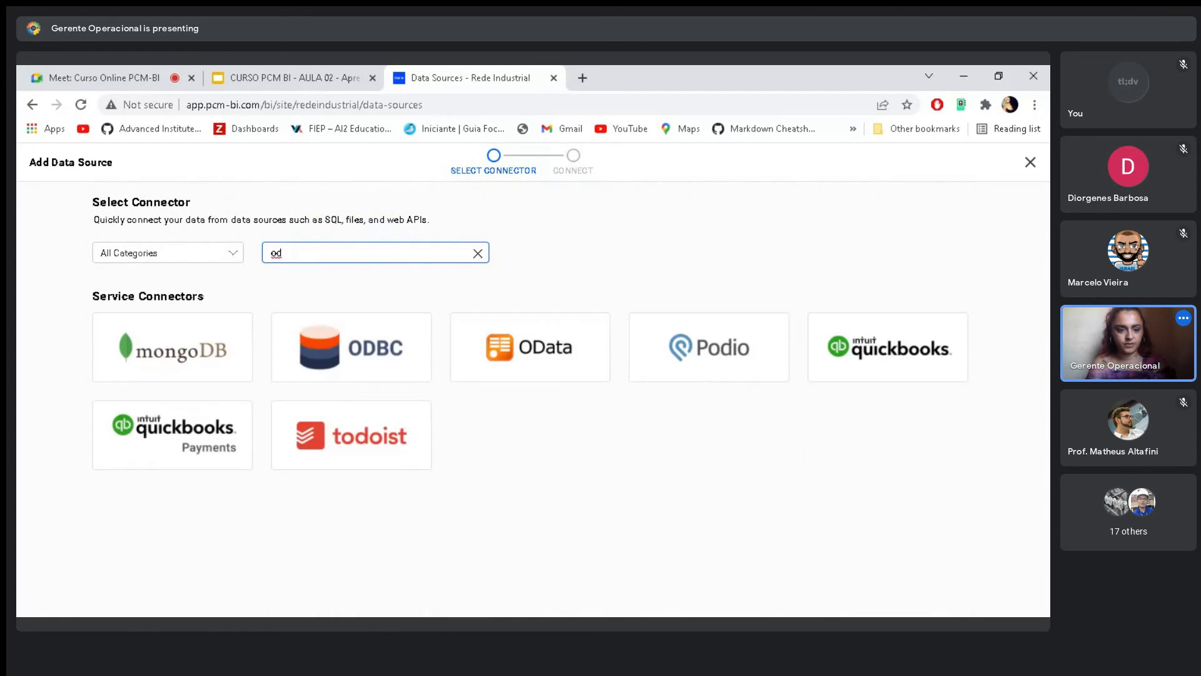
pyautogui.moveTo(363, 355)
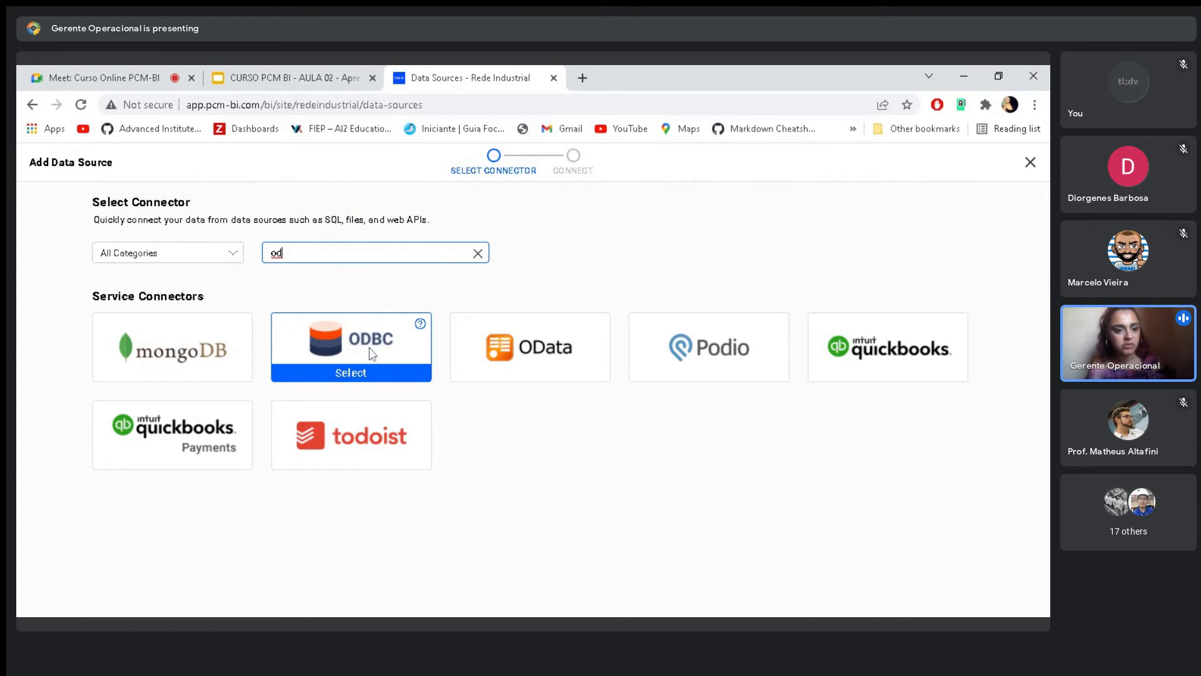
pyautogui.click(481, 257)
pyautogui.click(481, 258)
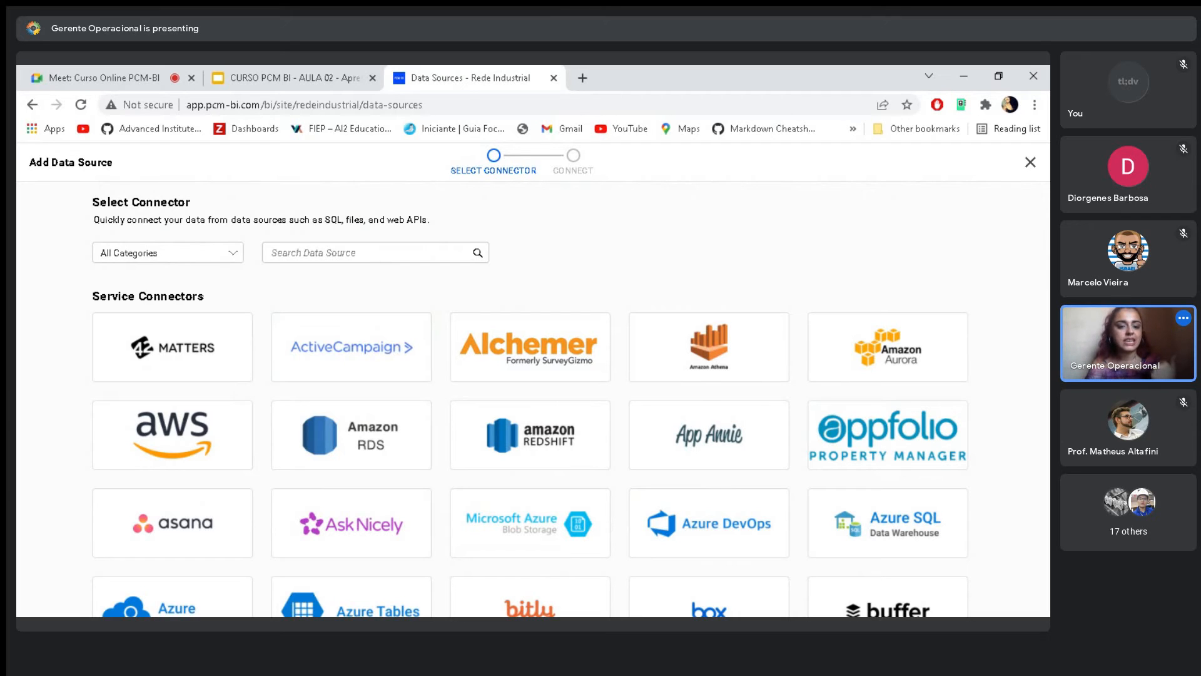
# - Search the connectors for "excel" and select the Excel connector
pyautogui.click(369, 253)
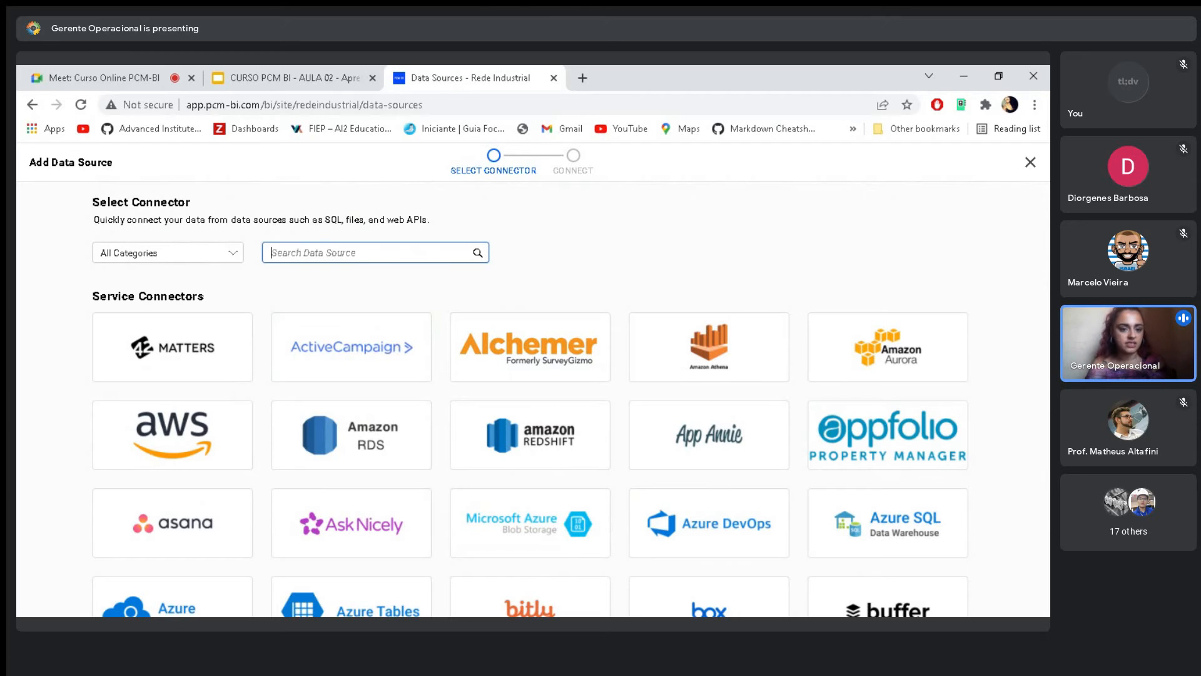
pyautogui.write('excel')
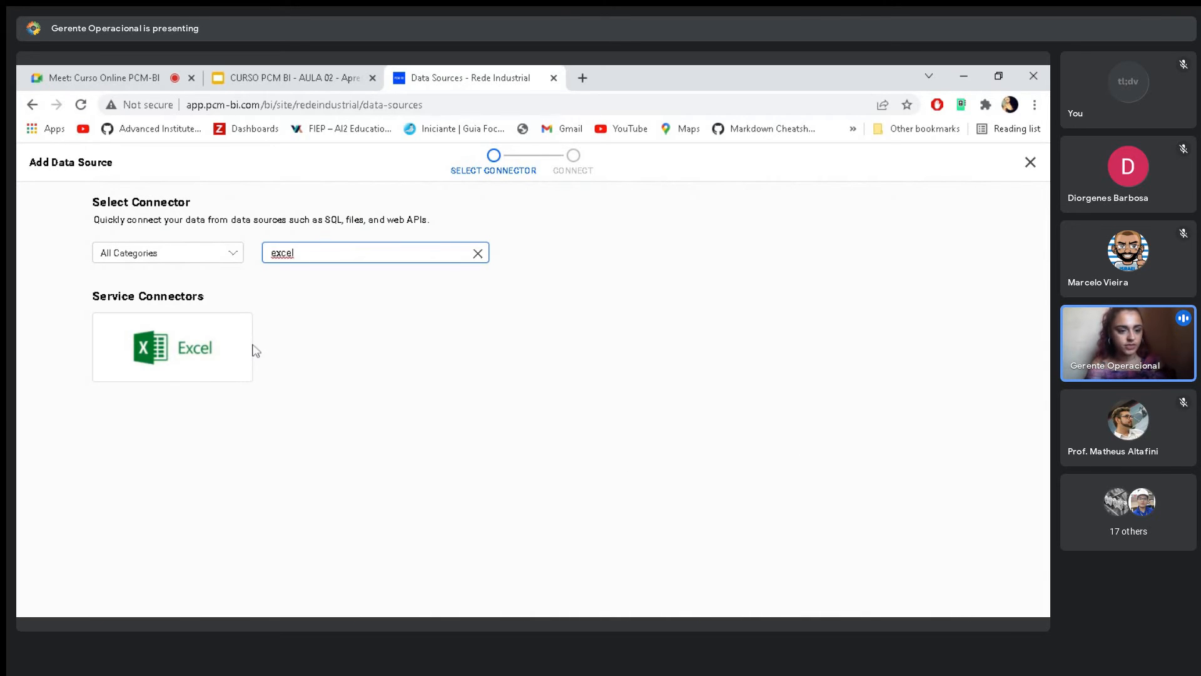
pyautogui.moveTo(172, 378)
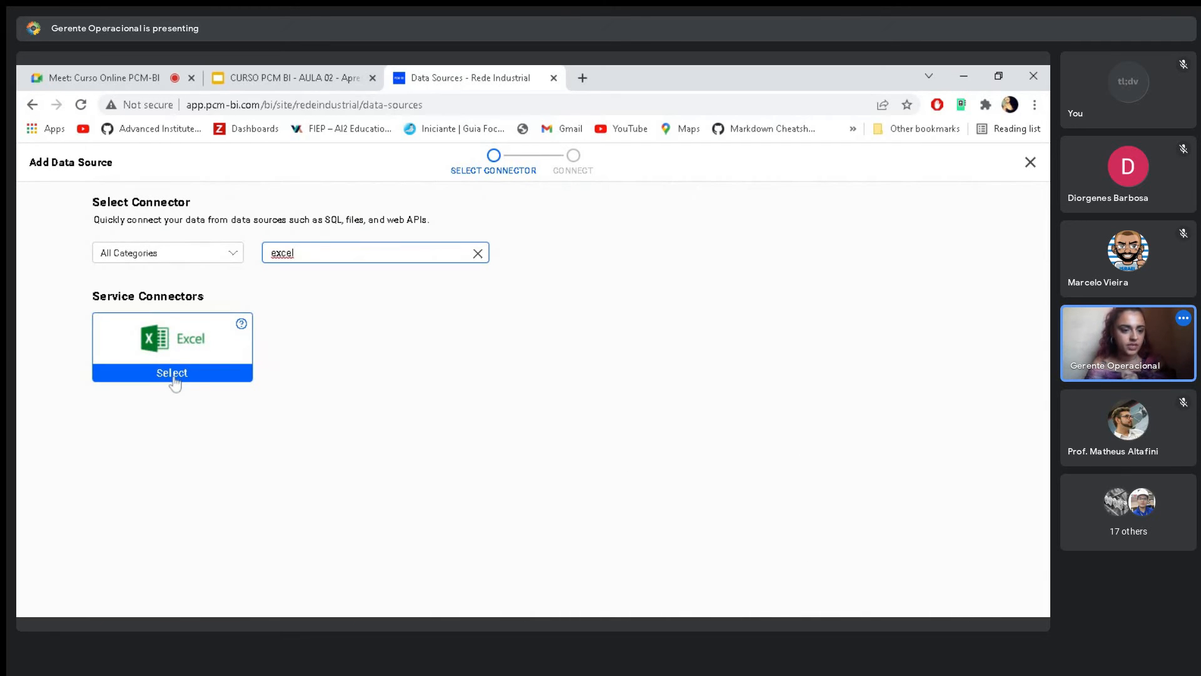
pyautogui.click(173, 378)
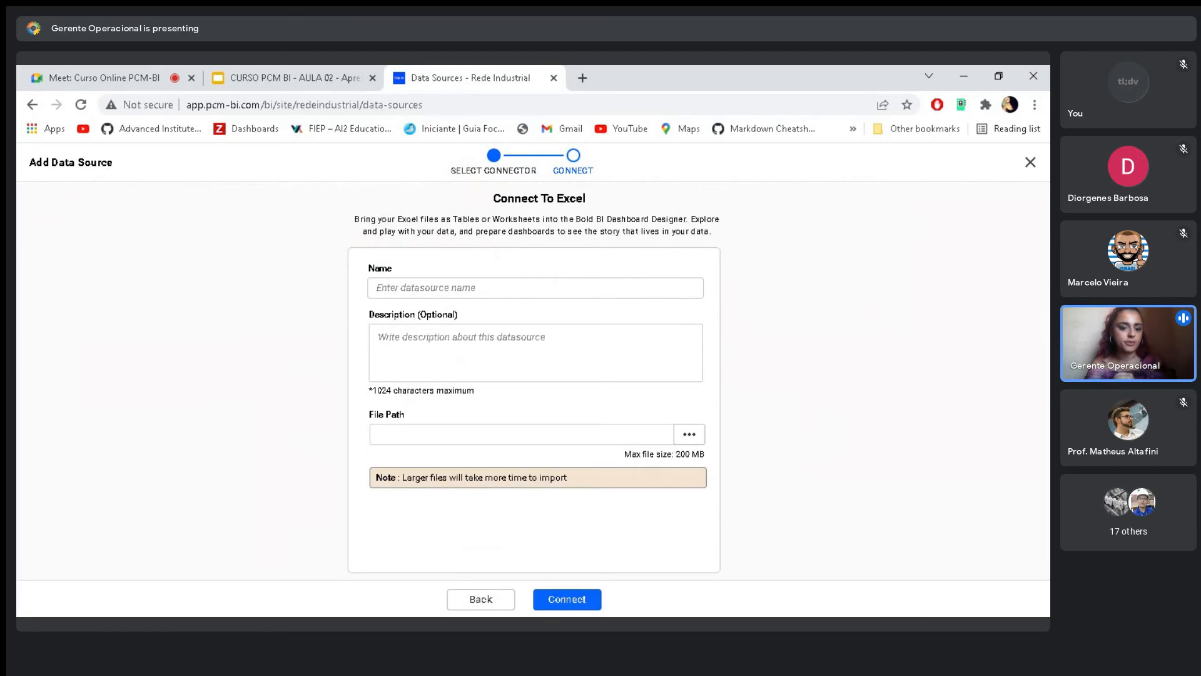
# - Name the Excel data source Teste01 and enter Teste as its description
pyautogui.click(489, 288)
pyautogui.click(489, 352)
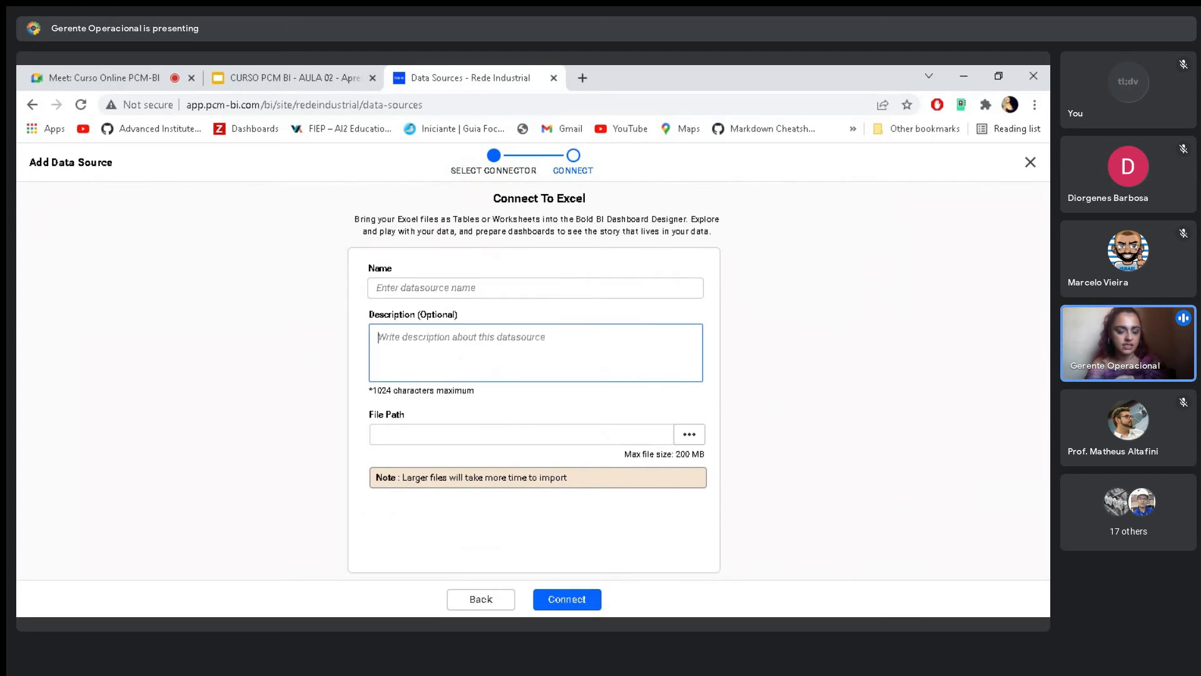
pyautogui.click(216, 362)
pyautogui.click(459, 288)
pyautogui.write('Teste')
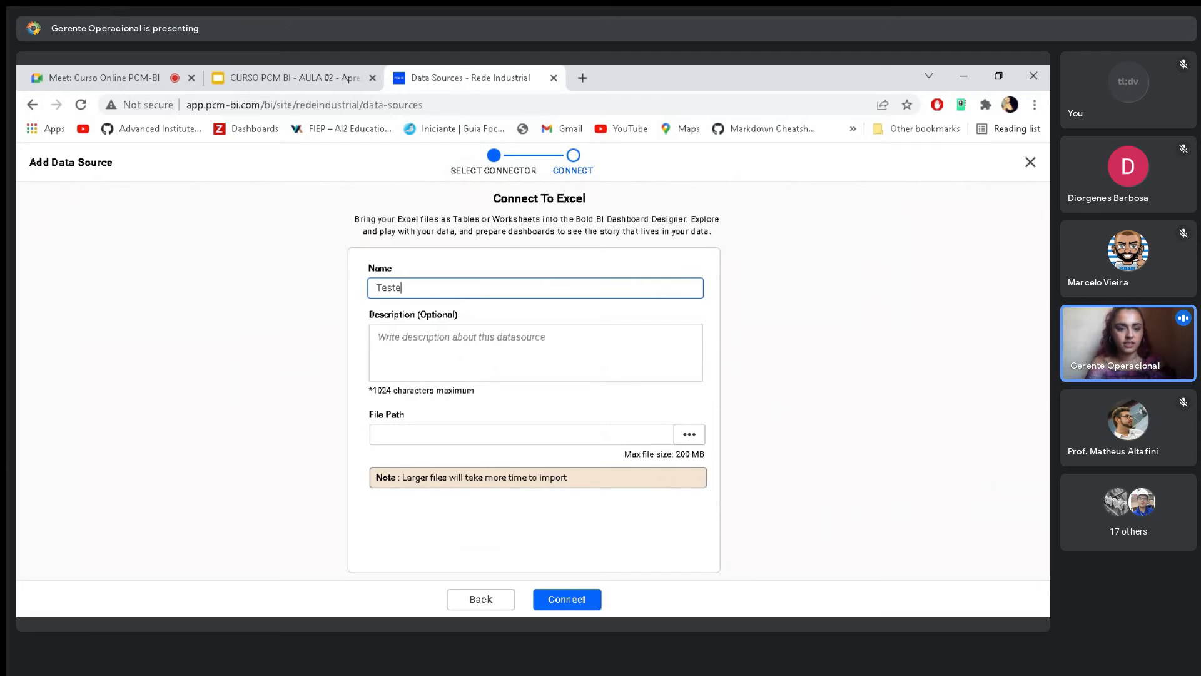
pyautogui.press('Tab')
pyautogui.write('Teste')
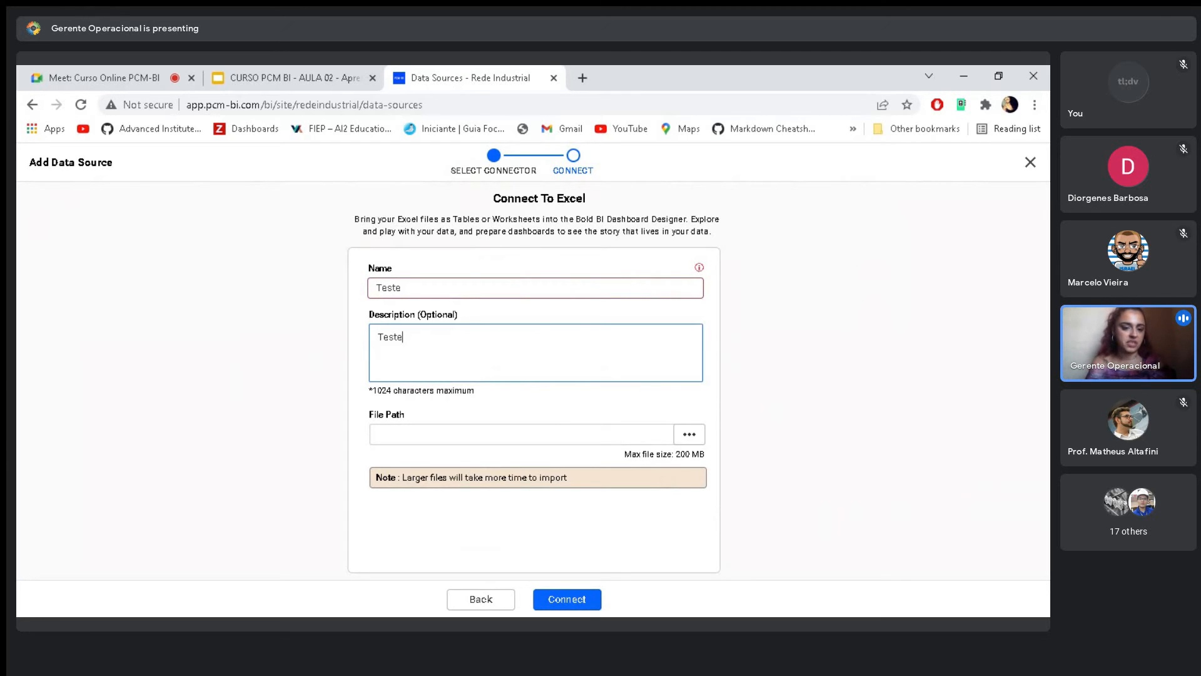
pyautogui.click(407, 288)
pyautogui.write('0')
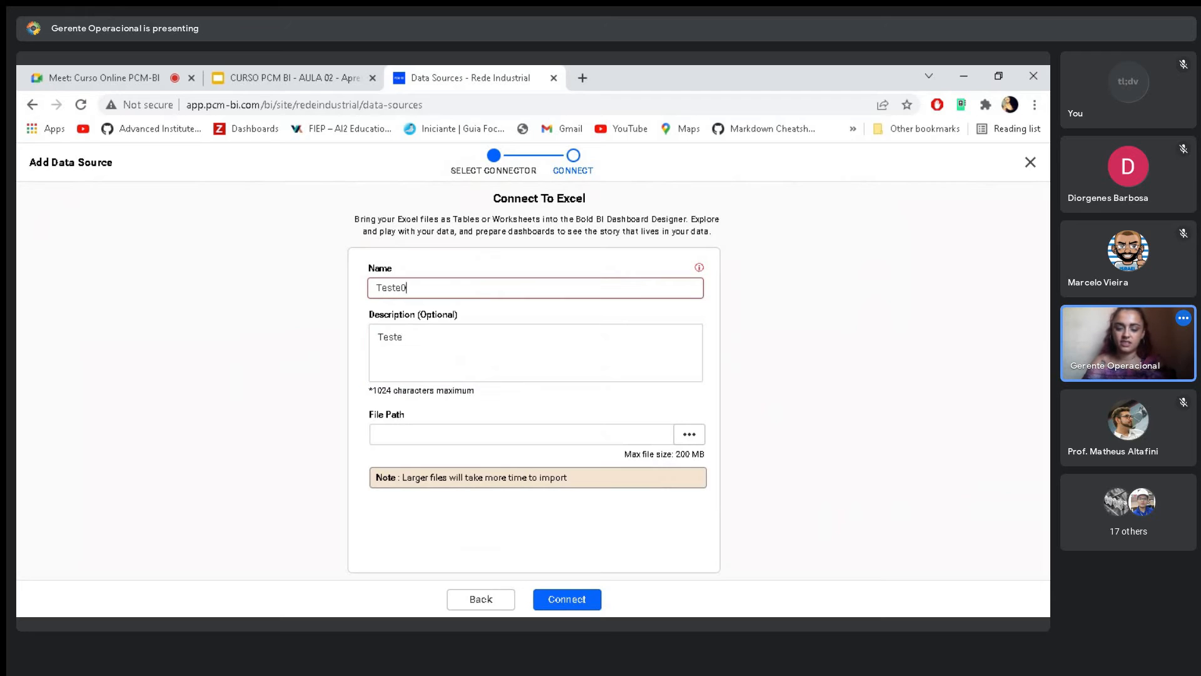
pyautogui.write('1')
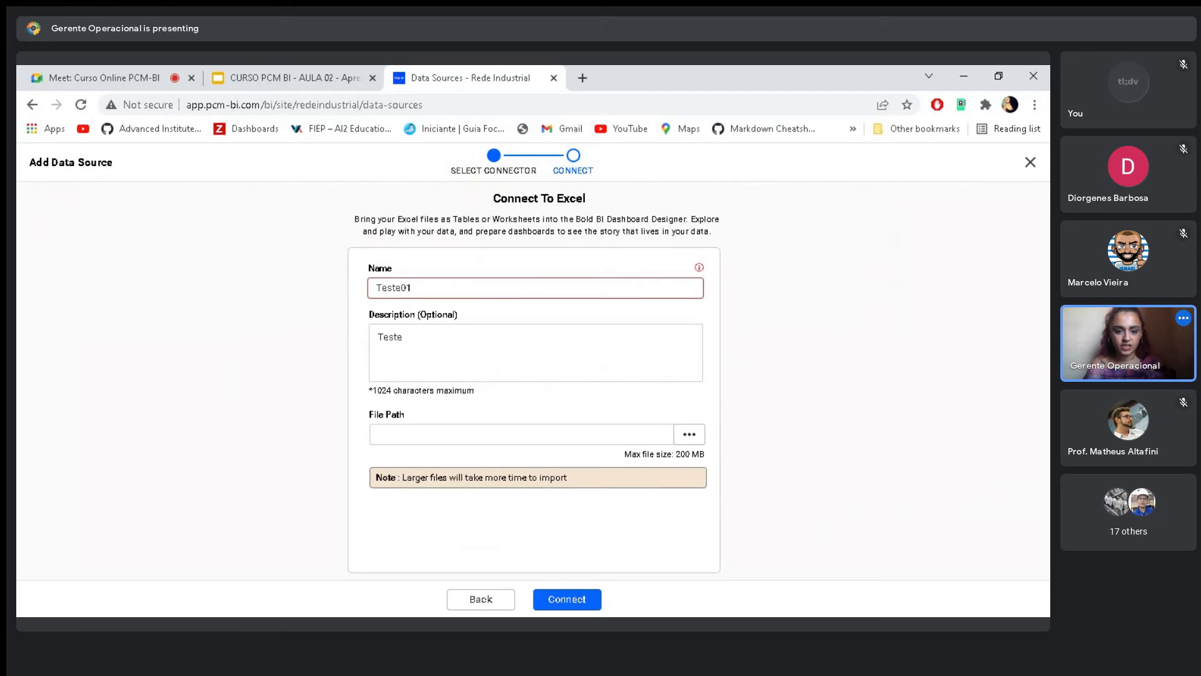
# - Upload pcm-bi planilha de treinamento.xlsx as the source file, try the Tables import type and return it to Worksheets
pyautogui.click(695, 438)
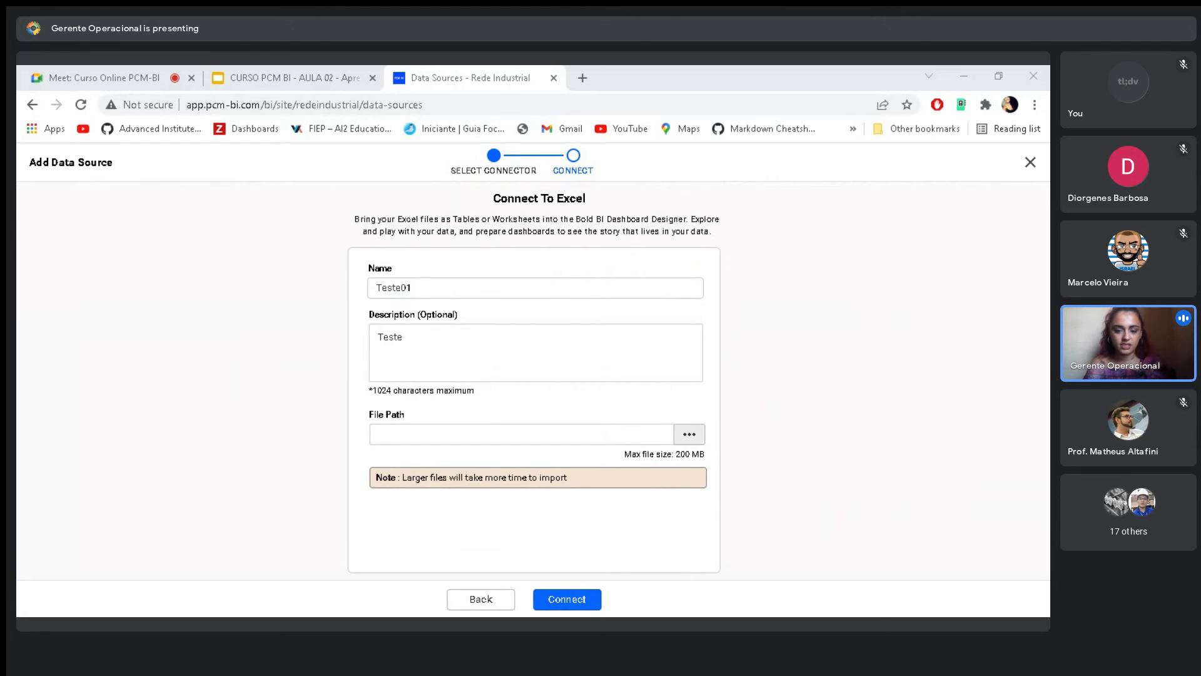
pyautogui.click(559, 456)
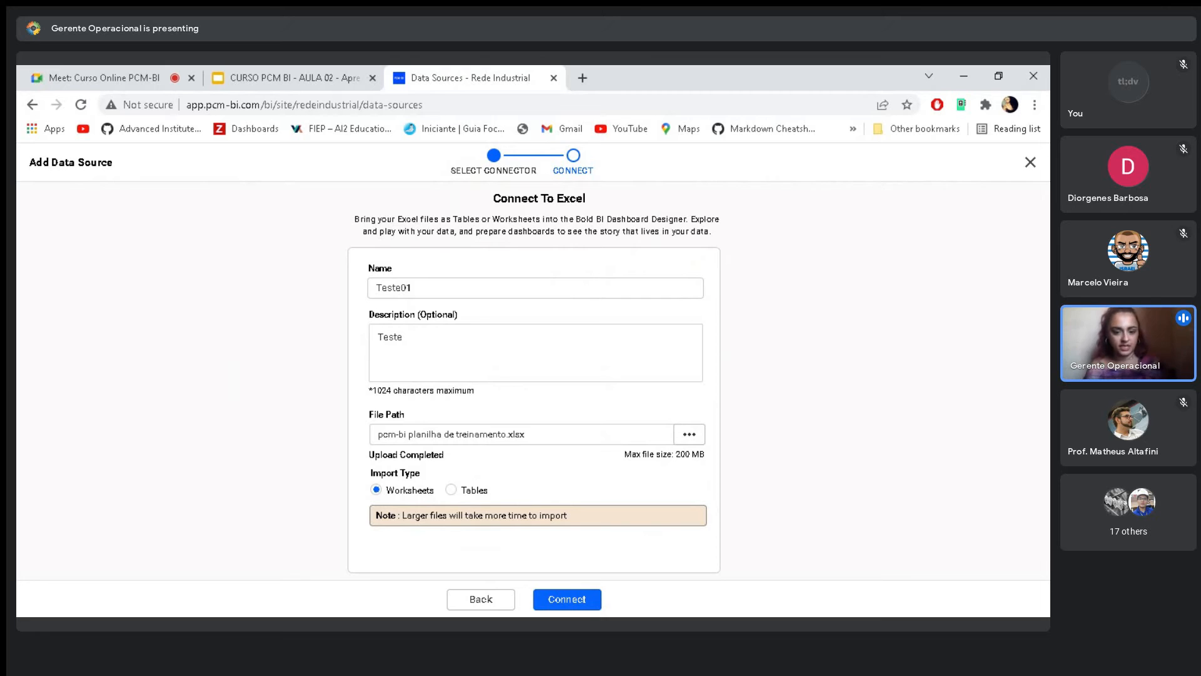
pyautogui.click(452, 490)
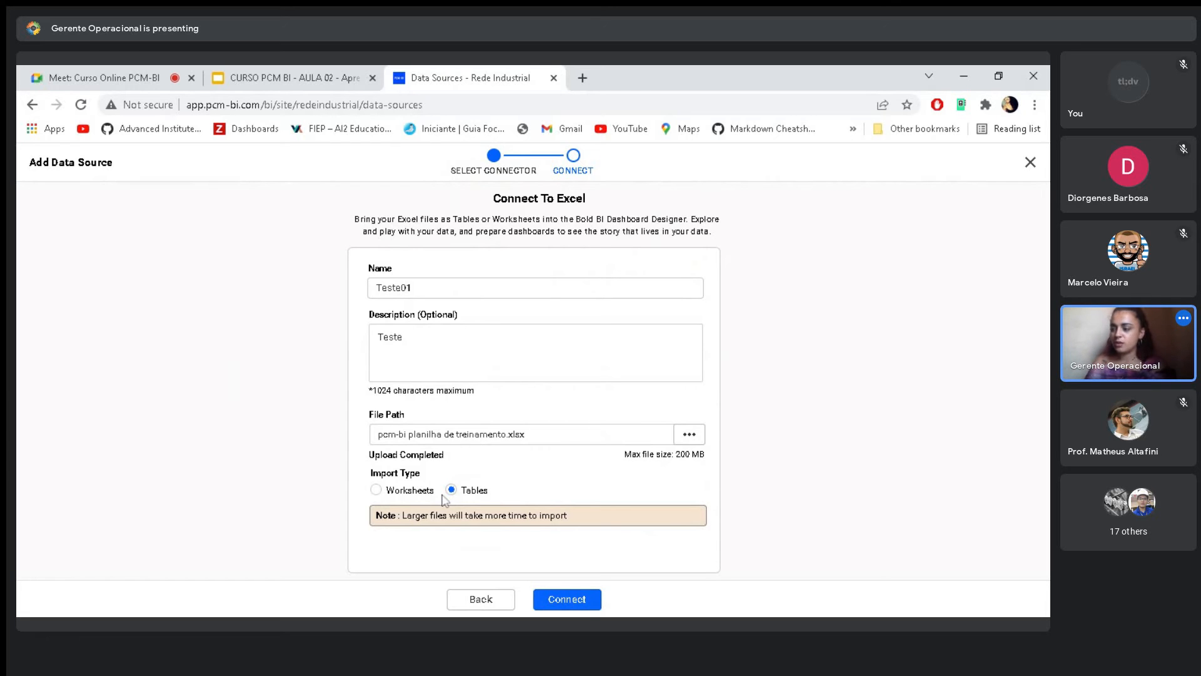
pyautogui.click(376, 490)
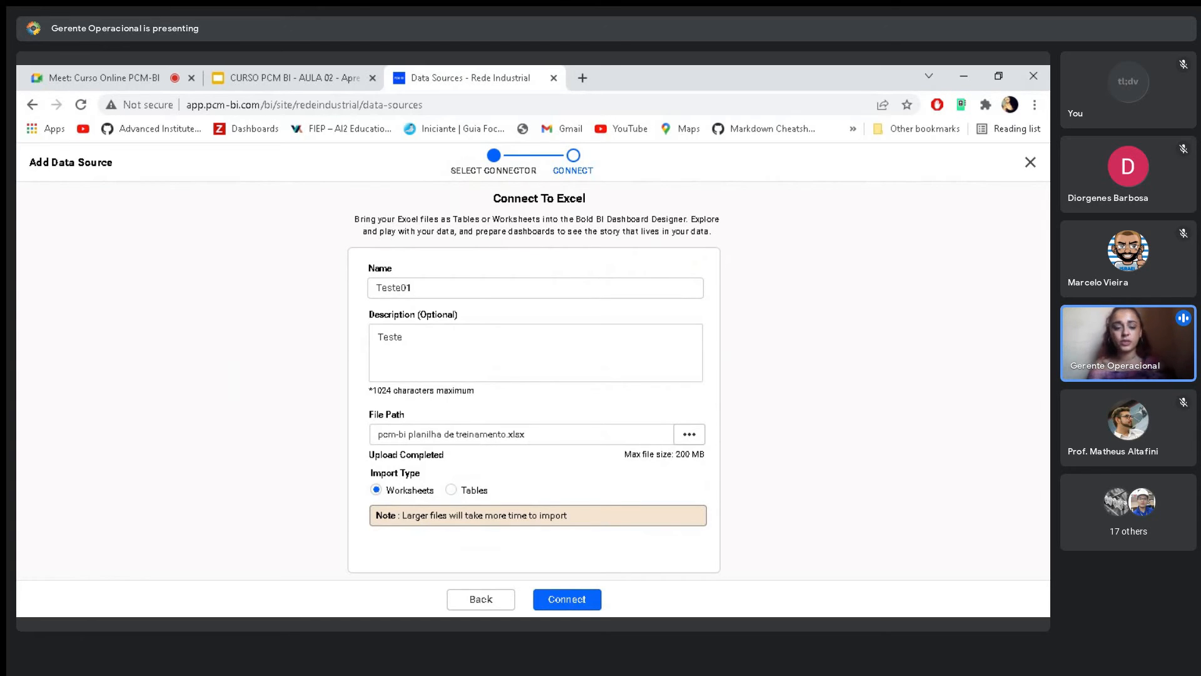
pyautogui.click(455, 492)
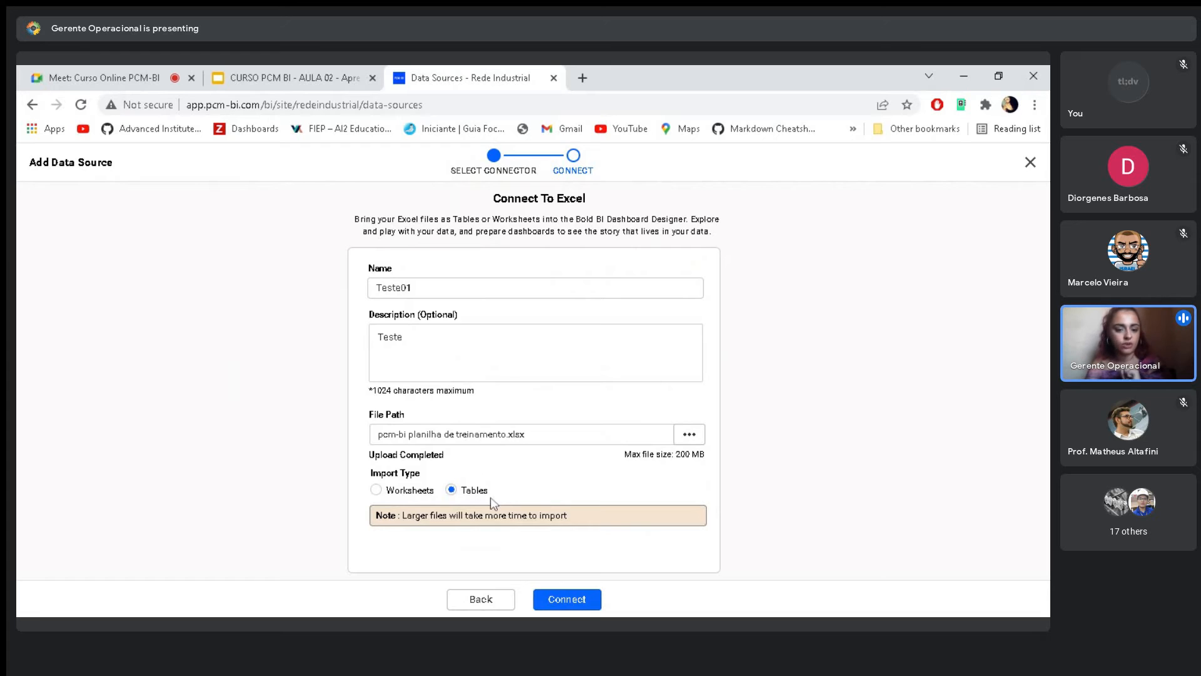
pyautogui.click(376, 490)
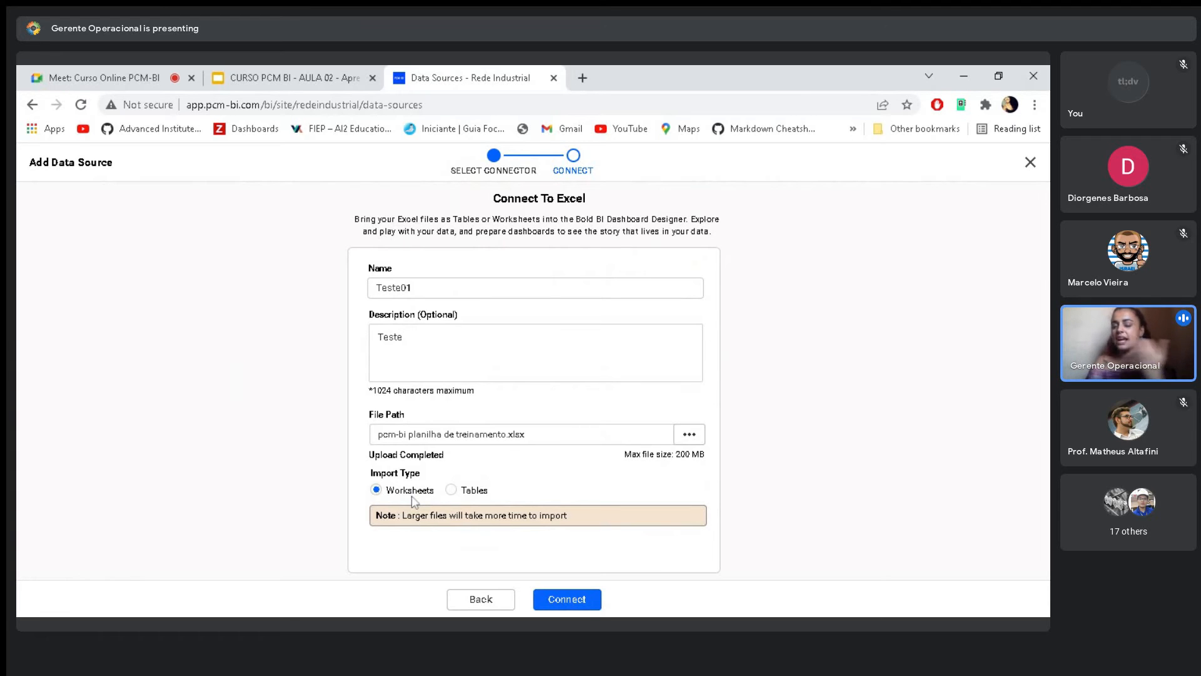
# - Change the description to Teste01 and connect to the uploaded Excel file
pyautogui.click(404, 338)
pyautogui.write('01')
pyautogui.click(526, 486)
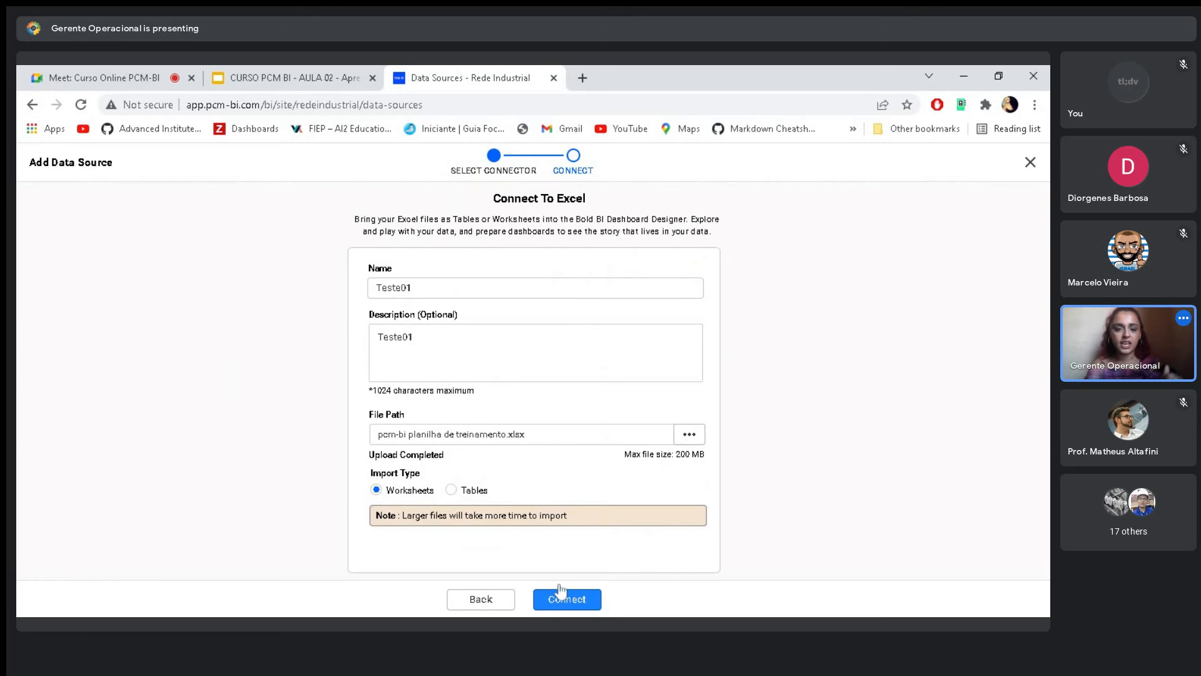
pyautogui.click(414, 338)
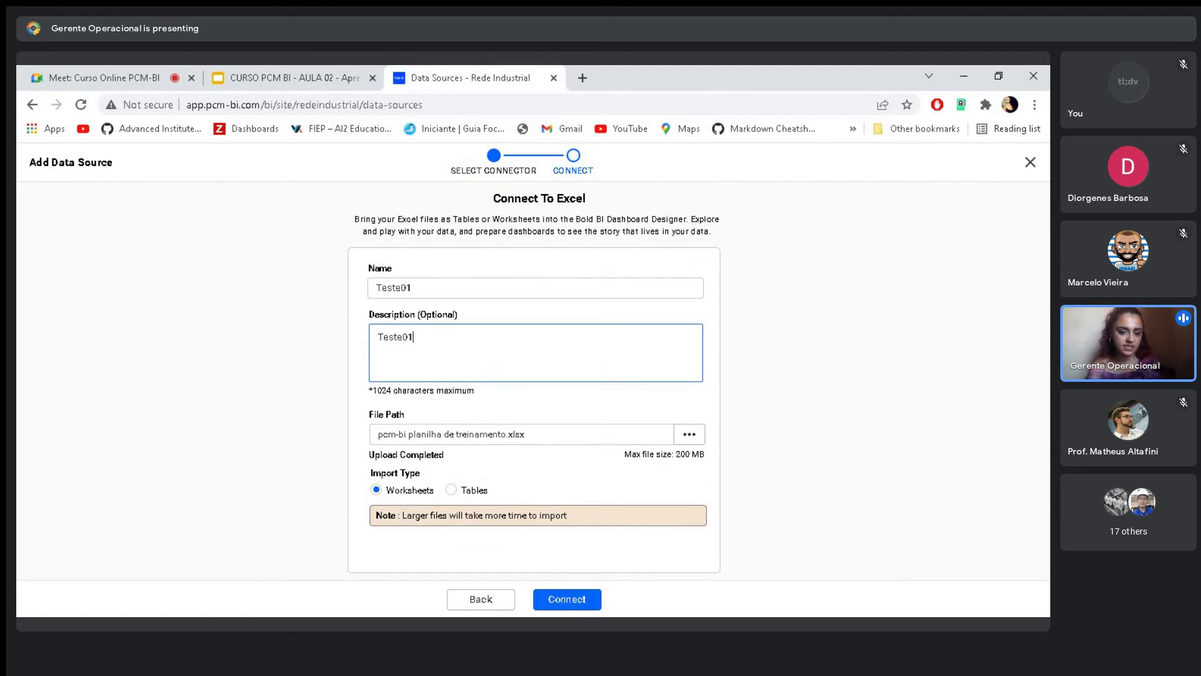
pyautogui.click(565, 603)
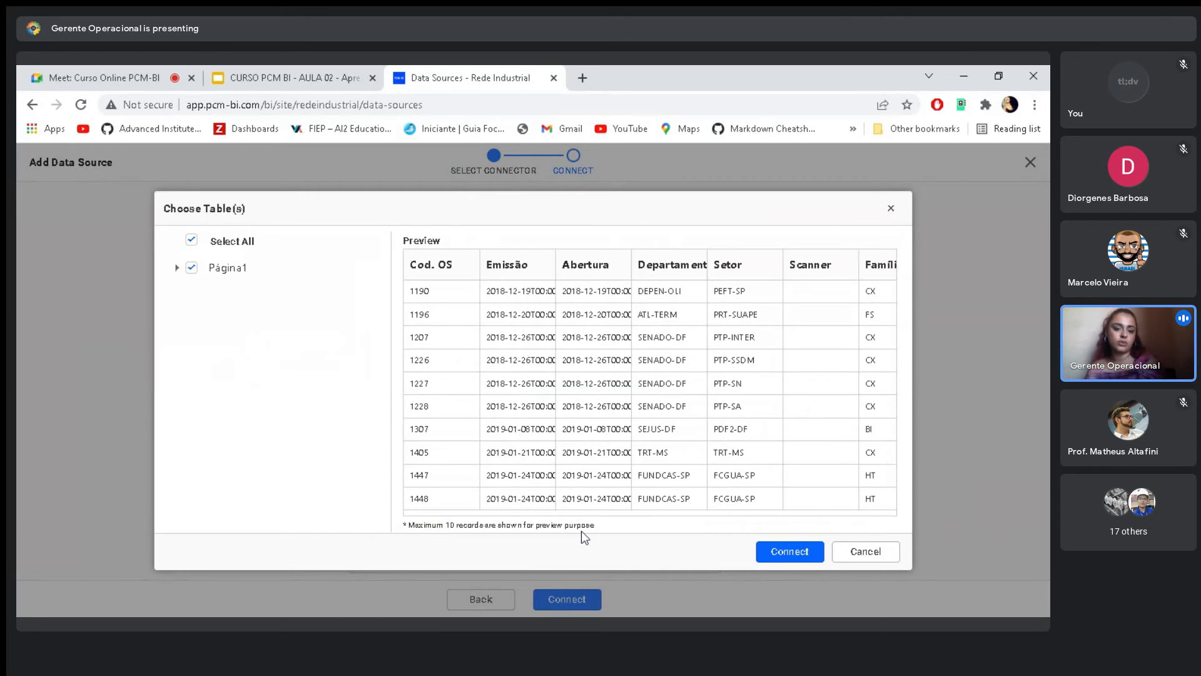
# - Exclude the Scanner column from the Página1 table and connect the remaining columns
pyautogui.click(177, 267)
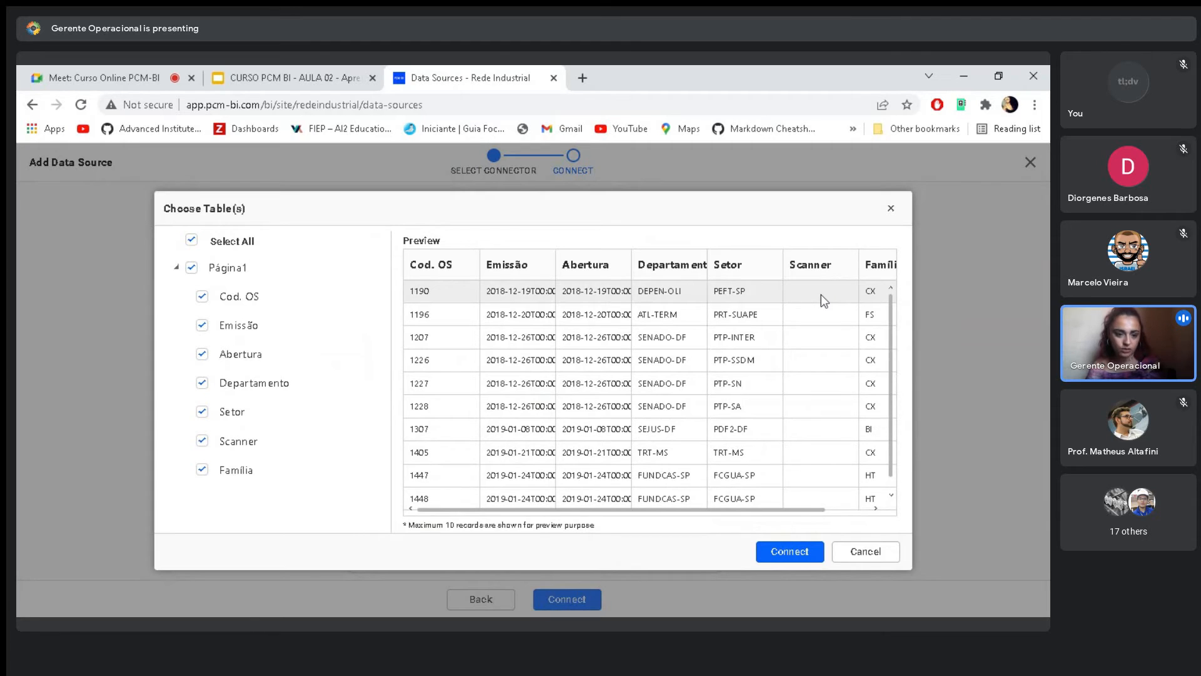
pyautogui.click(201, 441)
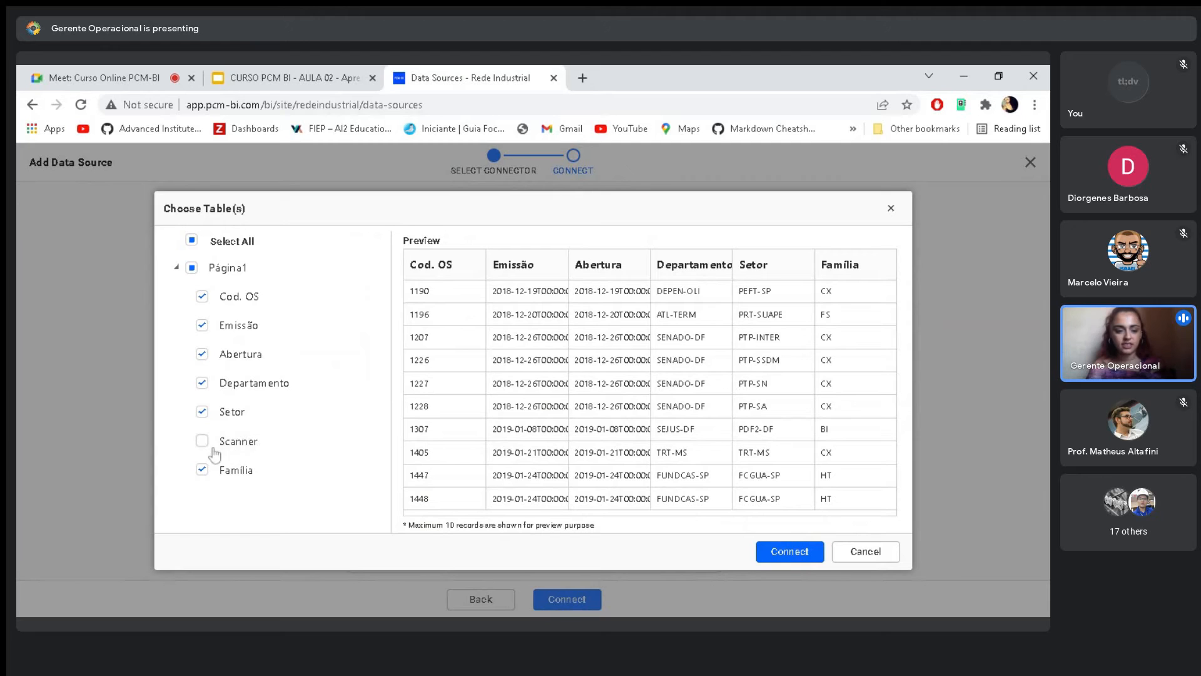
pyautogui.click(789, 551)
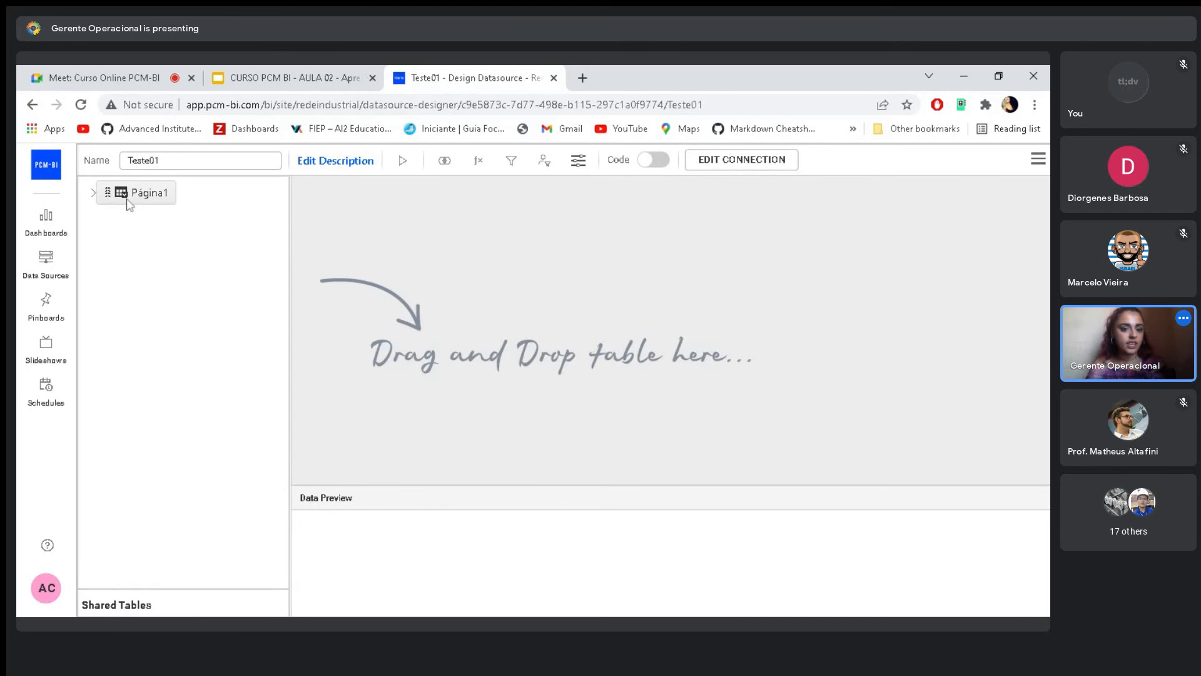
# - Try placing the Página1 table in the design area and removing it, and view the designer's code mode
pyautogui.moveTo(124, 195); pyautogui.dragTo(455, 248)
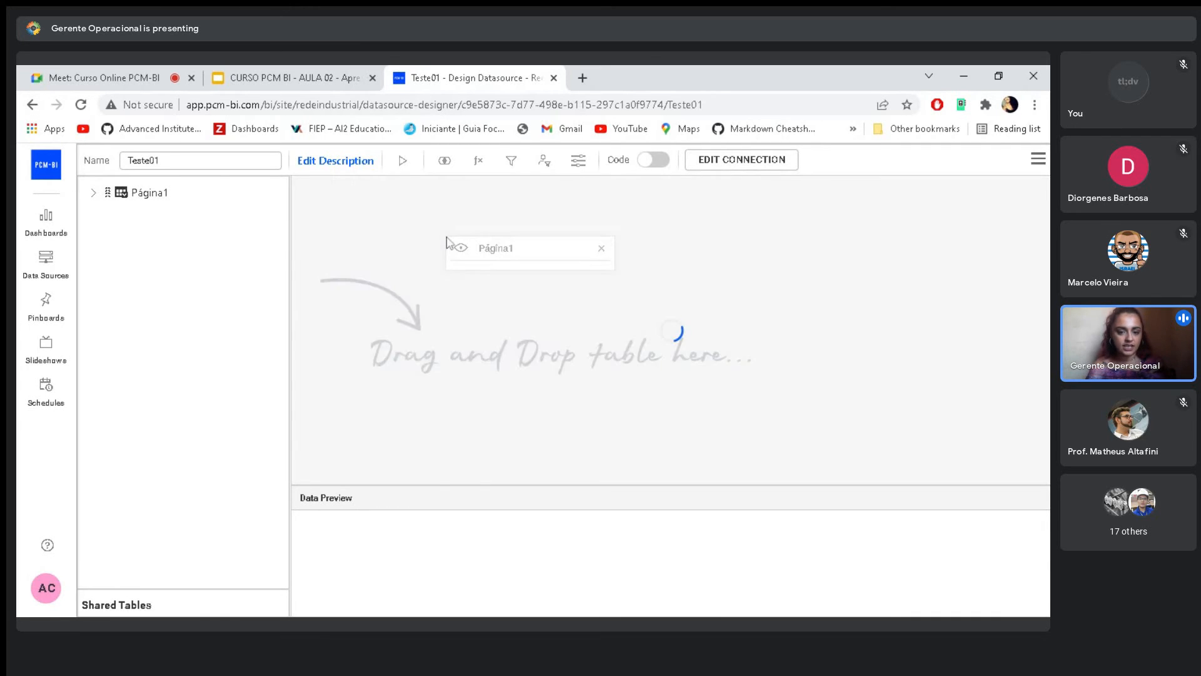
pyautogui.click(601, 248)
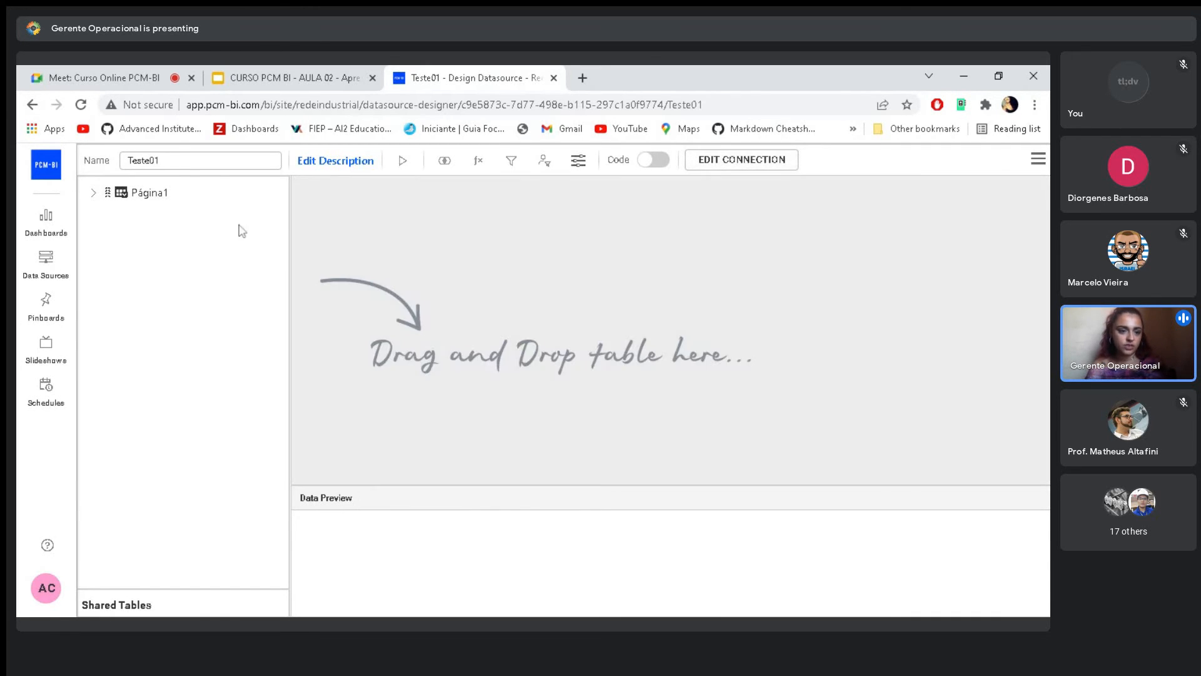
pyautogui.click(653, 160)
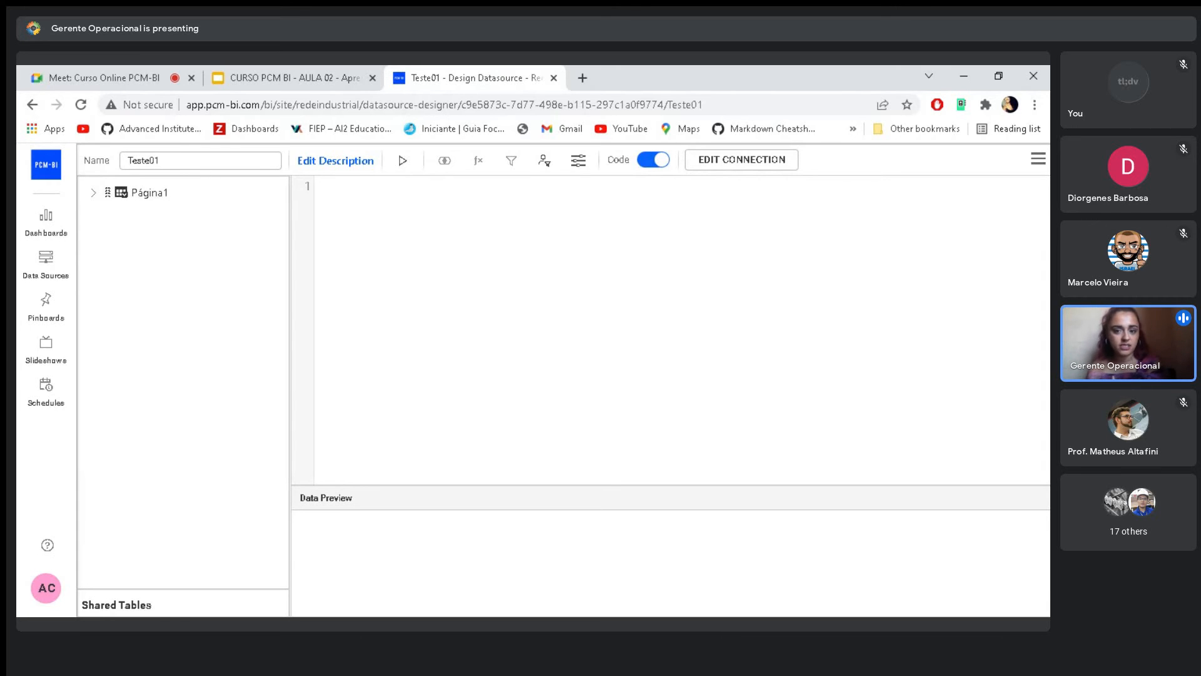
pyautogui.click(654, 160)
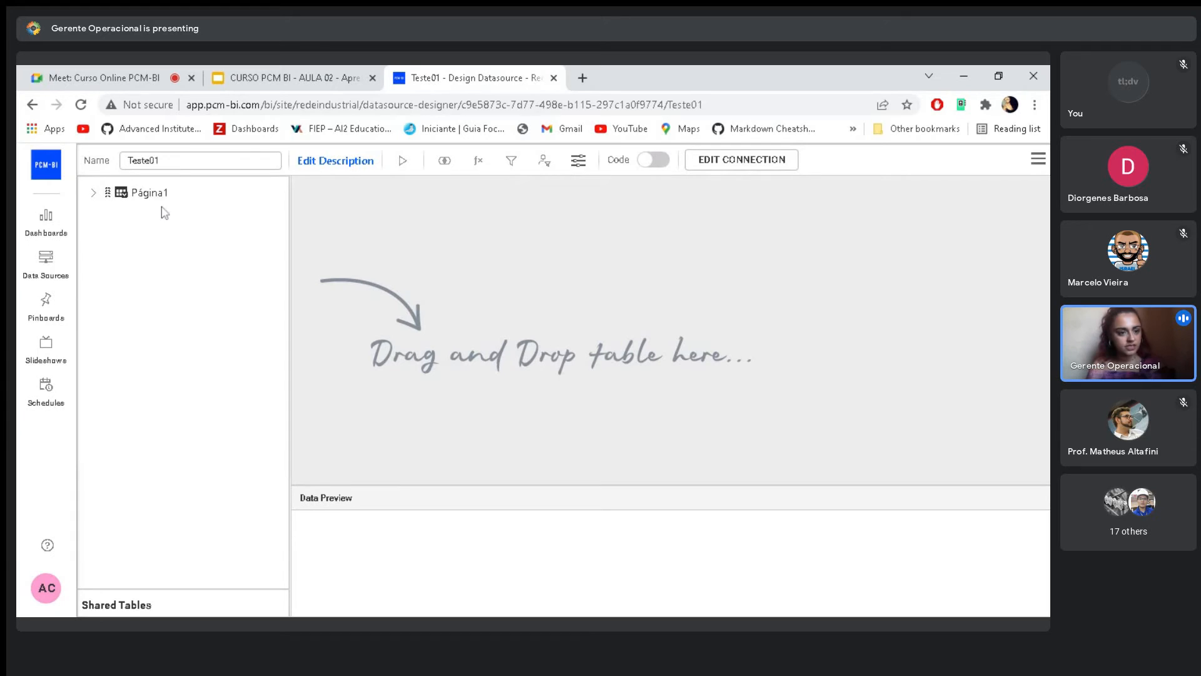
# - Add the Página1 table to the data source's design area
pyautogui.moveTo(107, 194); pyautogui.dragTo(564, 213)
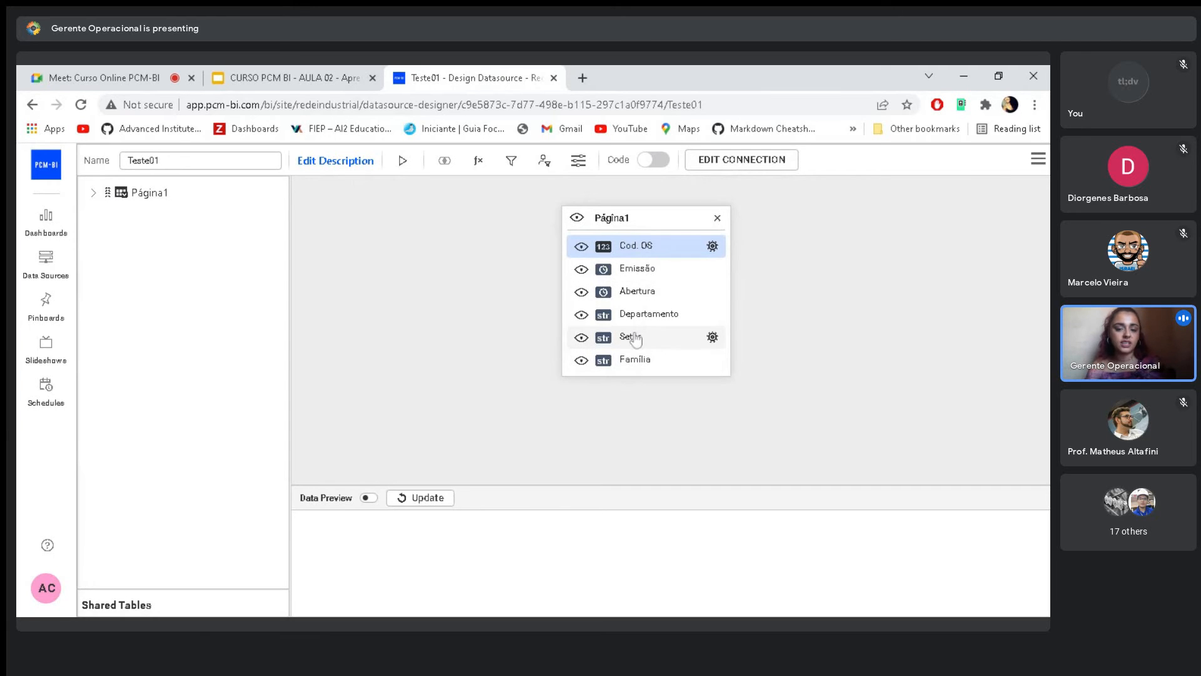
# - Turn on the data preview for the Página1 table and look through the retrieved records
pyautogui.click(401, 499)
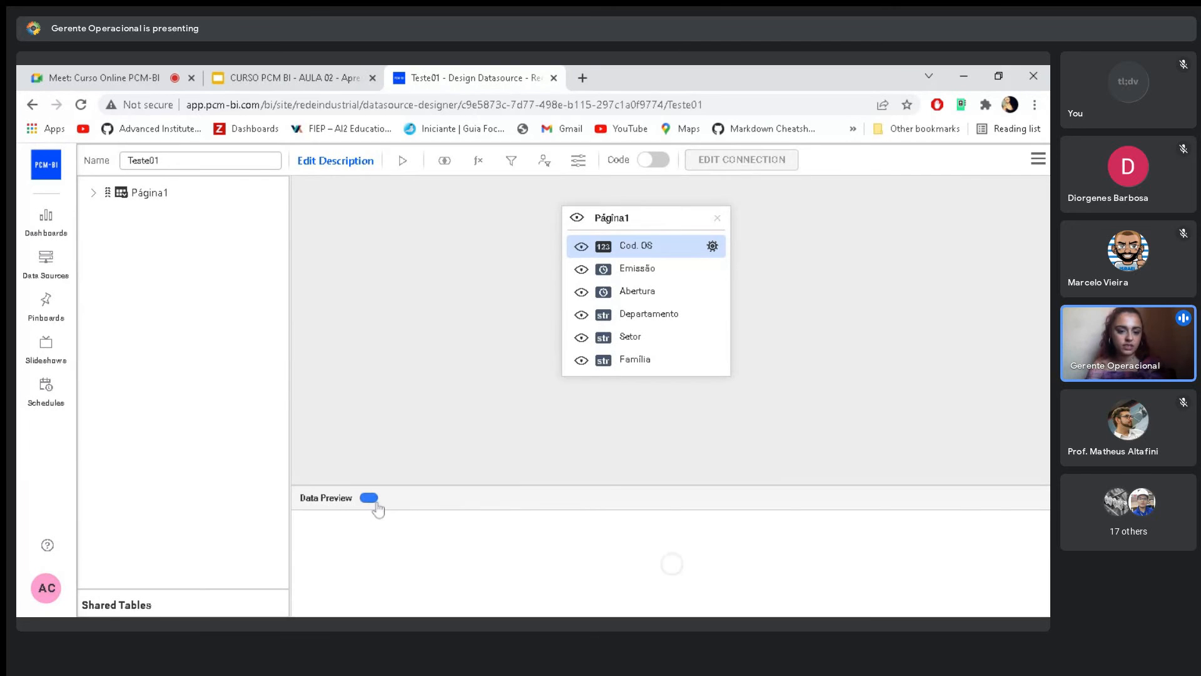
pyautogui.scroll(-1, 546, 585)
pyautogui.scroll(-5, 545, 585)
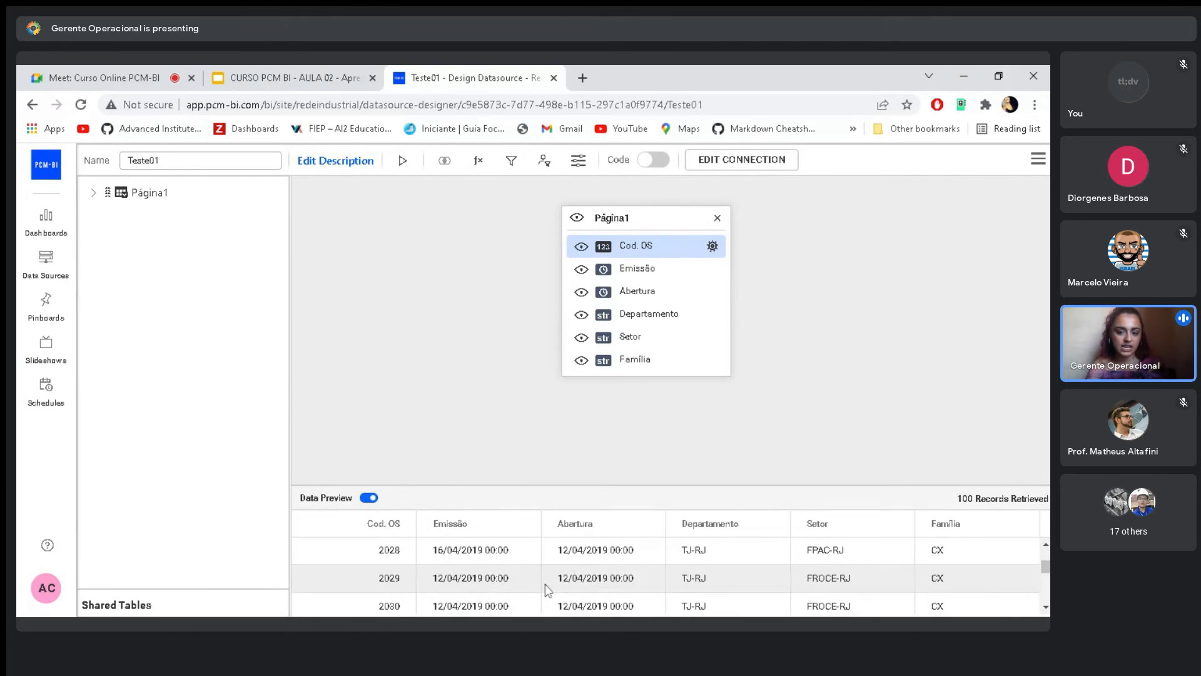
pyautogui.scroll(5, 542, 599)
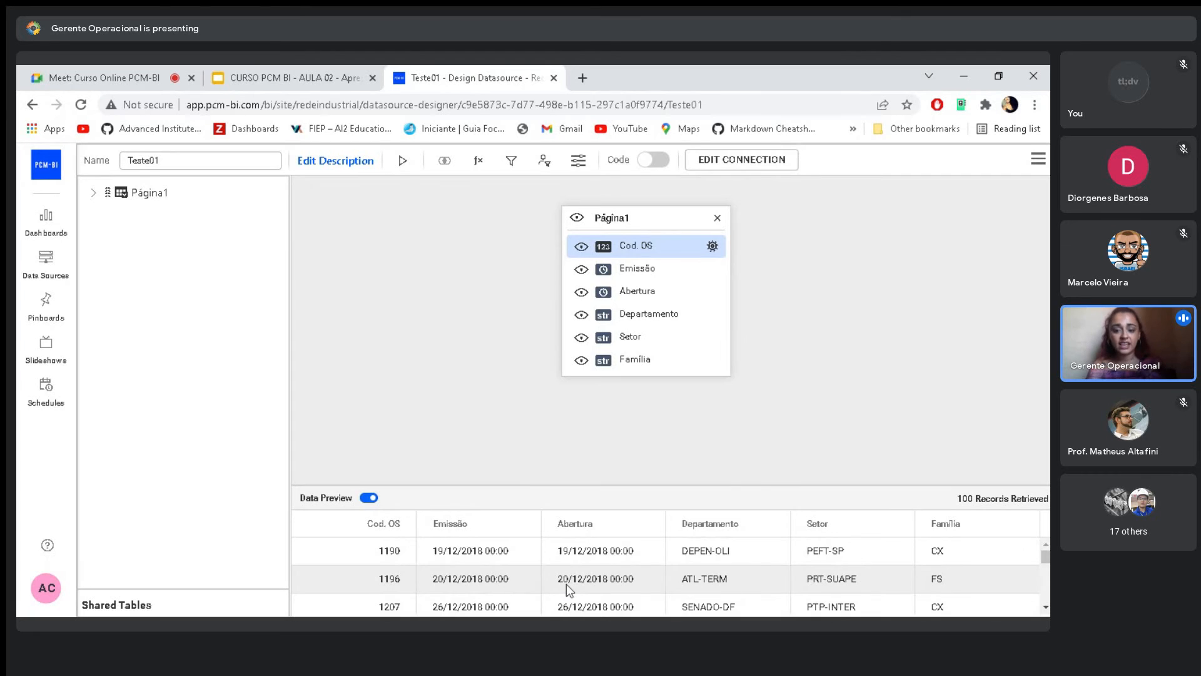
pyautogui.scroll(-5, 567, 590)
pyautogui.scroll(-10, 566, 590)
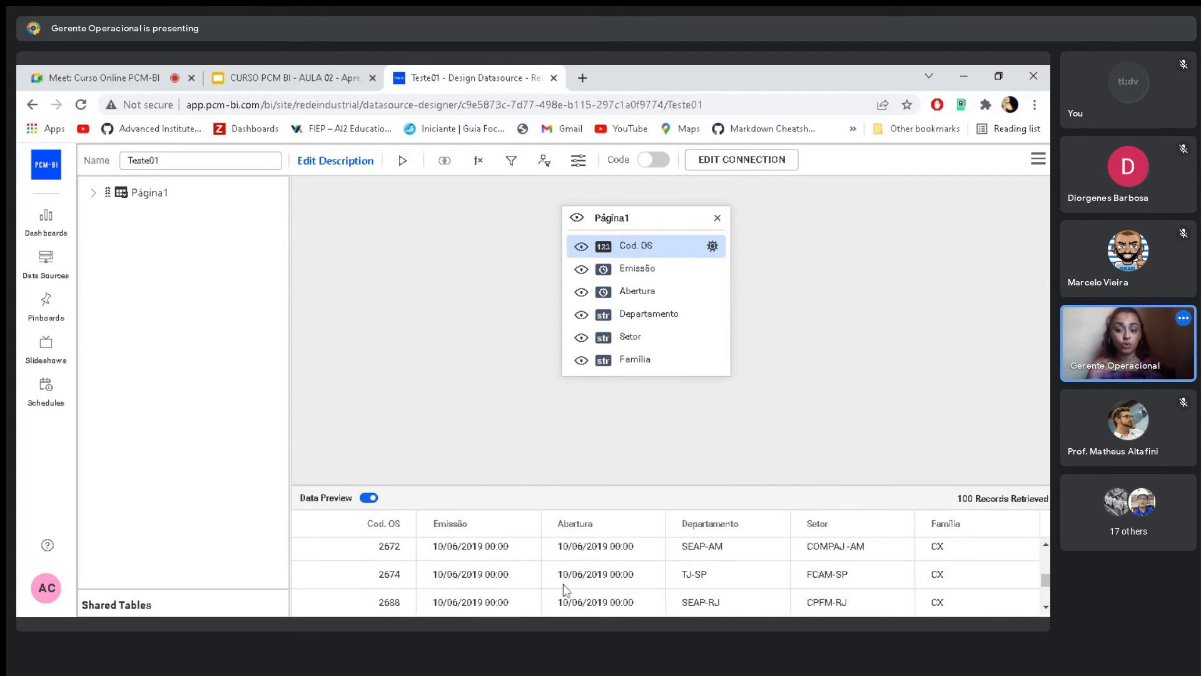
pyautogui.scroll(10, 567, 587)
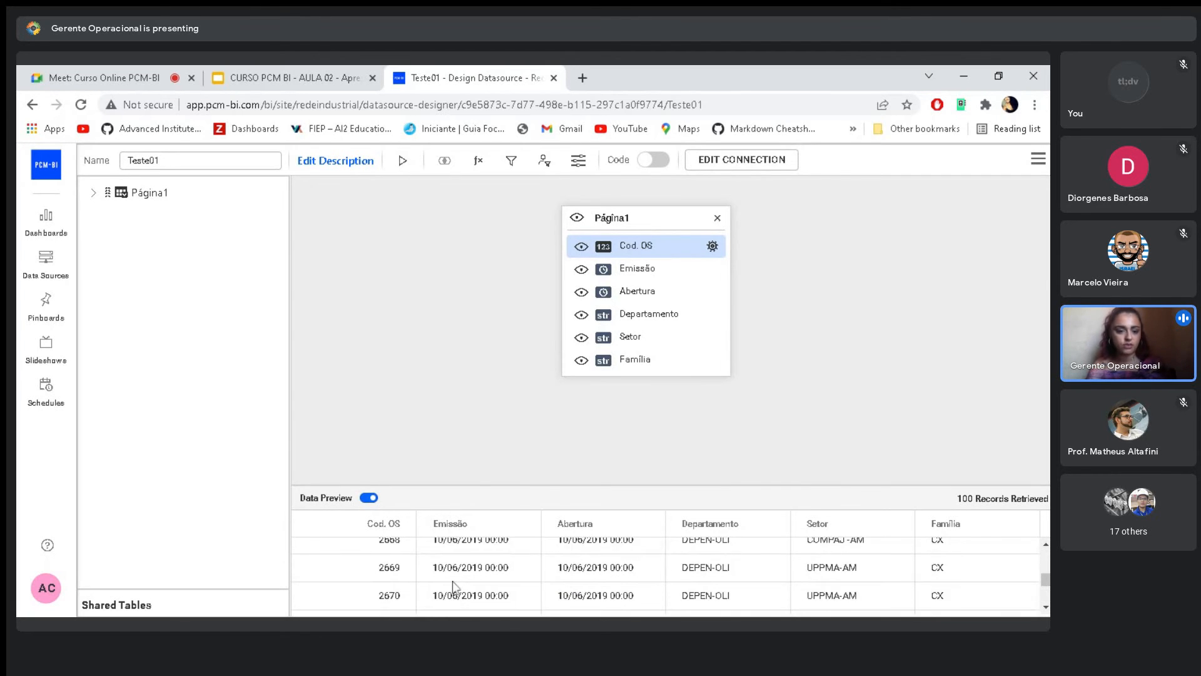
pyautogui.scroll(1, 401, 565)
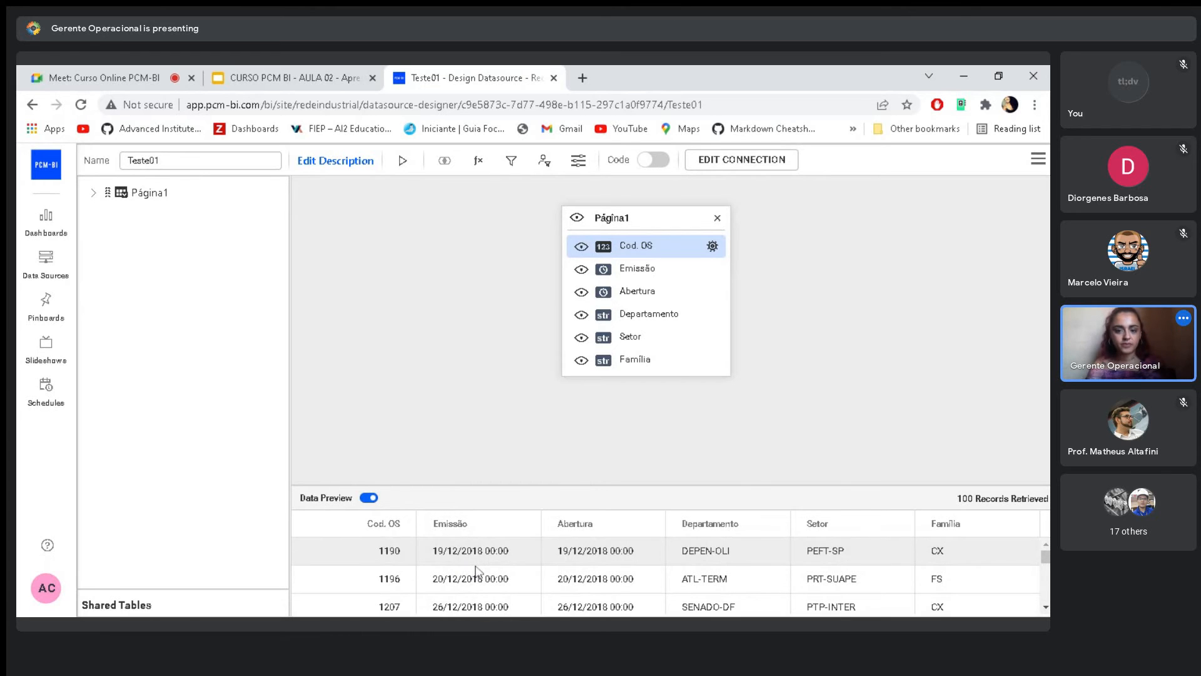
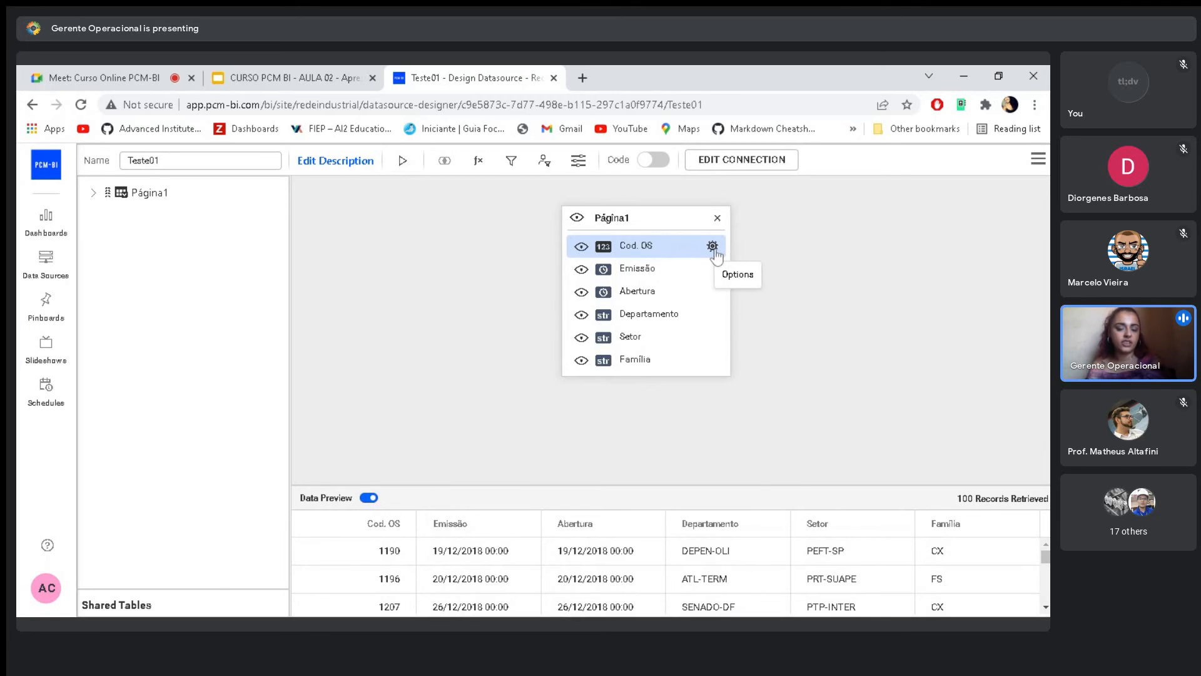
# - Change the column type of Cod. OS in the Página1 table to String
pyautogui.click(713, 248)
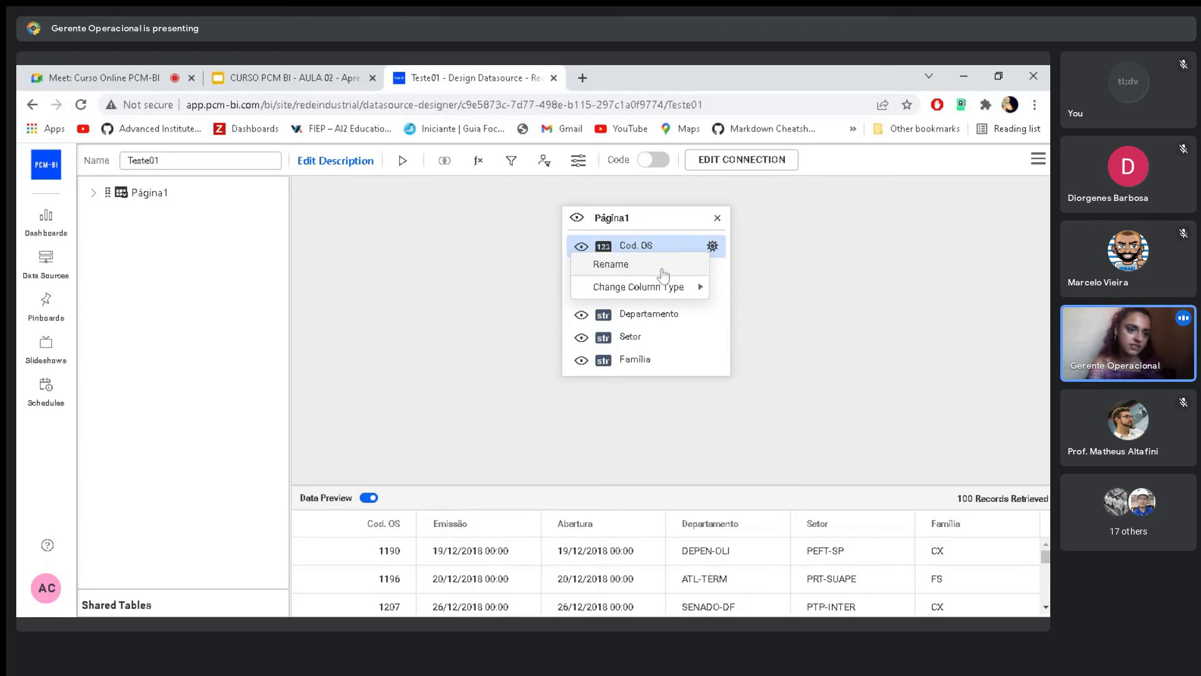
pyautogui.moveTo(674, 291)
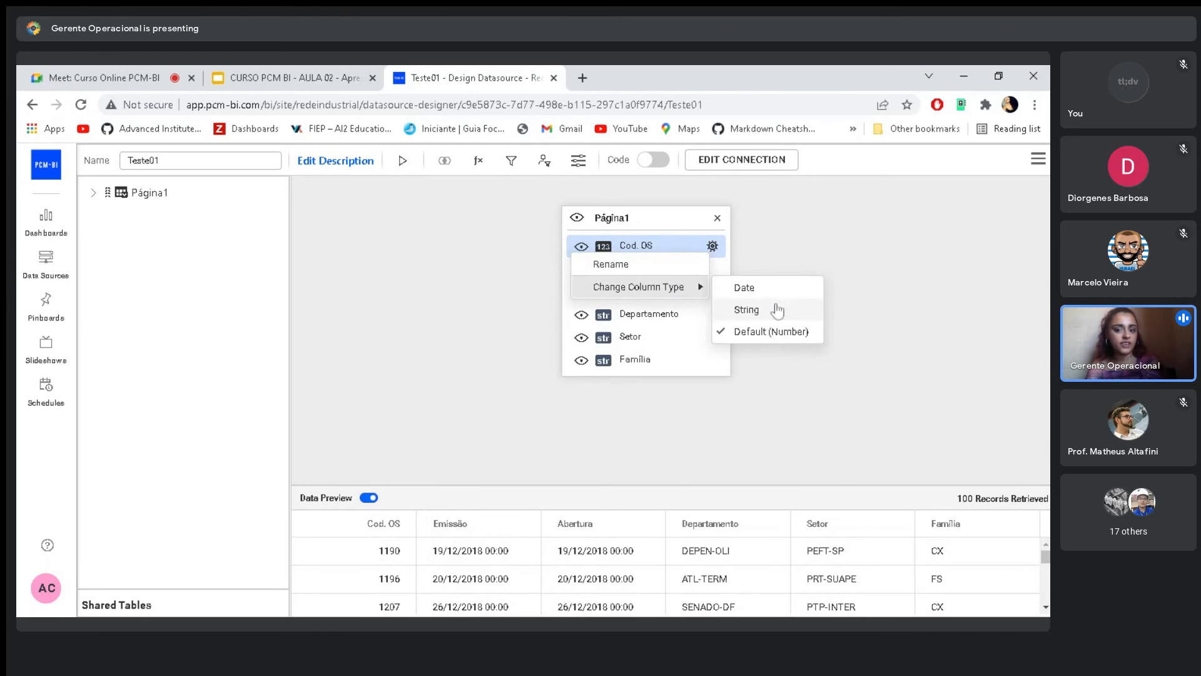
pyautogui.click(758, 317)
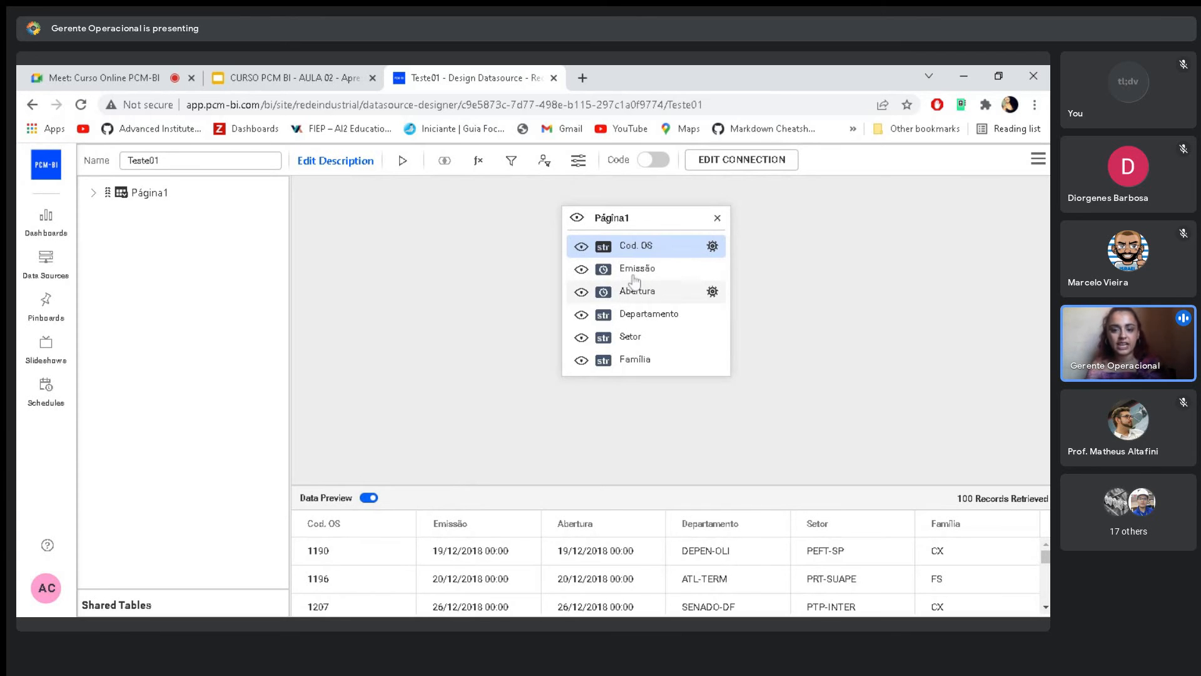
# - Hide the Emissão column of the Página1 table and show it again
pyautogui.click(614, 270)
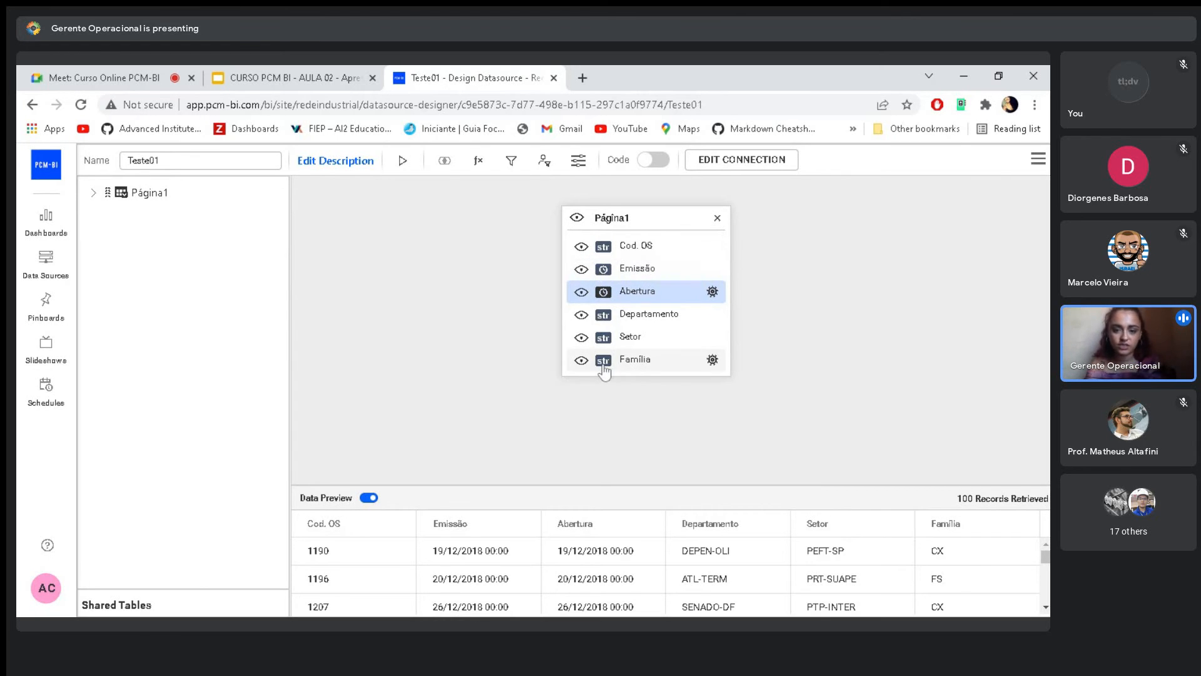
pyautogui.click(582, 268)
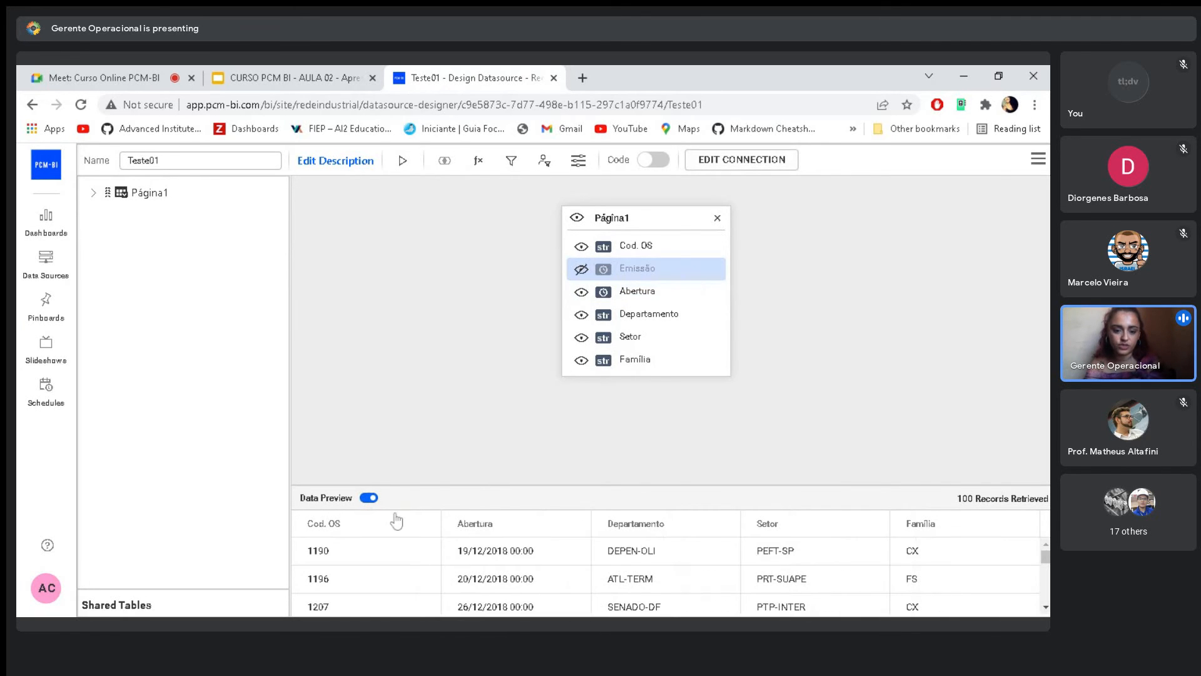
pyautogui.click(582, 270)
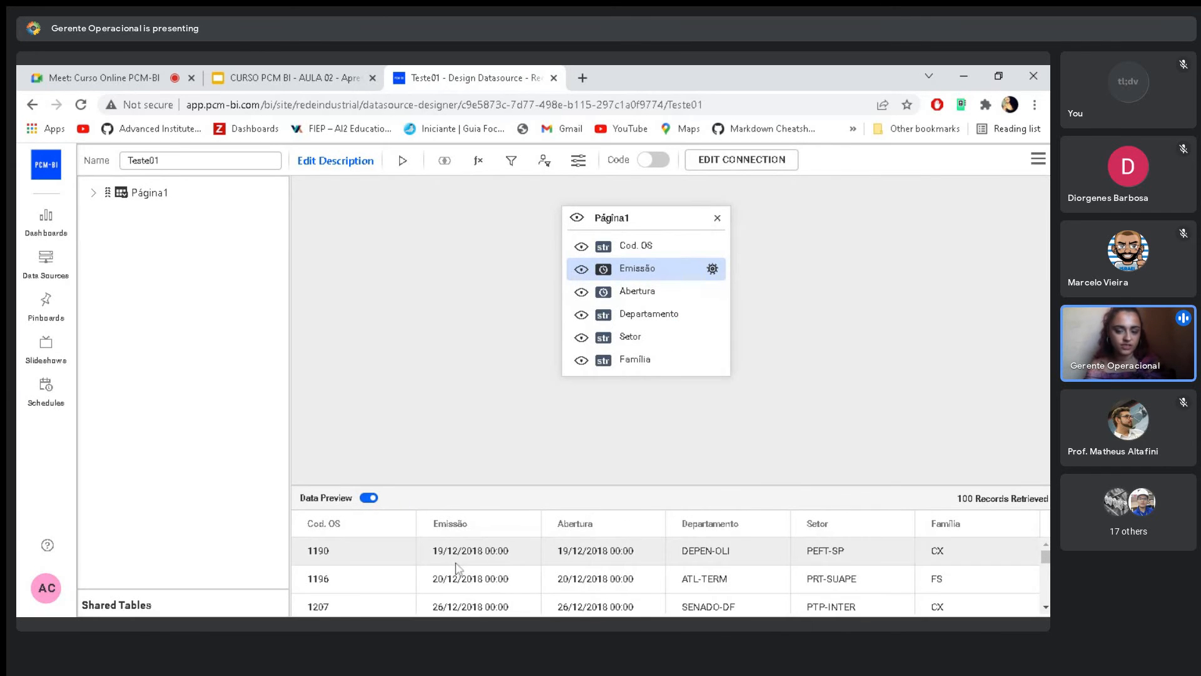
# - Review the Teste01 data source's connection settings, and save the data source and exit the designer
pyautogui.click(782, 164)
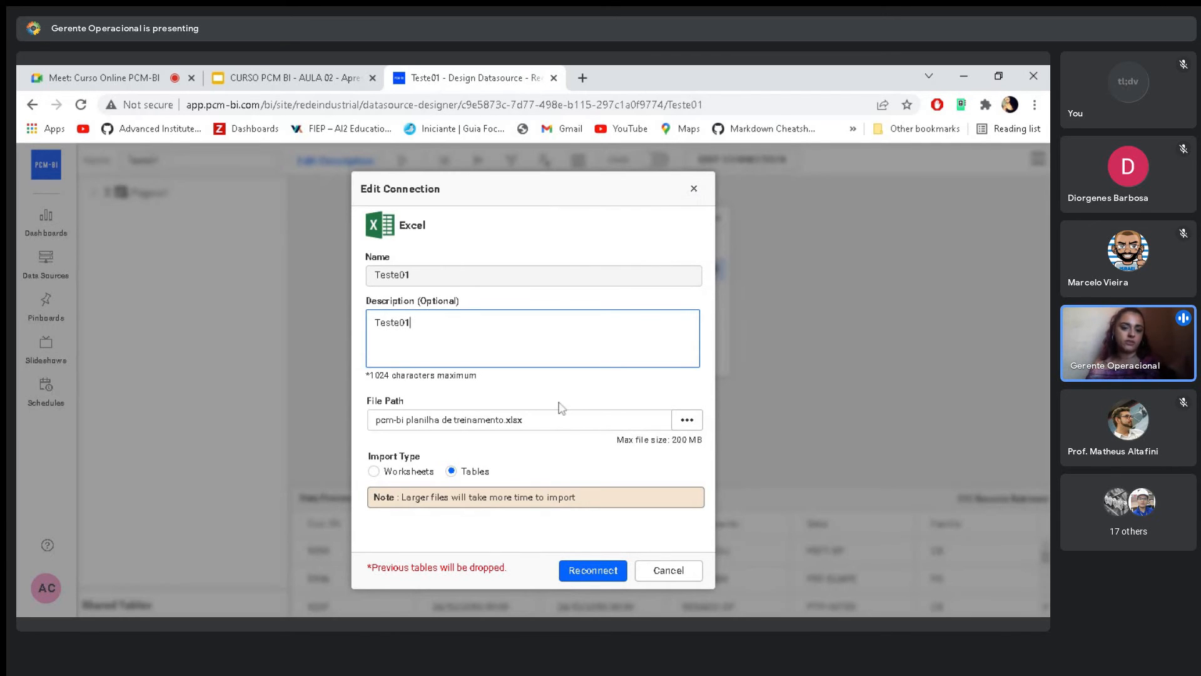
pyautogui.click(693, 188)
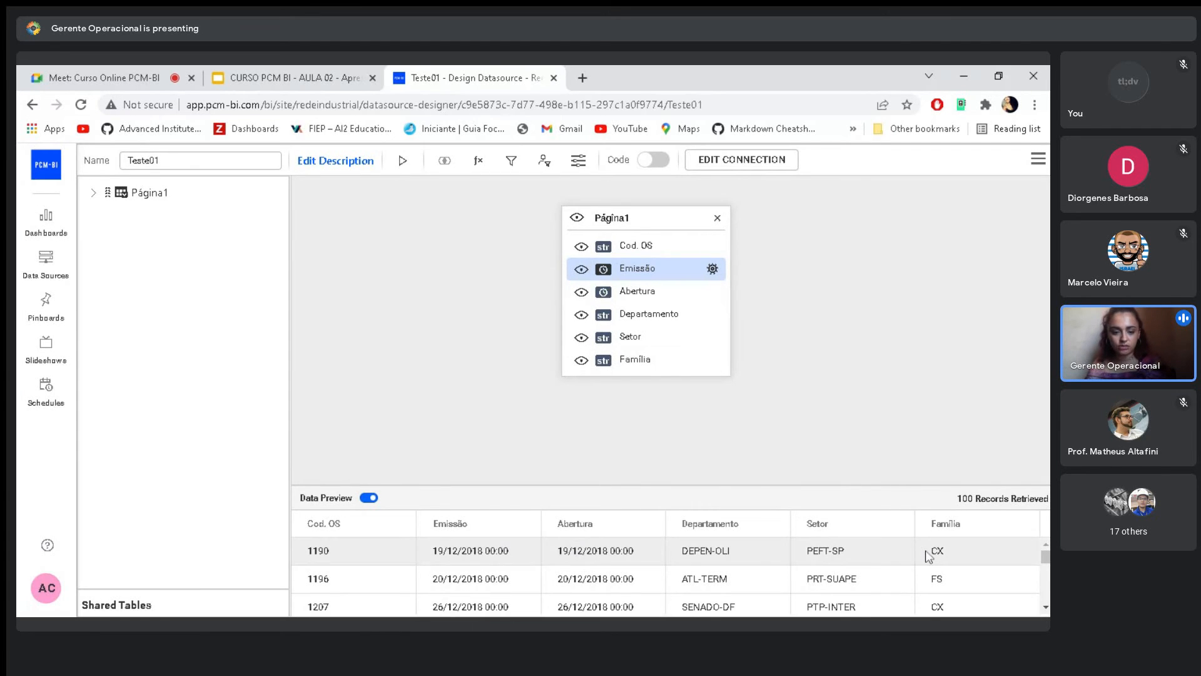
pyautogui.click(1037, 162)
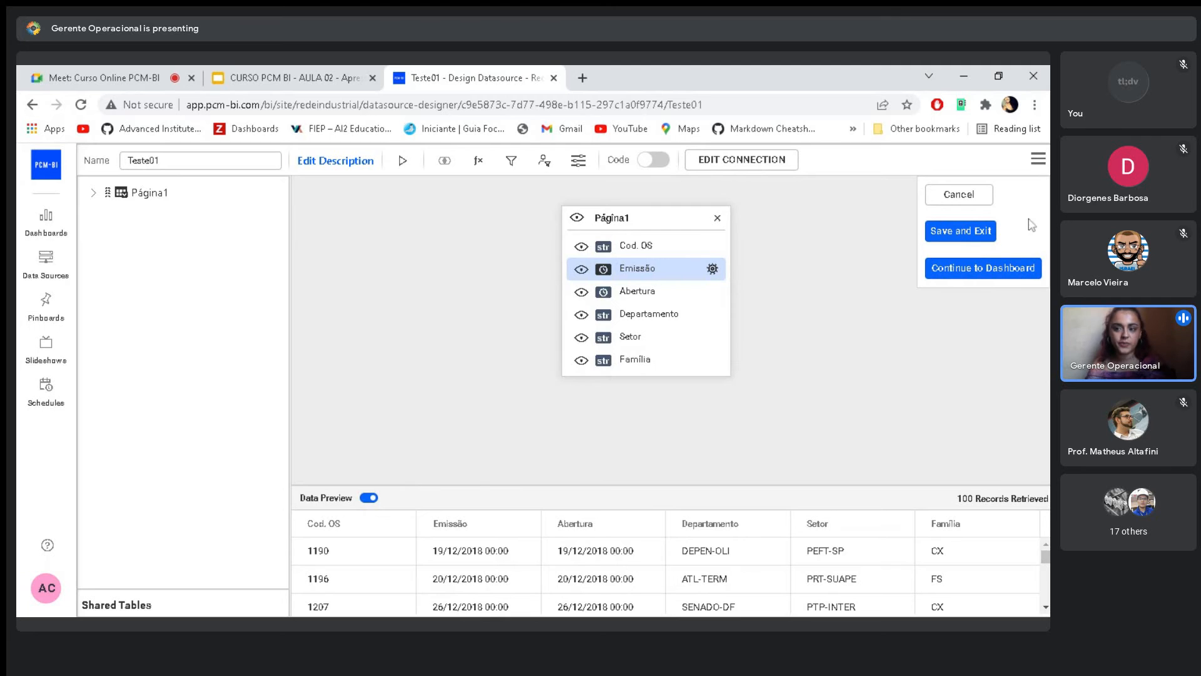
pyautogui.click(980, 234)
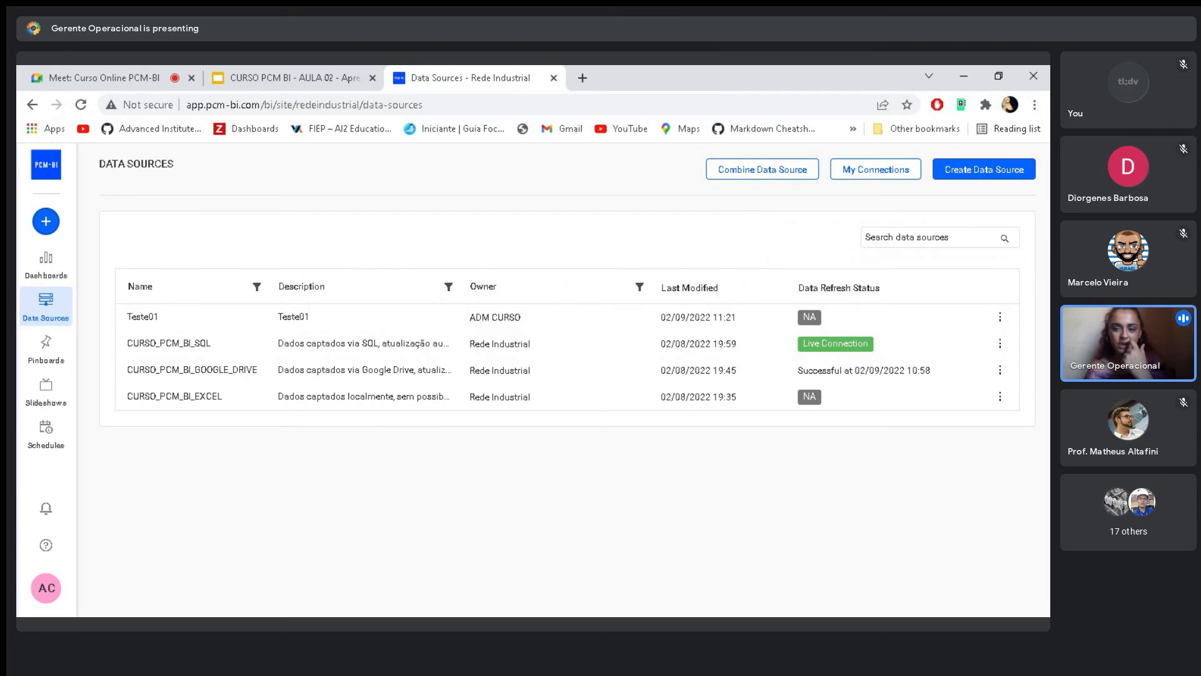
# - Start creating a new data source and search the connectors for "drive"
pyautogui.click(966, 176)
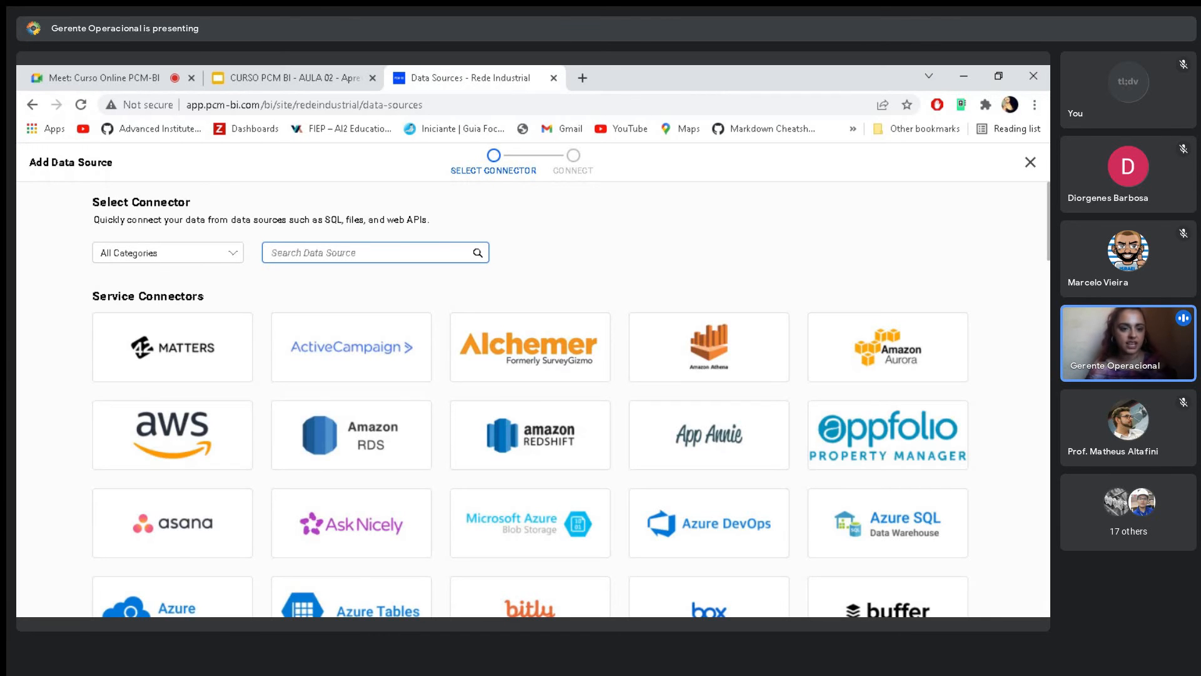
pyautogui.write('google')
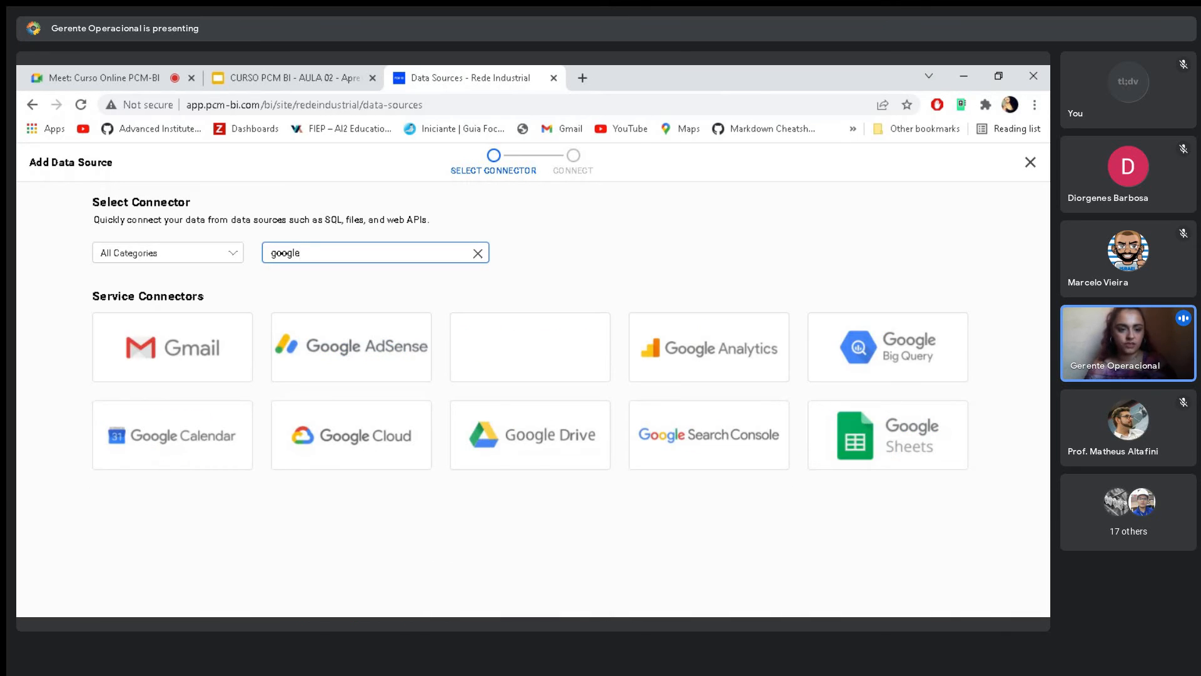
pyautogui.hotkey('ctrl', 'a')
pyautogui.write('drive')
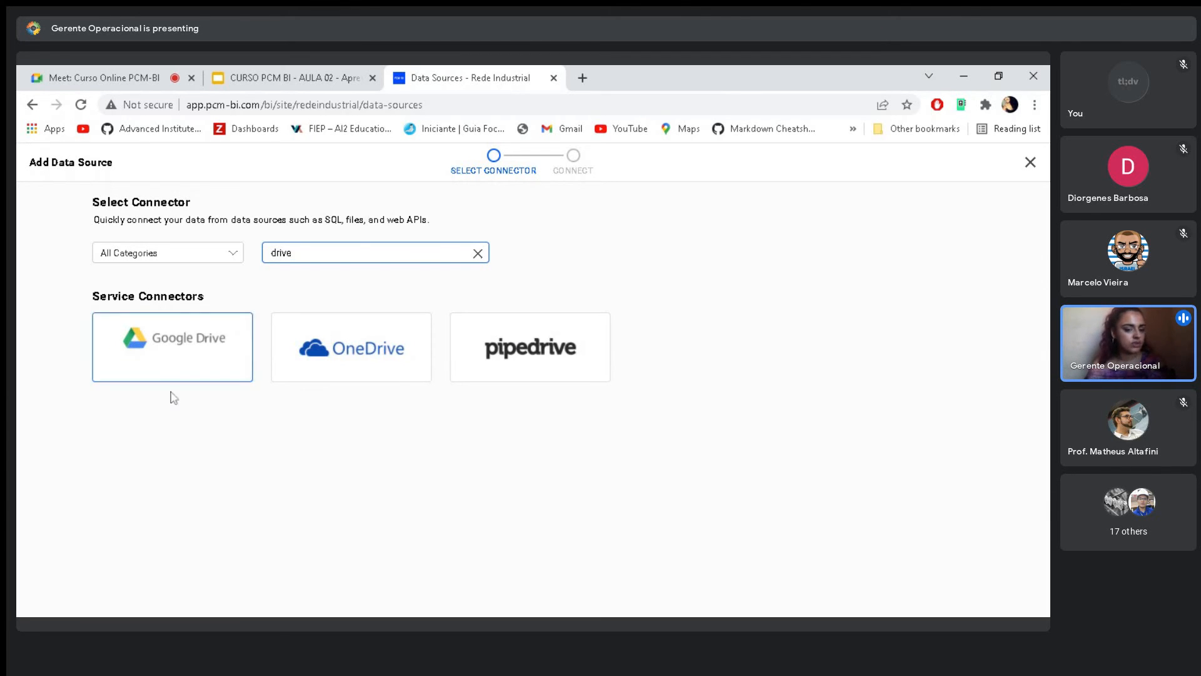
pyautogui.moveTo(557, 364)
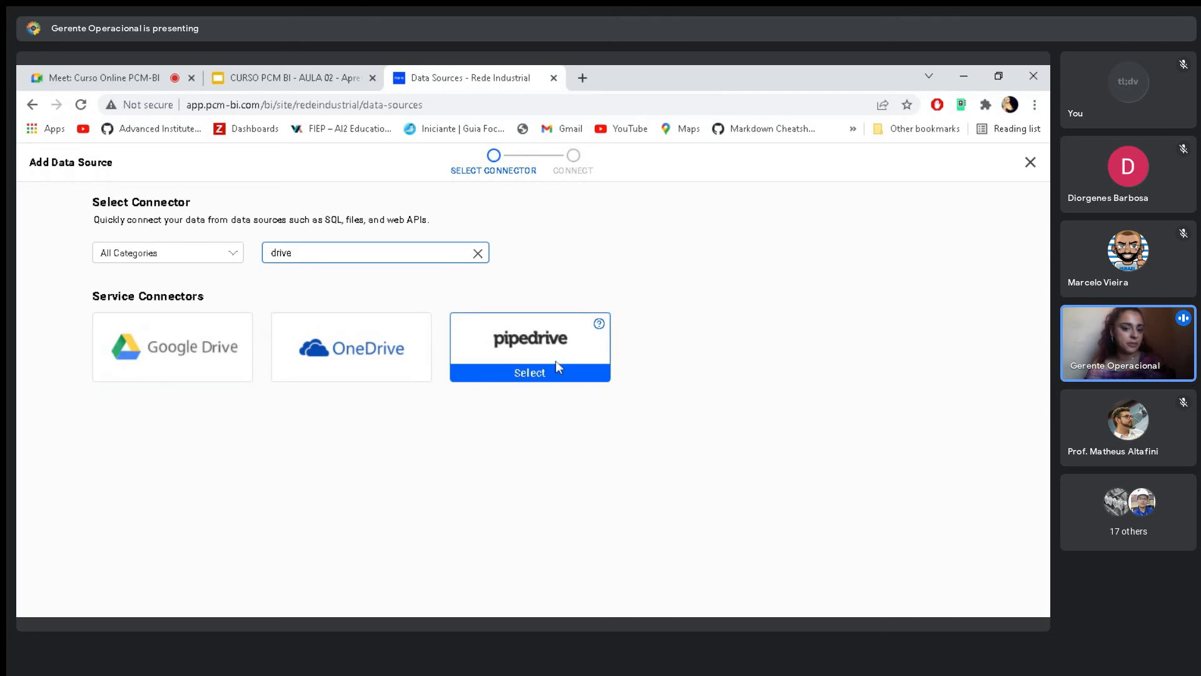
# - Search the connectors for "cloud" and choose the Google Drive connector
pyautogui.moveTo(303, 255); pyautogui.dragTo(253, 265)
pyautogui.write('cloud')
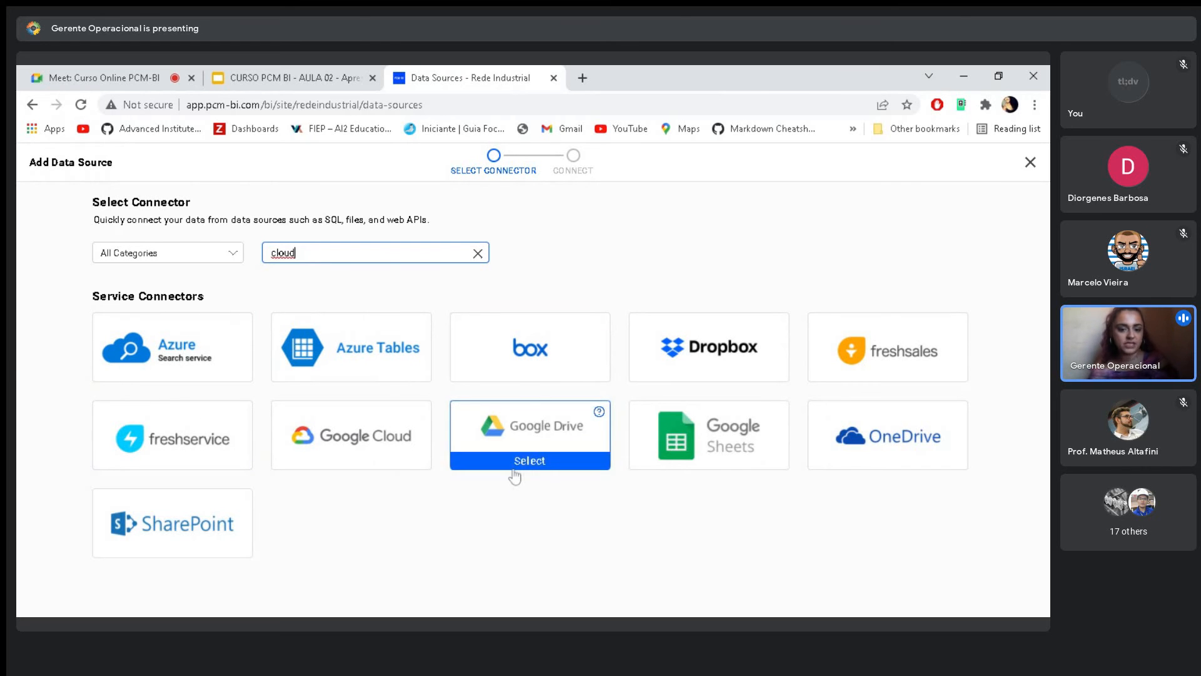
pyautogui.moveTo(518, 472)
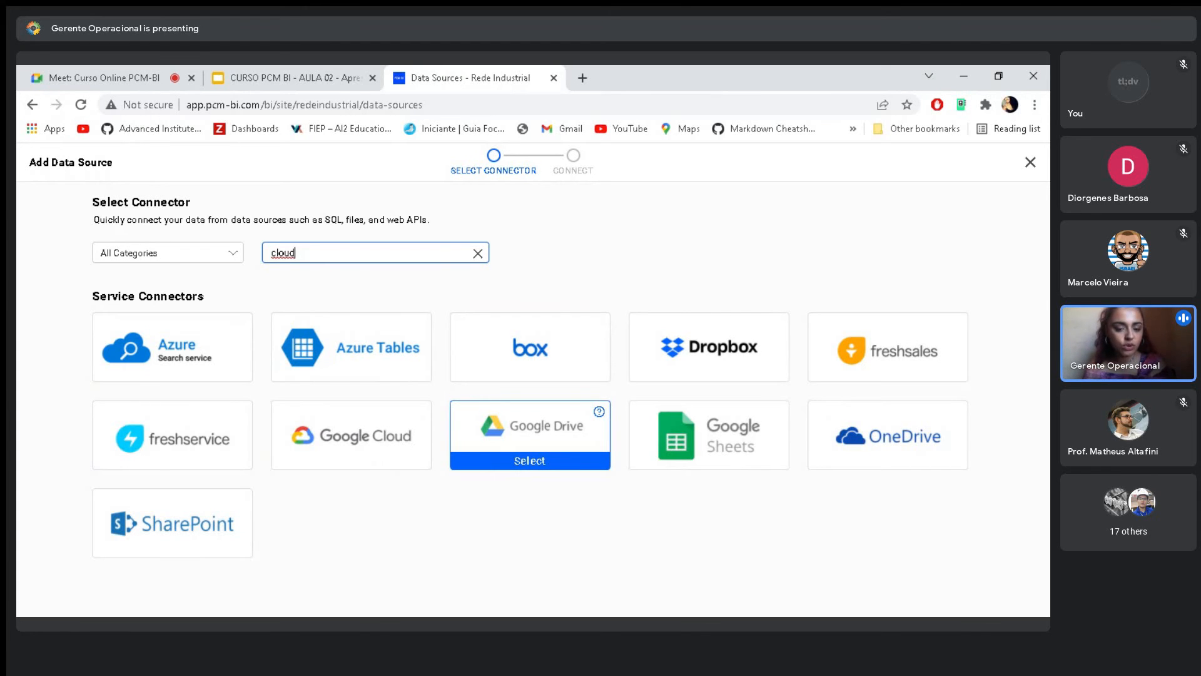
pyautogui.click(525, 461)
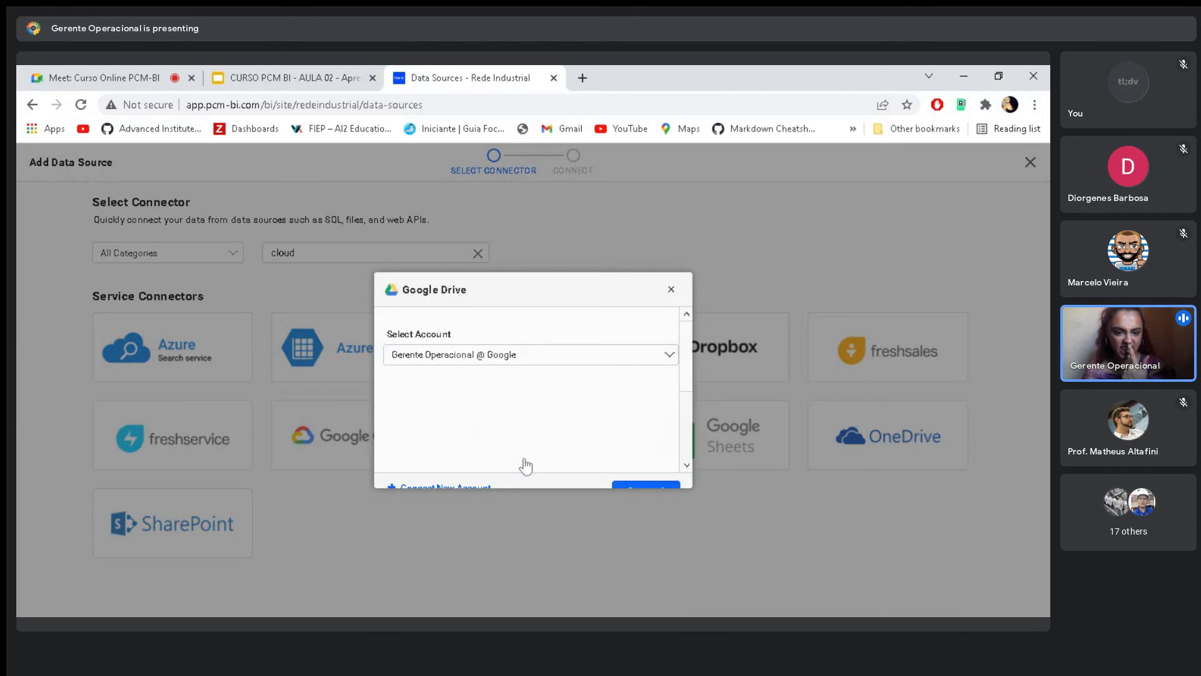
# - Look at which accounts are available for the Google Drive connection
pyautogui.click(571, 355)
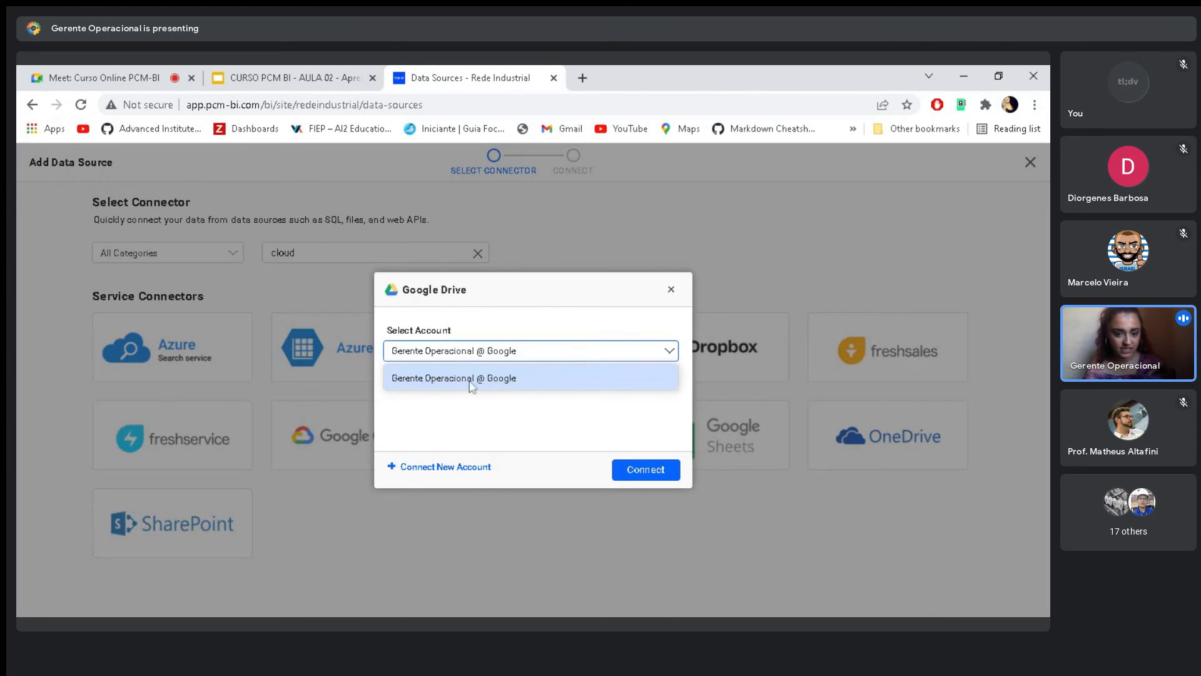
pyautogui.click(482, 355)
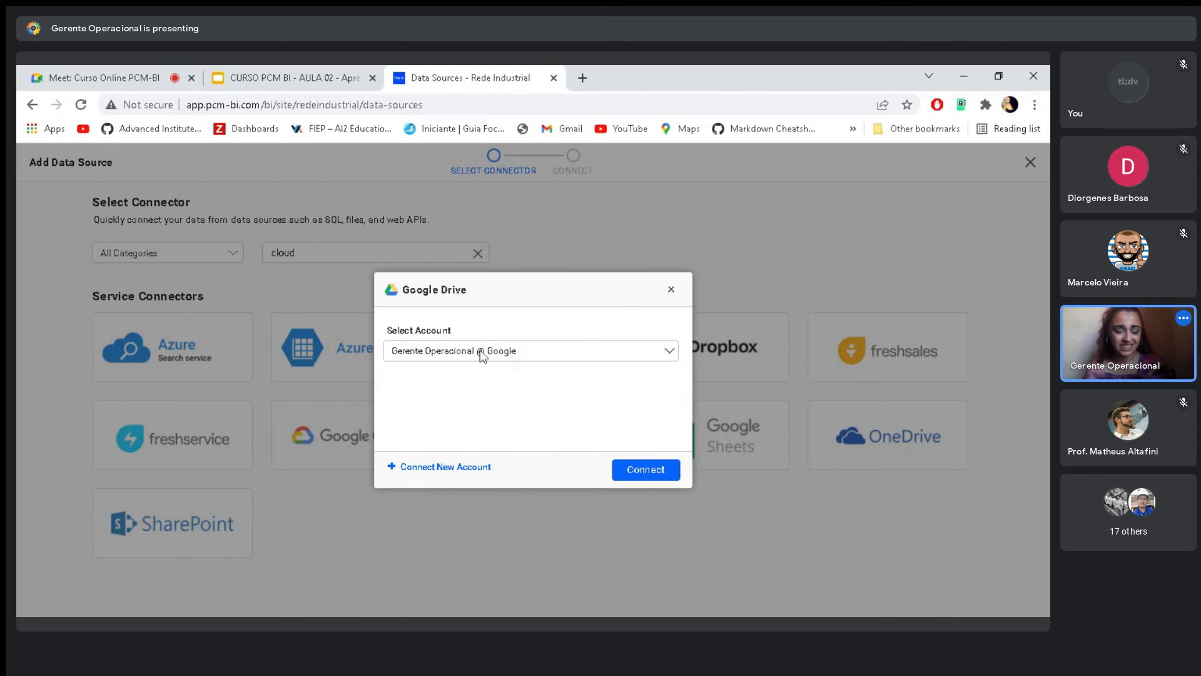
pyautogui.click(525, 354)
pyautogui.click(525, 354)
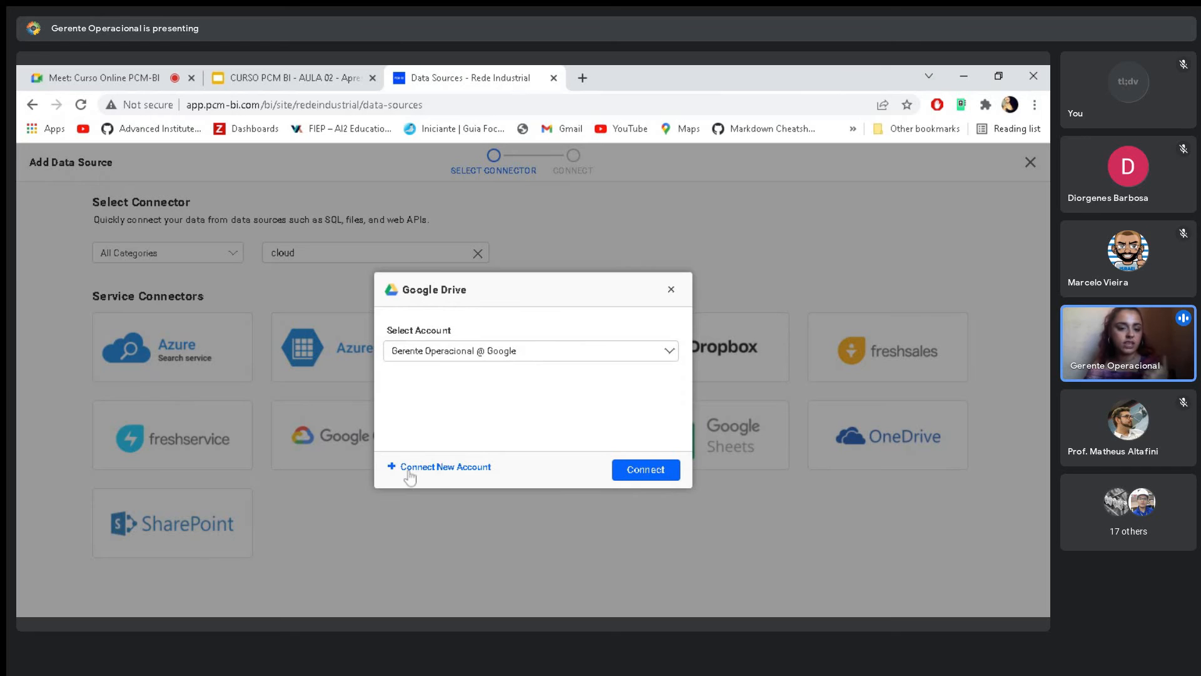
# - Connect a new Google Drive account under the name comercial sigma @ Google
pyautogui.click(430, 469)
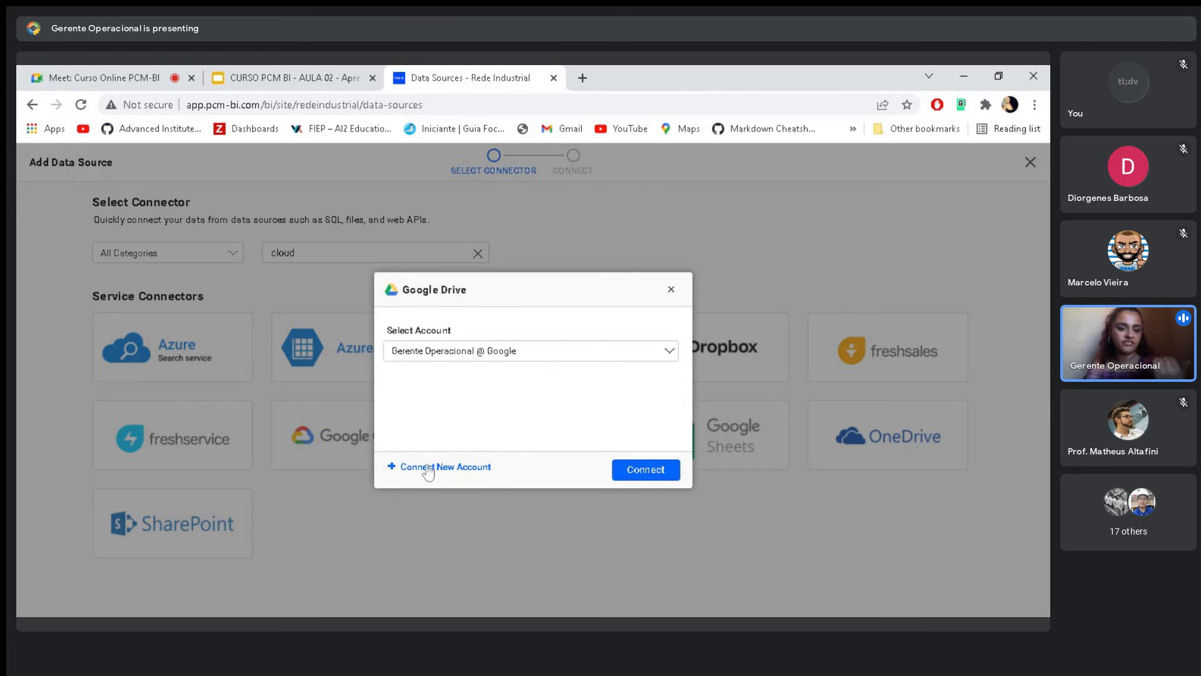
pyautogui.click(427, 468)
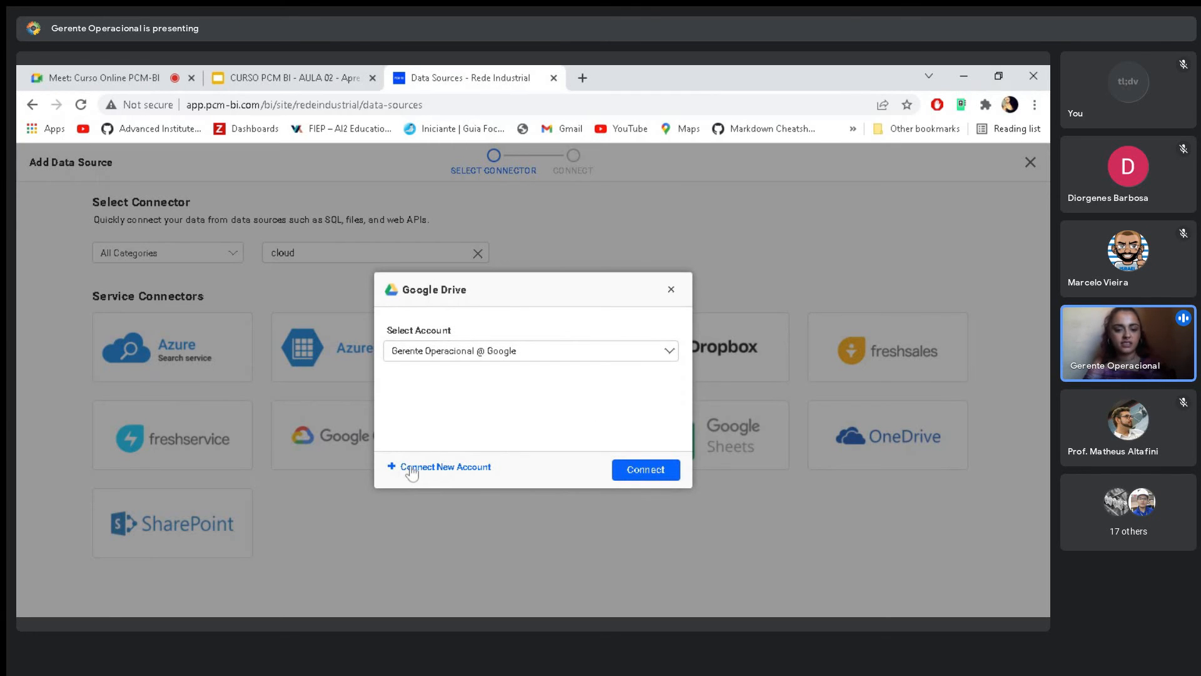
pyautogui.click(413, 469)
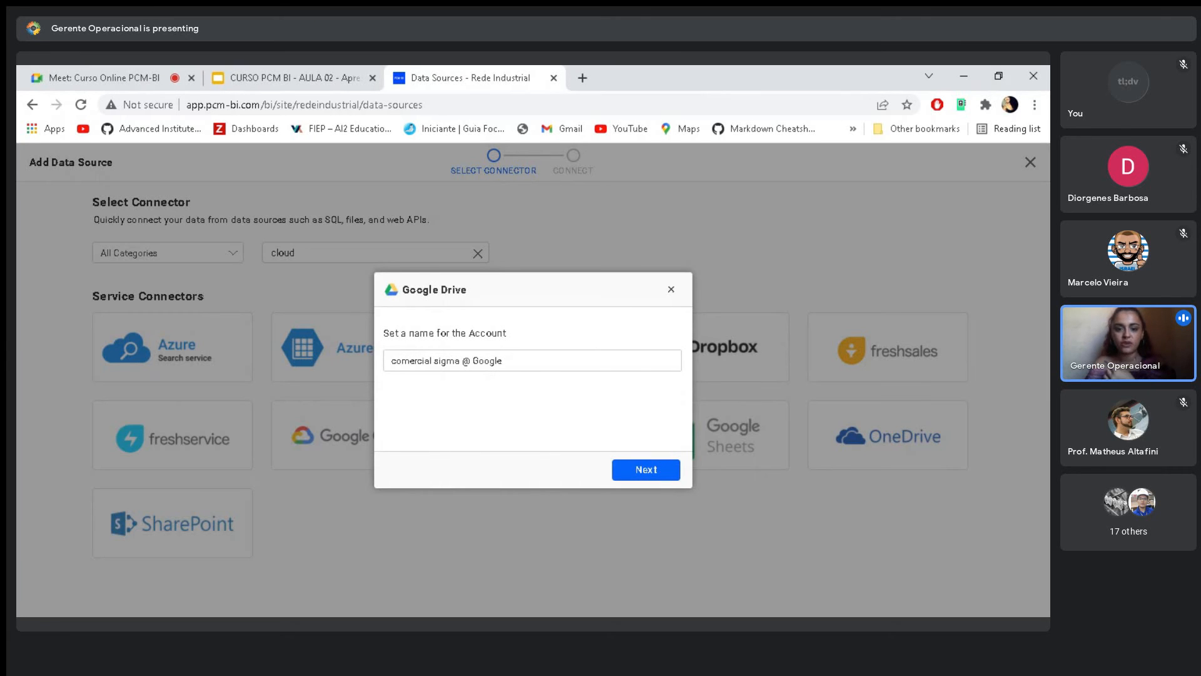
pyautogui.hotkey('ctrl', 'a')
pyautogui.click(402, 361)
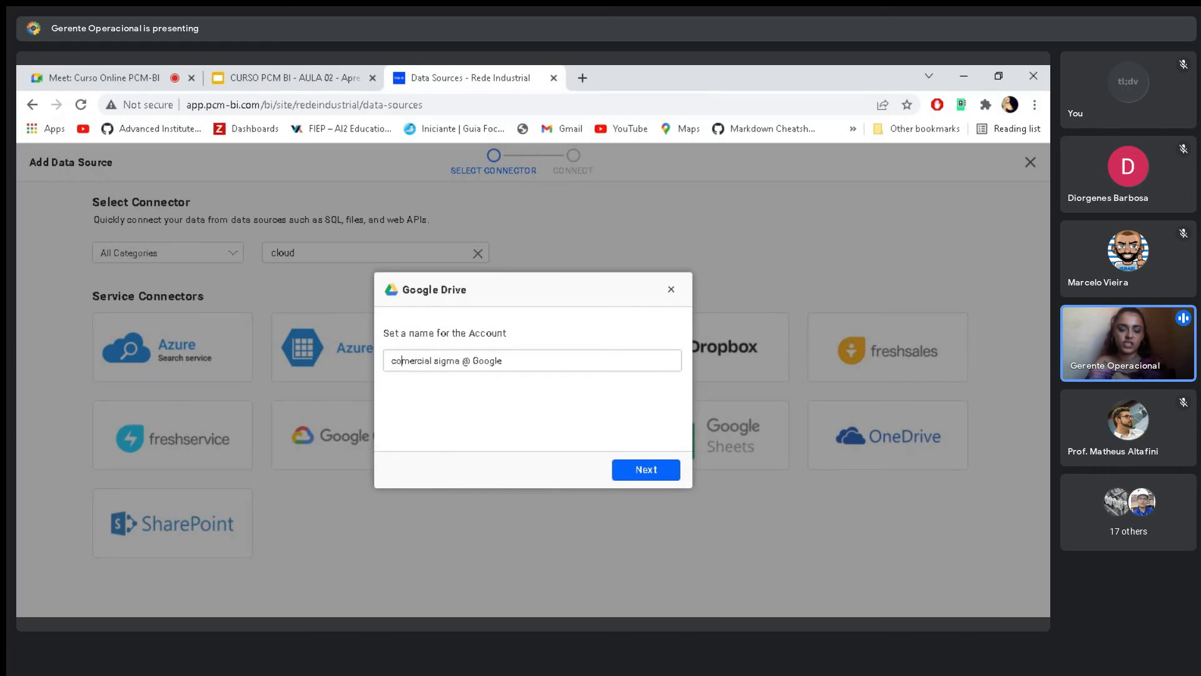
pyautogui.hotkey('ctrl', 'a')
pyautogui.click(484, 361)
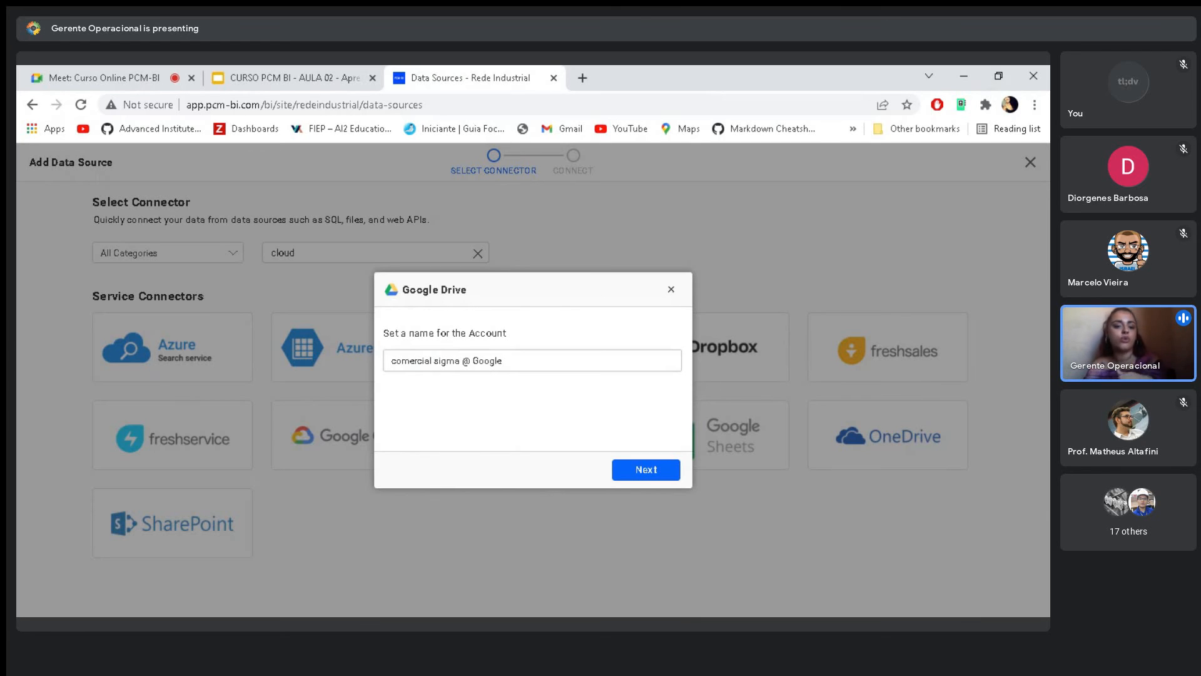
pyautogui.click(639, 472)
# - Choose the Gerente Operacional @ Google account and connect to its Google Drive
pyautogui.click(516, 355)
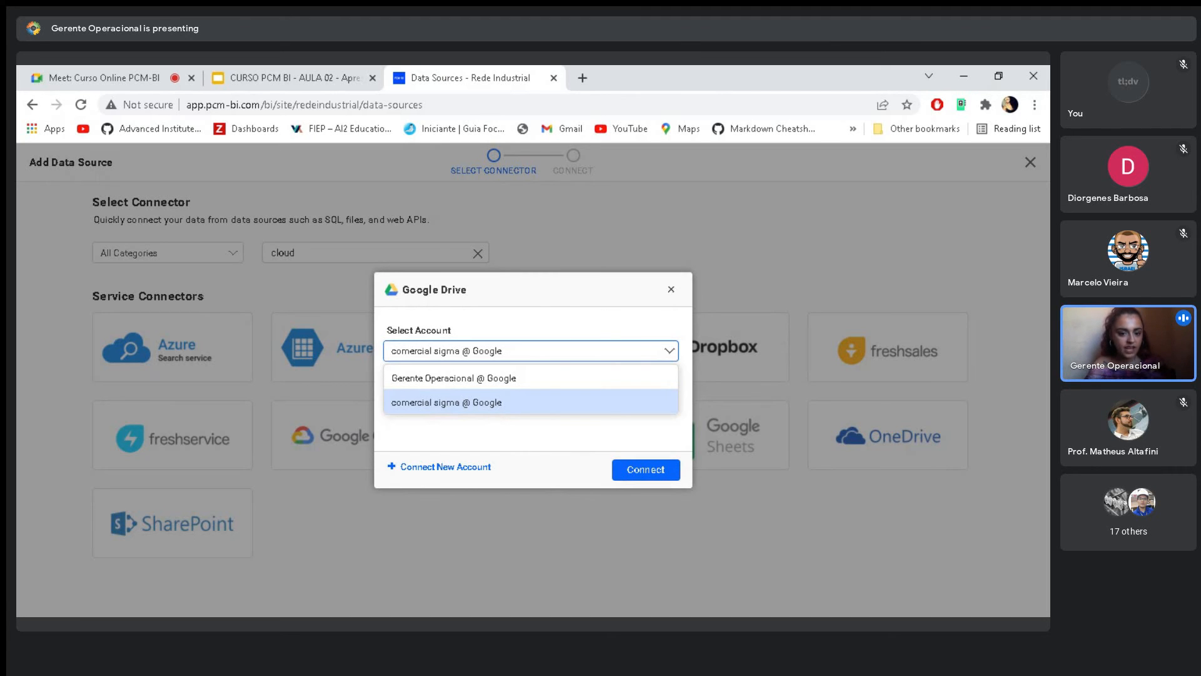
pyautogui.click(496, 379)
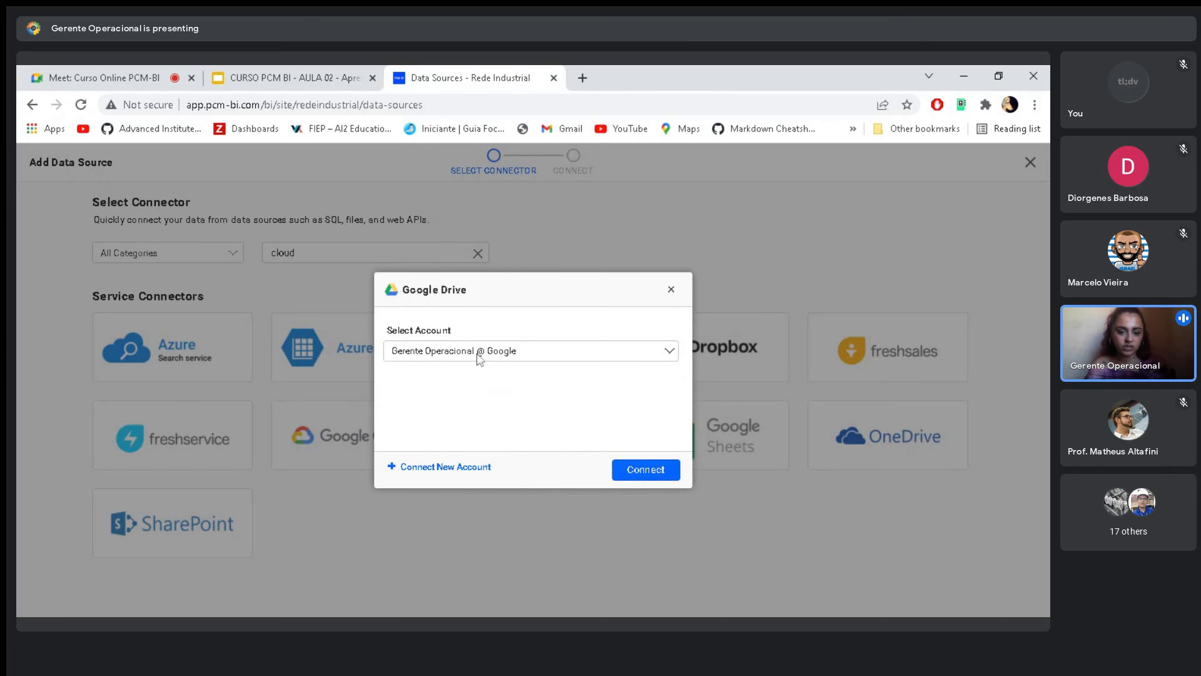
pyautogui.click(639, 470)
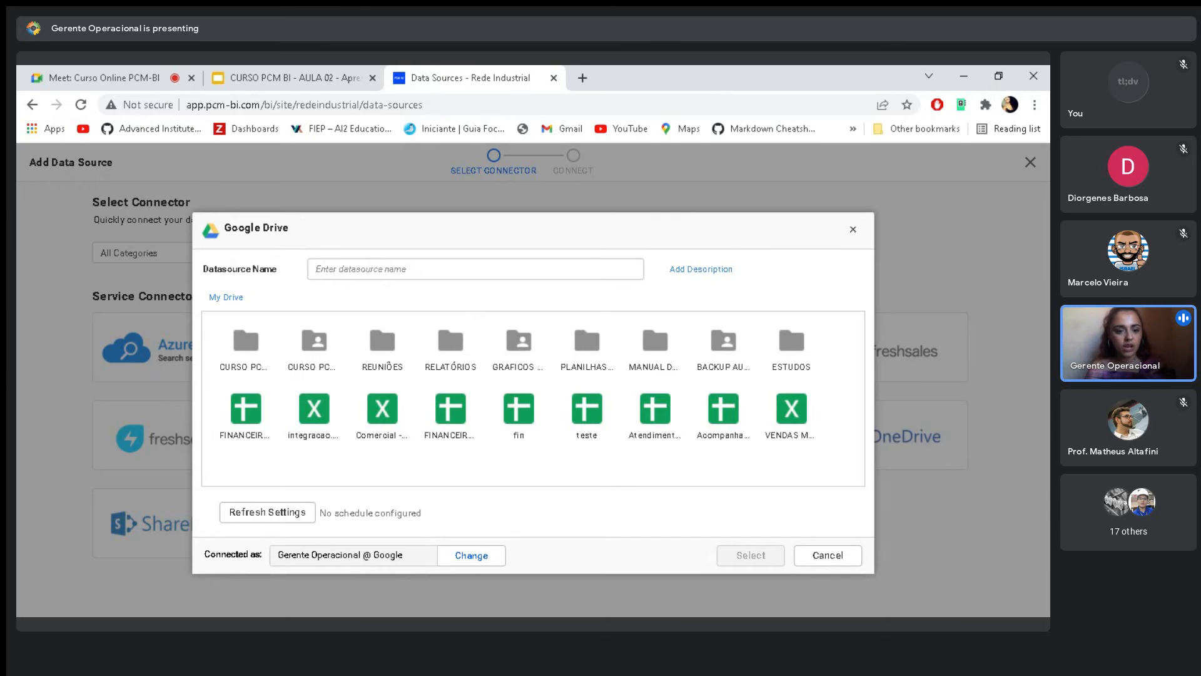
# - Name the Google Drive data source Teste_02 and give it the description Teste02
pyautogui.write('Teste02')
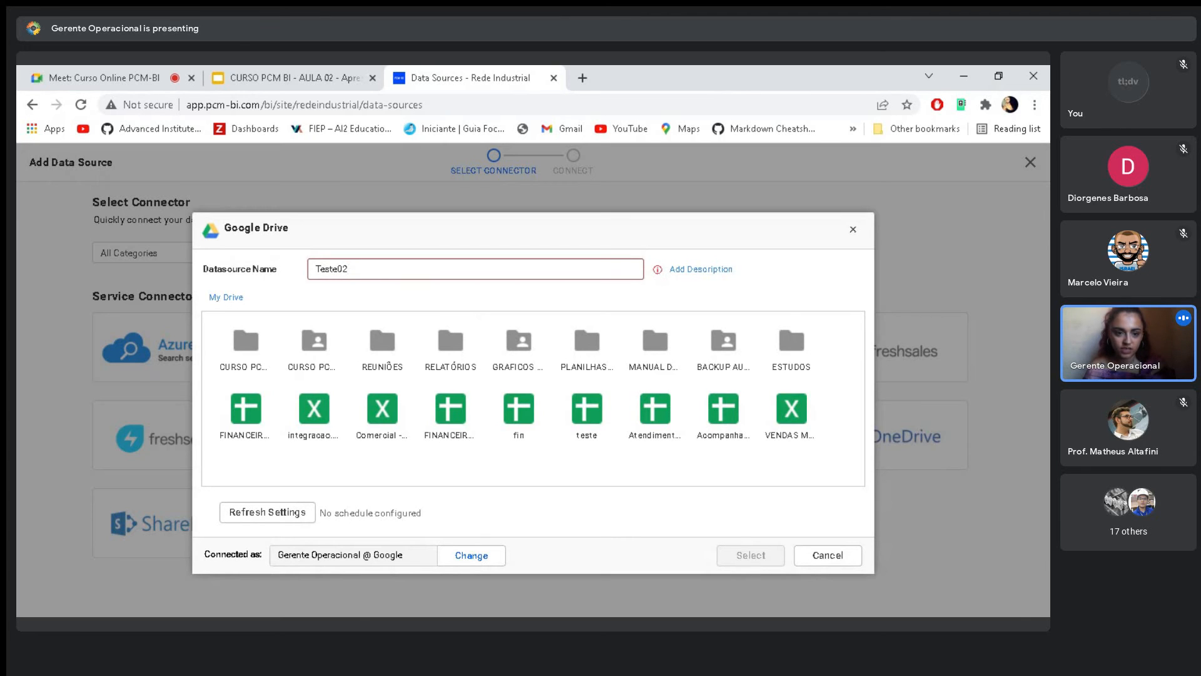
pyautogui.write('_')
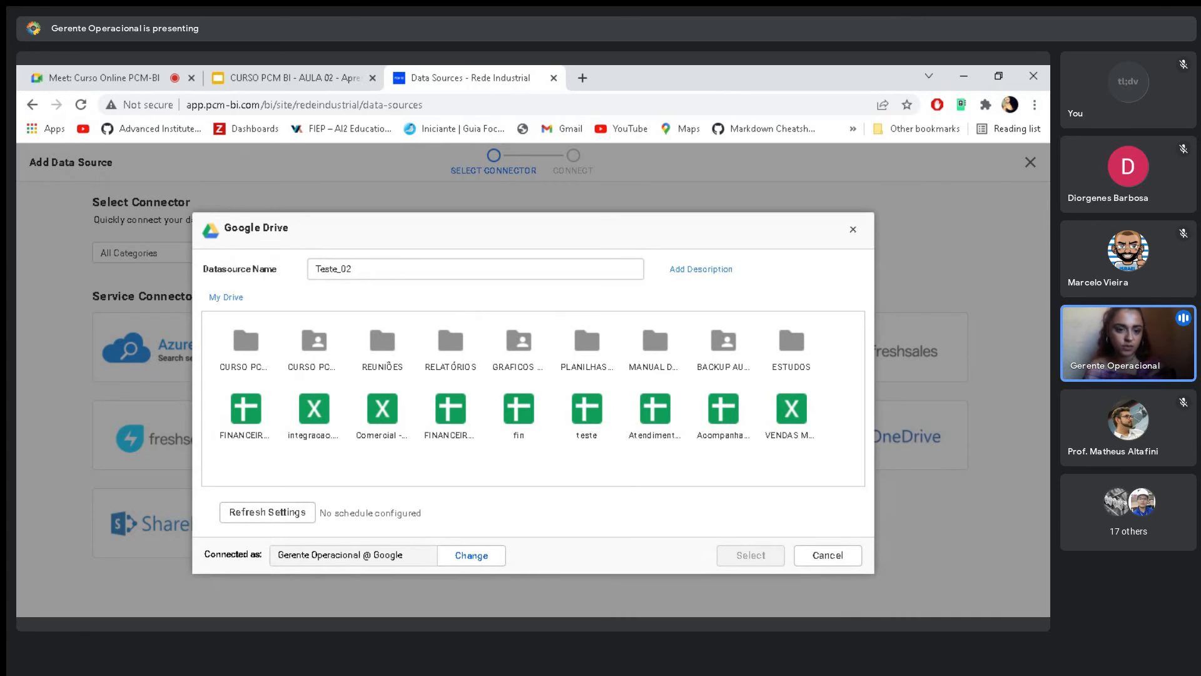
pyautogui.click(695, 269)
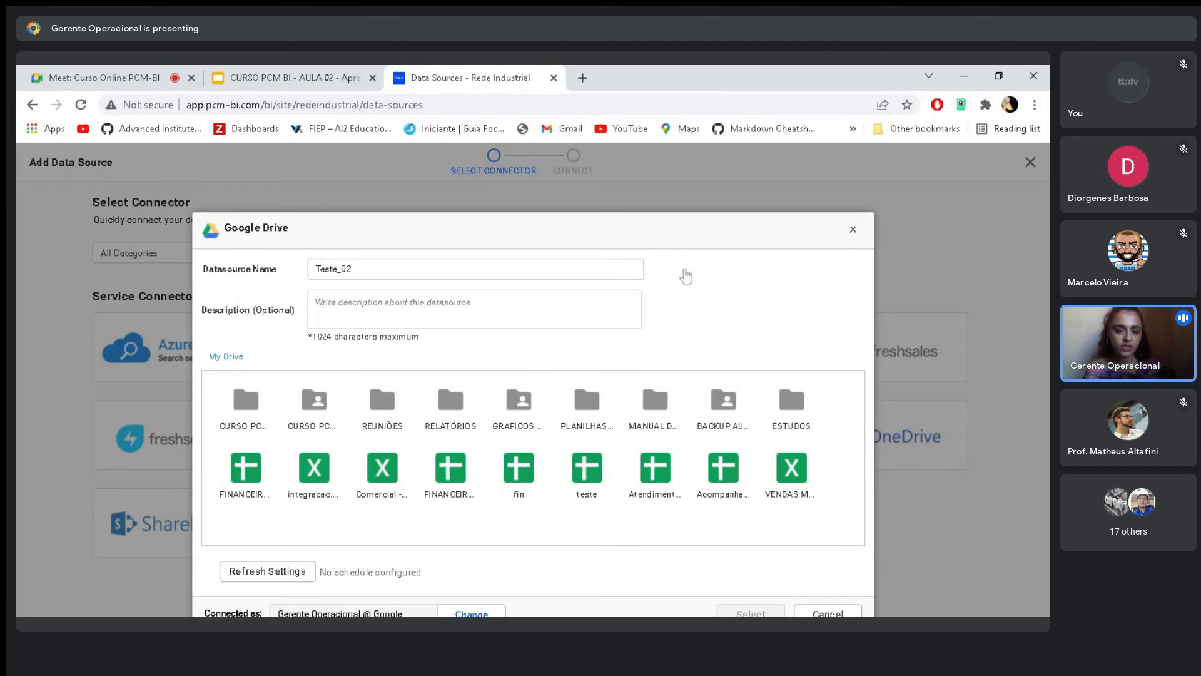
pyautogui.click(474, 309)
pyautogui.write('Teste02')
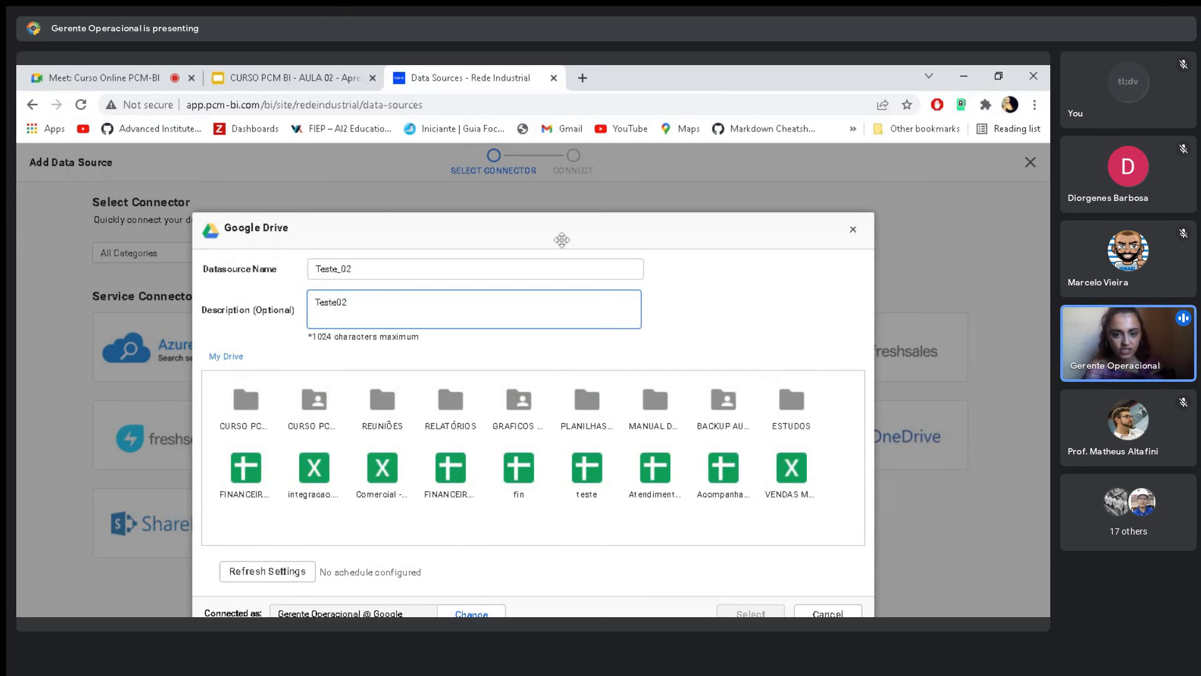
# - Open the CURSO PCM BI folder in My Drive and select the pcm-bi Excel spreadsheet in it
pyautogui.click(562, 239)
pyautogui.doubleClick(245, 412)
pyautogui.click(238, 415)
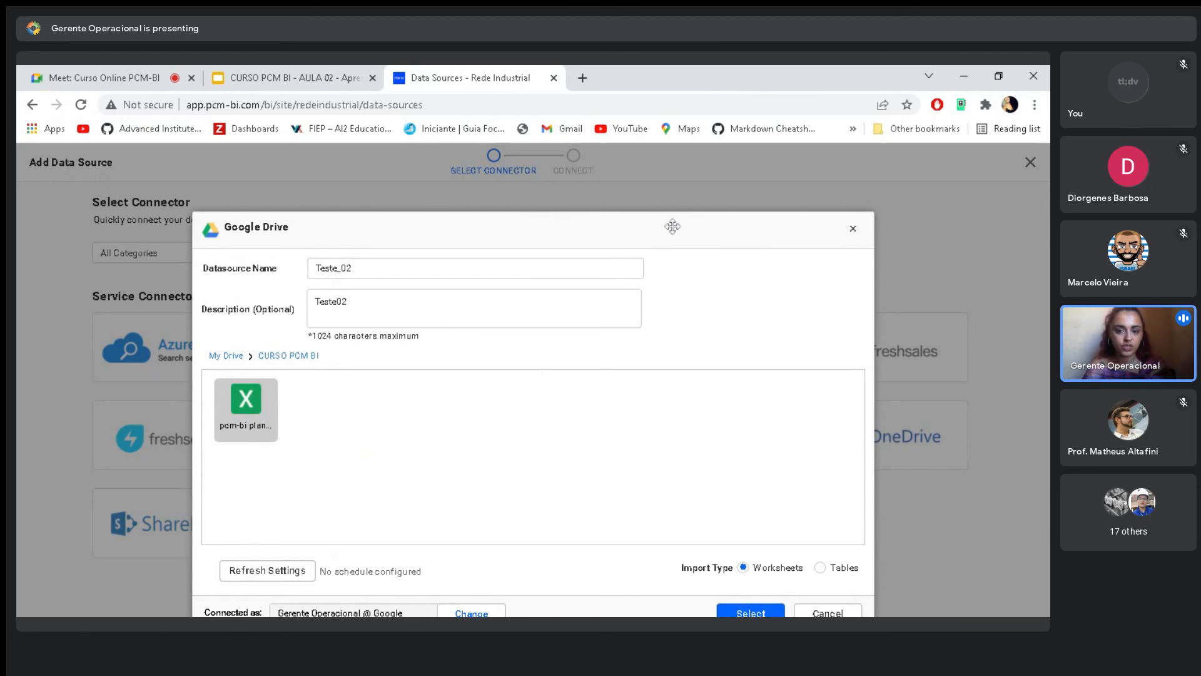
# - Open the refresh settings for the Teste_02 Google Drive data source
pyautogui.moveTo(673, 226); pyautogui.dragTo(684, 175)
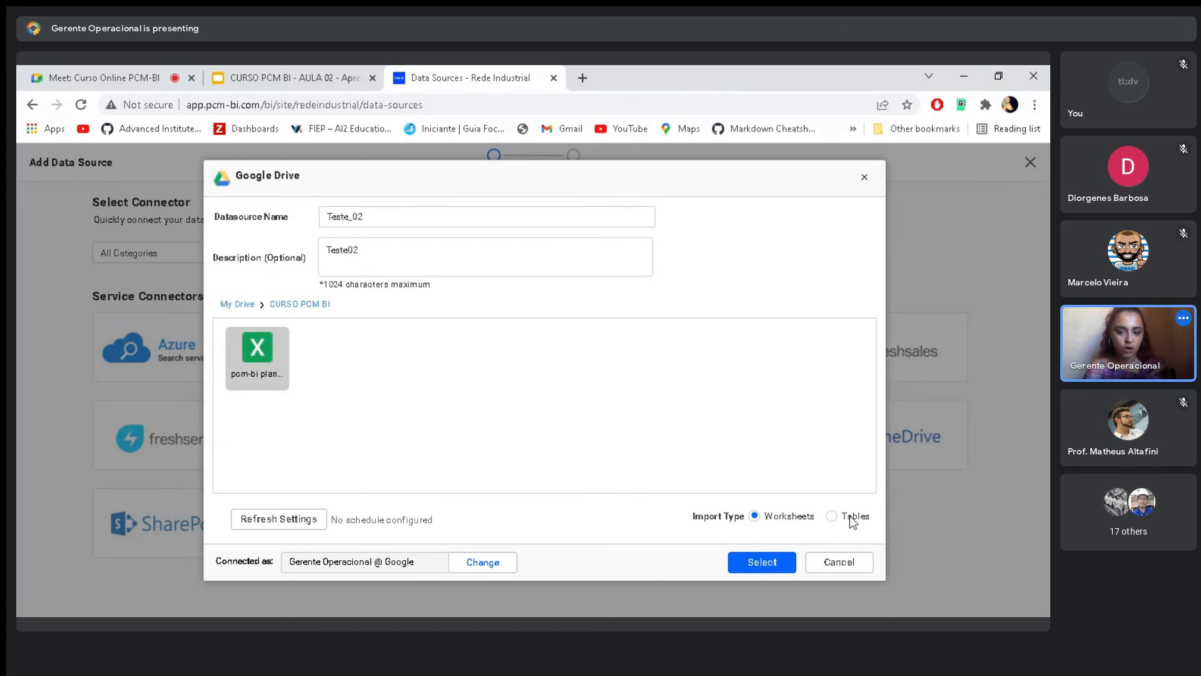
pyautogui.click(244, 522)
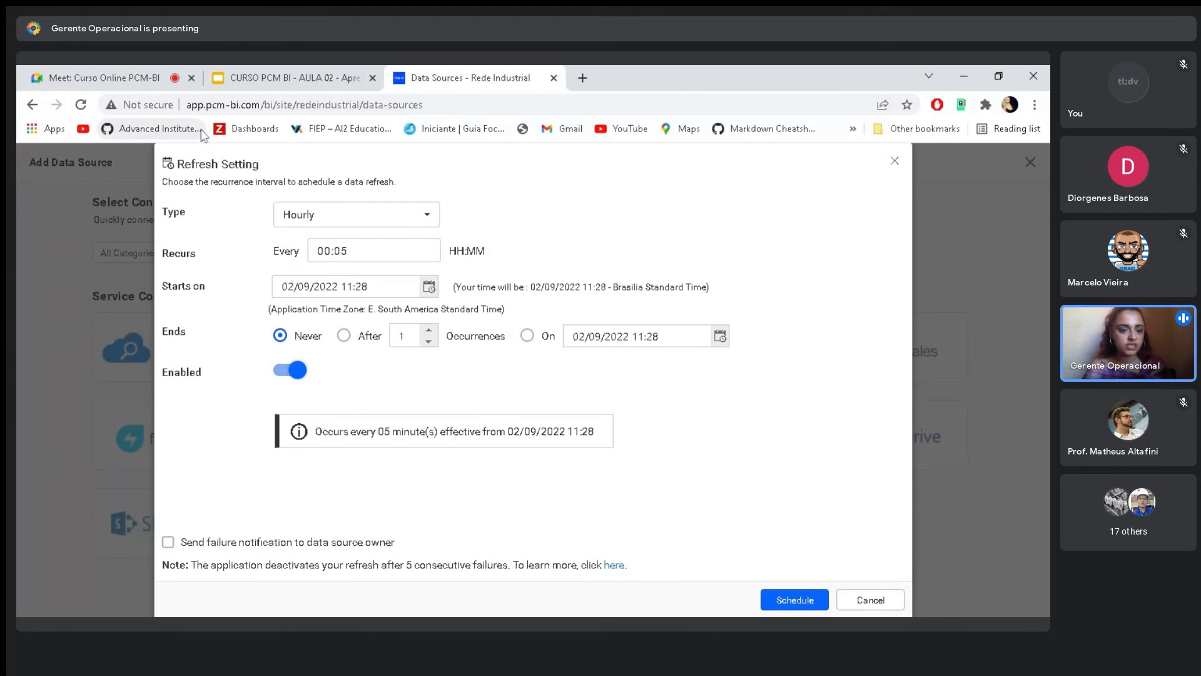
# - Mute and unmute the microphone in the Google Meet call, and return to the refresh settings on the Data Sources page
pyautogui.click(72, 66)
pyautogui.click(445, 586)
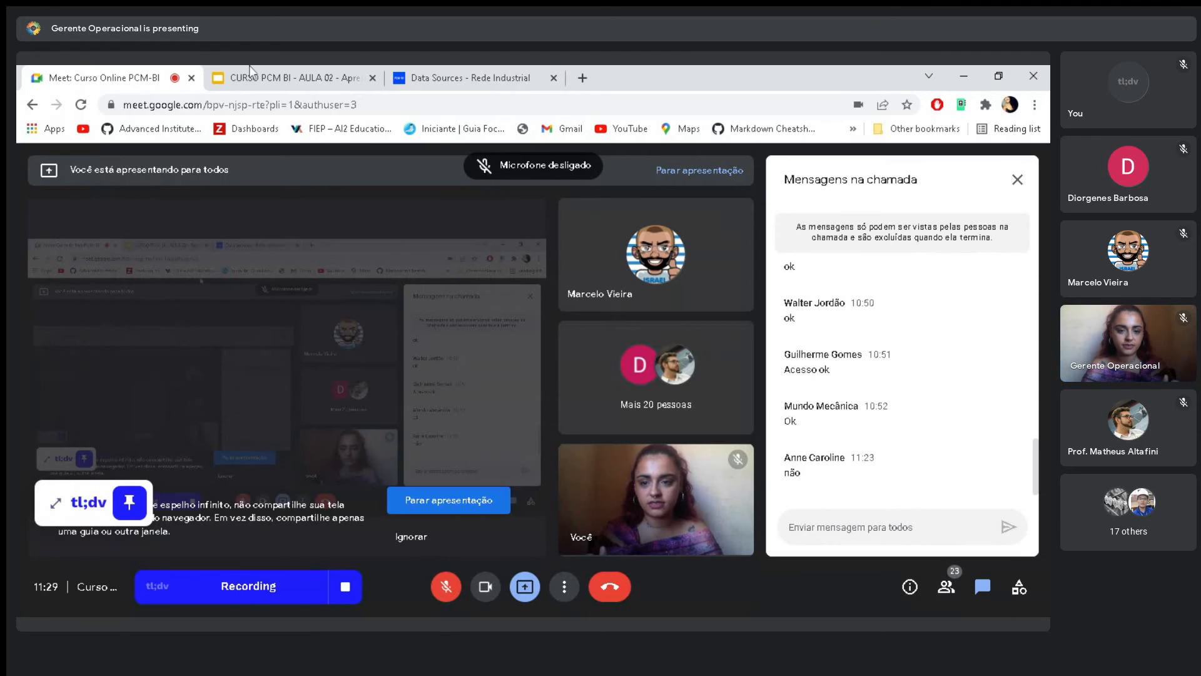
pyautogui.click(250, 74)
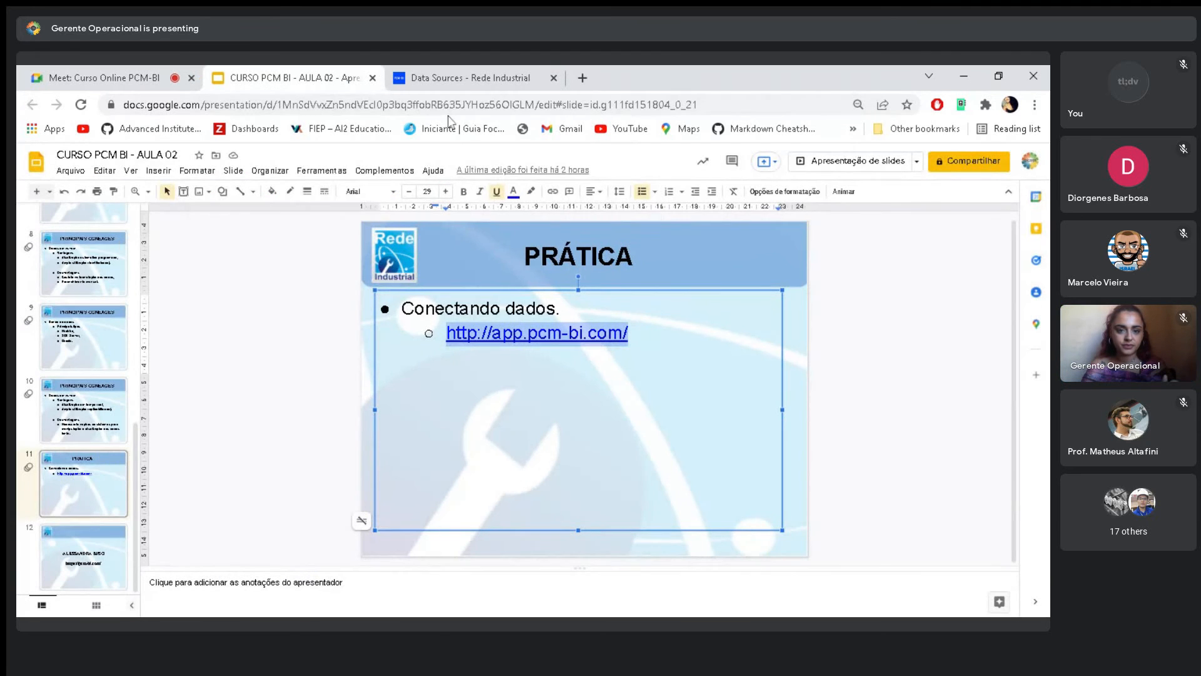
pyautogui.click(197, 75)
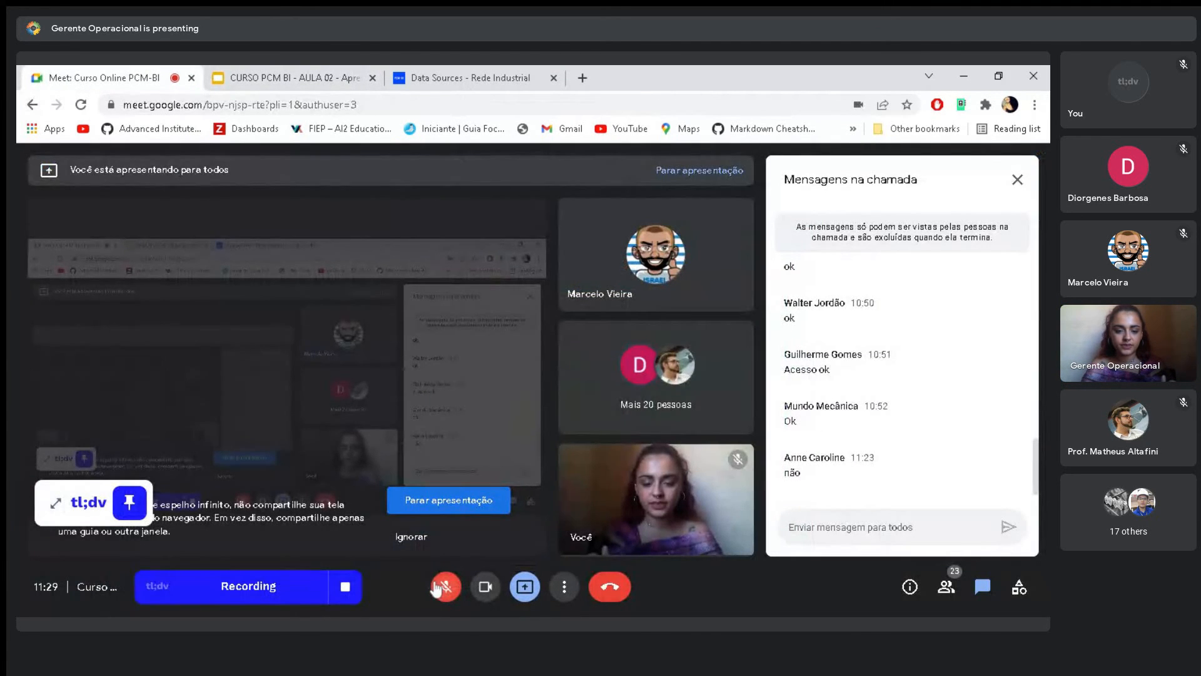
pyautogui.click(275, 75)
pyautogui.click(463, 77)
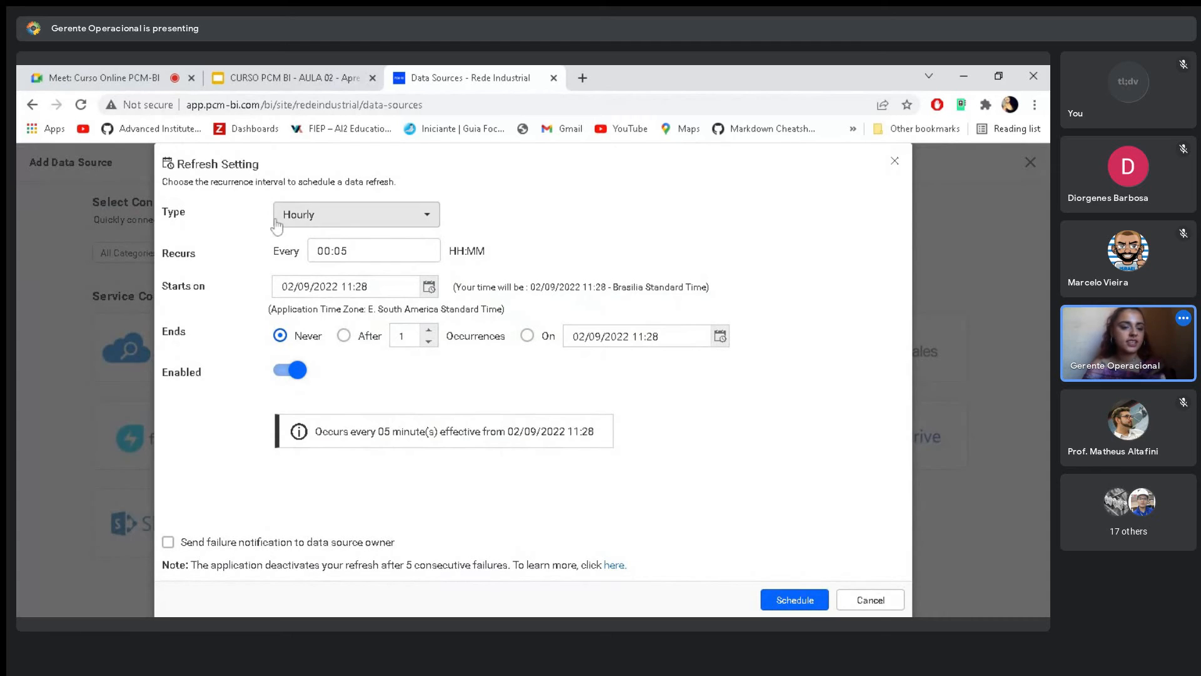
# - Cycle the refresh type through Daily, Weekly and Monthly, and return it to Hourly
pyautogui.click(330, 223)
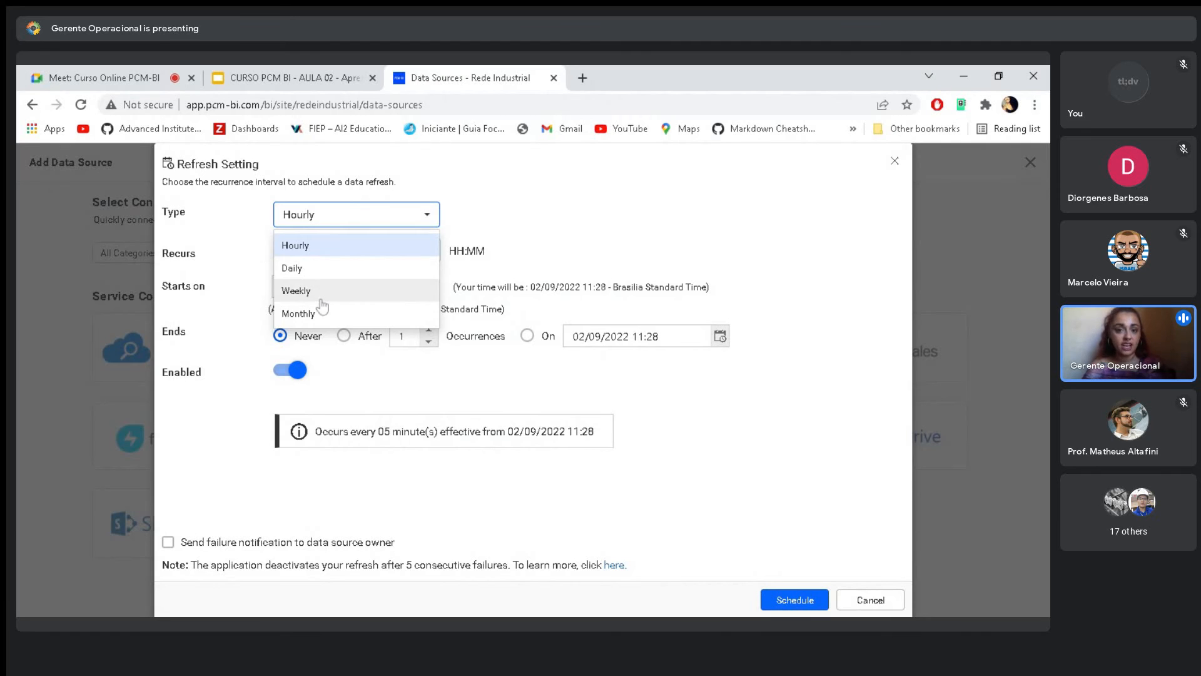
pyautogui.click(318, 266)
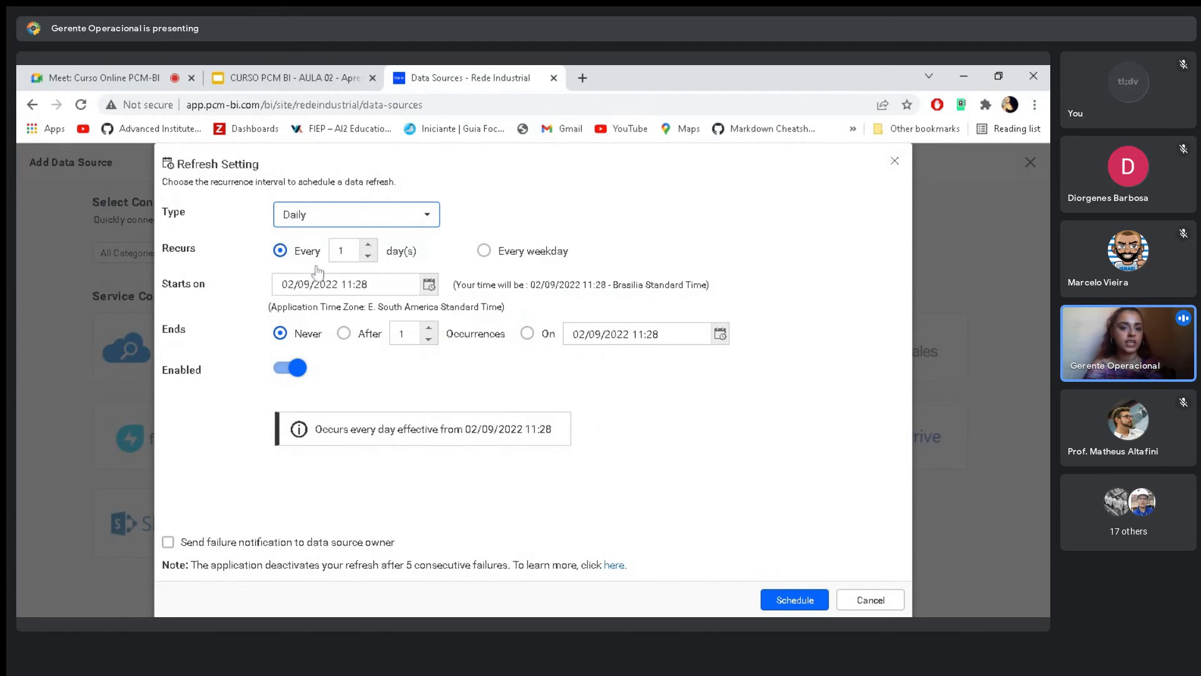
pyautogui.click(425, 216)
pyautogui.click(283, 291)
pyautogui.click(335, 214)
pyautogui.click(363, 312)
pyautogui.click(346, 216)
pyautogui.click(329, 244)
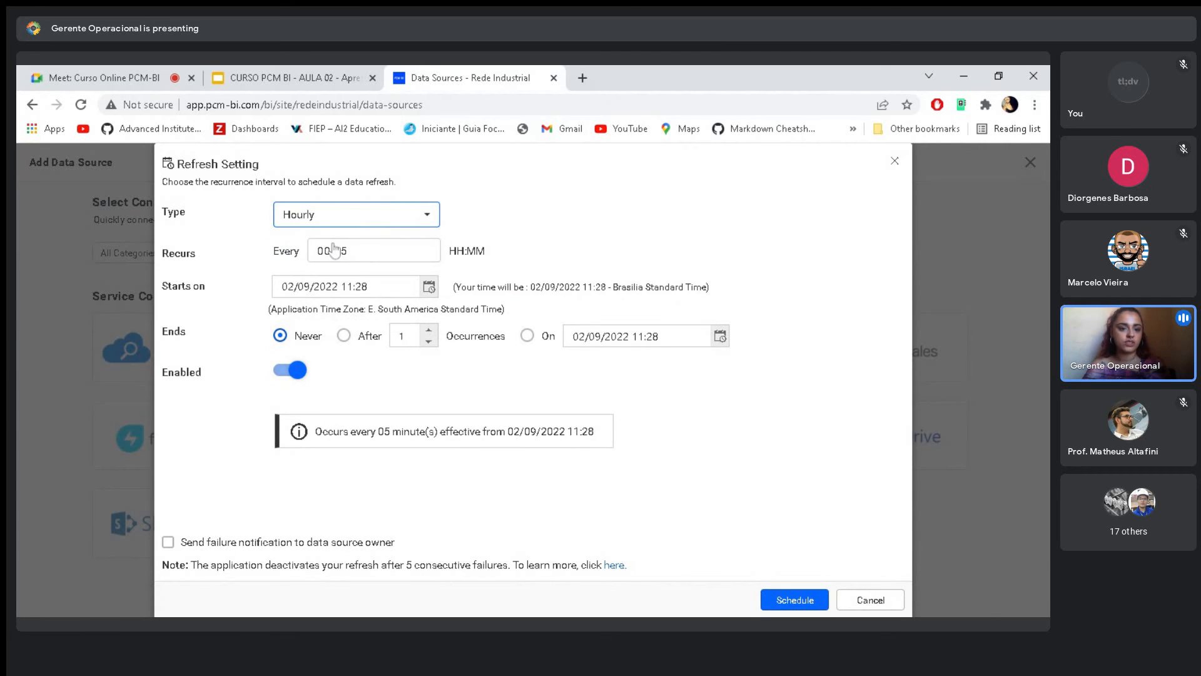
pyautogui.press('Tab')
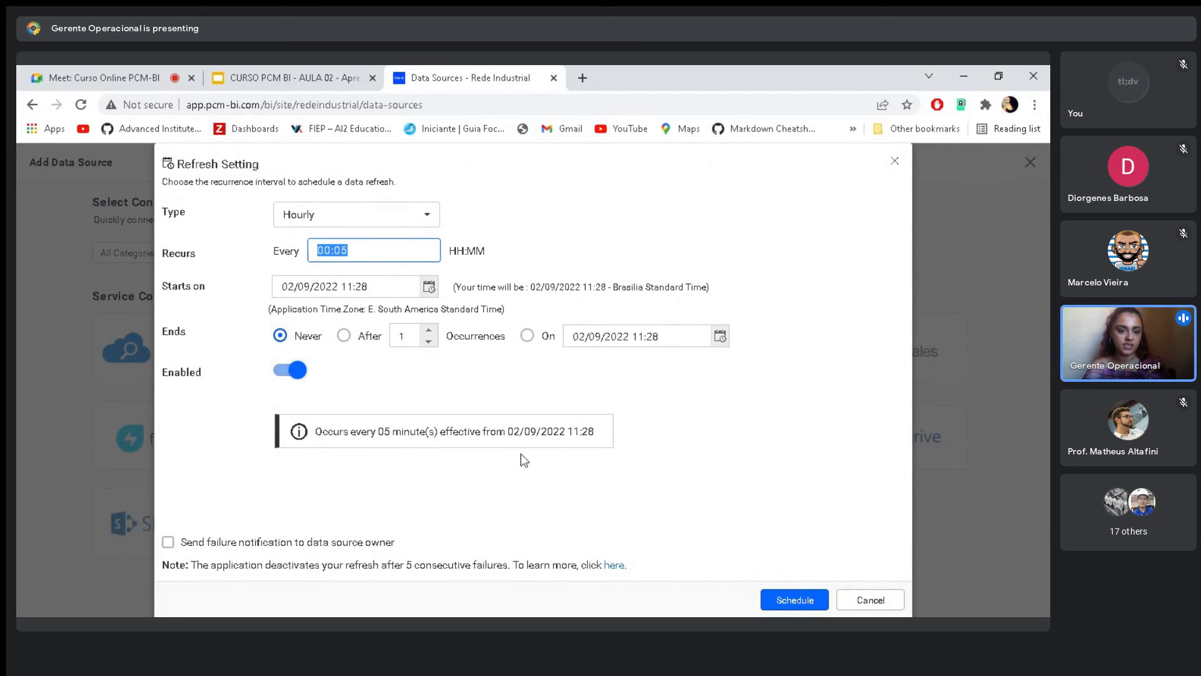
# - Set the refresh type to Daily, raise its recurrence to every 4 days, and lower the day interval again
pyautogui.click(413, 232)
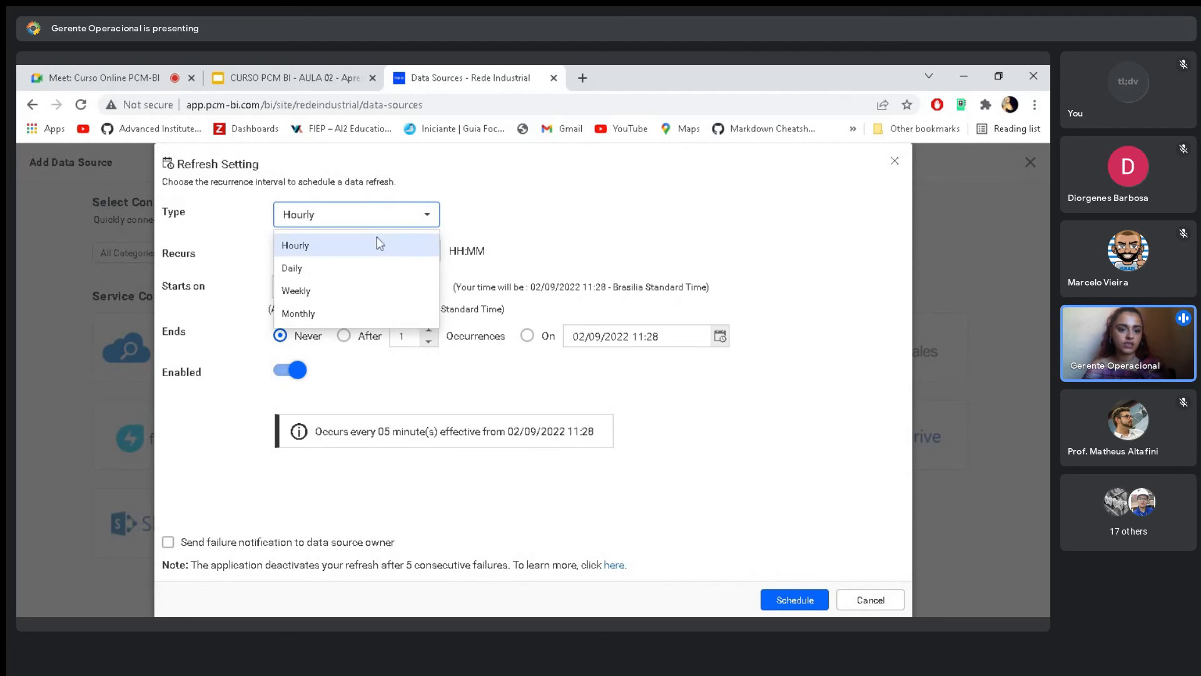
pyautogui.click(336, 268)
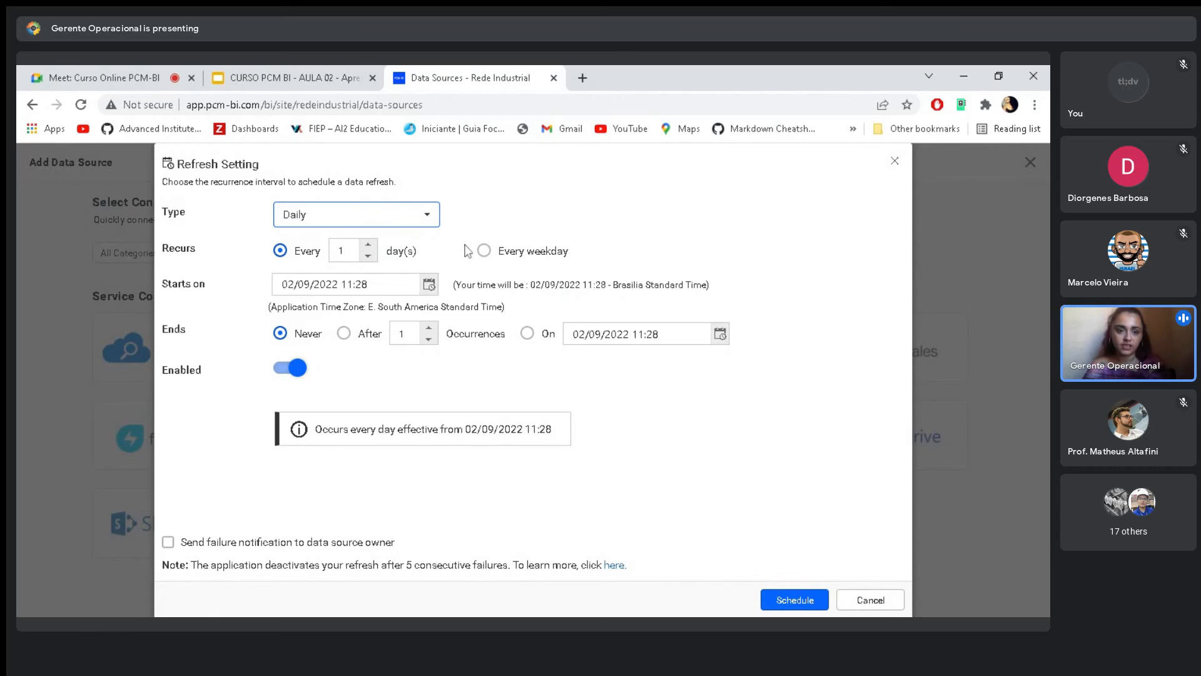
pyautogui.doubleClick(342, 250)
pyautogui.click(368, 246)
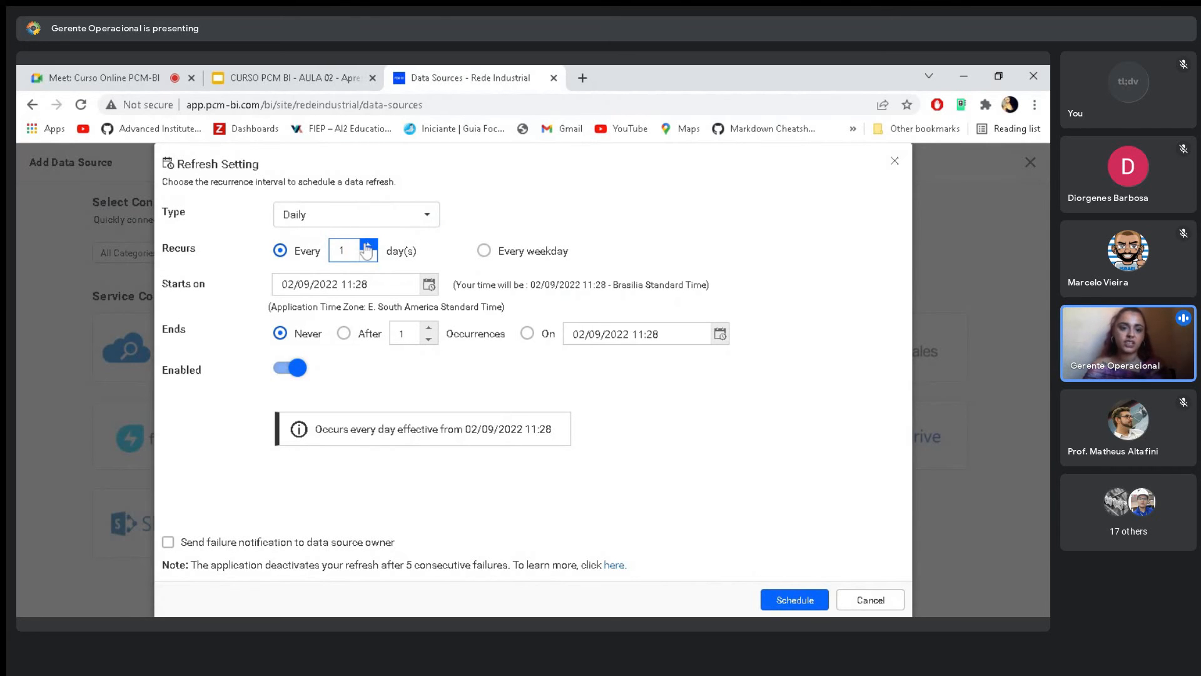
pyautogui.click(367, 246)
pyautogui.click(367, 246)
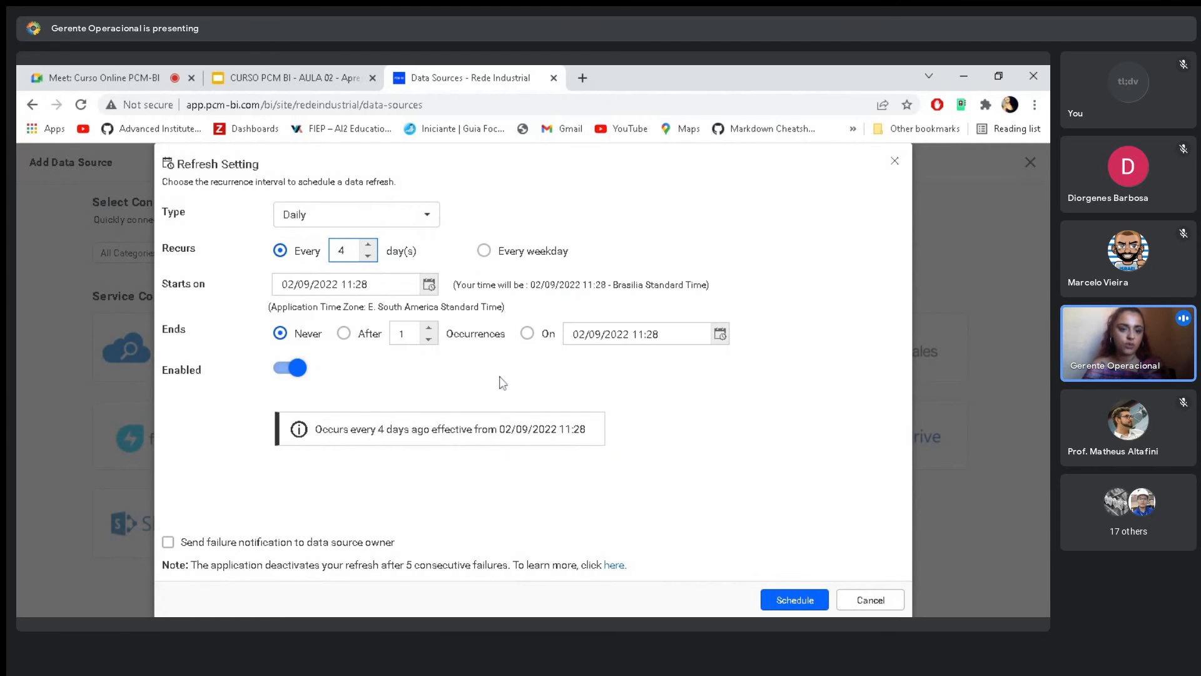
pyautogui.click(368, 256)
pyautogui.click(368, 256)
# - Switch the refresh type to Weekly and from there to Monthly to show their recurrence options
pyautogui.click(388, 209)
pyautogui.click(365, 288)
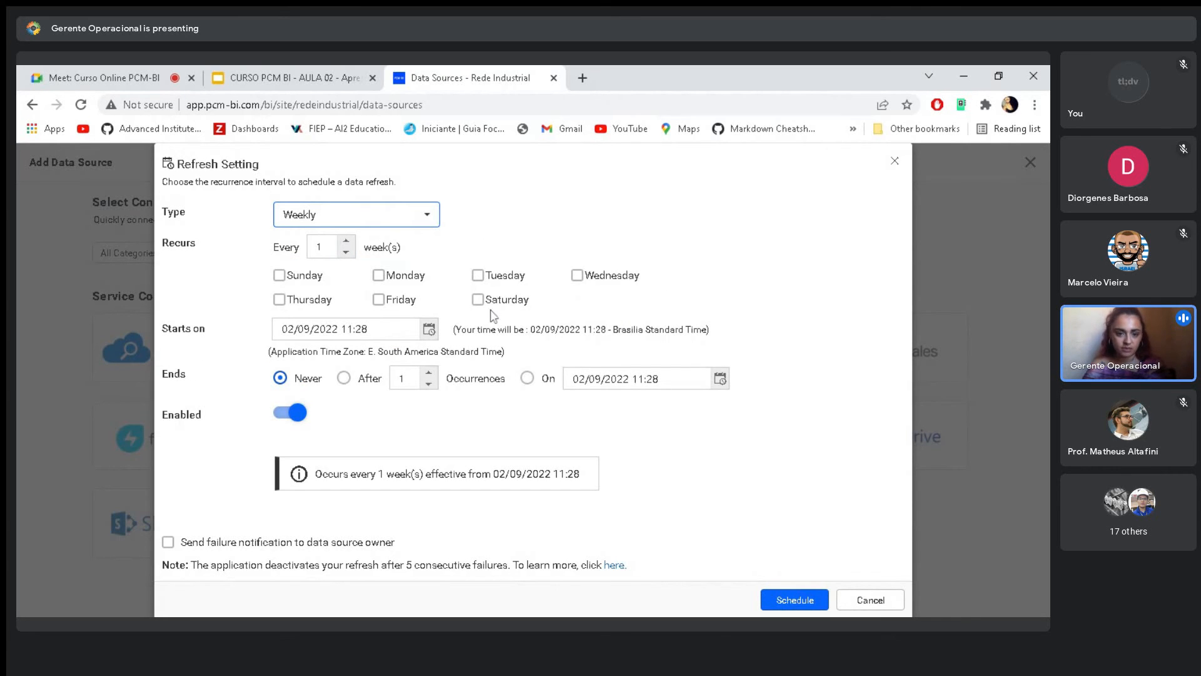
pyautogui.click(385, 220)
pyautogui.click(348, 313)
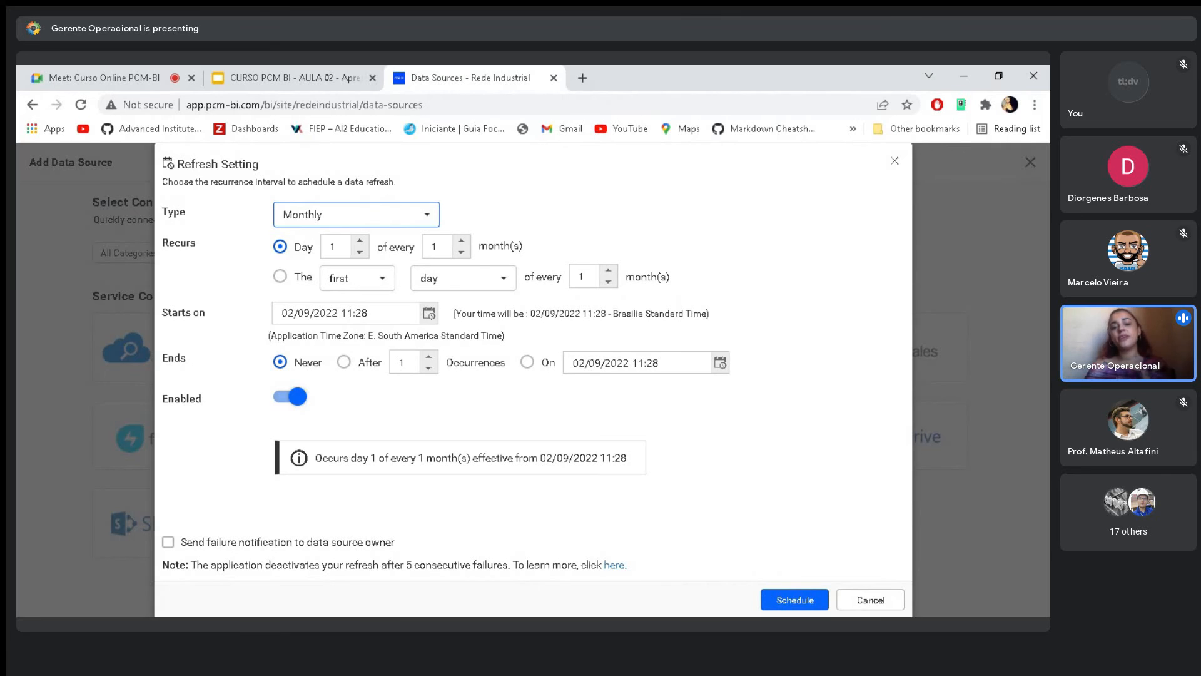
# - Raise the monthly interval to 2 months and return it to 1, keeping the recurrence on day 1
pyautogui.click(461, 242)
pyautogui.click(461, 253)
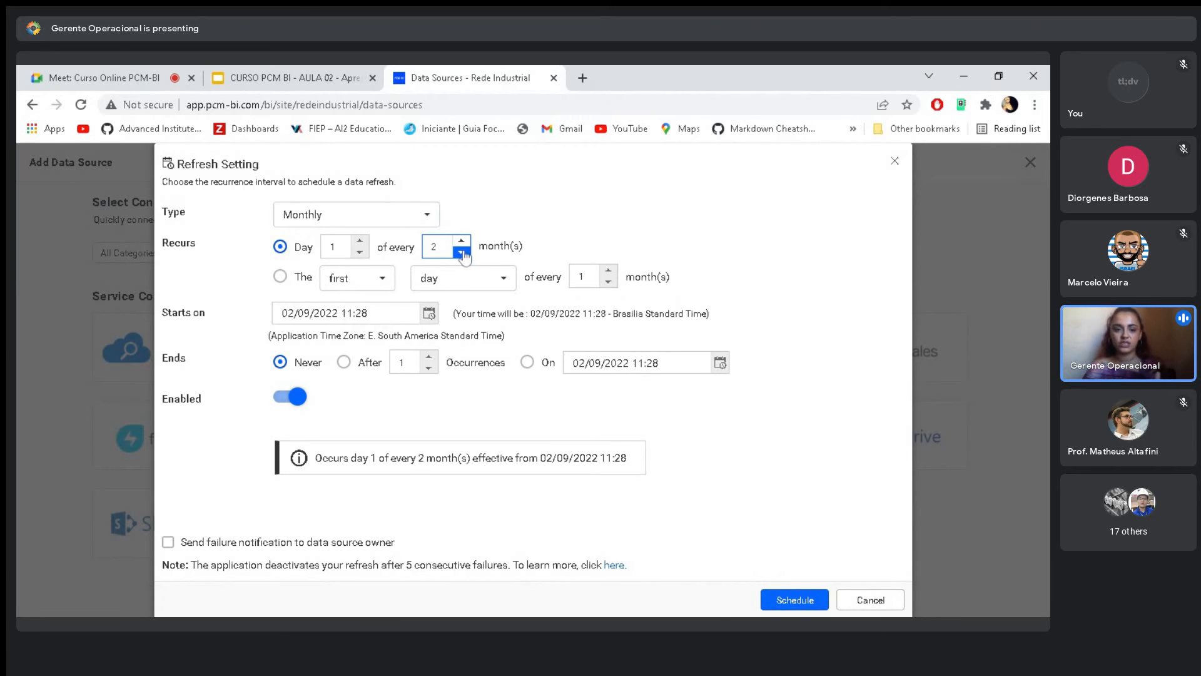
pyautogui.click(360, 241)
pyautogui.click(360, 251)
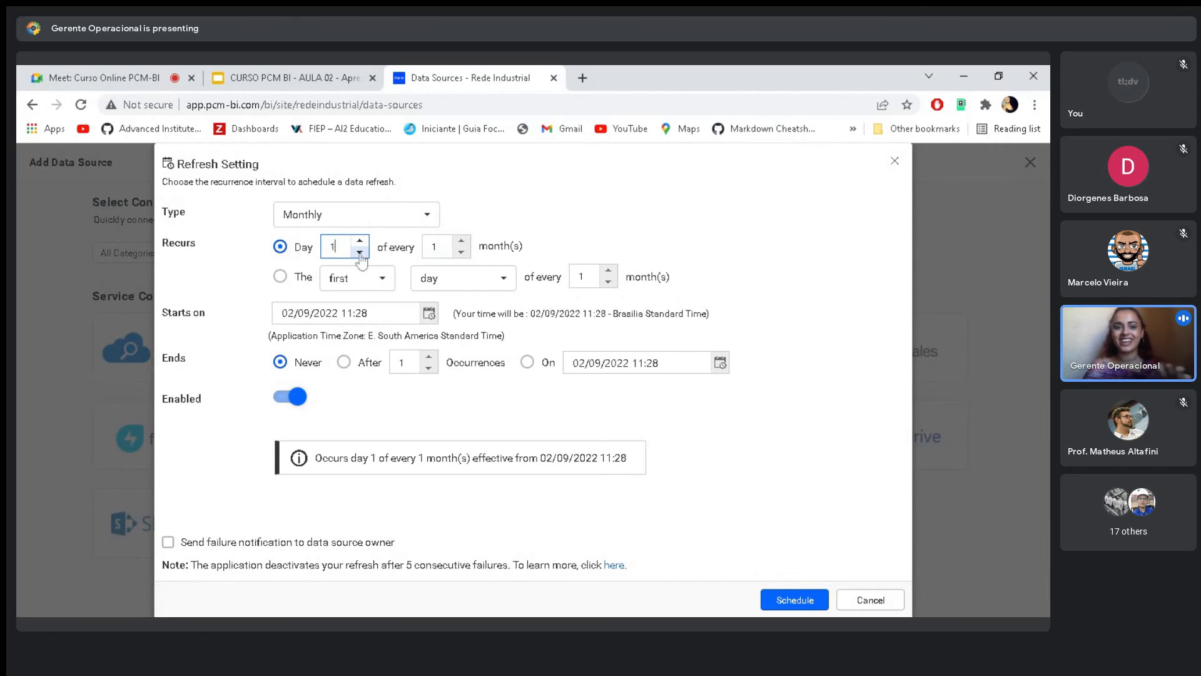
# - Set the monthly recurrence to the last day of every 1 month and look through the available day options
pyautogui.click(281, 278)
pyautogui.click(379, 280)
pyautogui.click(393, 288)
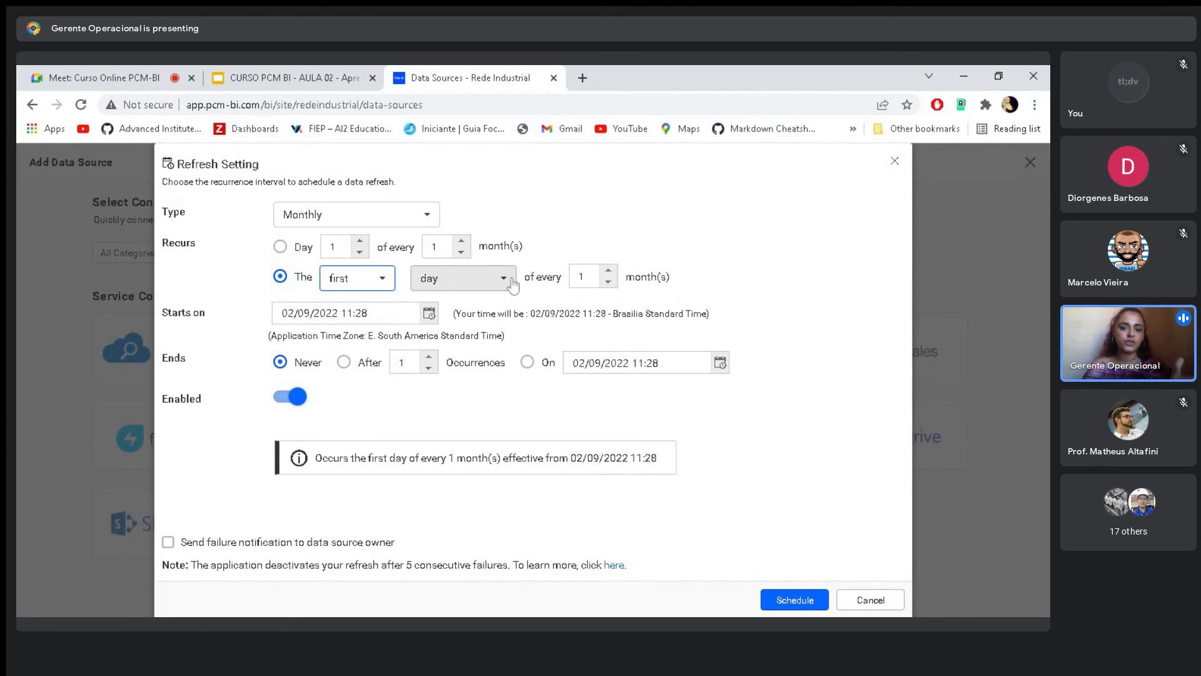
pyautogui.click(379, 280)
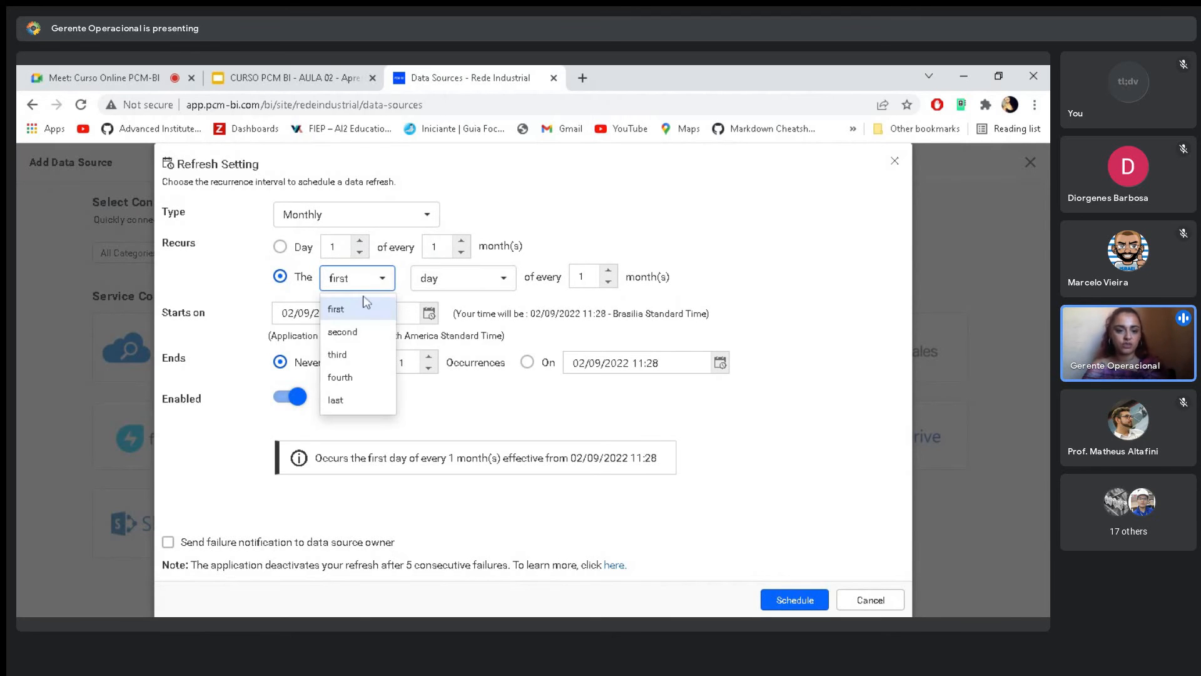
pyautogui.click(341, 401)
pyautogui.click(498, 291)
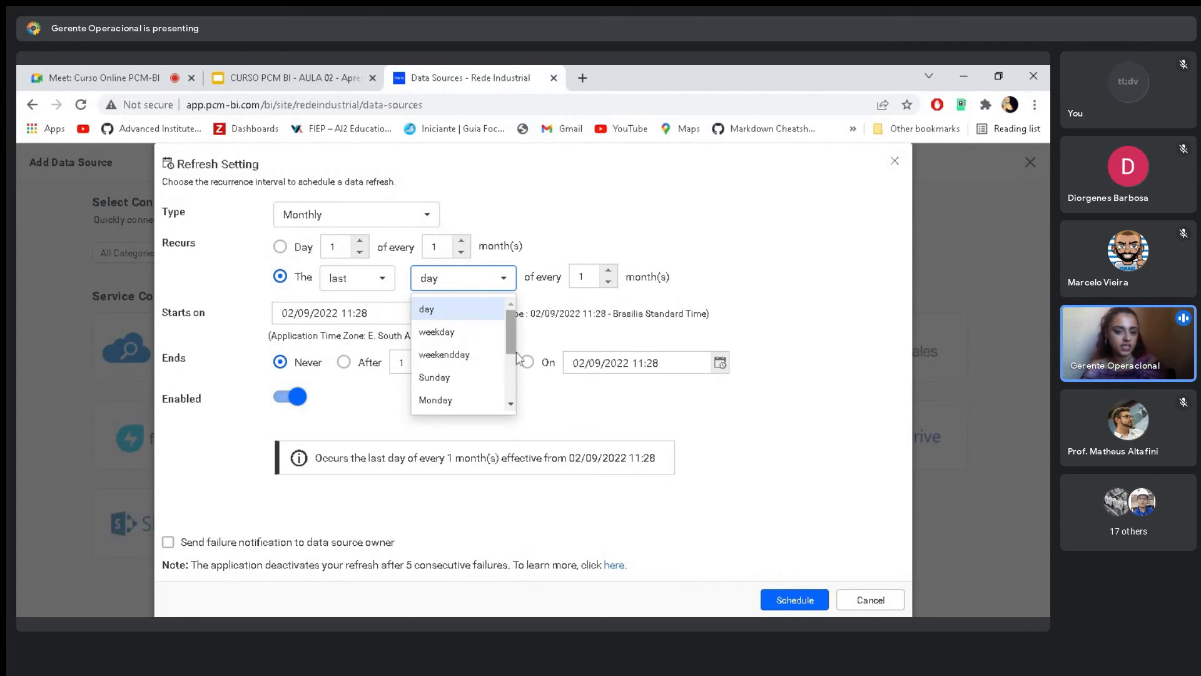
pyautogui.scroll(-3, 501, 388)
pyautogui.scroll(5, 509, 385)
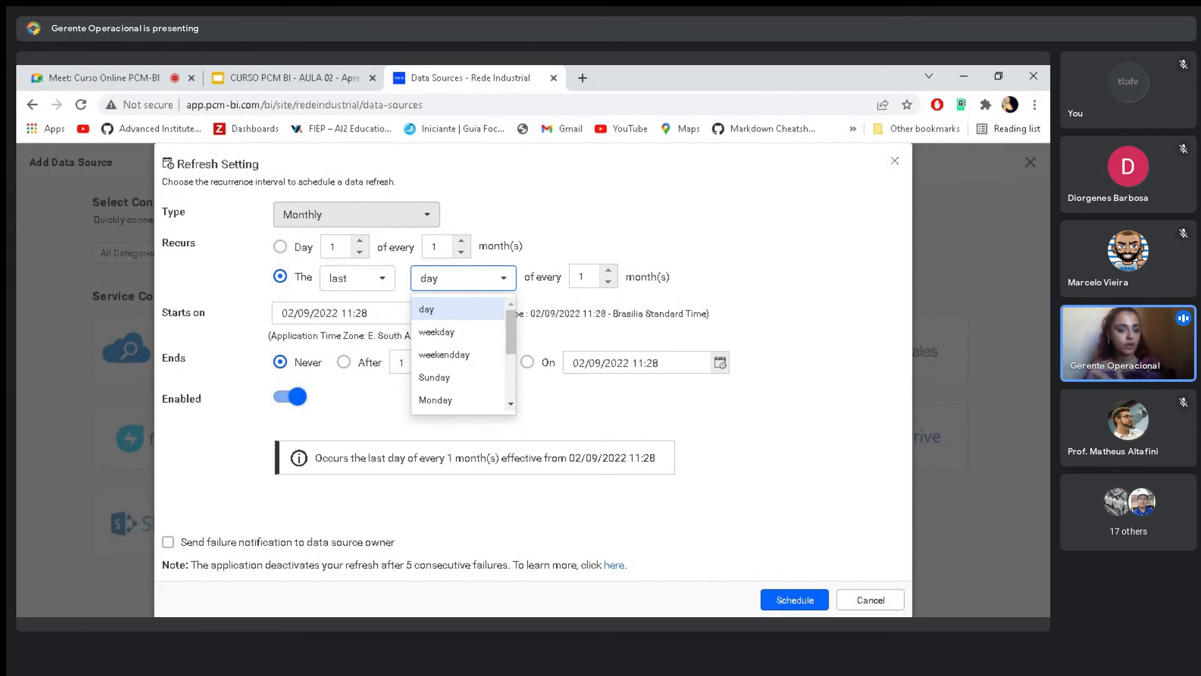
# - Set the refresh type back to Hourly with a recurrence of every 00:05
pyautogui.click(318, 216)
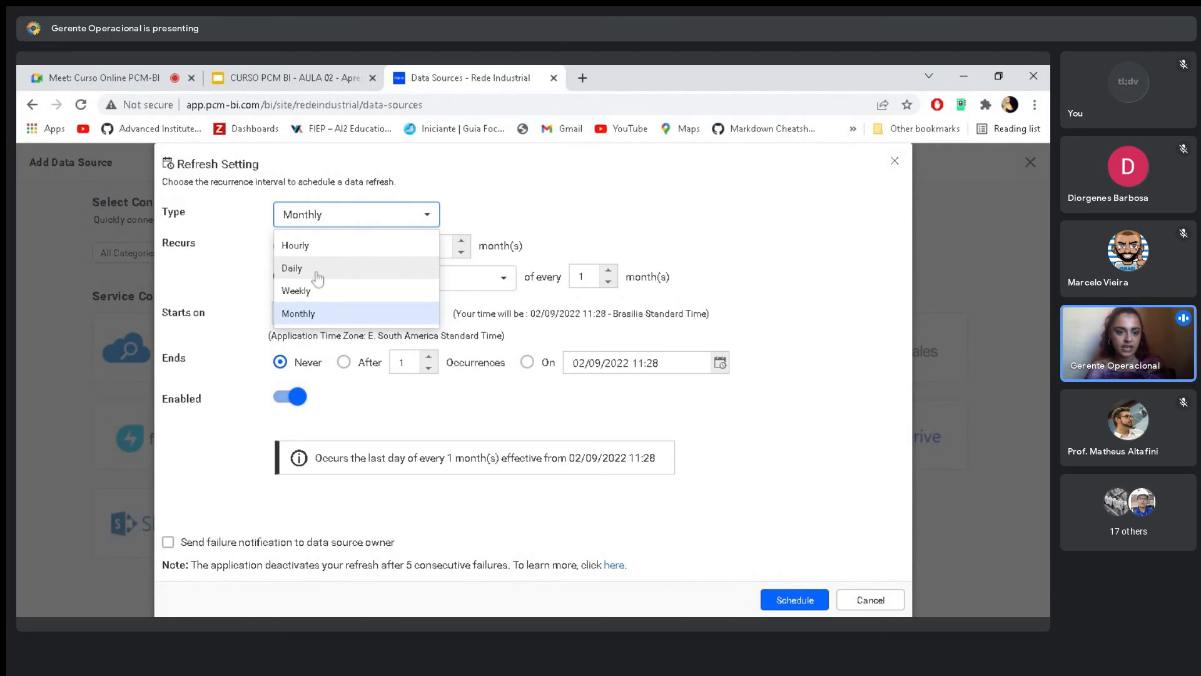
pyautogui.click(316, 255)
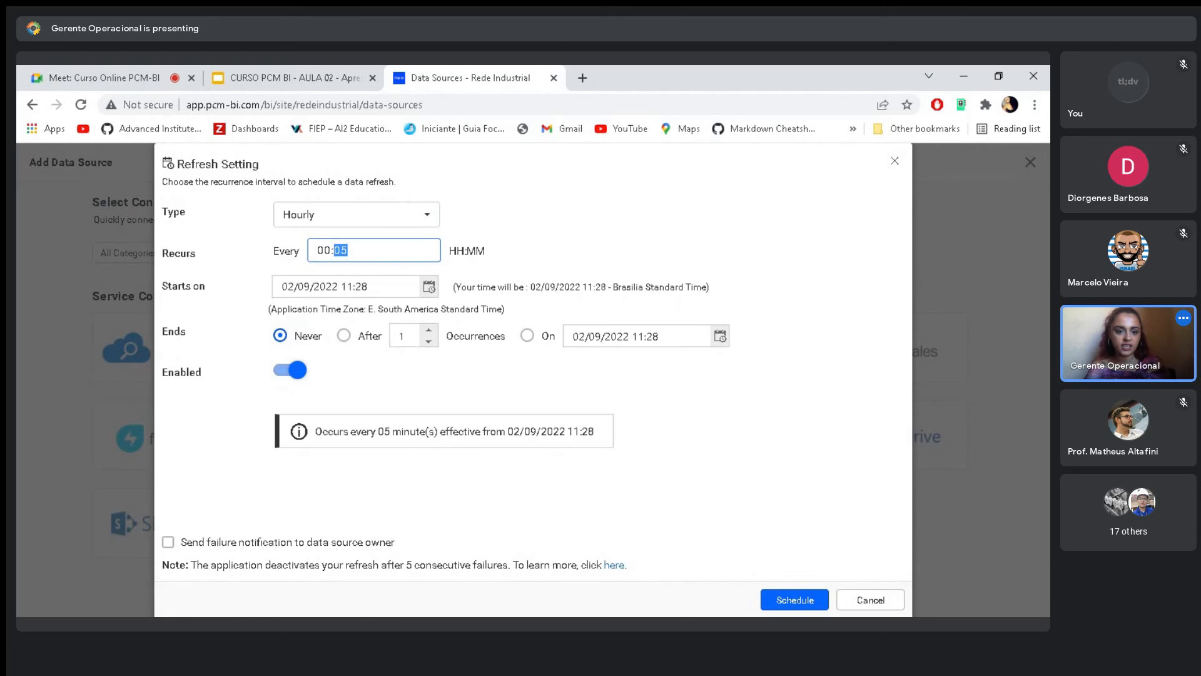
pyautogui.click(456, 241)
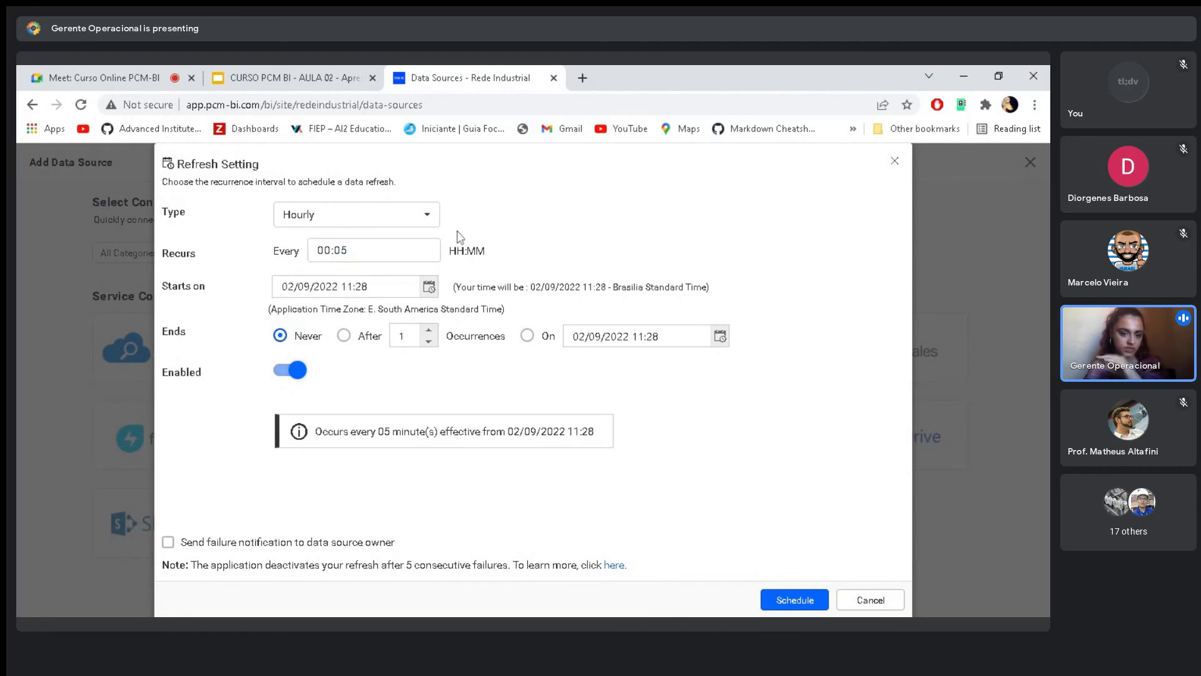
# - Set the start of the hourly refresh schedule to 02/09/2022 06:00
pyautogui.click(430, 288)
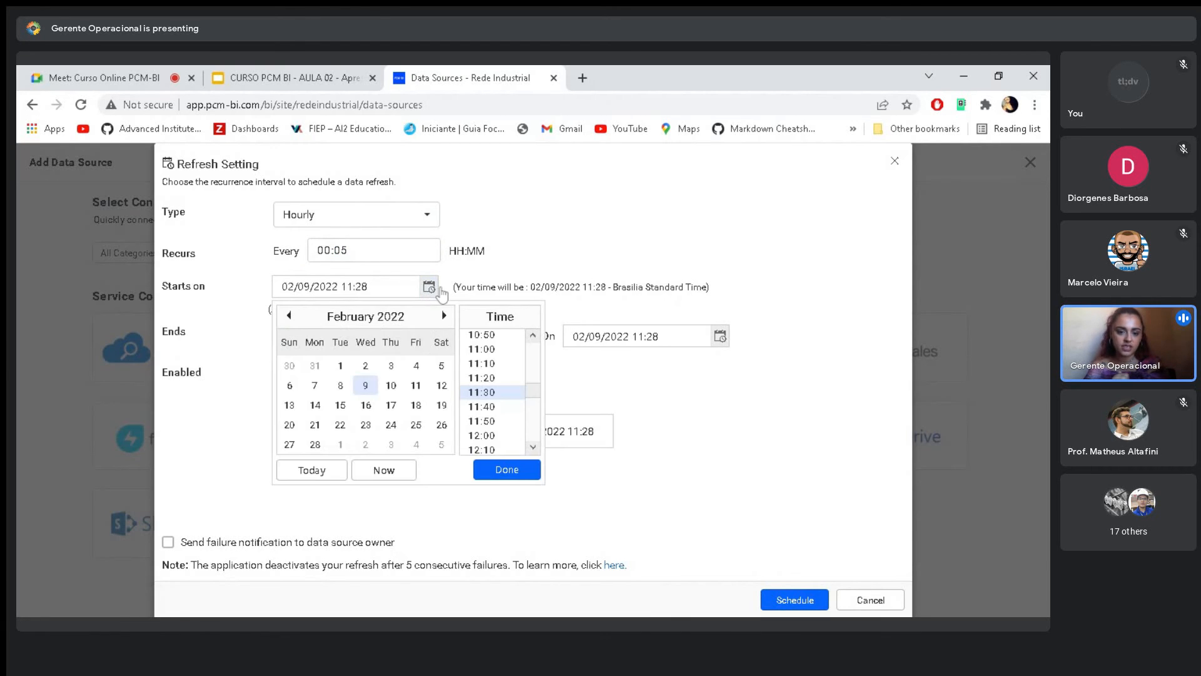
pyautogui.click(463, 236)
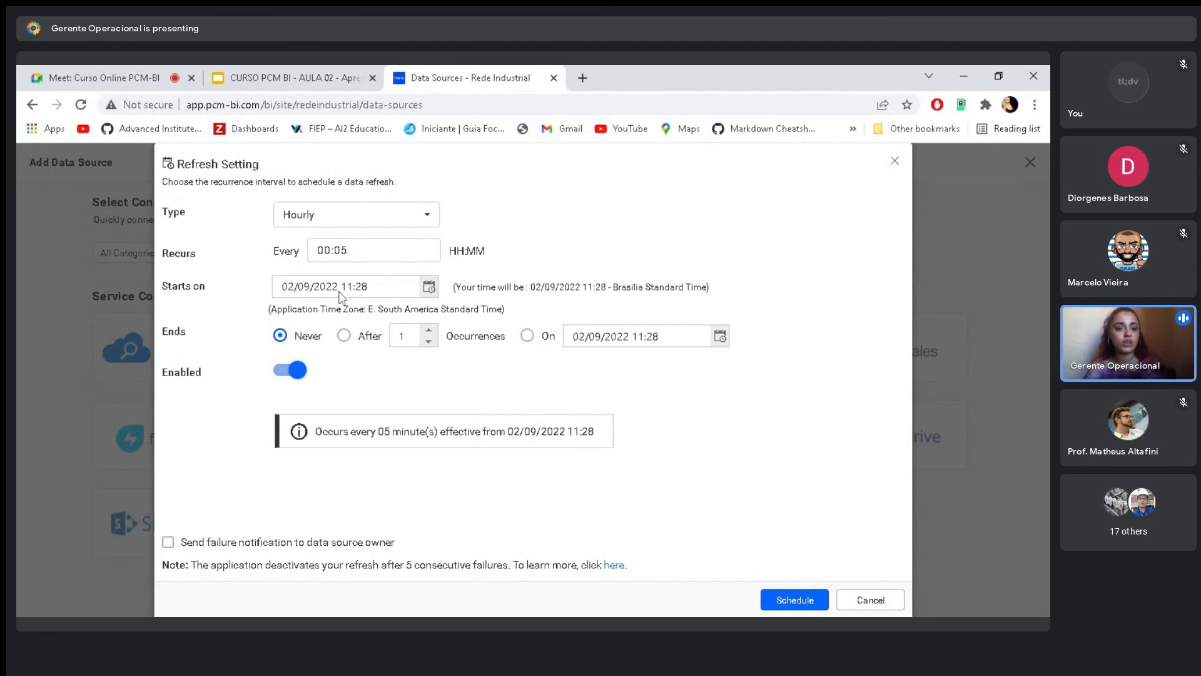
pyautogui.click(432, 291)
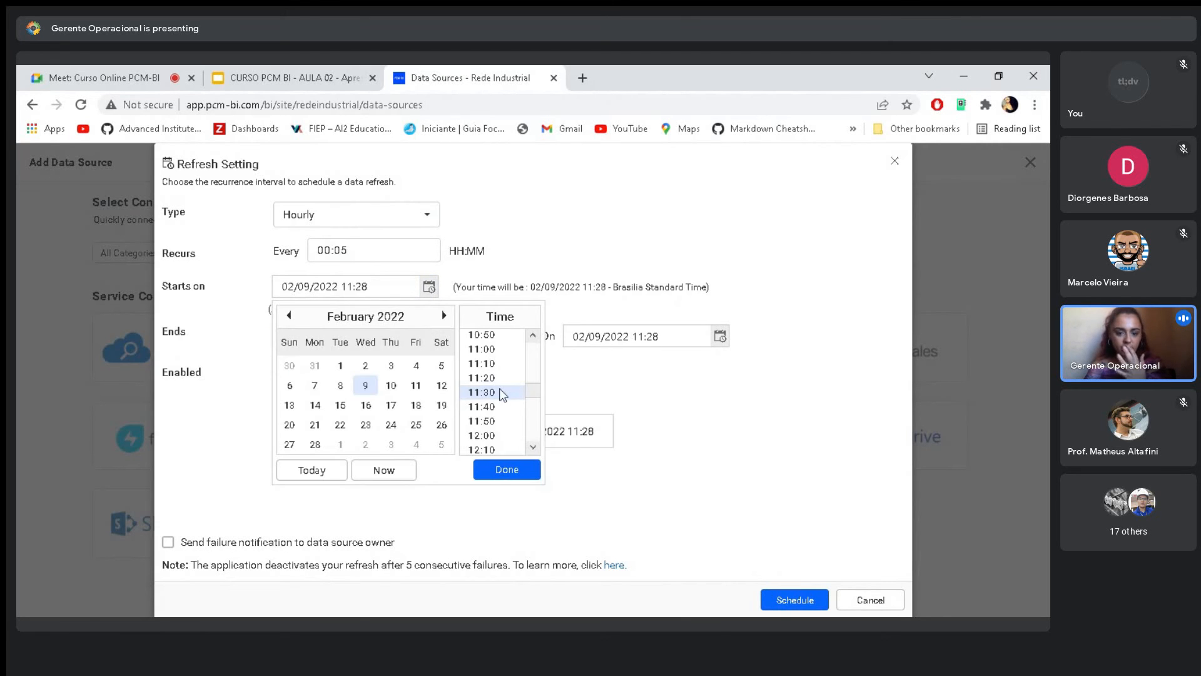
pyautogui.scroll(9, 500, 384)
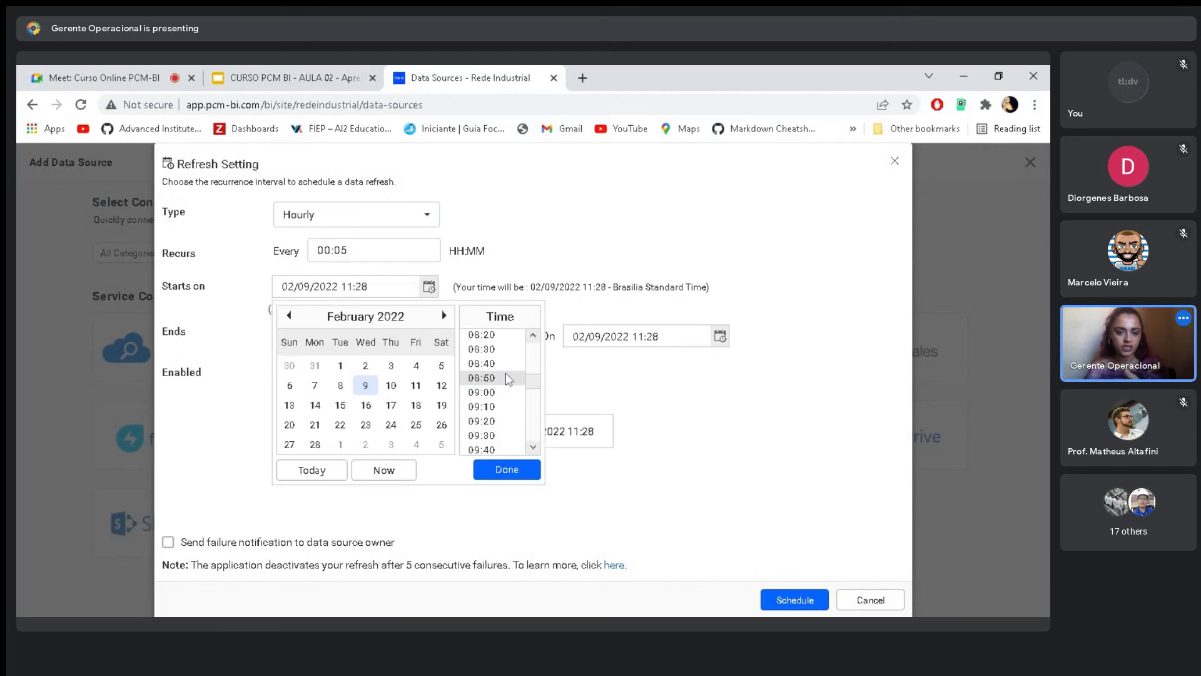
pyautogui.scroll(3, 504, 385)
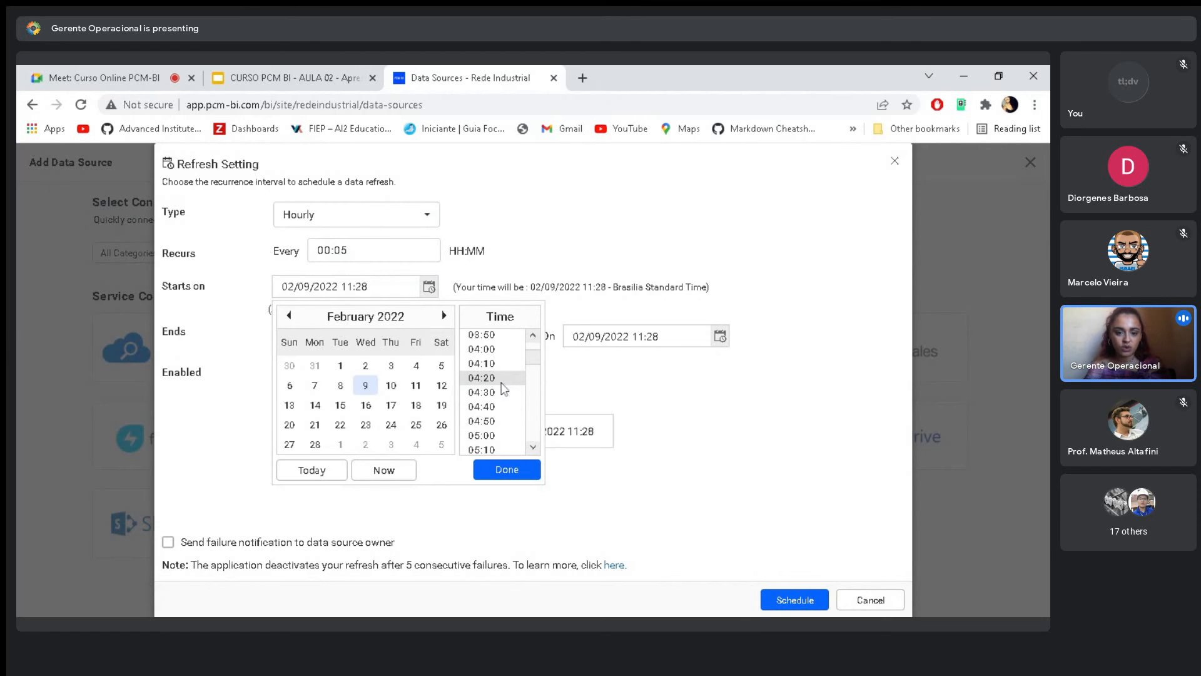
pyautogui.scroll(2, 503, 393)
pyautogui.scroll(-5, 500, 394)
pyautogui.scroll(-2, 495, 403)
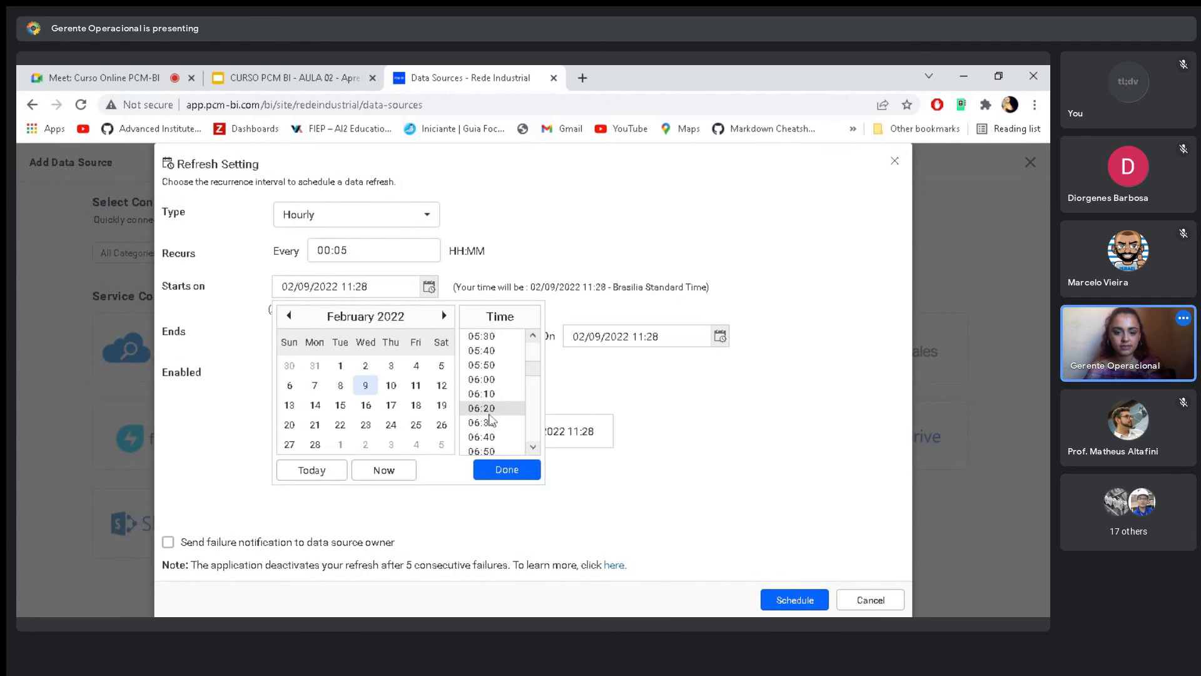
pyautogui.click(482, 391)
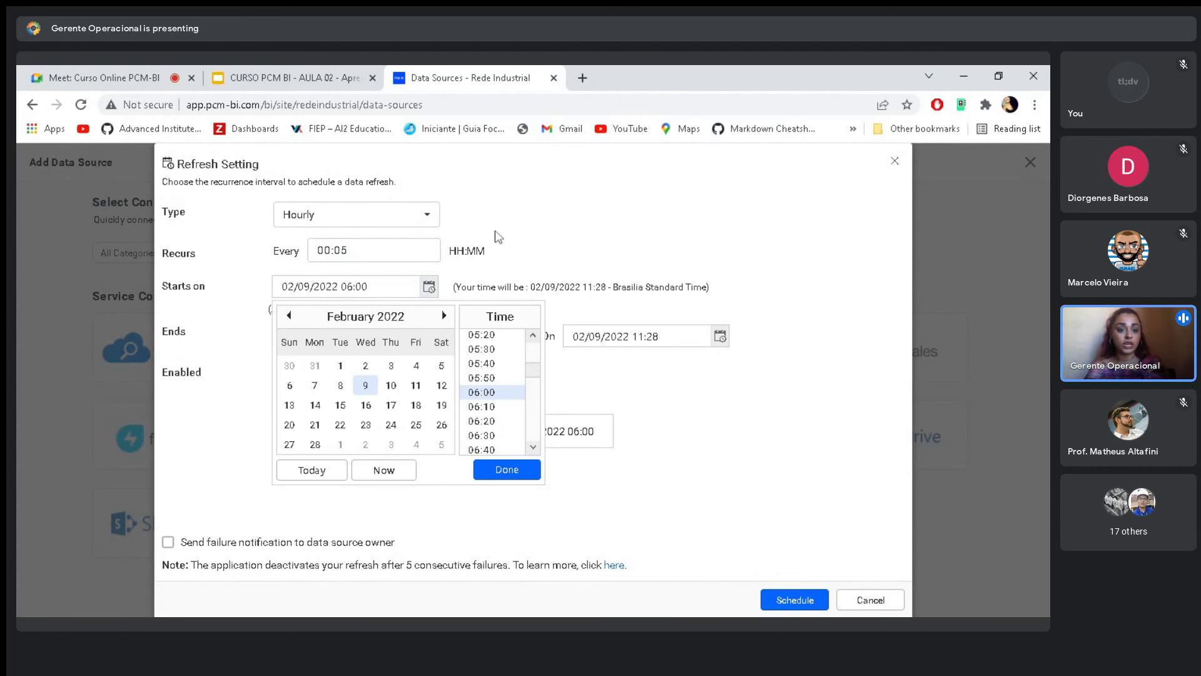
pyautogui.click(496, 237)
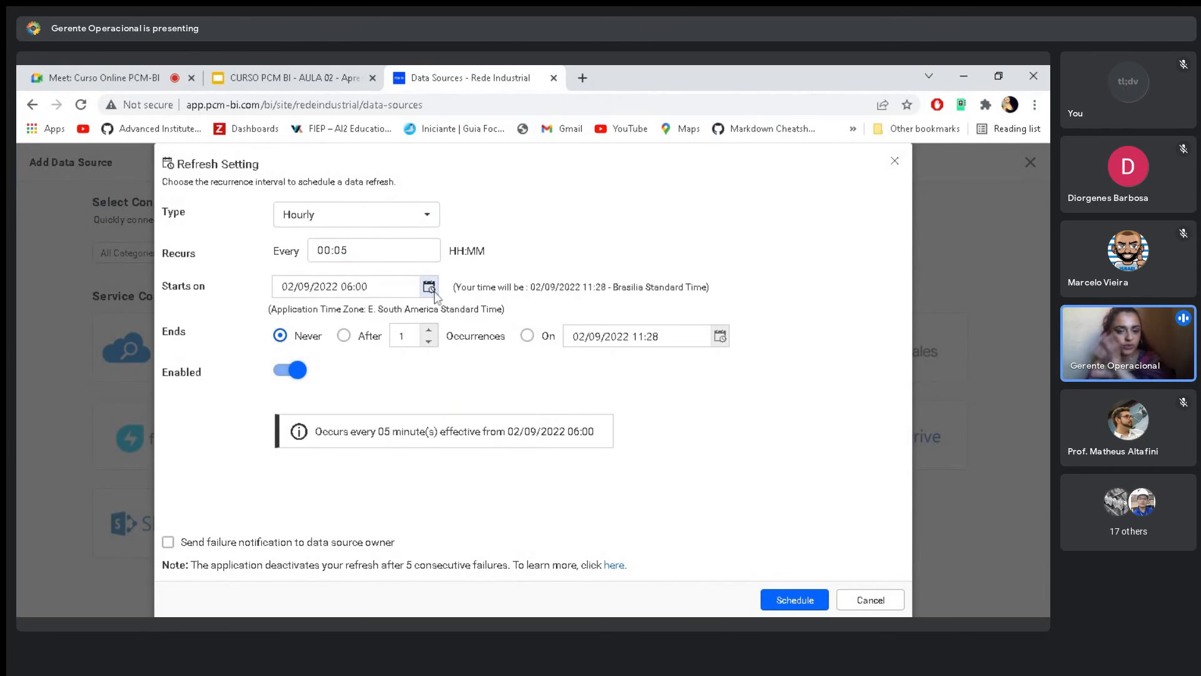
# - Disable the refresh schedule and enable it again
pyautogui.click(297, 370)
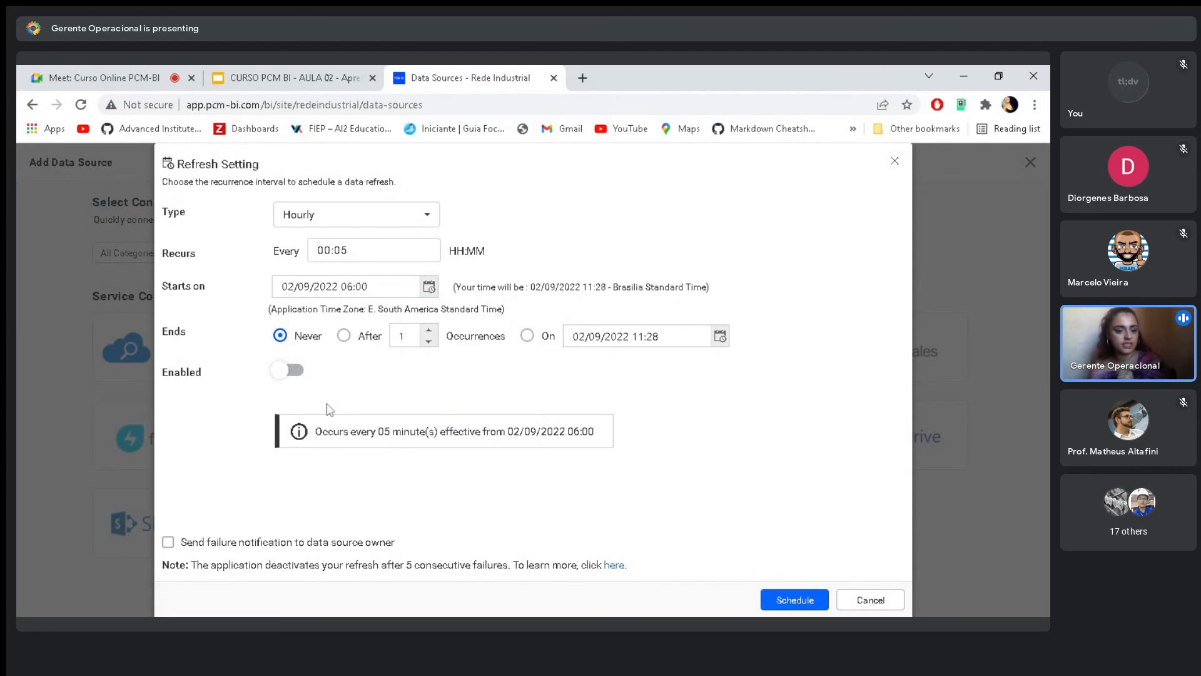
pyautogui.click(289, 374)
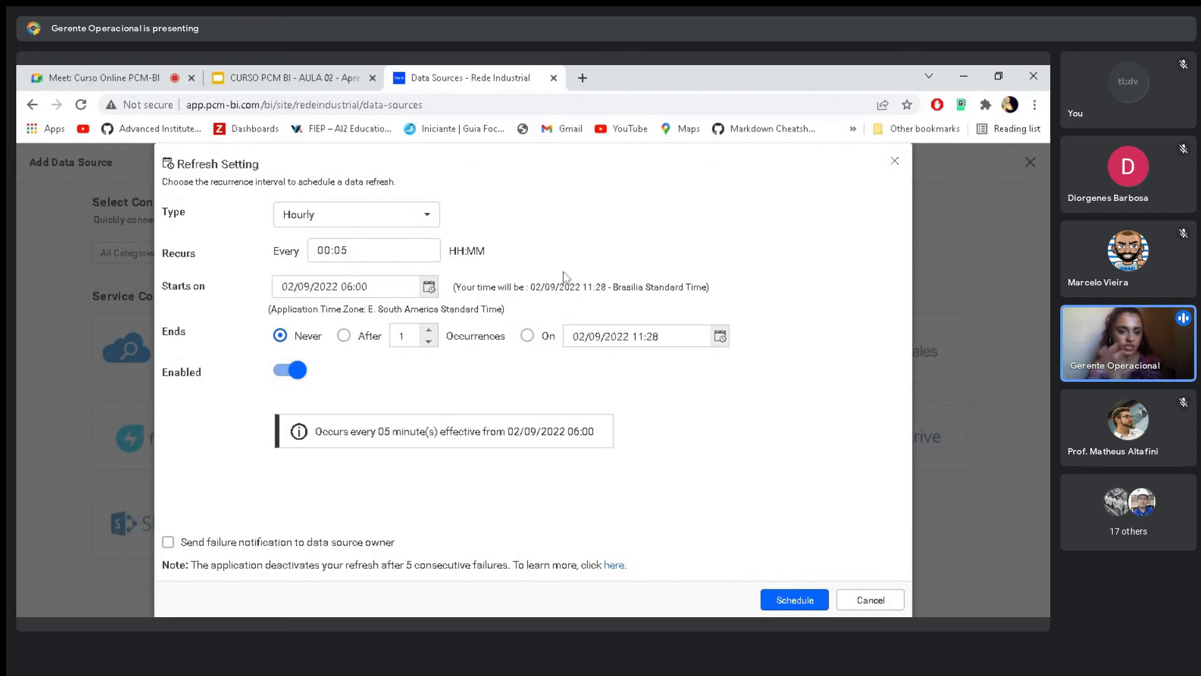
# - Switch the schedule's Enabled setting off and back on, and review the note about deactivation after 5 consecutive failures
pyautogui.click(285, 374)
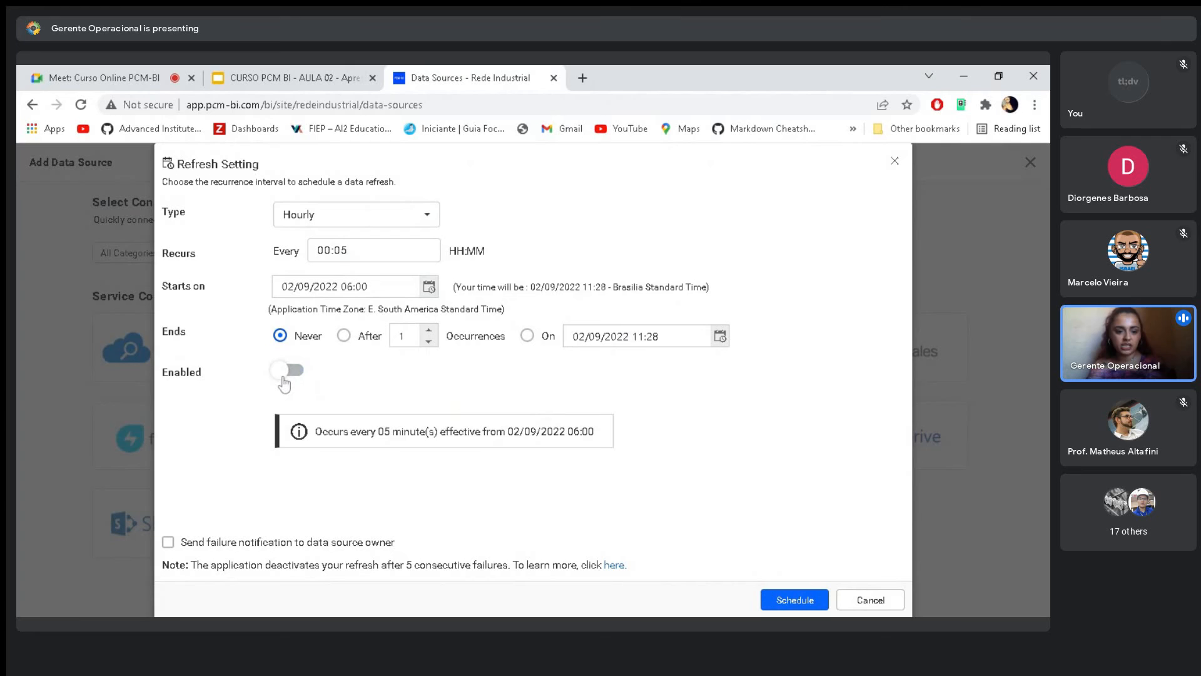
pyautogui.click(284, 375)
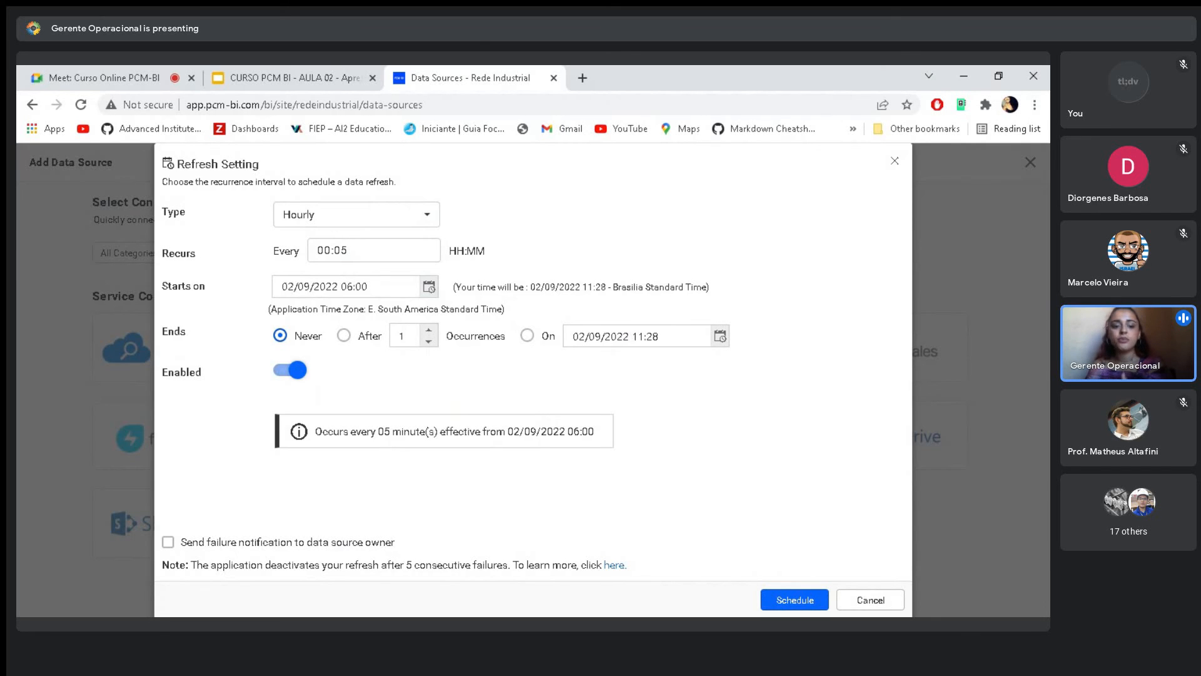
pyautogui.moveTo(191, 564); pyautogui.dragTo(508, 567)
pyautogui.click(259, 376)
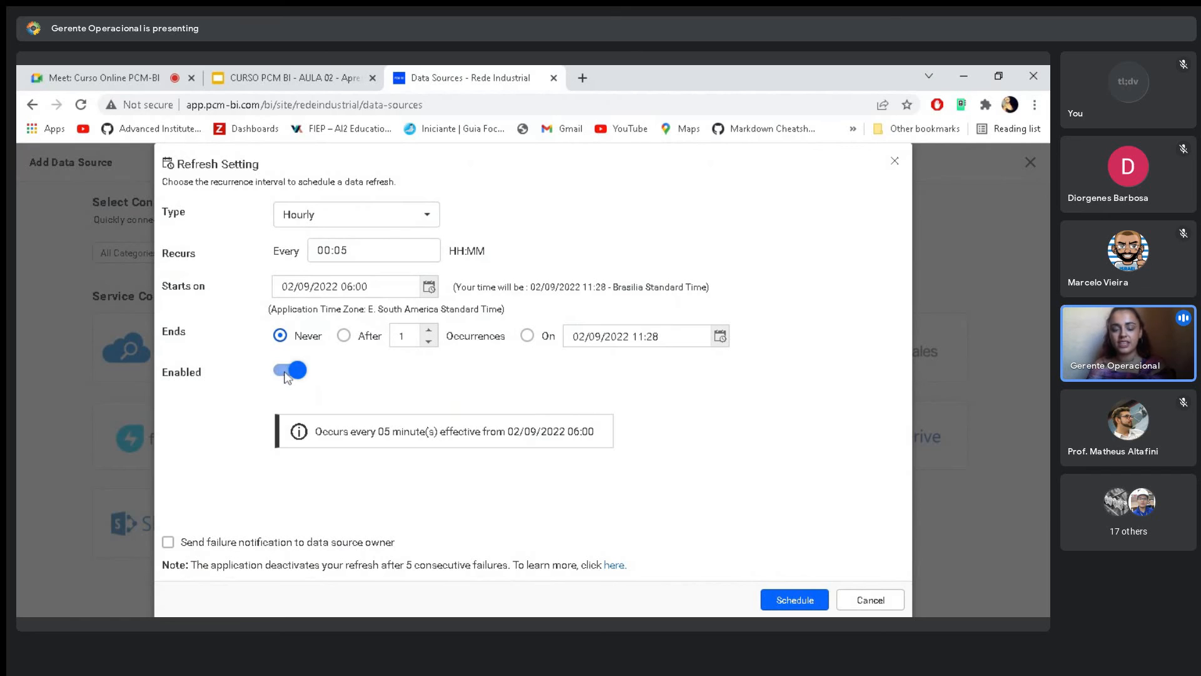
pyautogui.click(288, 374)
pyautogui.click(288, 374)
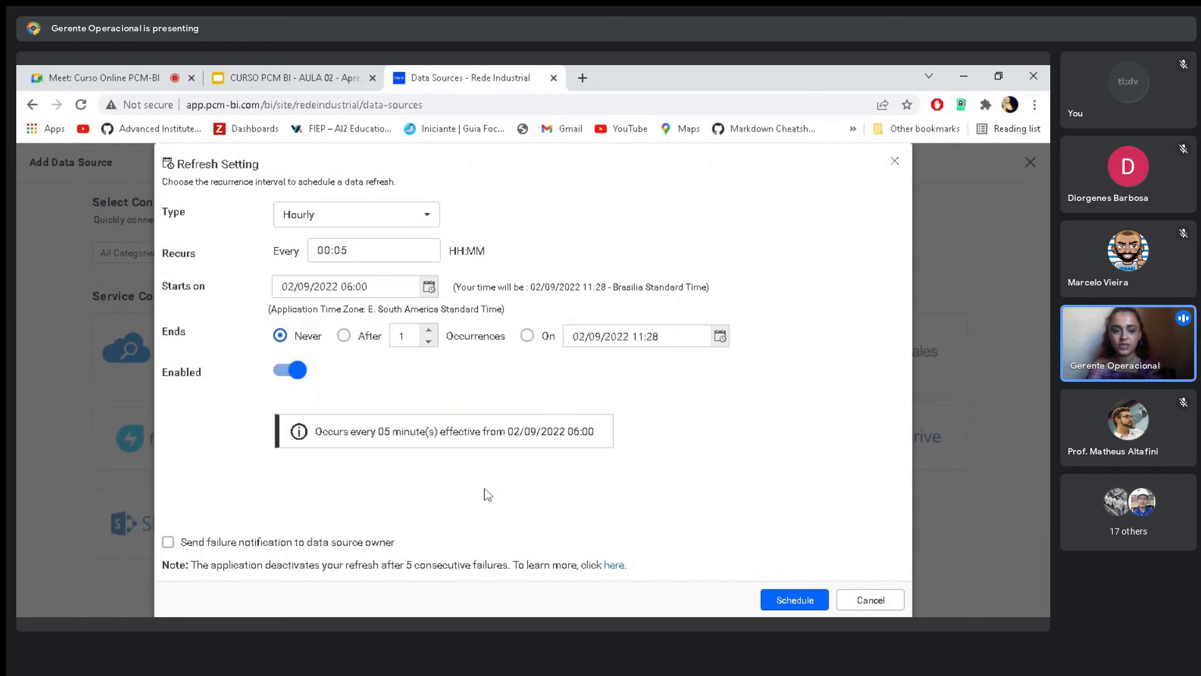
pyautogui.moveTo(403, 565); pyautogui.dragTo(513, 565)
pyautogui.click(506, 524)
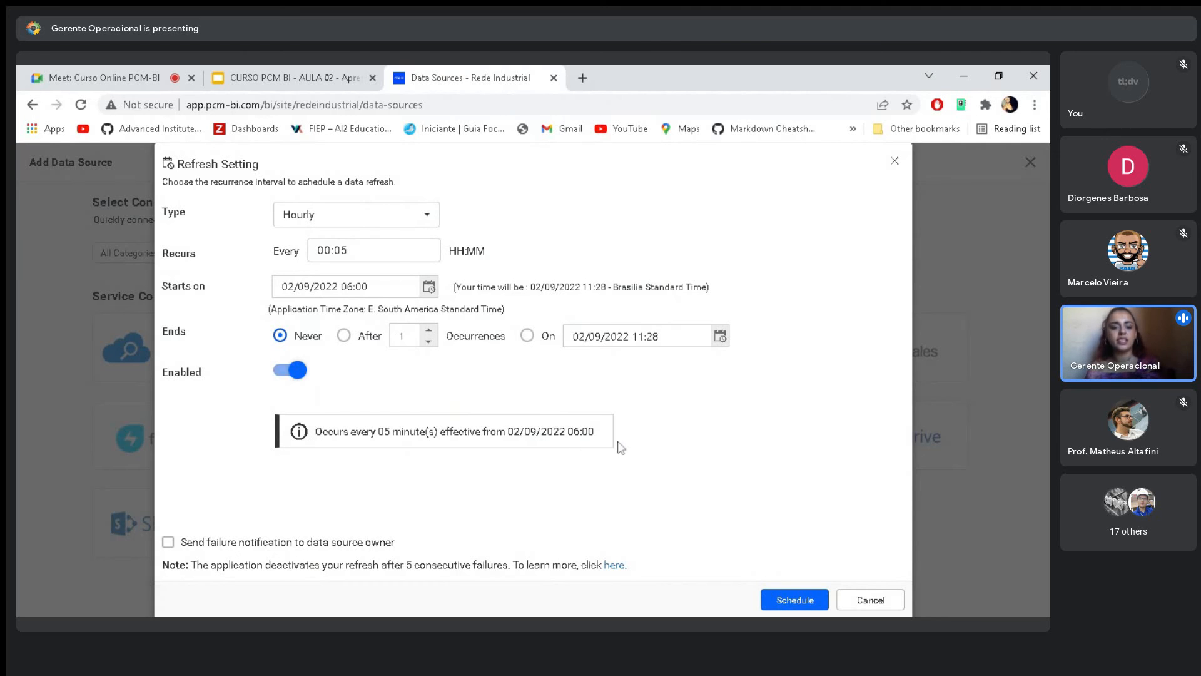
# - Save the refresh schedule and open the selected Google Drive spreadsheet's worksheets for table selection
pyautogui.click(795, 601)
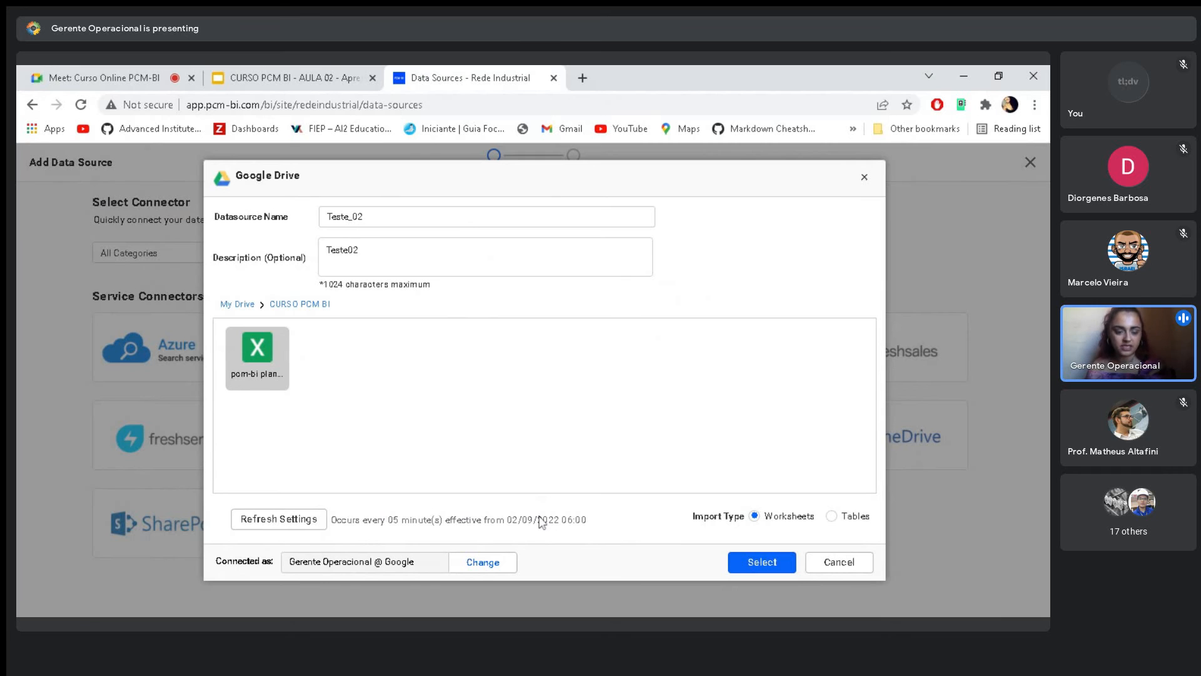
pyautogui.click(755, 564)
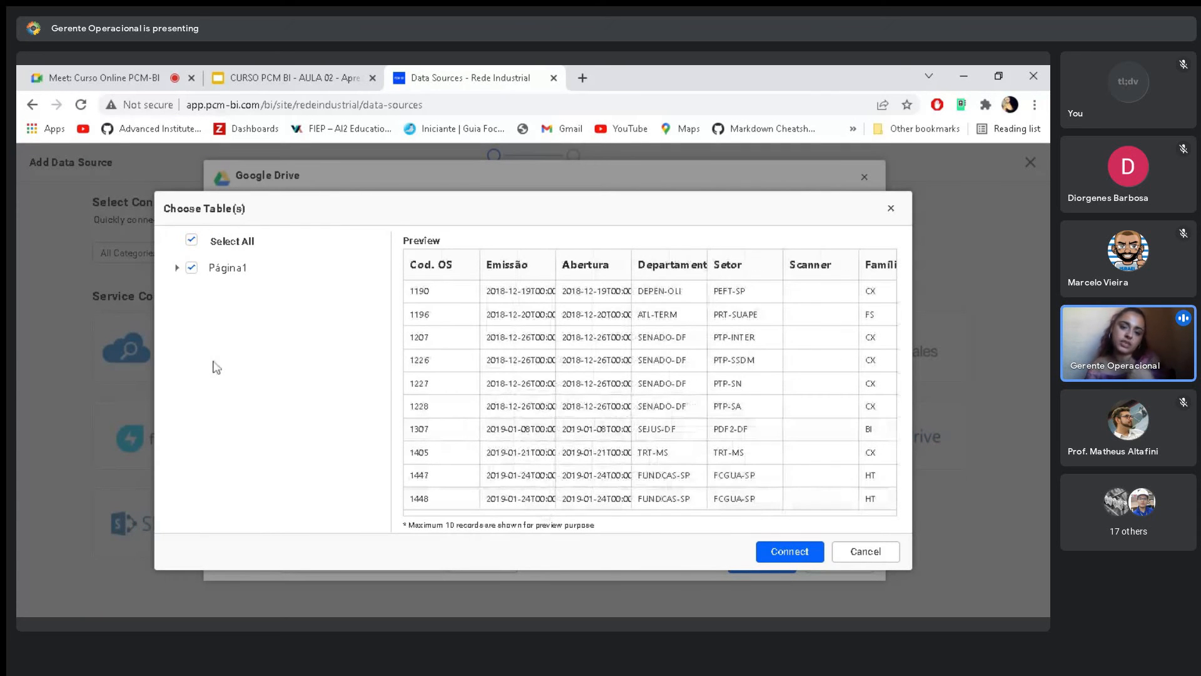
pyautogui.moveTo(513, 510)
pyautogui.mouseDown()
pyautogui.moveTo(647, 528)
pyautogui.moveTo(508, 520)
pyautogui.mouseUp()
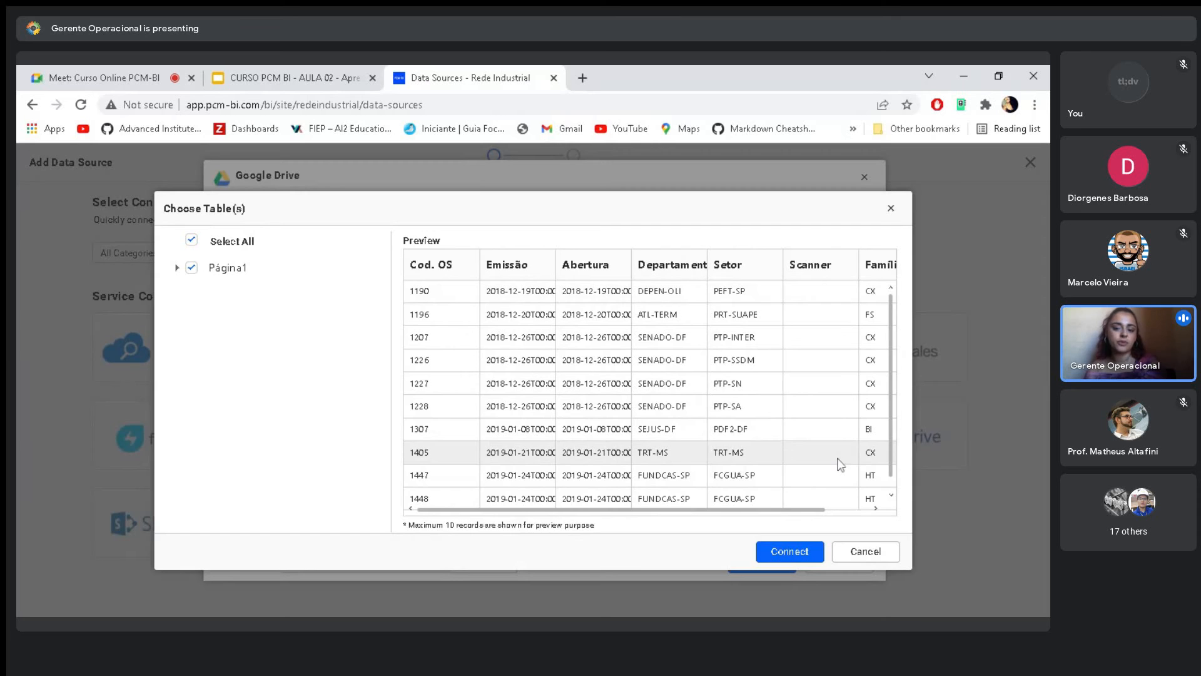
# - Expand Página1 and exclude only its Scanner column, keeping the Setor column included
pyautogui.click(177, 268)
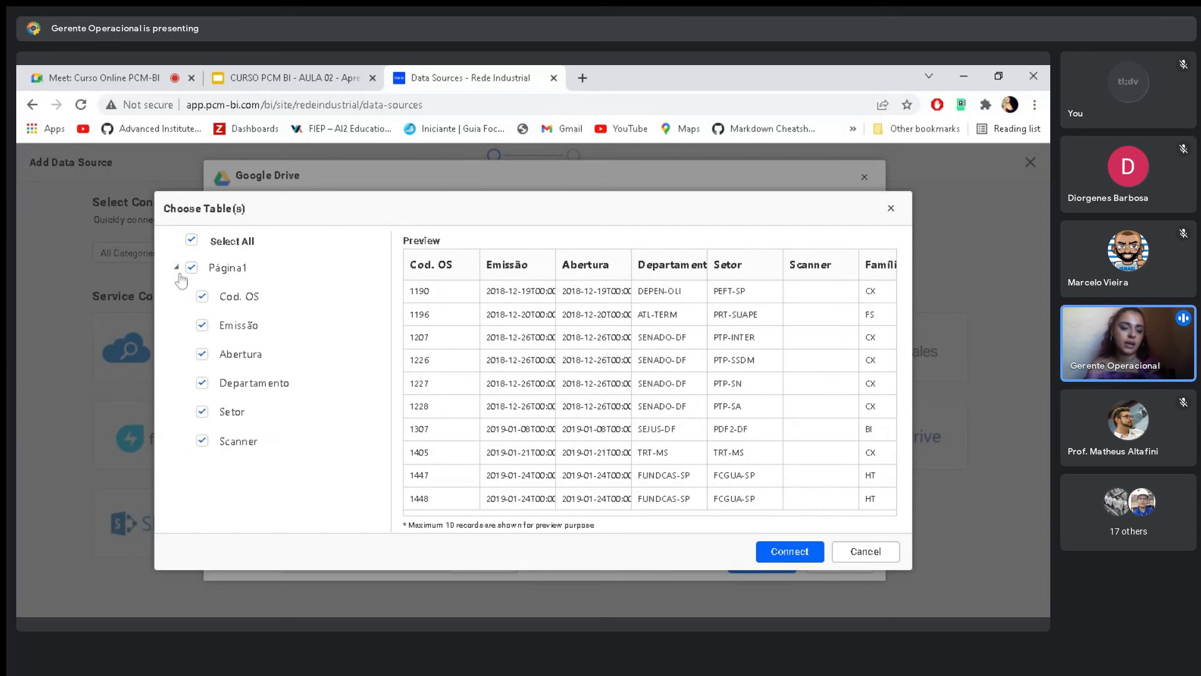
pyautogui.click(201, 411)
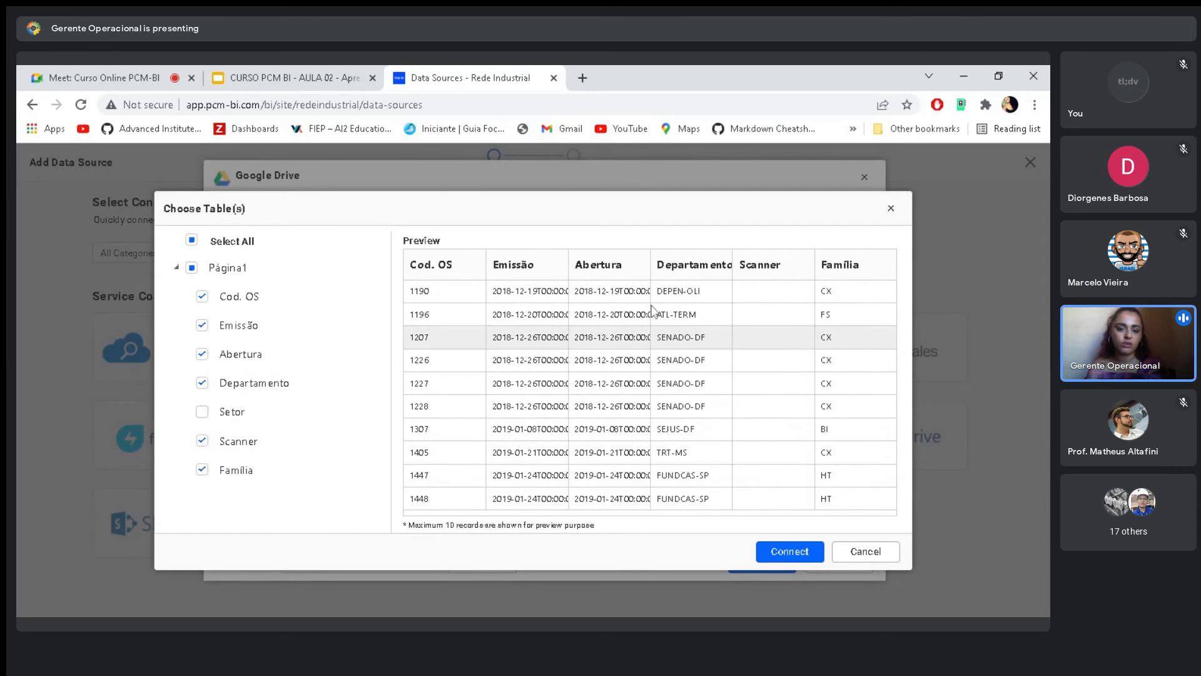
pyautogui.click(202, 411)
pyautogui.click(202, 442)
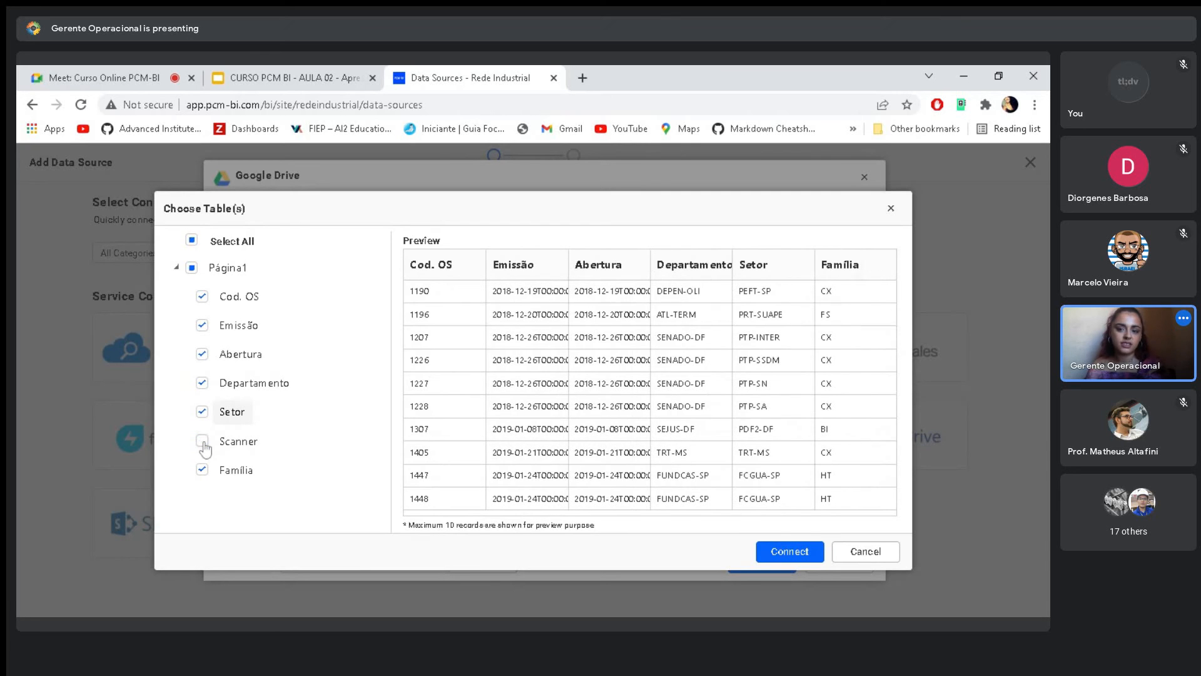
# - Connect the chosen table, place Página1 on the design canvas and turn on the data preview
pyautogui.click(808, 555)
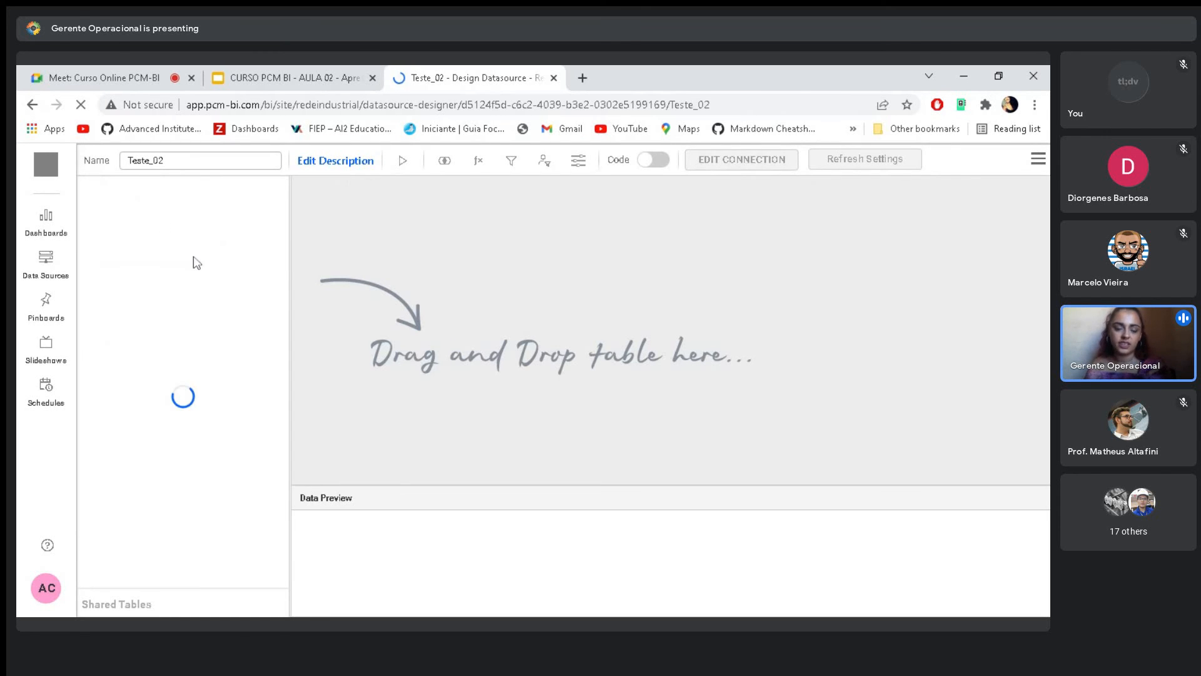
pyautogui.moveTo(119, 199); pyautogui.dragTo(580, 236)
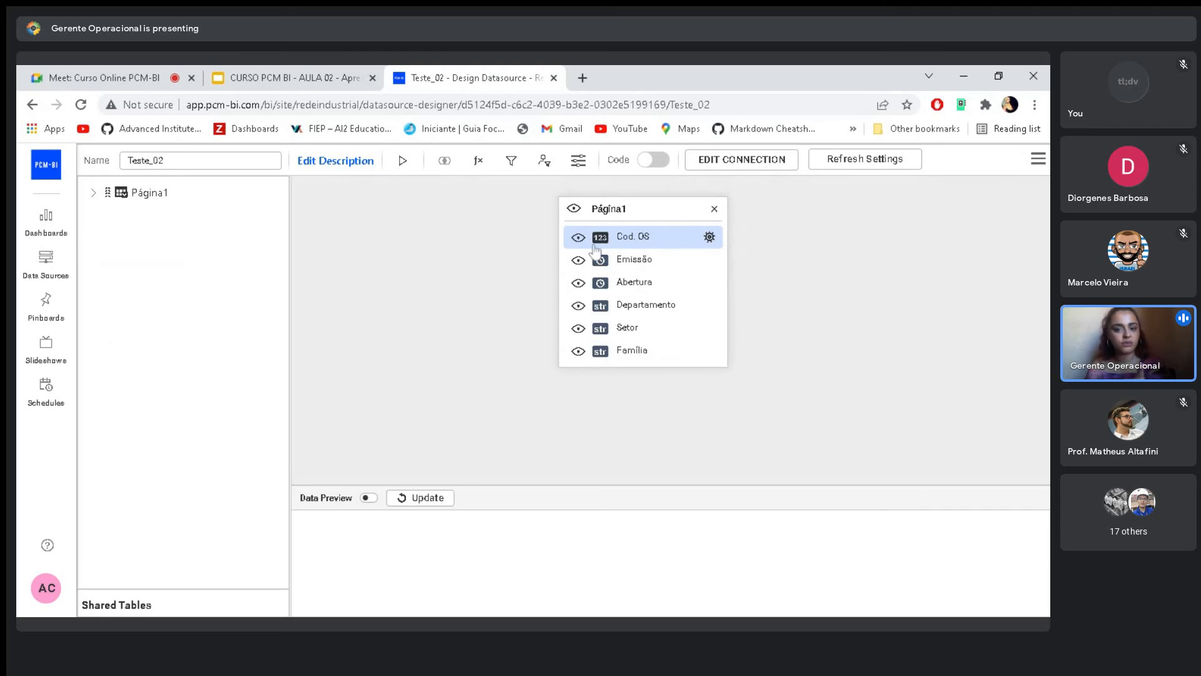
pyautogui.click(371, 499)
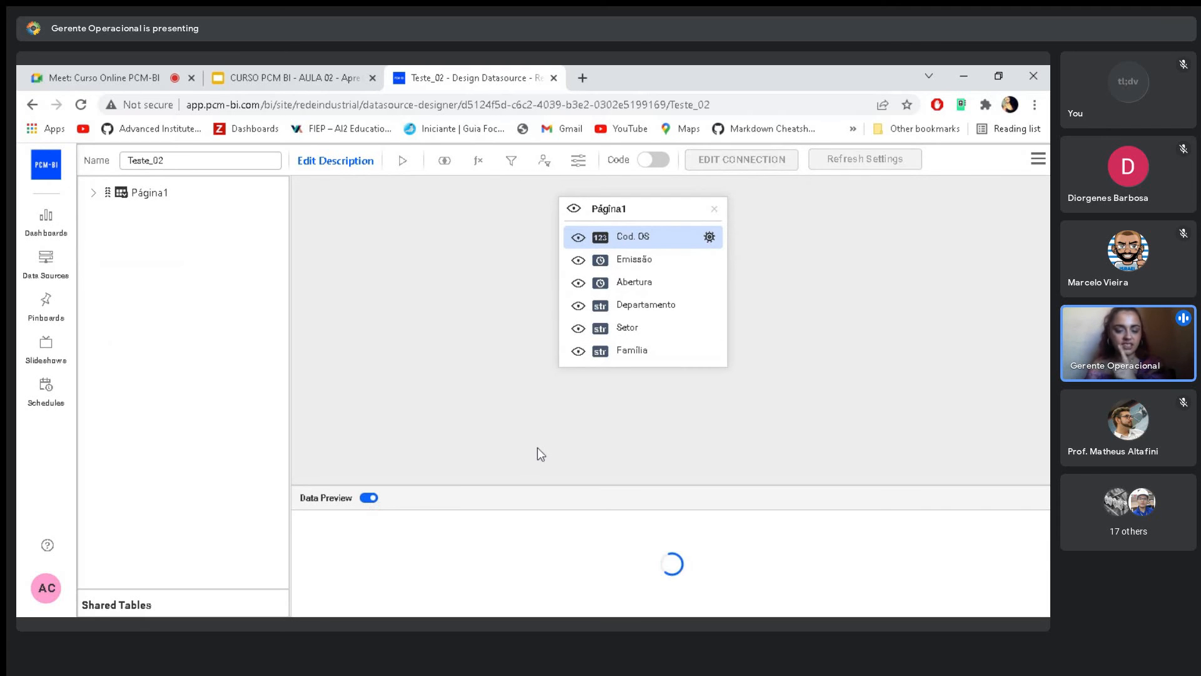
# - Change the column type of Cod. OS in Página1 to string
pyautogui.click(710, 237)
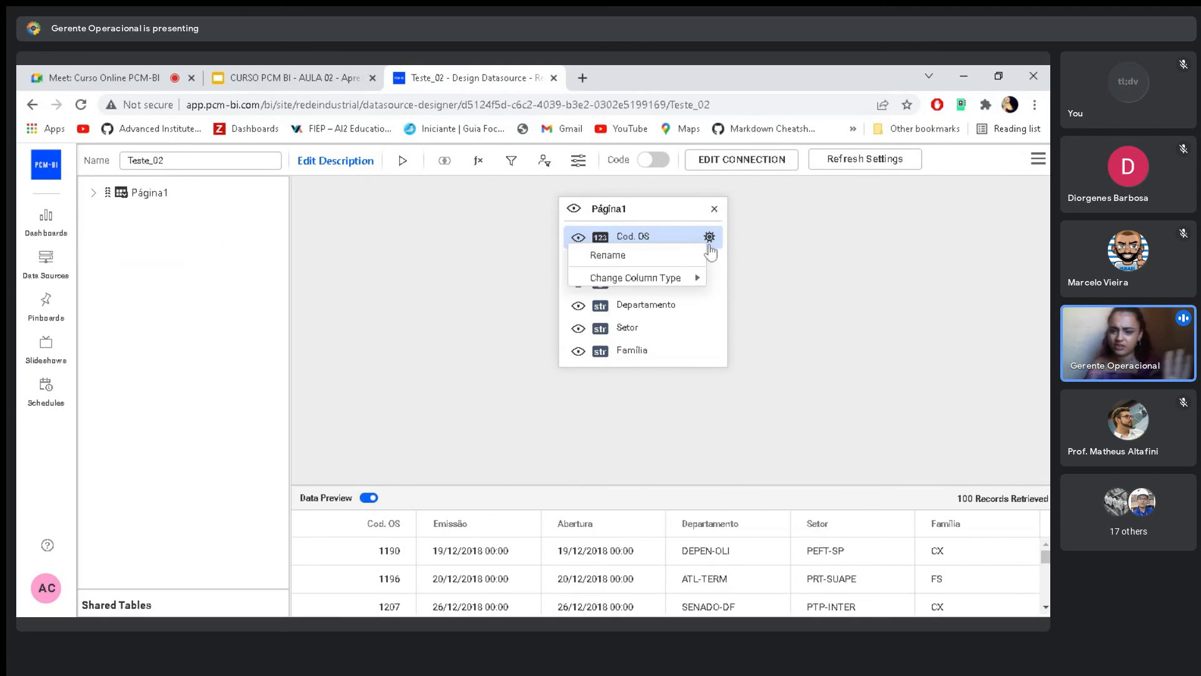
pyautogui.moveTo(688, 277)
pyautogui.click(741, 300)
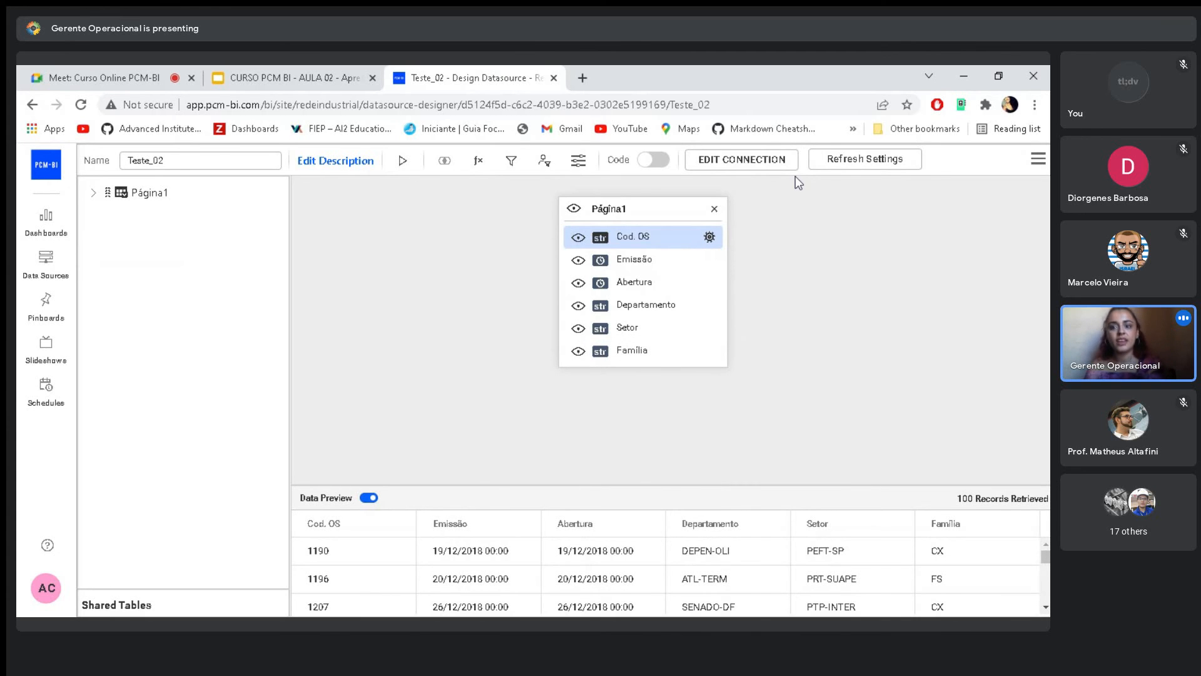
# - View the Google Drive connection and the refresh settings of Teste_02, closing each without changes
pyautogui.click(753, 161)
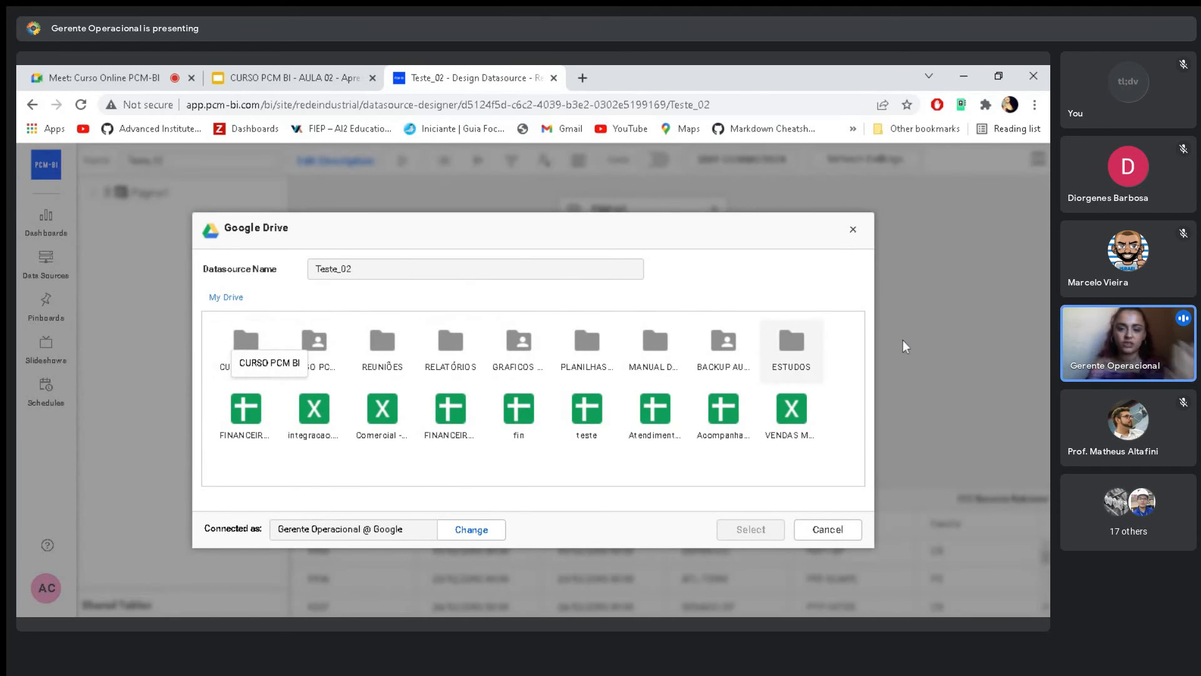
pyautogui.click(854, 231)
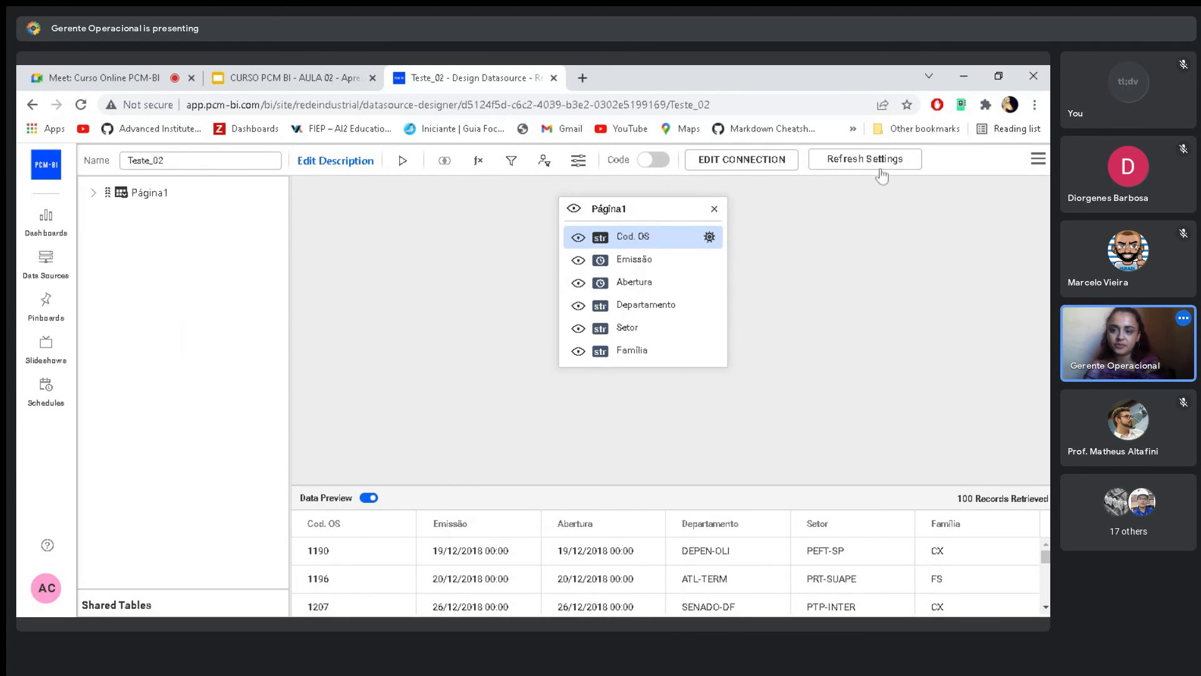
pyautogui.click(840, 161)
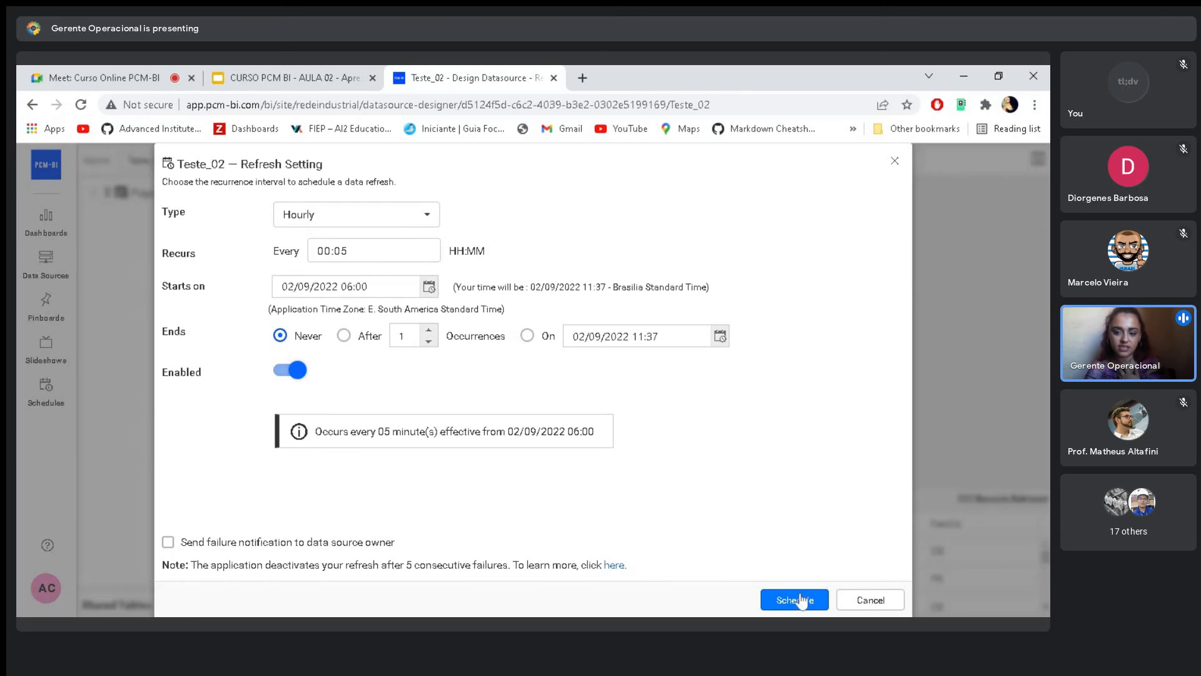
pyautogui.click(883, 603)
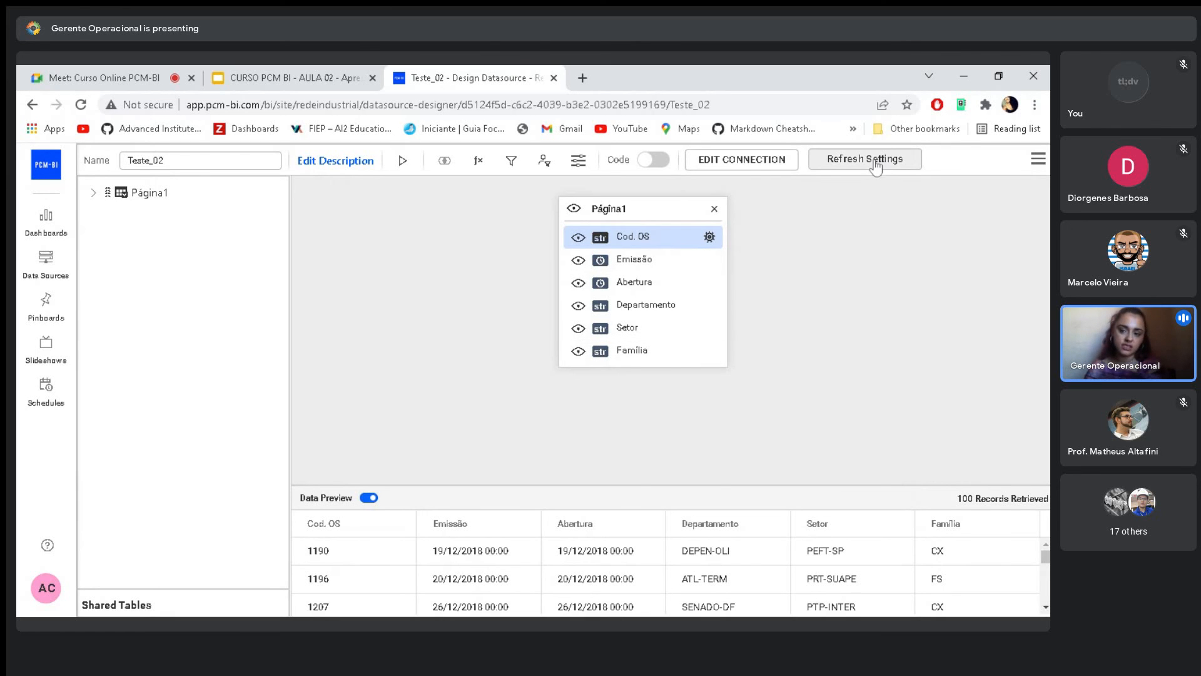
# - Save the Teste_02 data source and return to the data sources list
pyautogui.click(1039, 159)
pyautogui.click(975, 245)
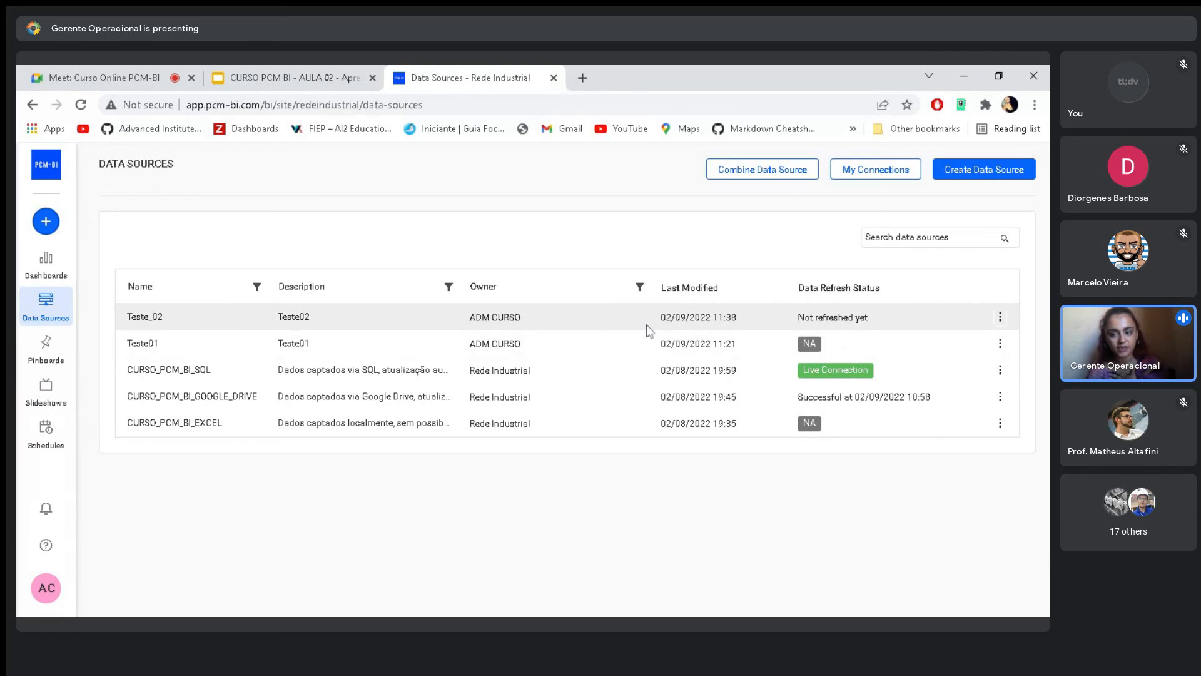
# - Compare the available actions for the Teste_02, CURSO_PCM_BI_SQL and CURSO_PCM_BI_GOOGLE_DRIVE data sources
pyautogui.click(1000, 318)
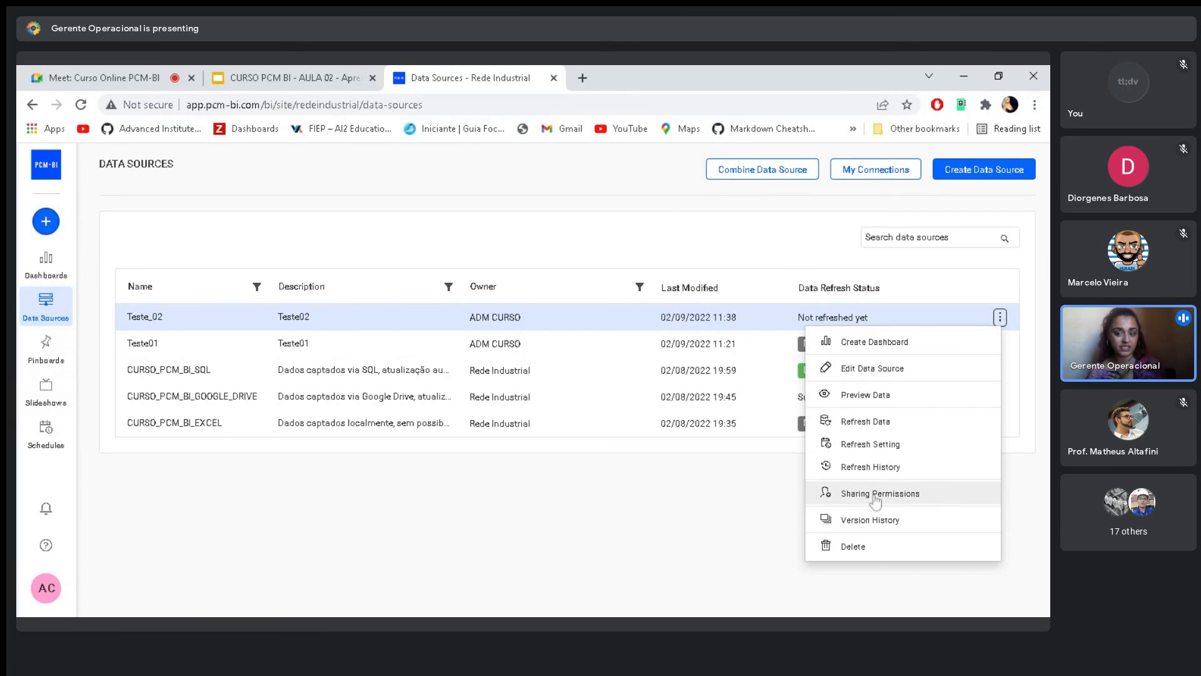
pyautogui.click(692, 482)
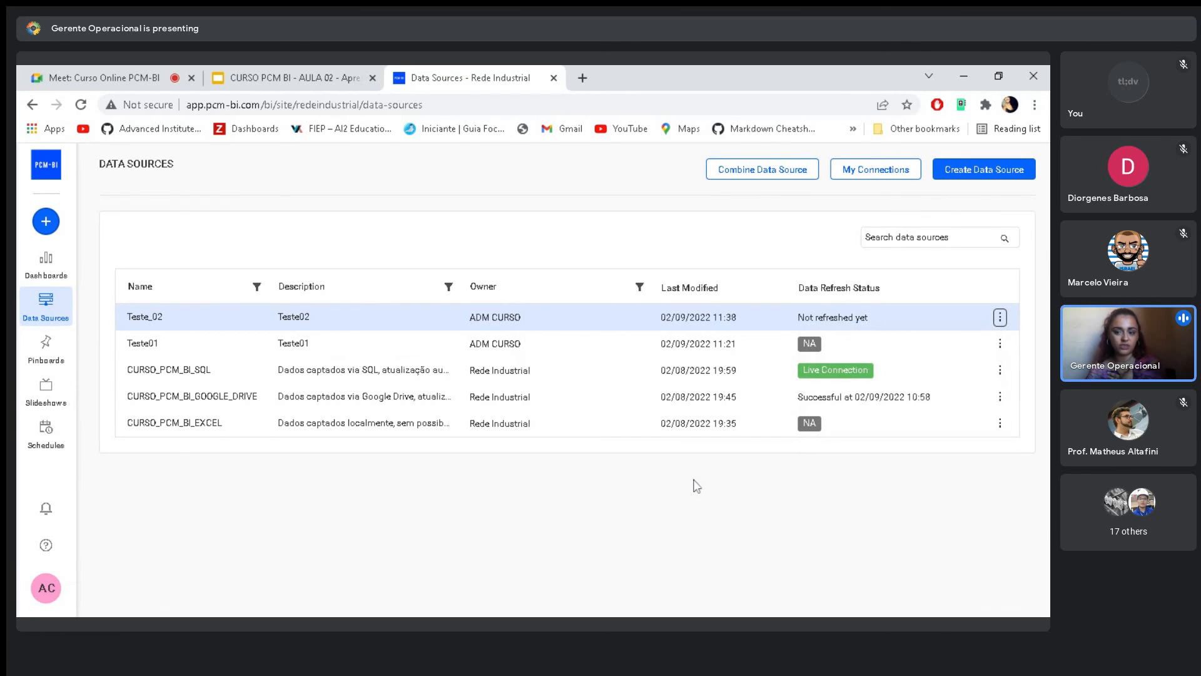
pyautogui.click(1000, 370)
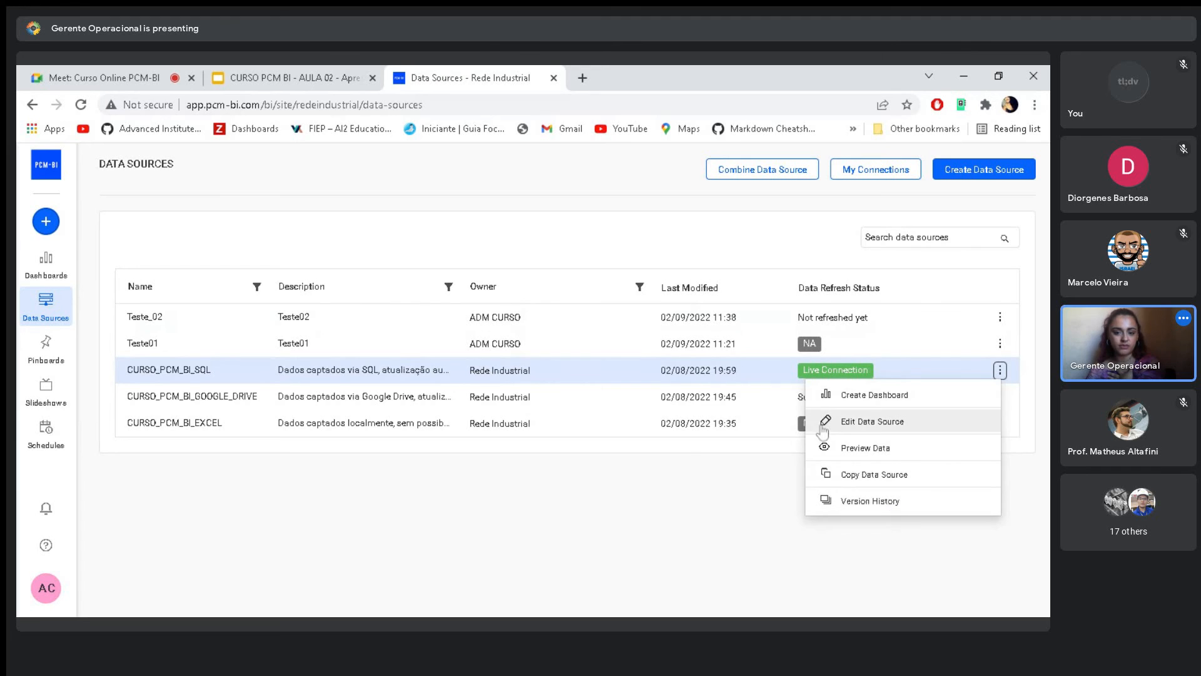
pyautogui.click(681, 444)
pyautogui.click(1000, 396)
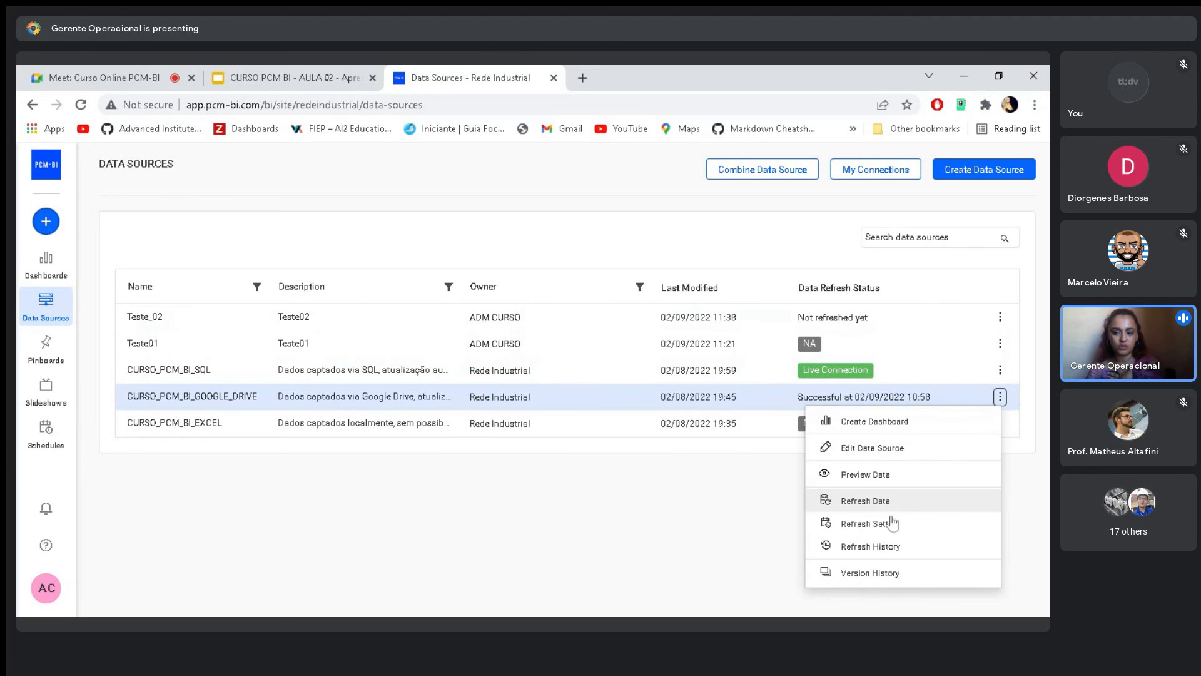
# - View the sharing permissions of Teste_02 and close them without sharing
pyautogui.click(1000, 317)
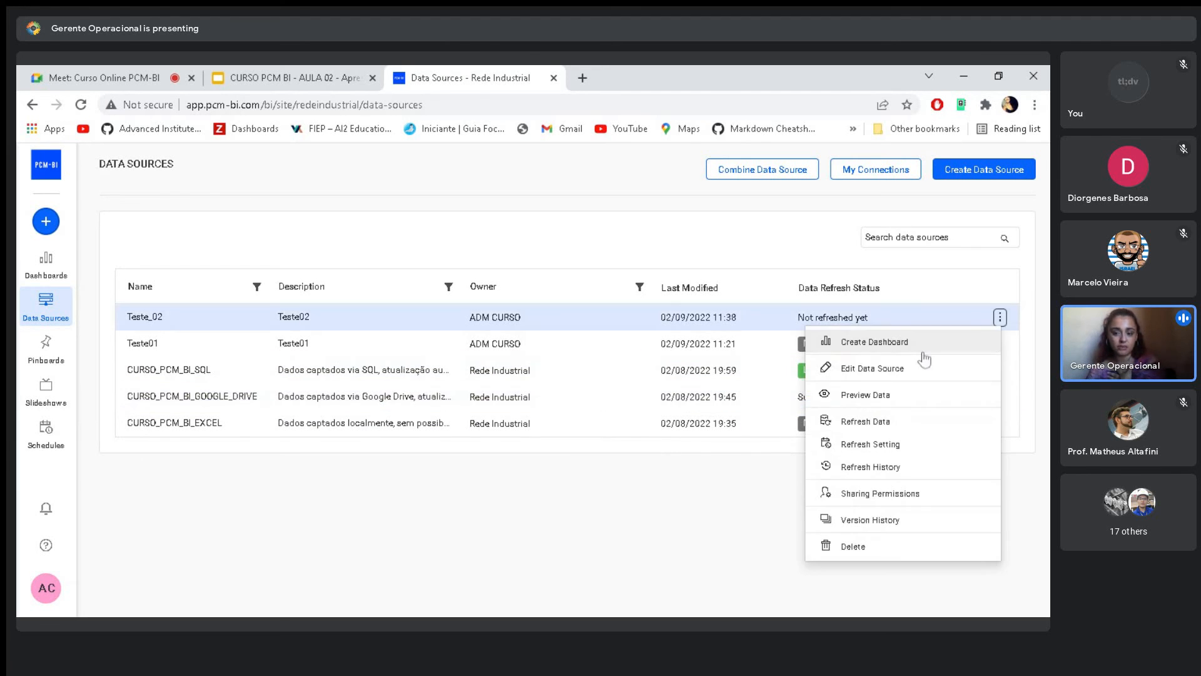
pyautogui.click(904, 494)
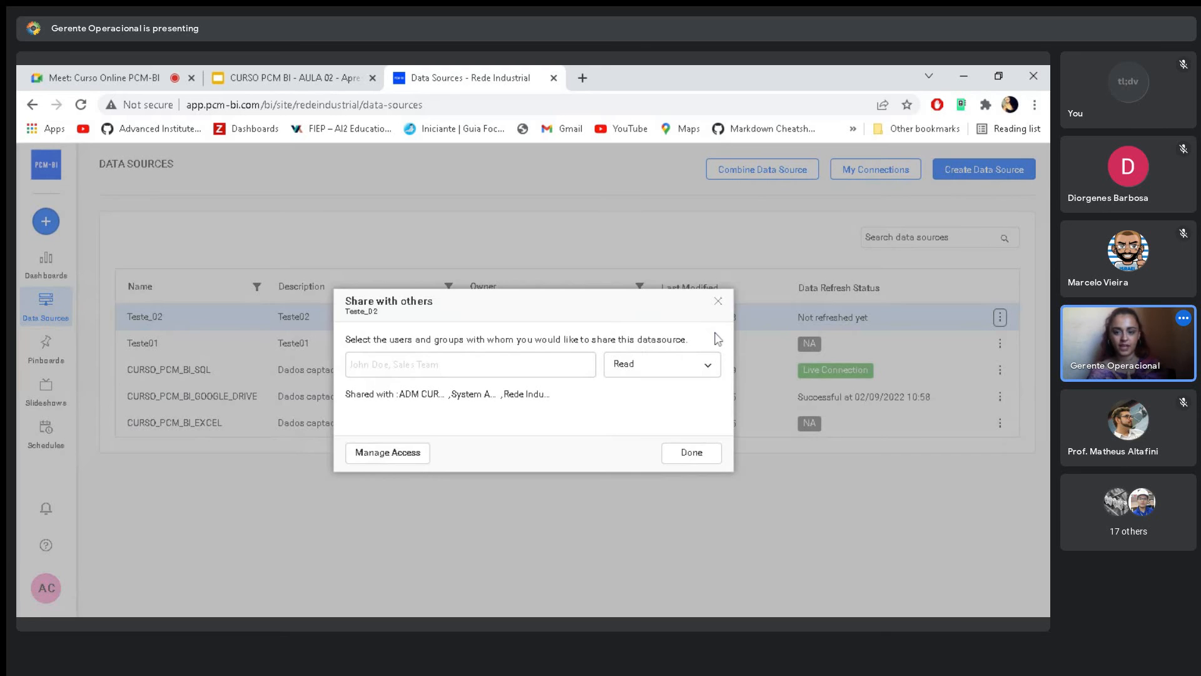
pyautogui.click(720, 303)
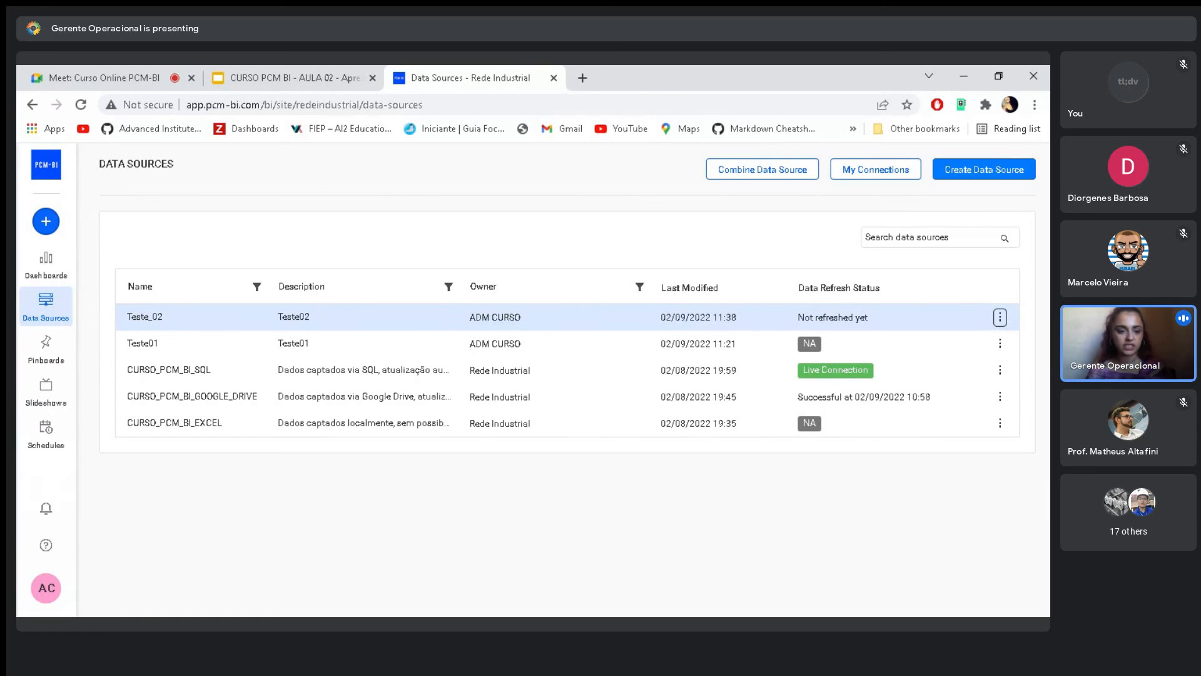
# - Start a new data source, search the connectors for "sql" and choose Microsoft SQL Server
pyautogui.click(979, 174)
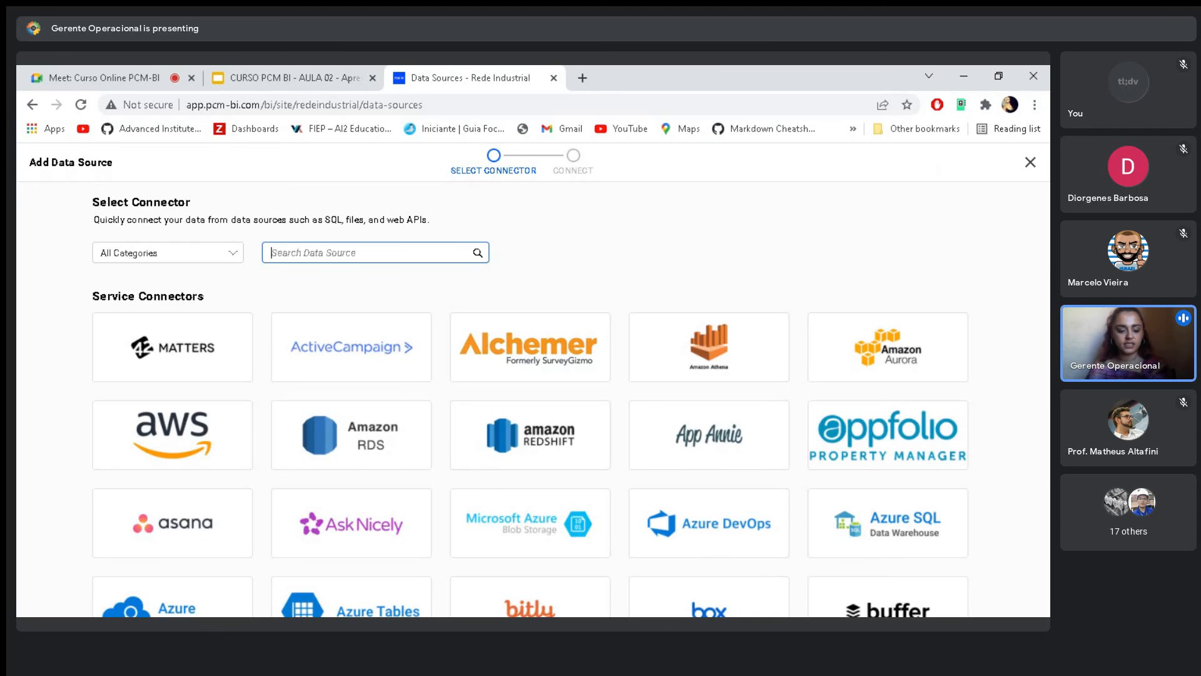
pyautogui.write('sql')
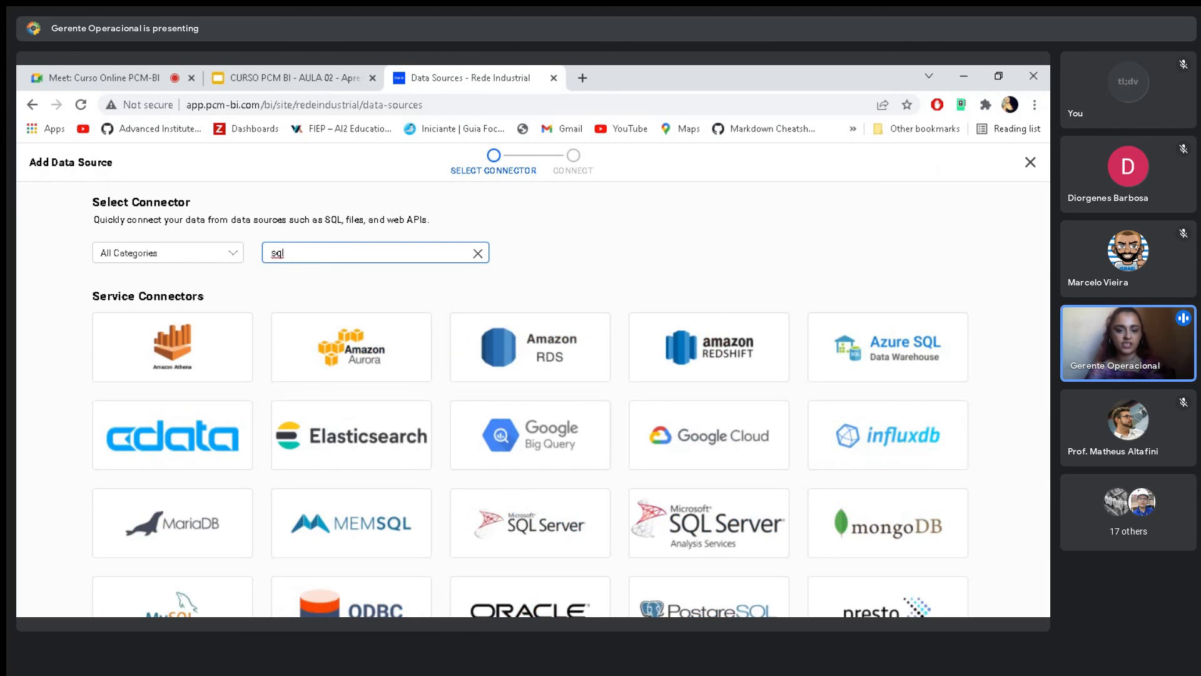
pyautogui.scroll(-2, 625, 284)
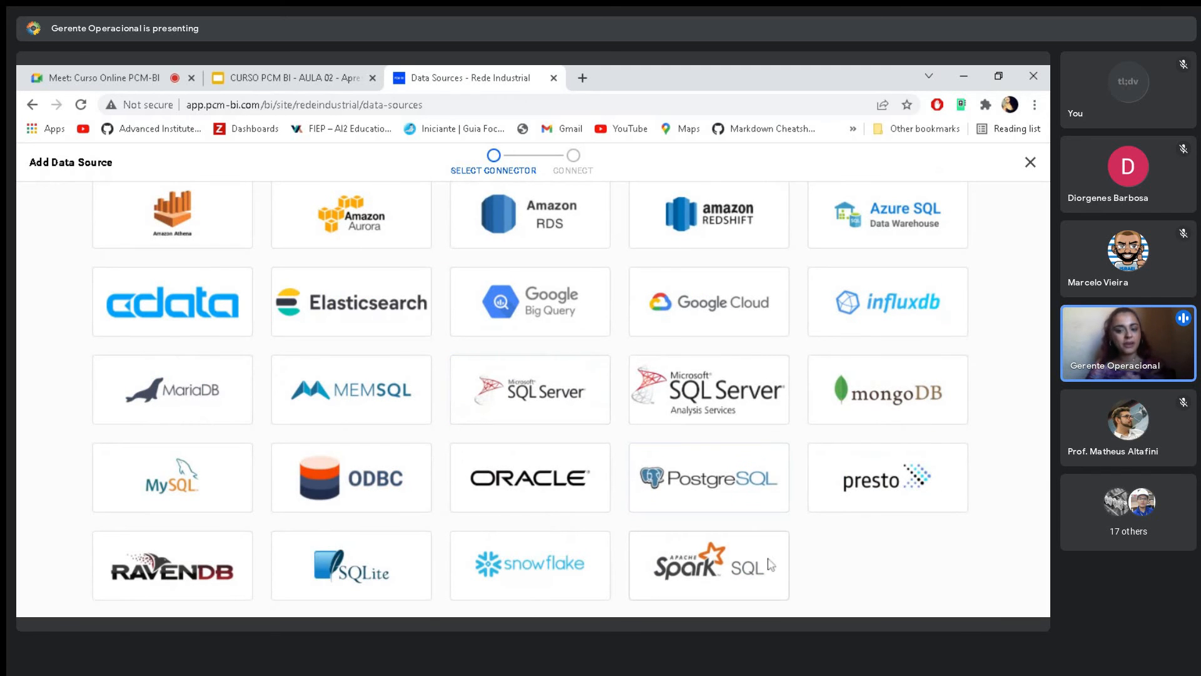
pyautogui.scroll(2, 231, 323)
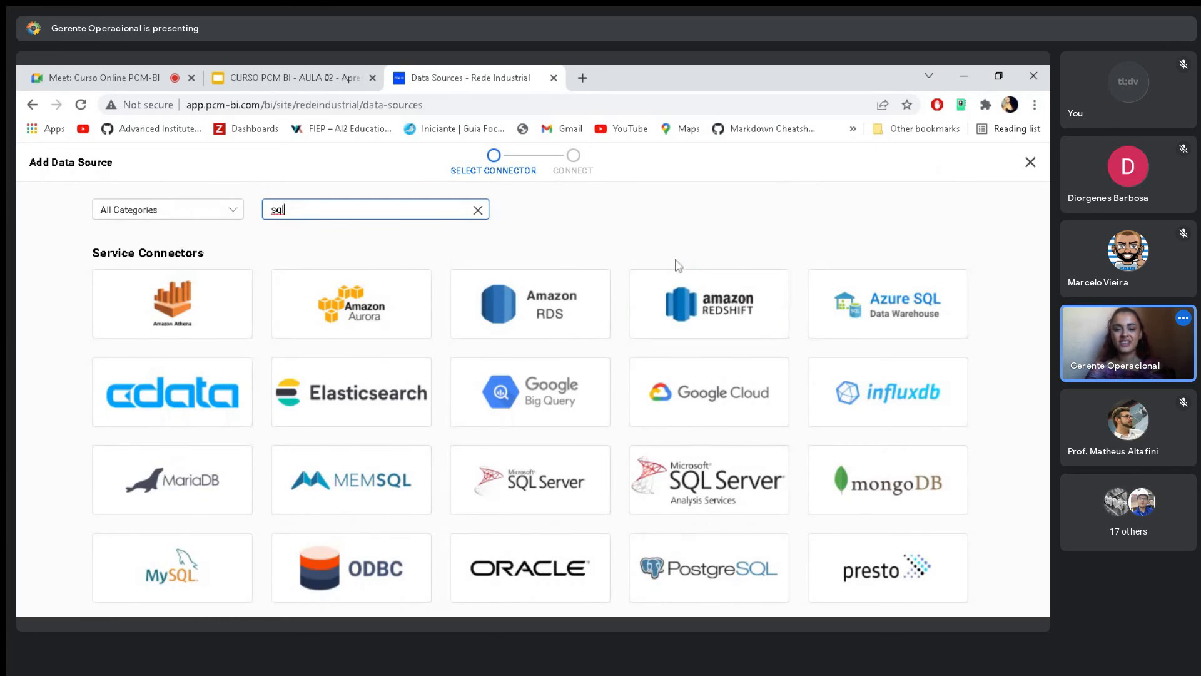
pyautogui.scroll(-1, 651, 263)
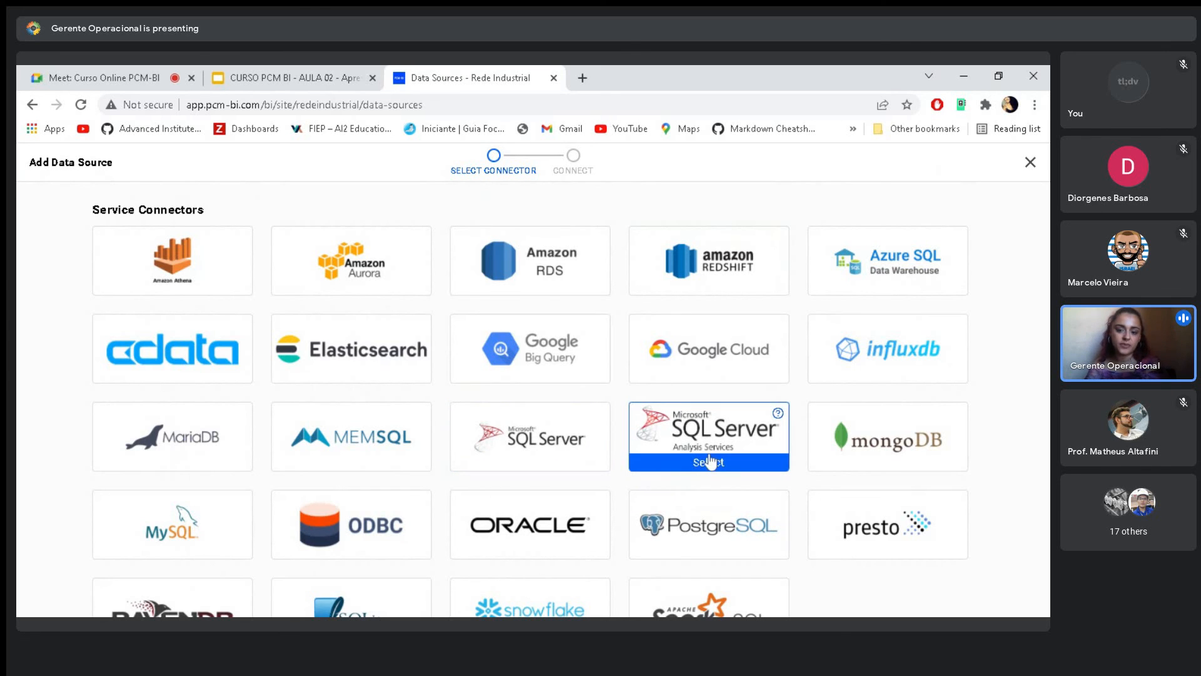
pyautogui.click(519, 462)
# - Name the new Microsoft SQL Server data source tes03 and leave its description empty
pyautogui.scroll(-2, 518, 466)
pyautogui.scroll(2, 491, 360)
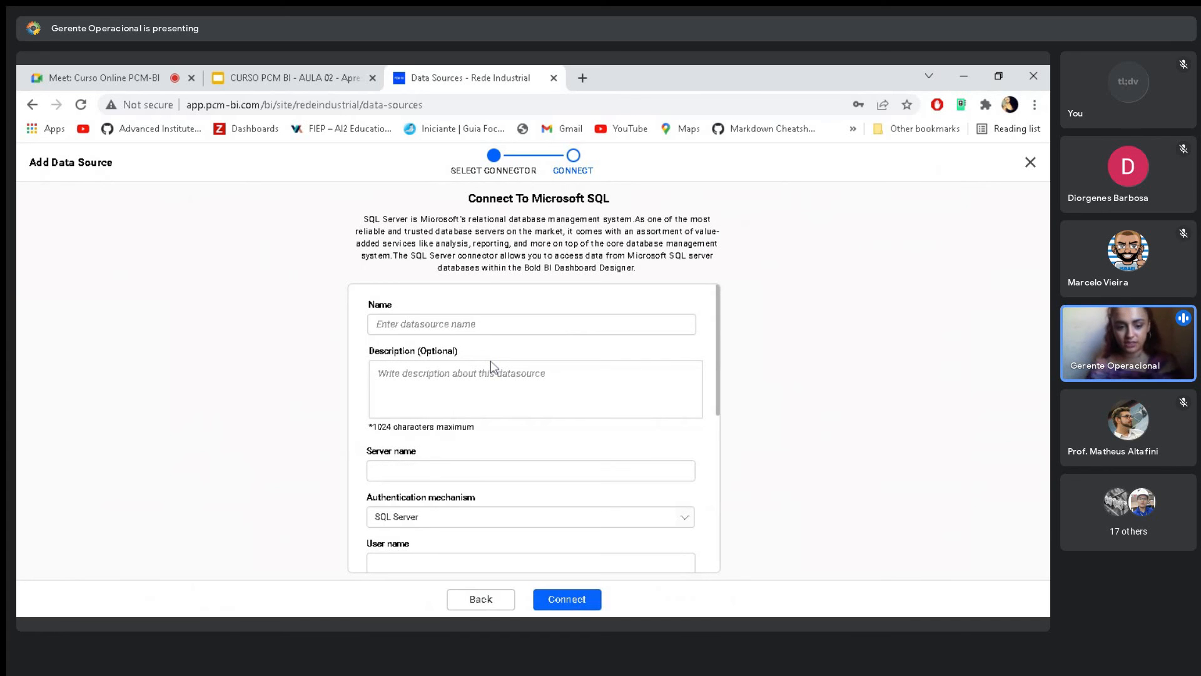
pyautogui.click(531, 324)
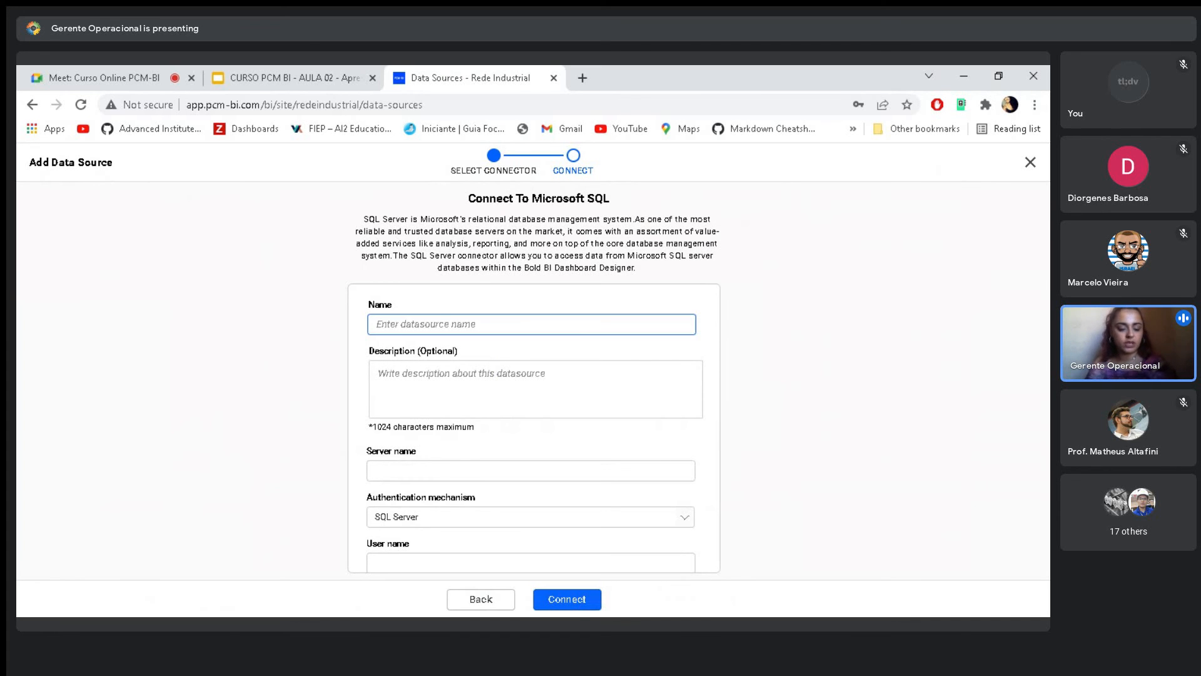
pyautogui.write('tes03')
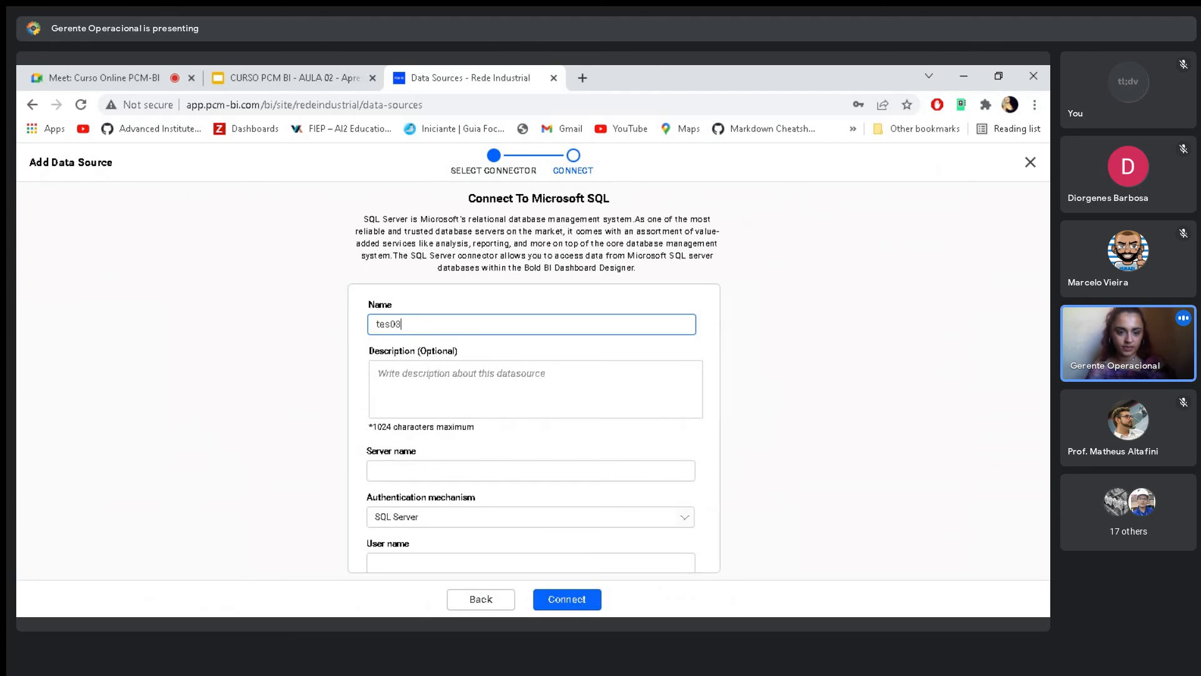
pyautogui.click(383, 369)
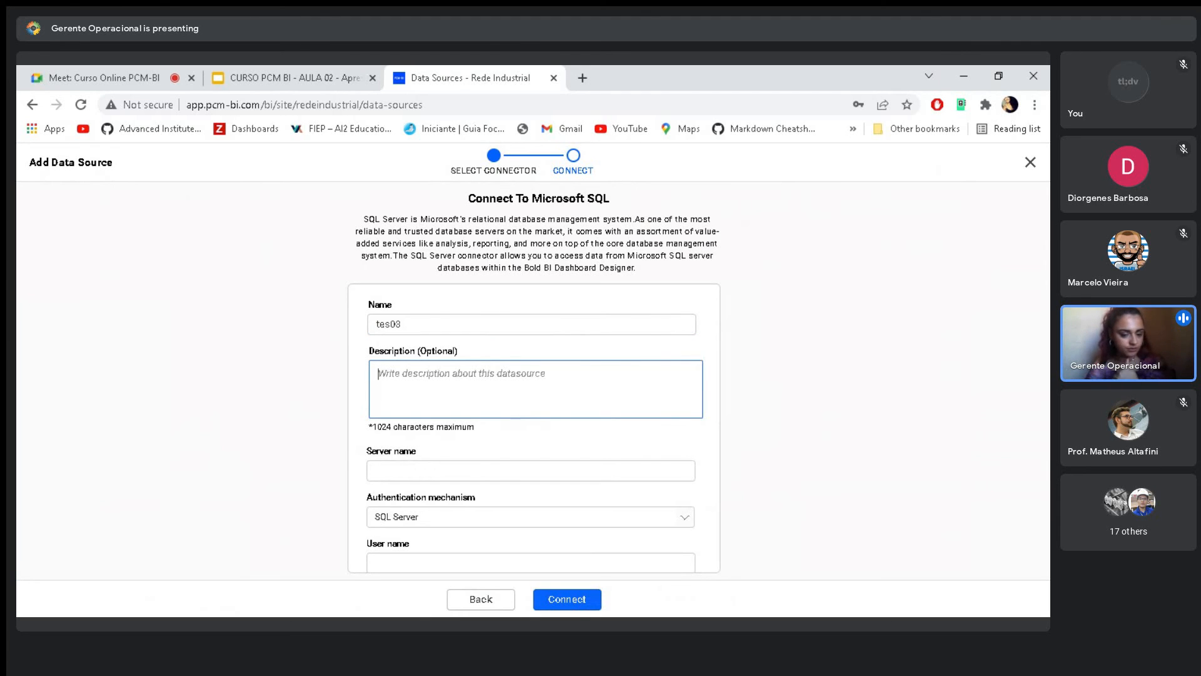
# - Fill in 177.70.99.229 as the server name of the SQL connection
pyautogui.scroll(-2, 447, 393)
pyautogui.click(443, 385)
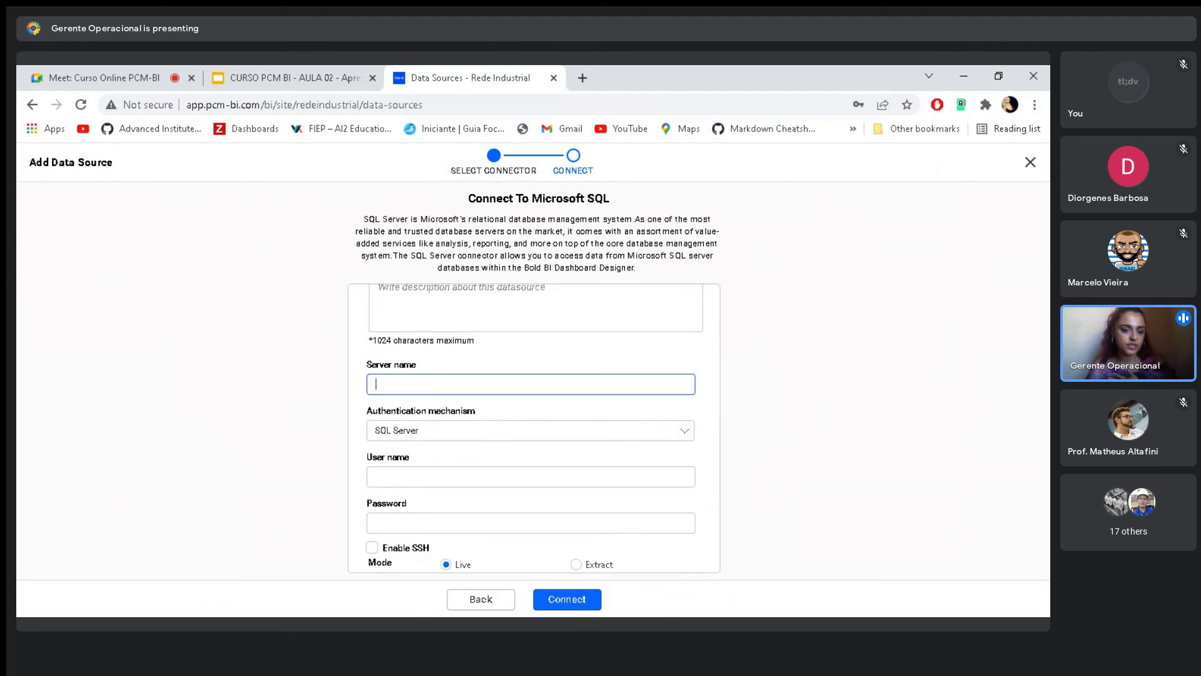
pyautogui.click(413, 350)
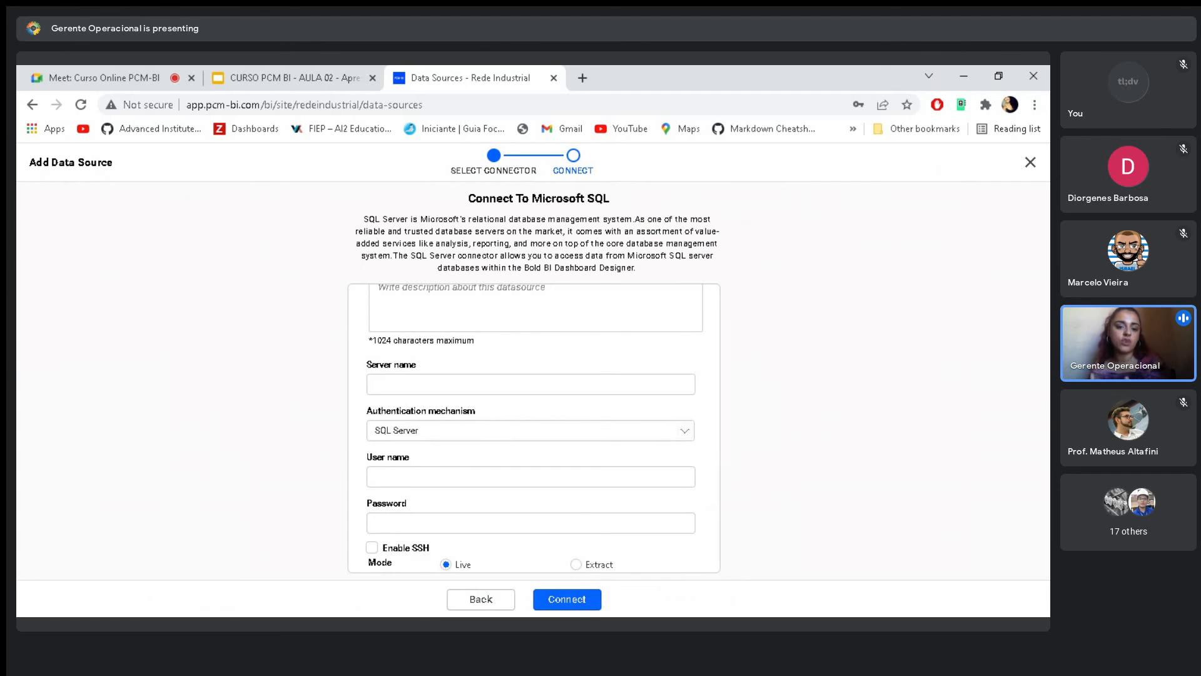
pyautogui.click(443, 385)
pyautogui.click(419, 407)
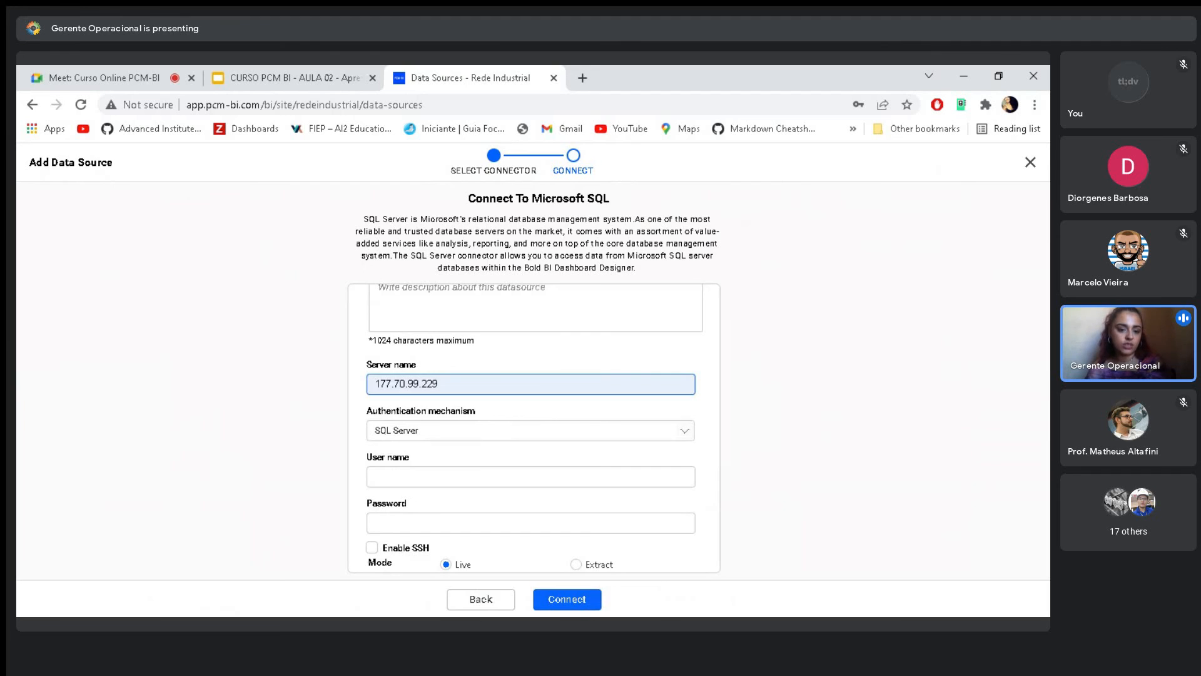
pyautogui.click(432, 364)
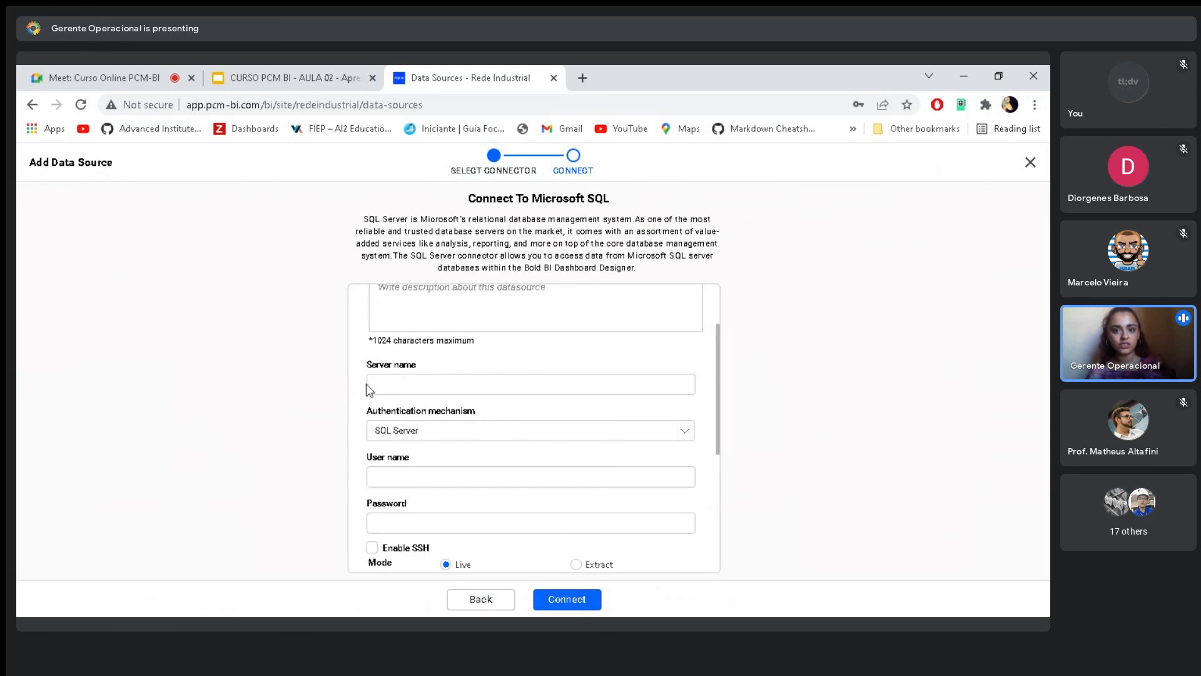
# - Choose SQL Server as the authentication mechanism and enter the server name 177.70.99.229 again
pyautogui.click(442, 435)
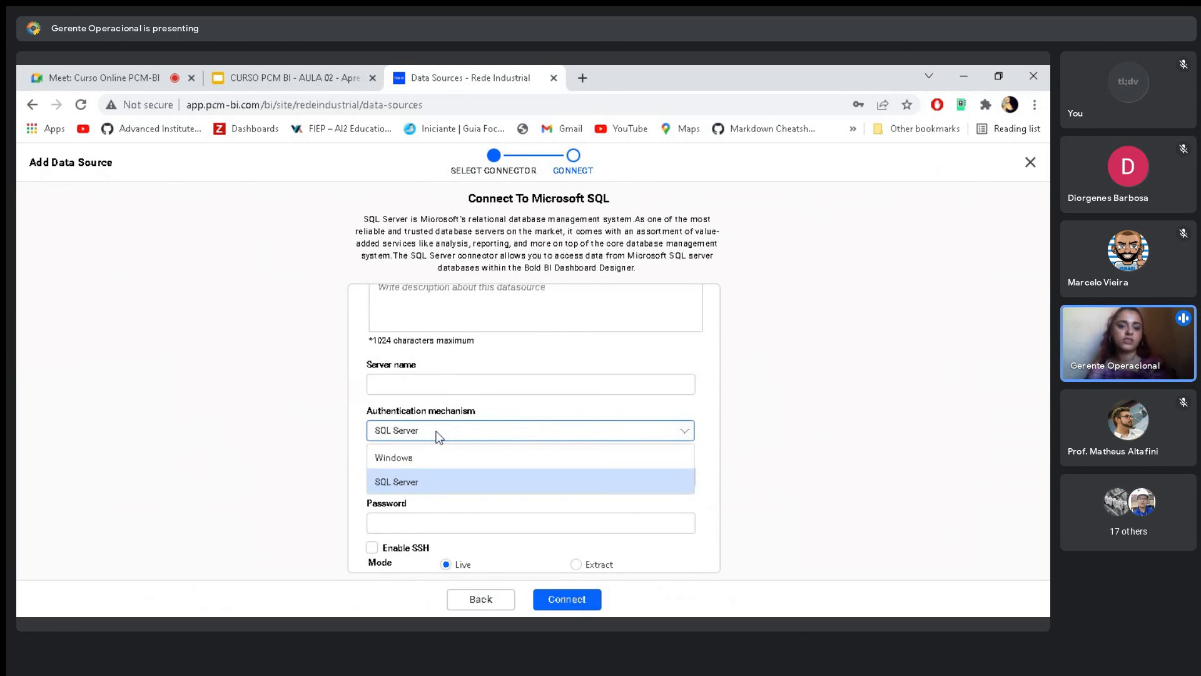
pyautogui.click(413, 481)
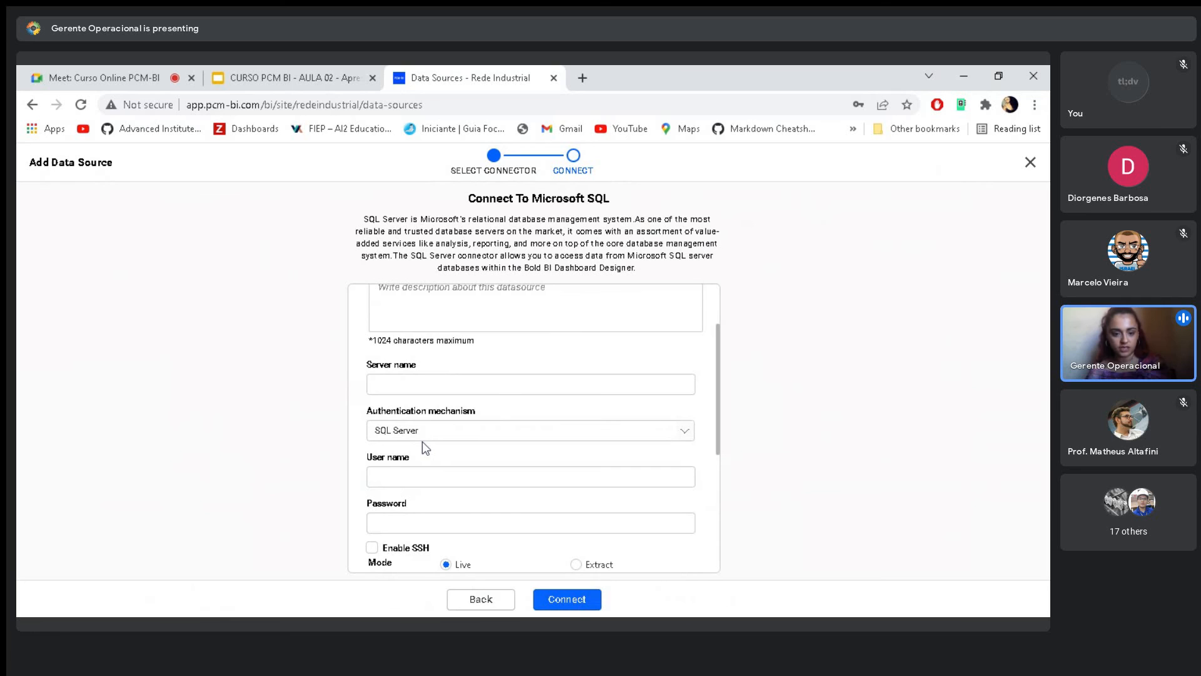
pyautogui.click(413, 384)
pyautogui.click(412, 465)
pyautogui.moveTo(438, 385); pyautogui.dragTo(338, 387)
pyautogui.click(455, 464)
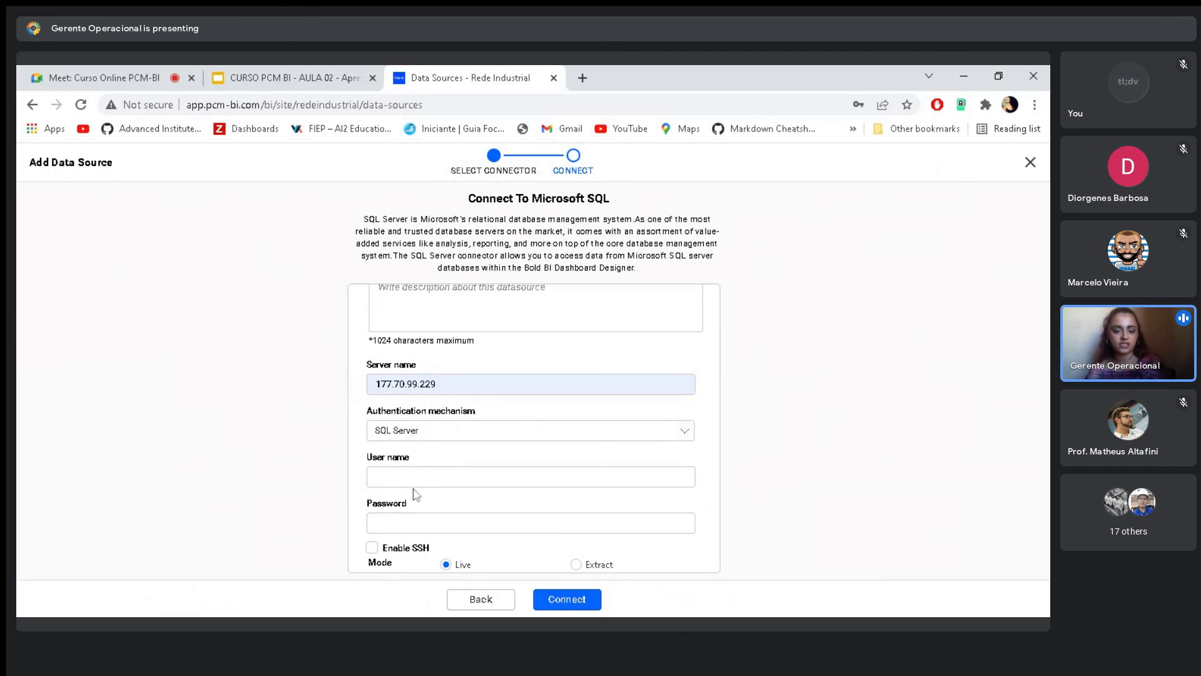
# - Clear the server name of the SQL connection
pyautogui.doubleClick(436, 384)
pyautogui.click(437, 385)
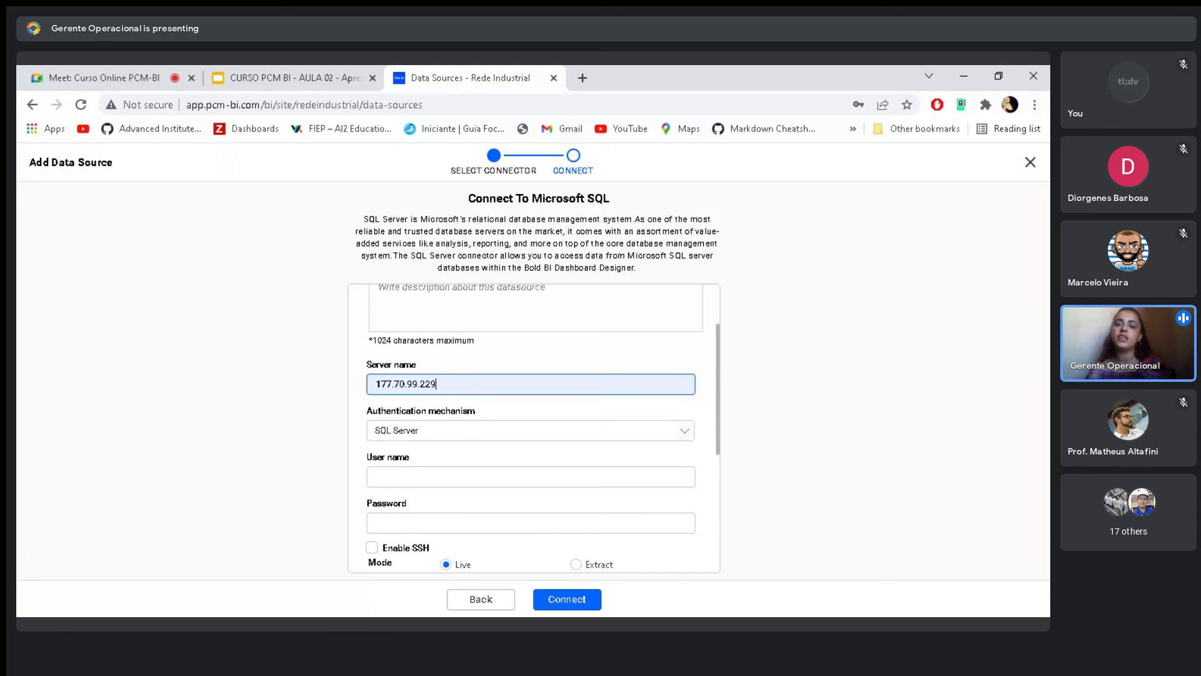
pyautogui.hotkey('ctrl', 'a')
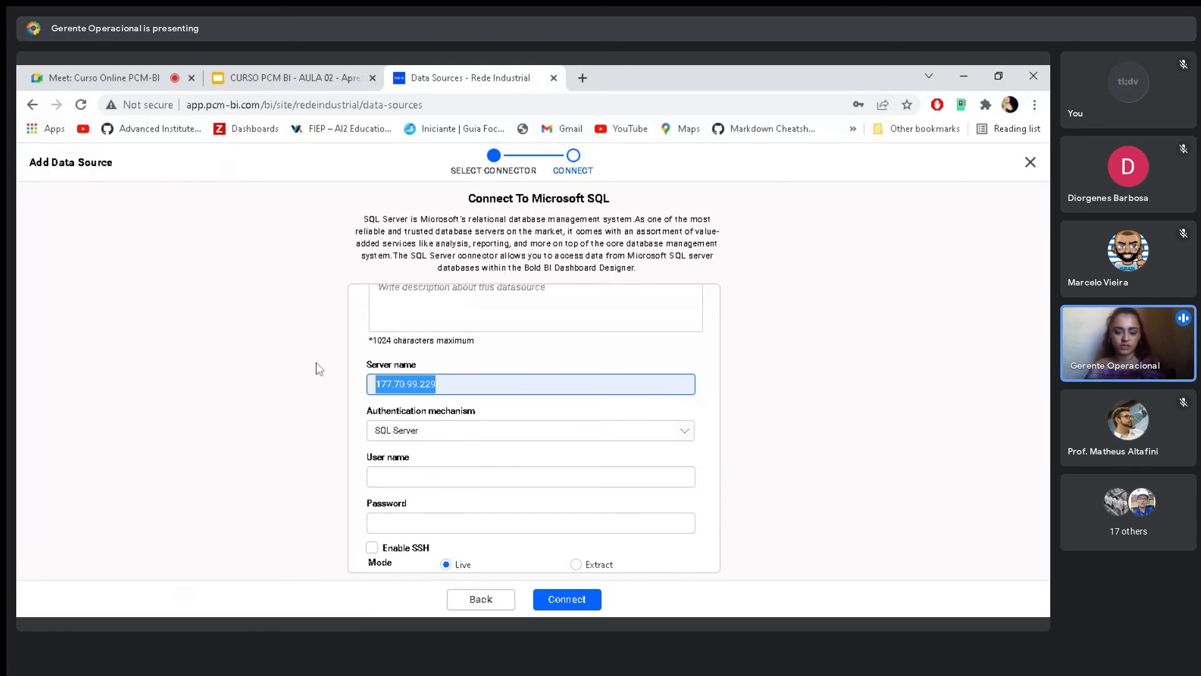
pyautogui.press('BackSpace')
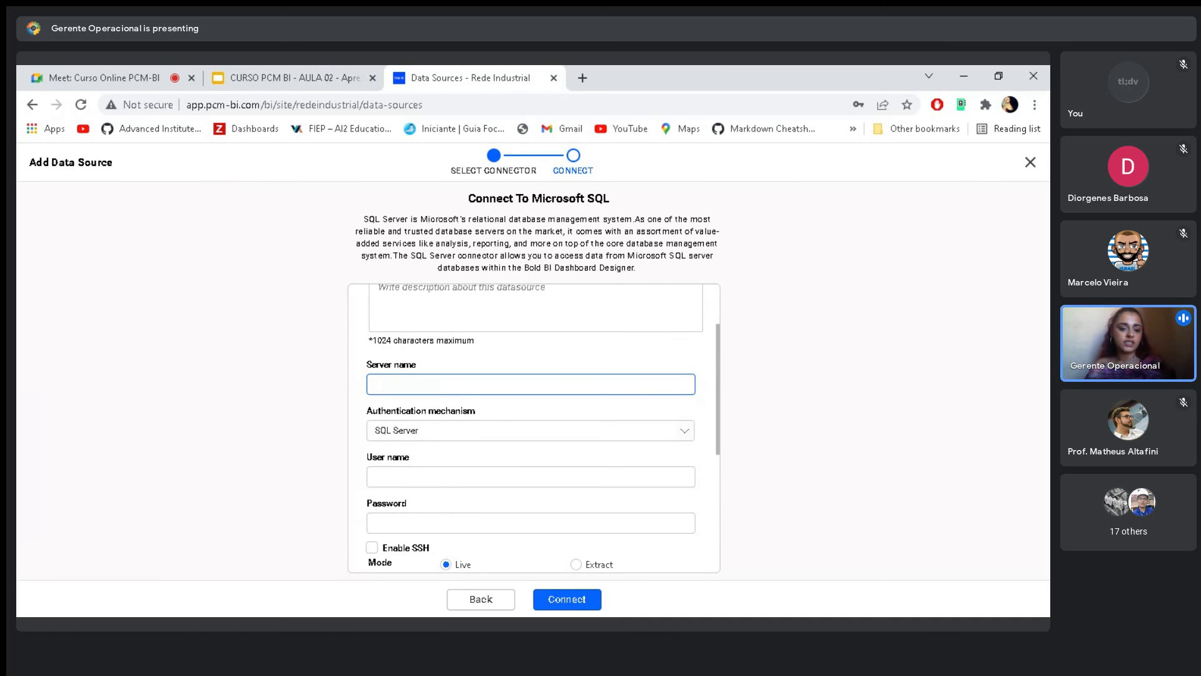
# - Examine the connection's credential fields, SSH option, Live and Extract modes, user impersonation and database selection
pyautogui.scroll(-2, 534, 429)
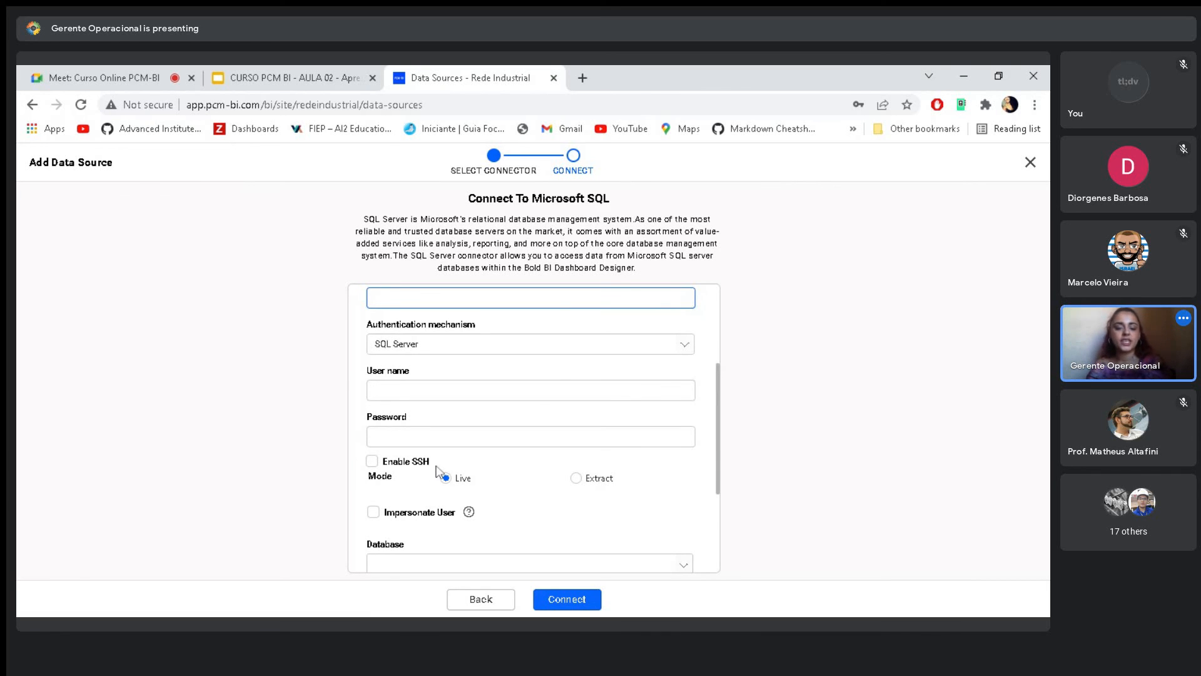
pyautogui.scroll(-1, 436, 467)
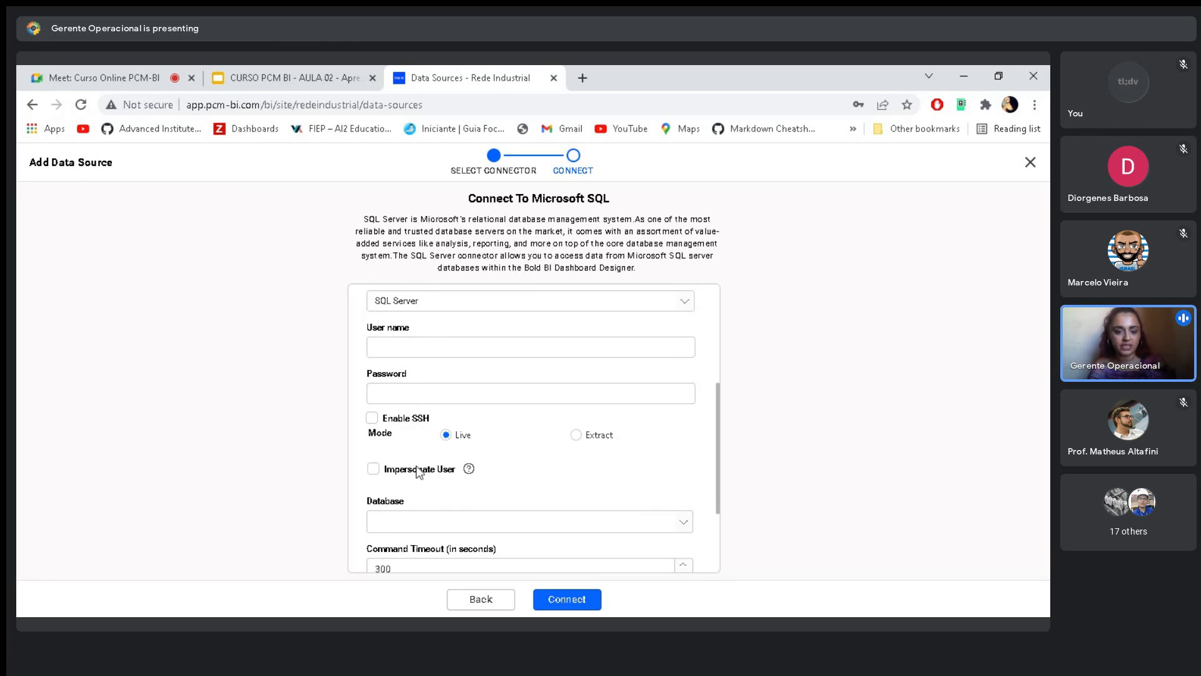
pyautogui.scroll(1, 418, 477)
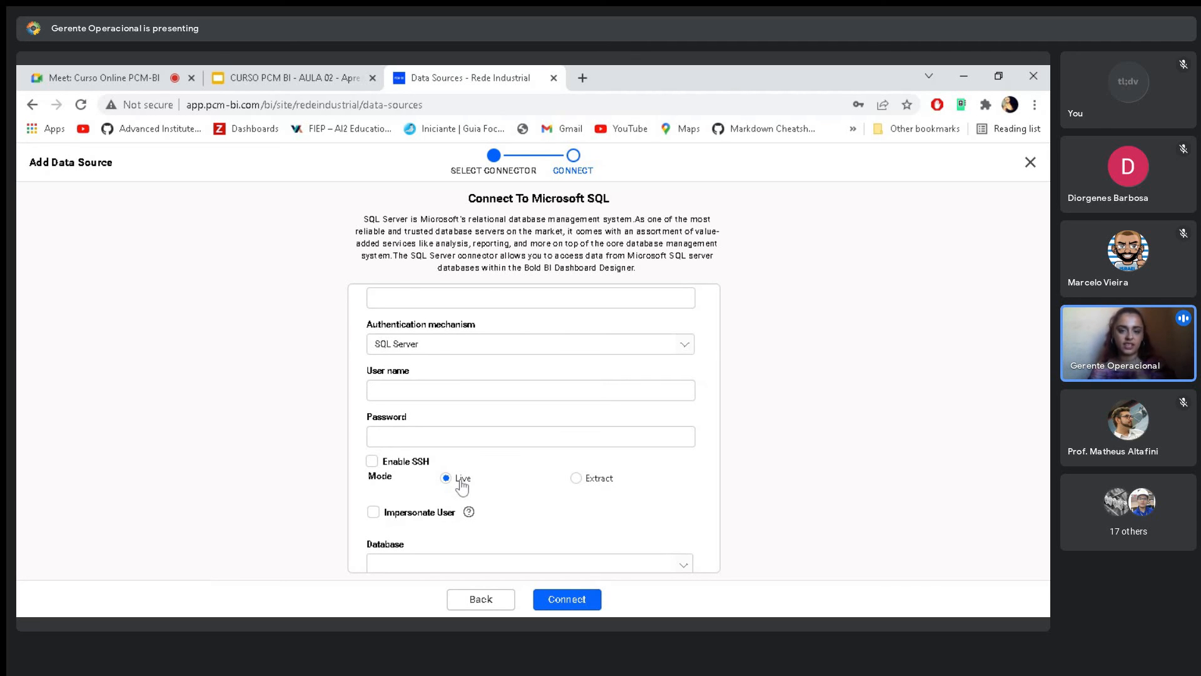
pyautogui.scroll(-1, 462, 487)
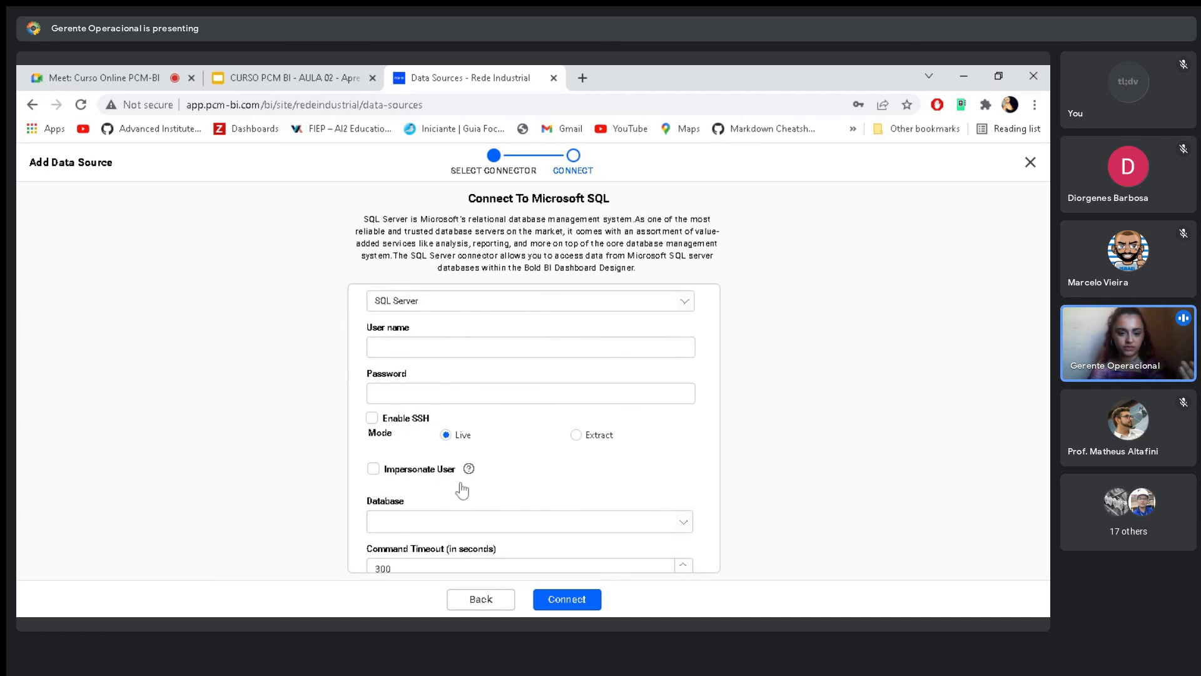
pyautogui.scroll(-3, 463, 487)
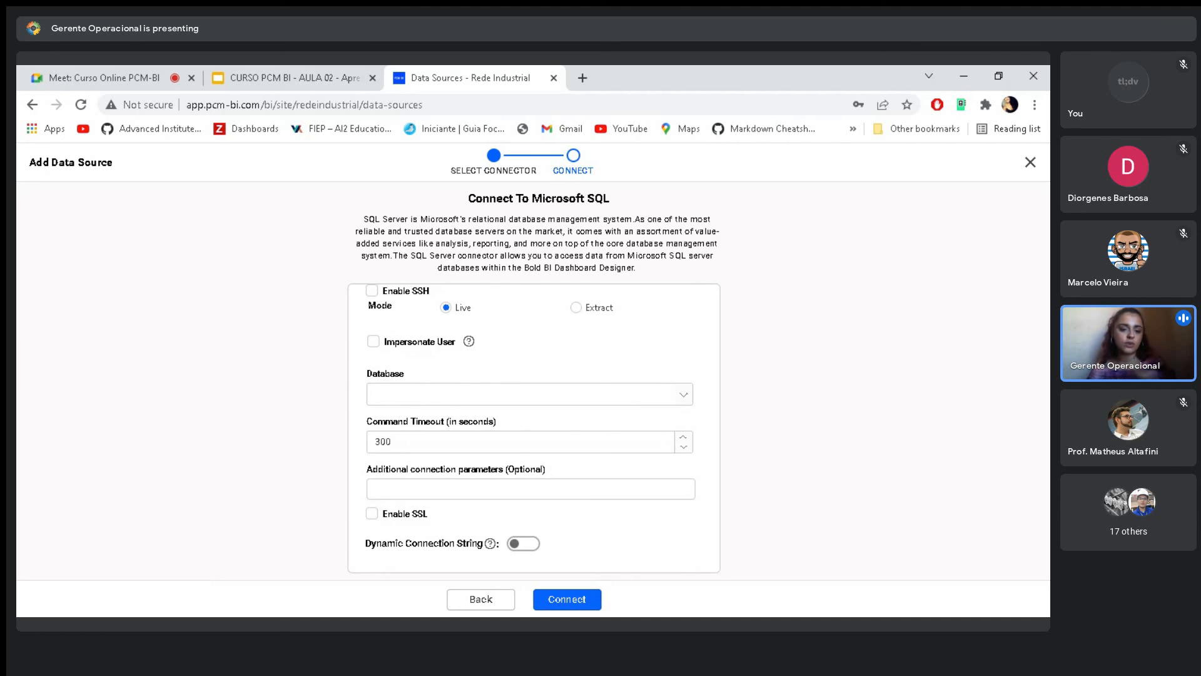
pyautogui.scroll(5, 534, 429)
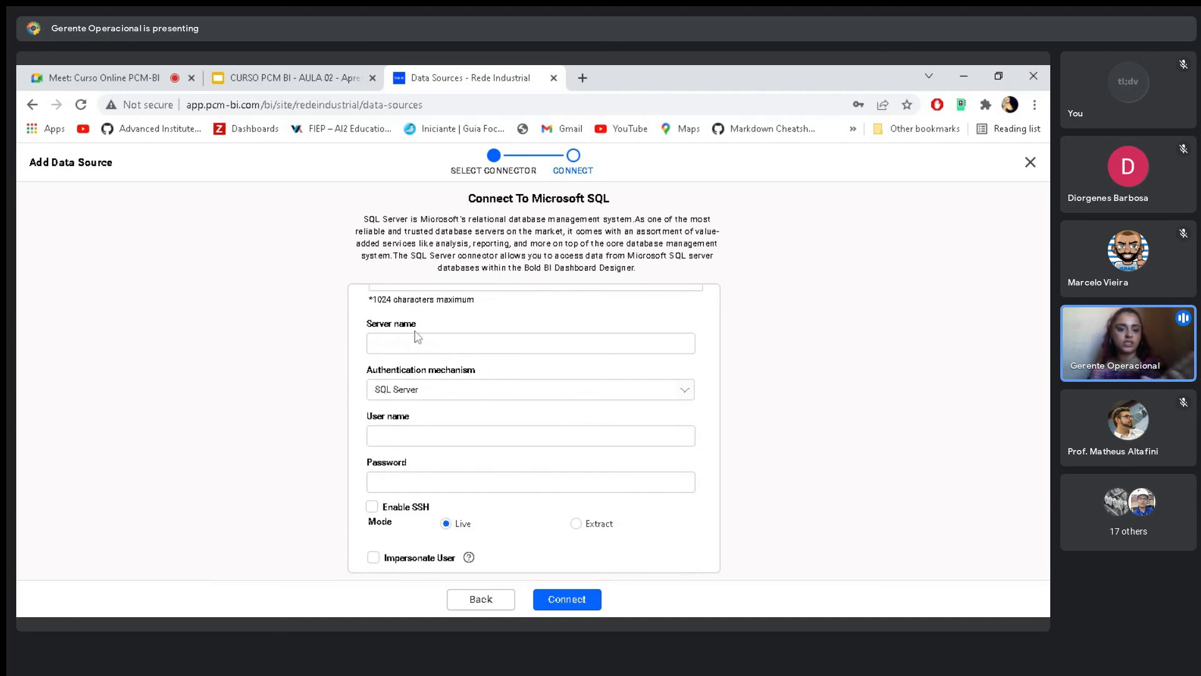
pyautogui.scroll(-4, 373, 477)
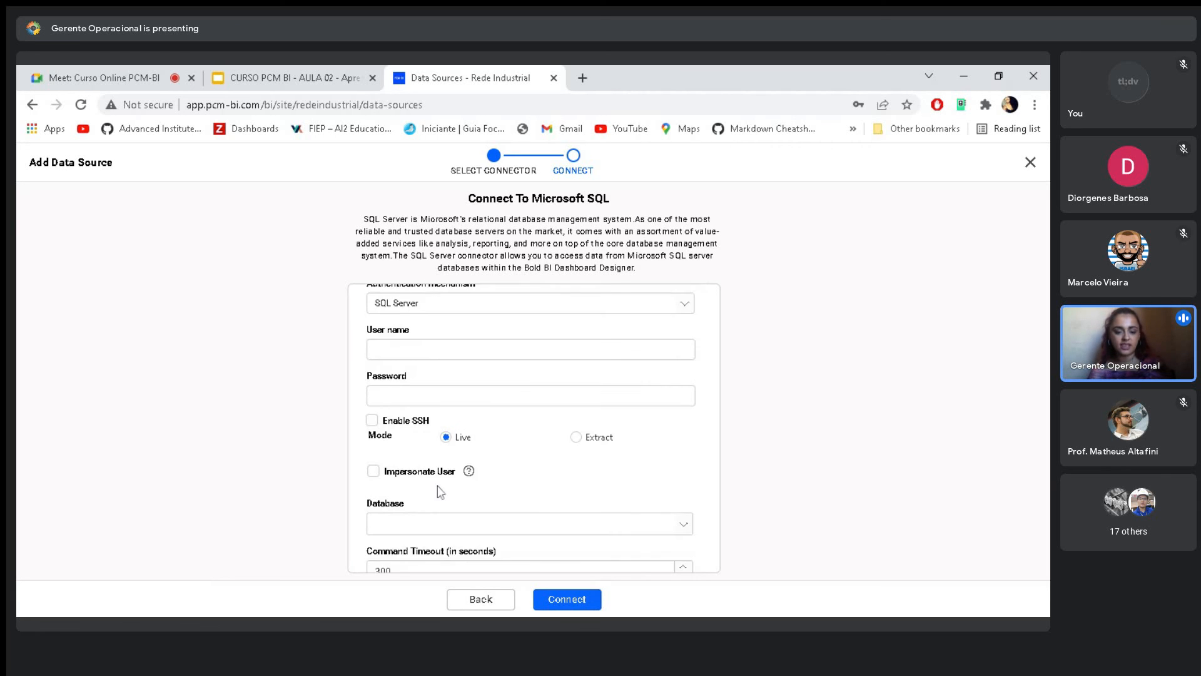
pyautogui.click(396, 438)
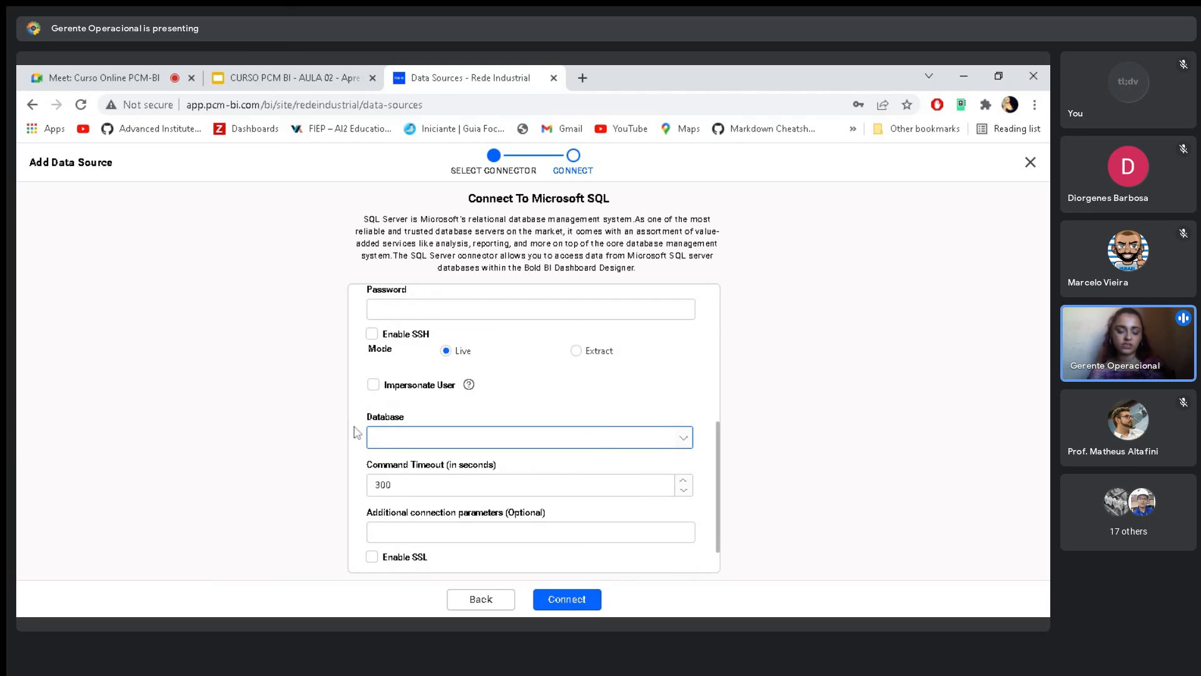
pyautogui.scroll(3, 503, 492)
pyautogui.scroll(2, 502, 493)
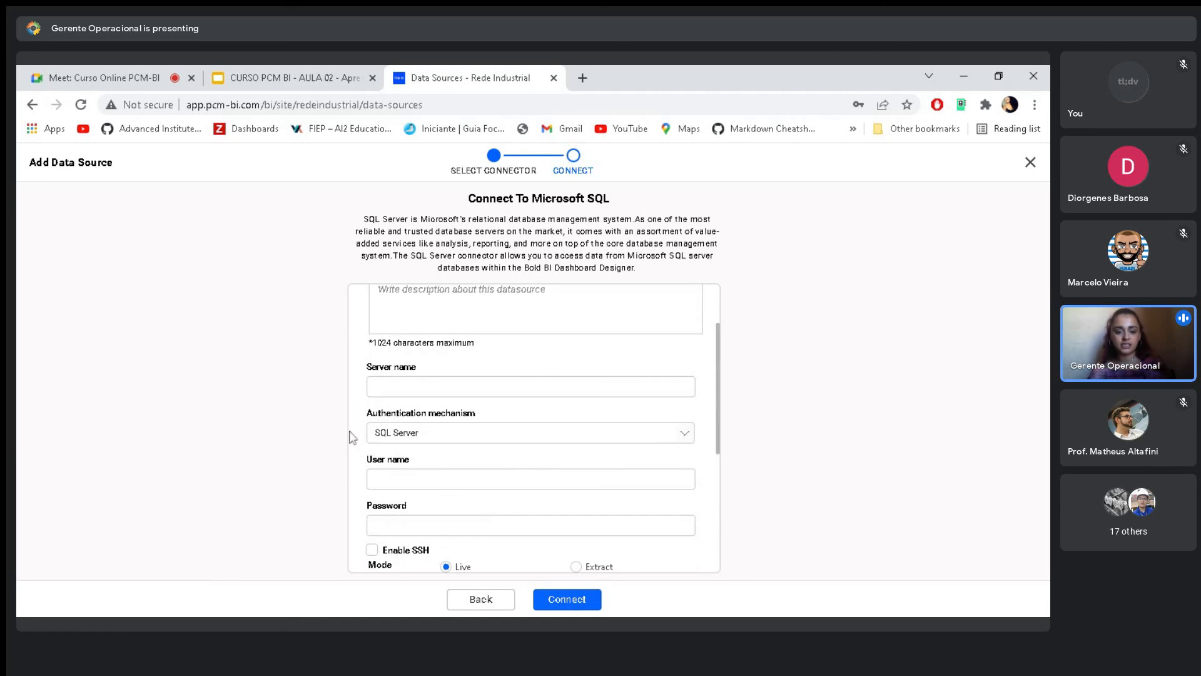
pyautogui.scroll(-6, 485, 504)
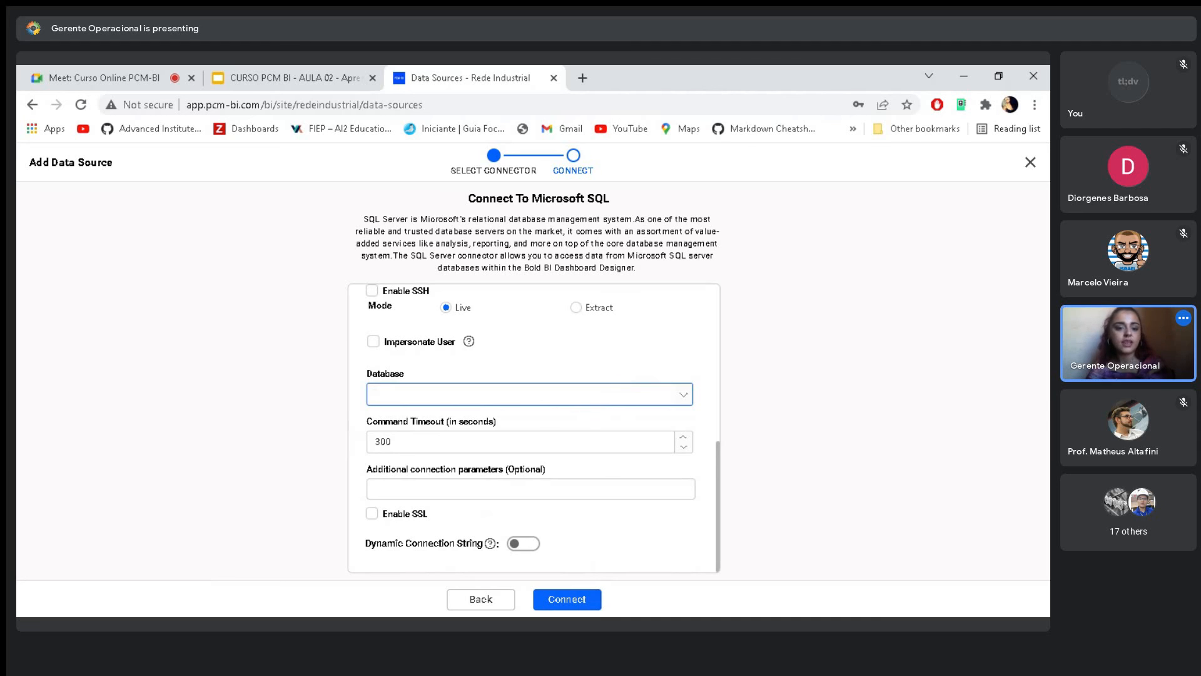
pyautogui.click(296, 442)
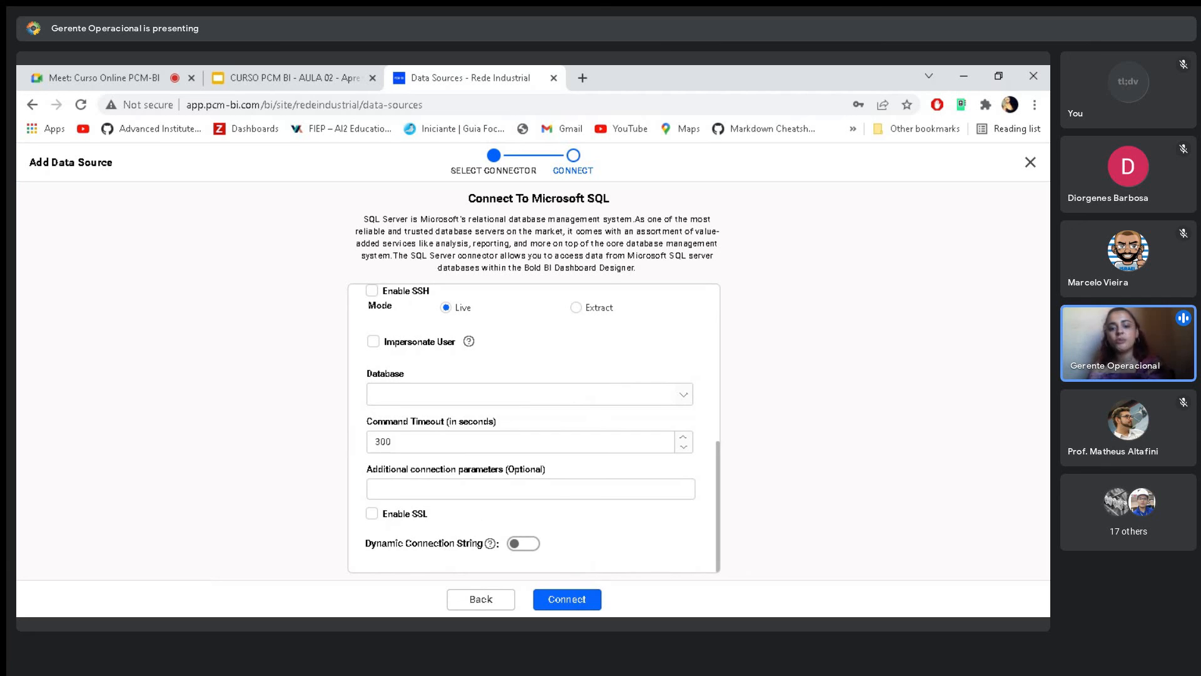
# - Review the whole connection form, including the command timeout, additional parameters, SSL and dynamic connection string options
pyautogui.scroll(8, 535, 428)
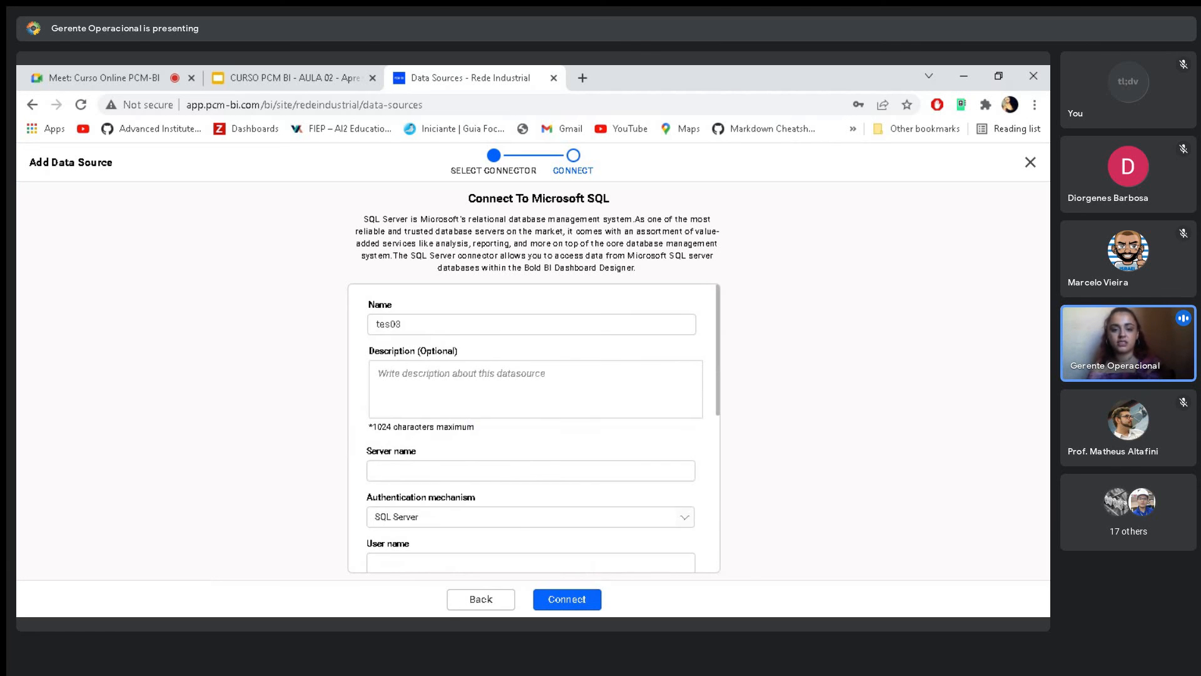
pyautogui.scroll(-8, 485, 510)
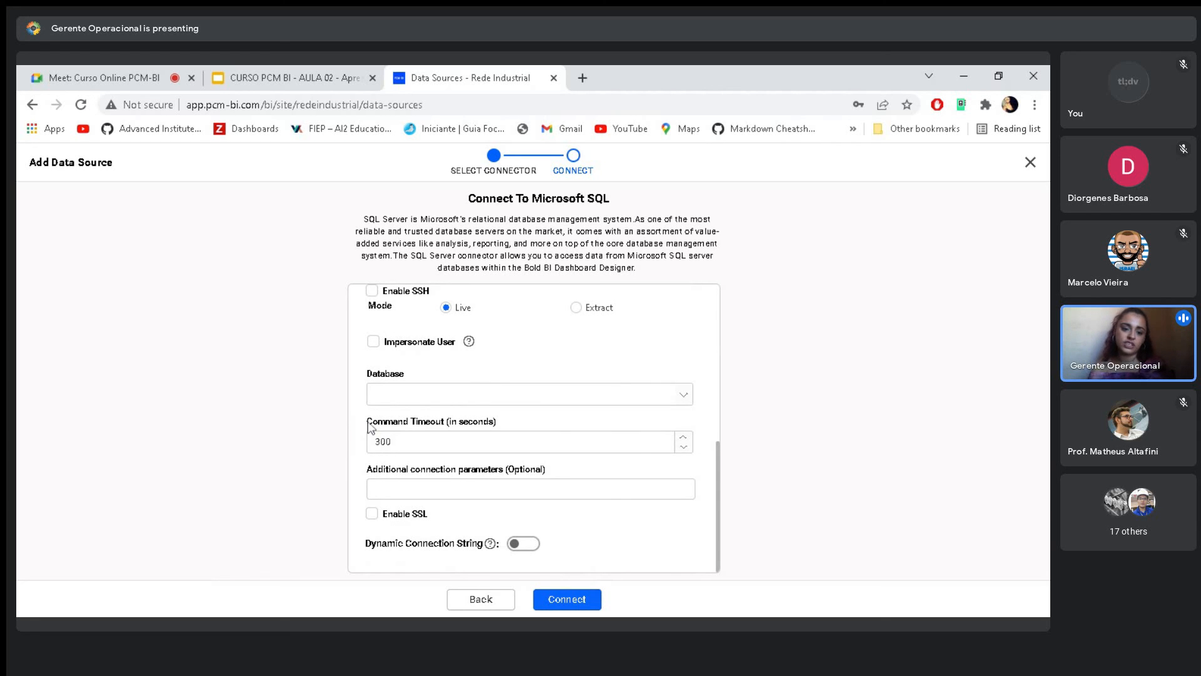
pyautogui.click(390, 442)
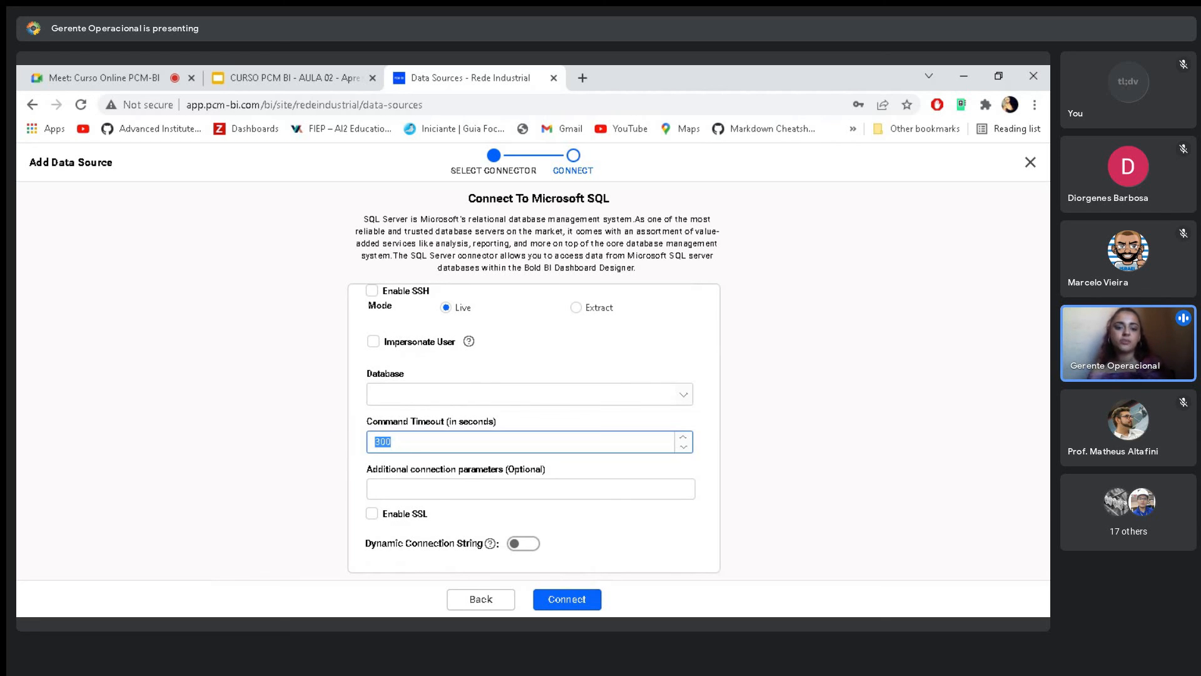
pyautogui.click(528, 421)
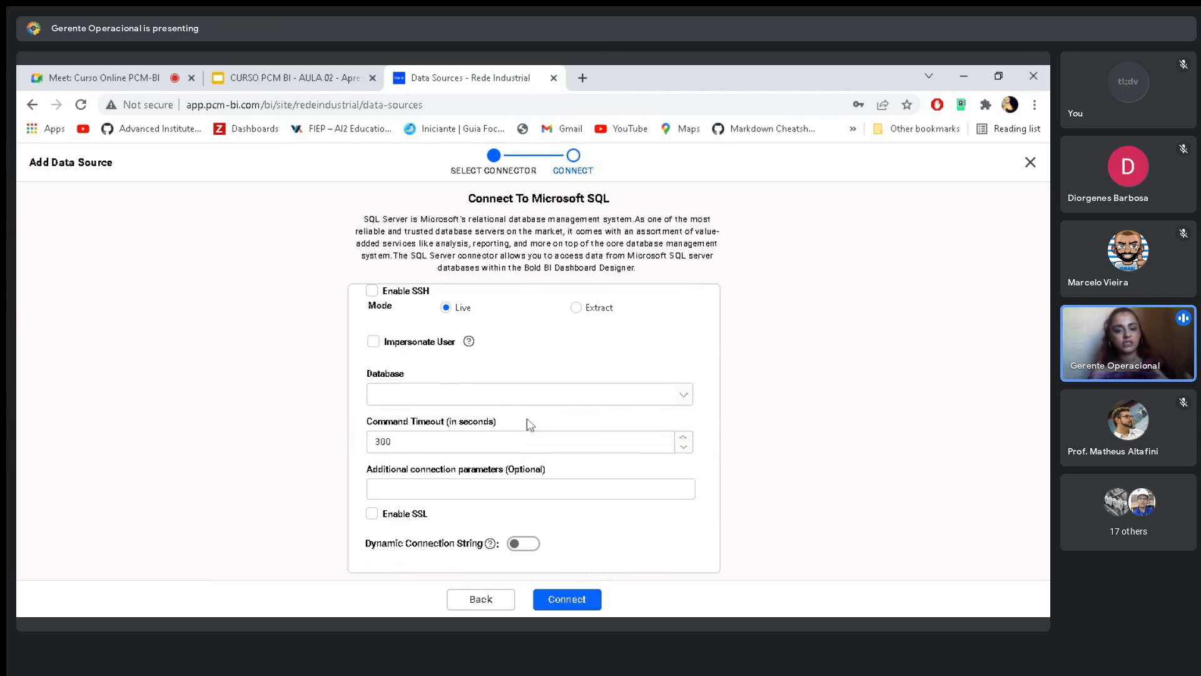
pyautogui.scroll(1, 452, 410)
pyautogui.scroll(3, 469, 415)
pyautogui.scroll(-4, 488, 461)
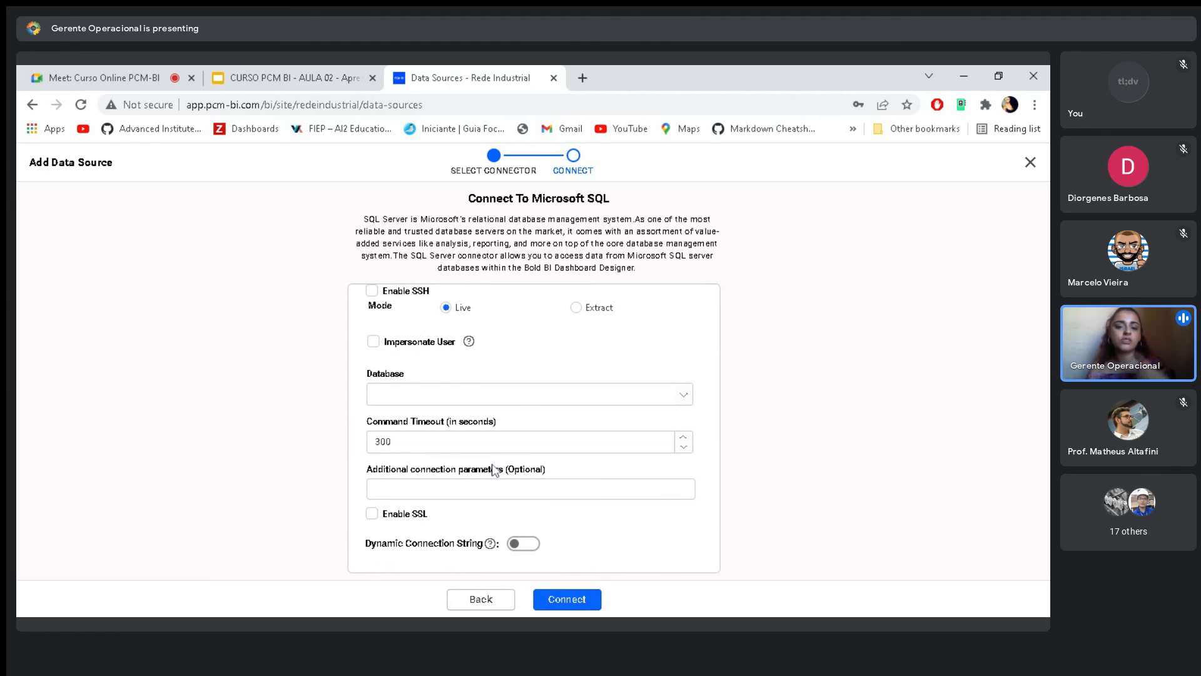
pyautogui.scroll(1, 495, 469)
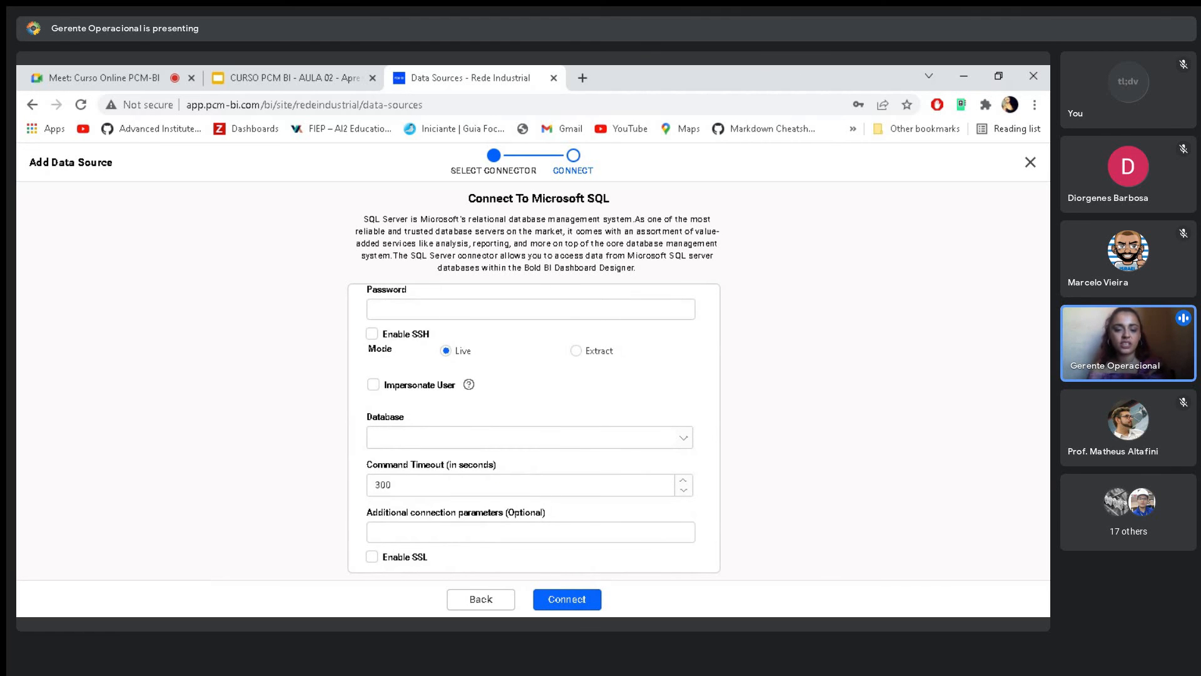
pyautogui.scroll(-1, 595, 491)
pyautogui.scroll(5, 563, 500)
pyautogui.scroll(-5, 514, 497)
pyautogui.scroll(3, 512, 444)
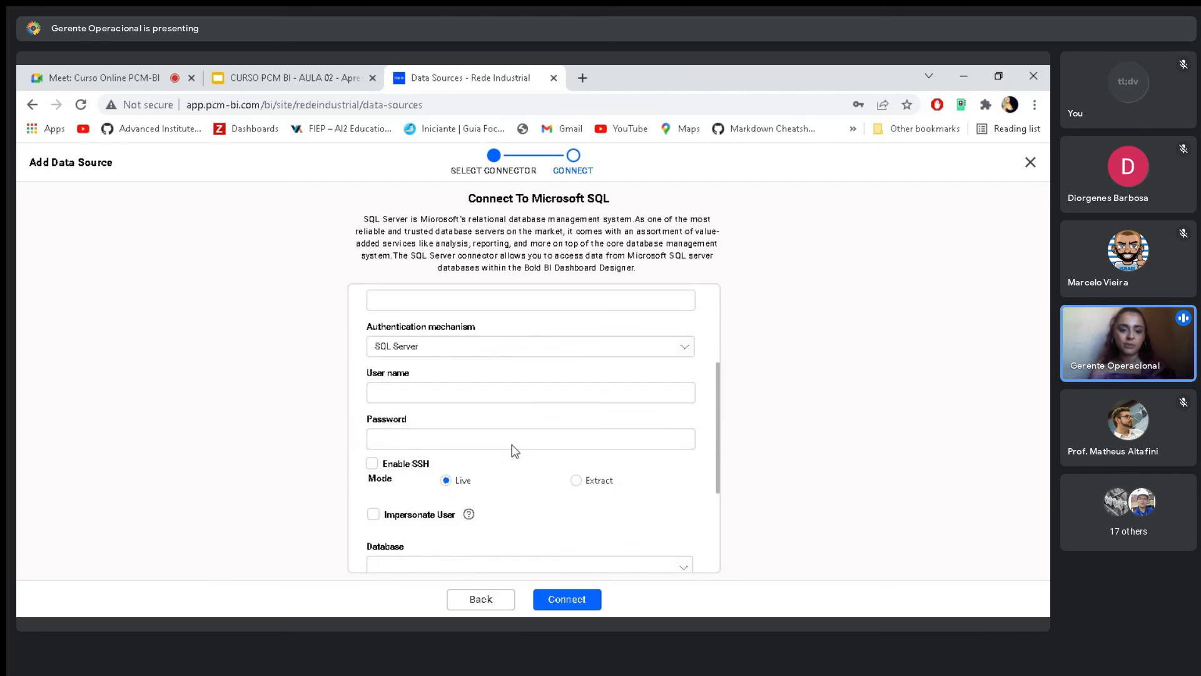
pyautogui.scroll(4, 512, 444)
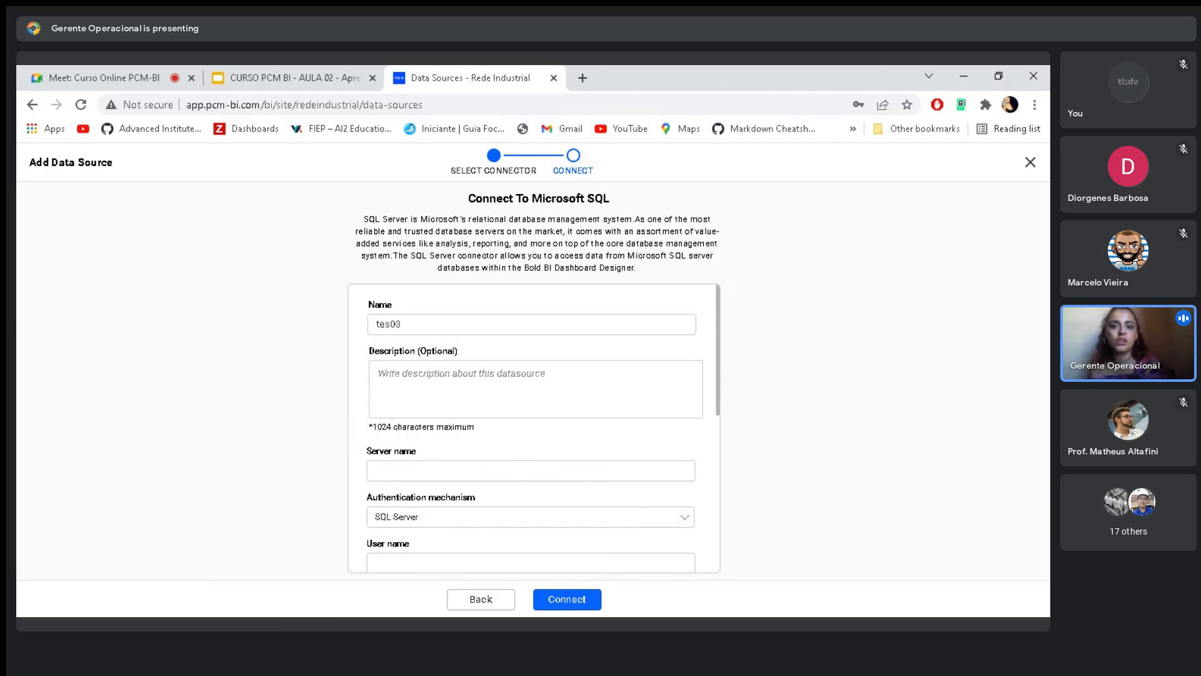
# - Try to connect tes03 with the server, credentials and database left blank, and check which fields are required
pyautogui.click(585, 601)
pyautogui.scroll(-2, 643, 478)
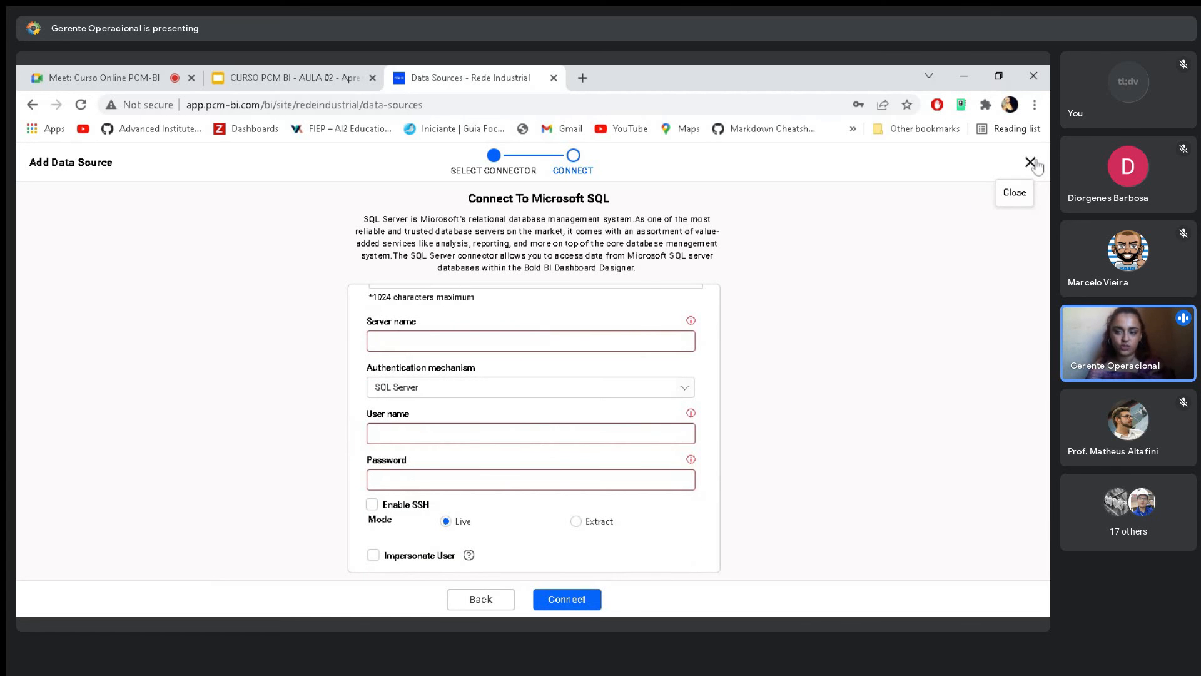
pyautogui.scroll(-3, 504, 338)
pyautogui.scroll(1, 437, 370)
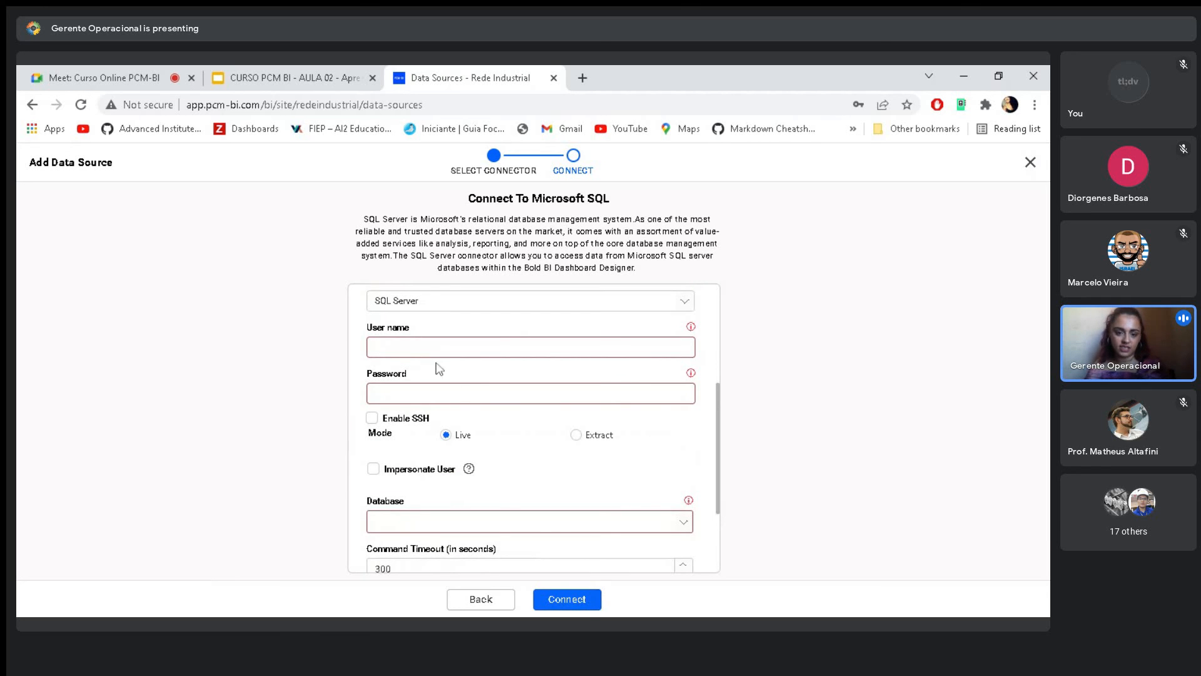
# - Close the Microsoft SQL connection form and open the CURSO_PCM_BI_SQL data source for editing
pyautogui.click(1030, 164)
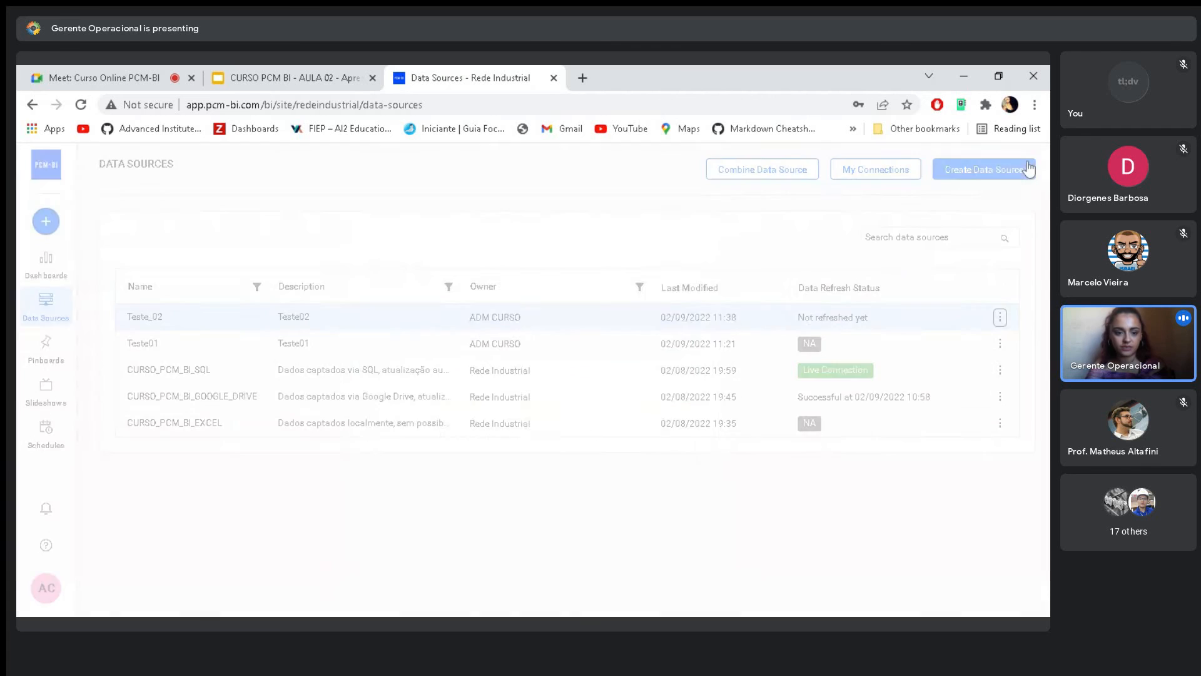
pyautogui.click(1000, 372)
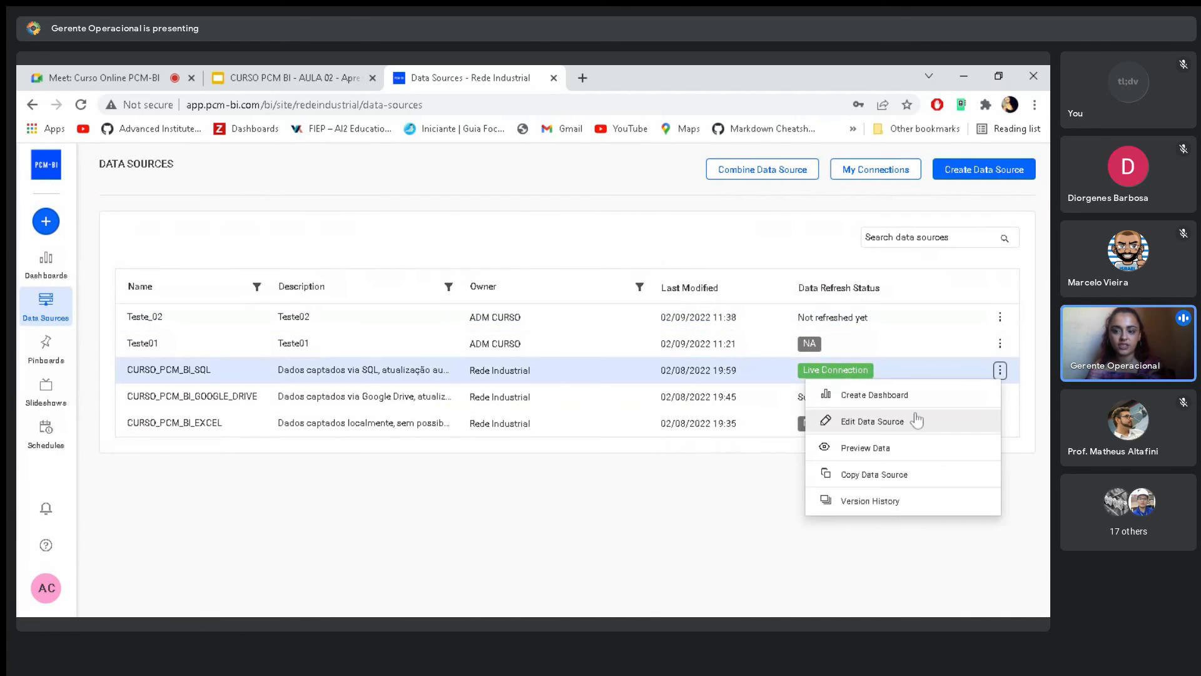
pyautogui.click(873, 422)
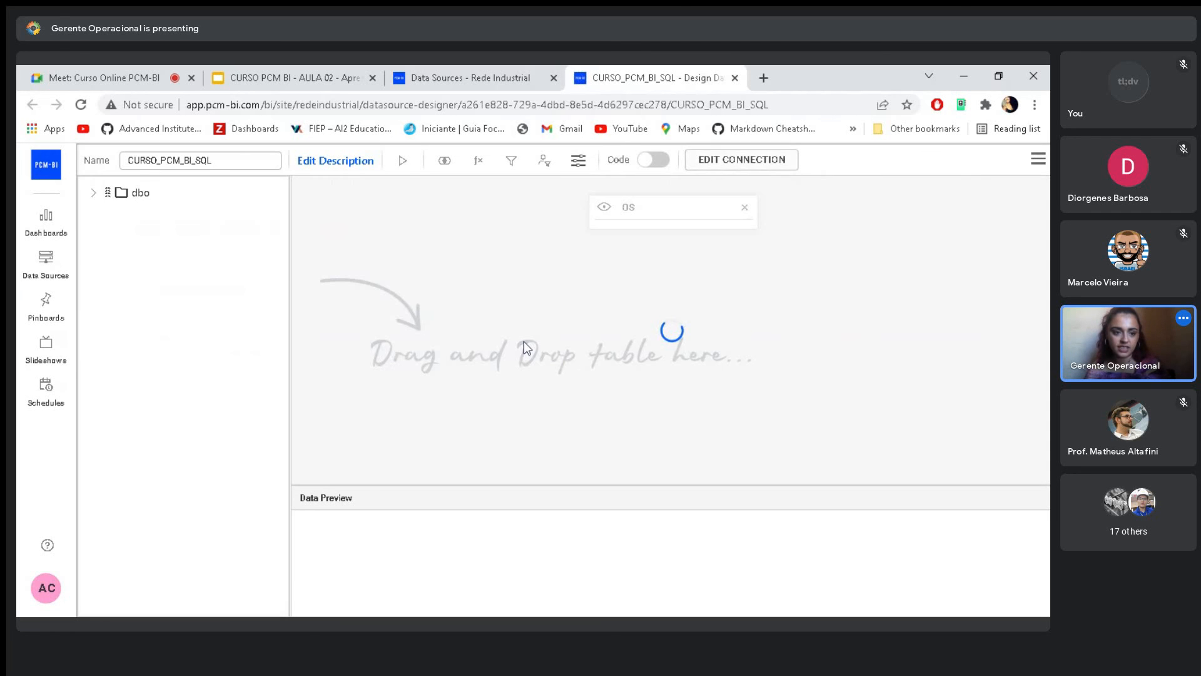
# - Browse the tables of the dbo schema, locate the OS table, and collapse the schema again
pyautogui.click(94, 194)
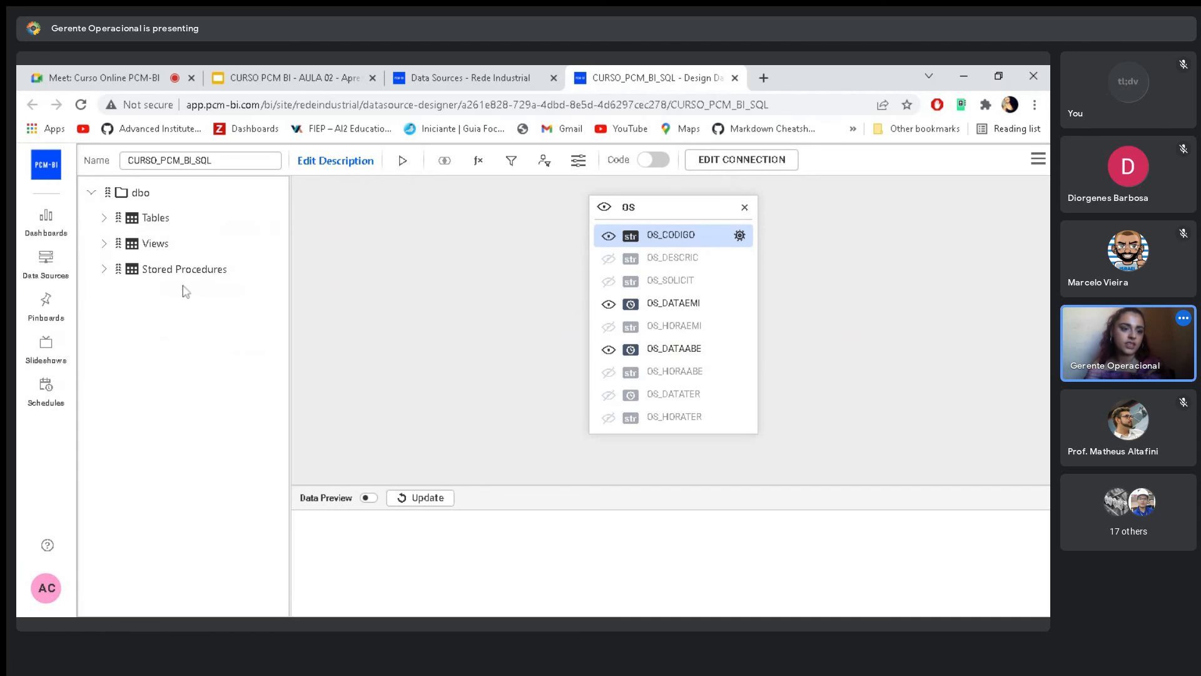
pyautogui.click(103, 218)
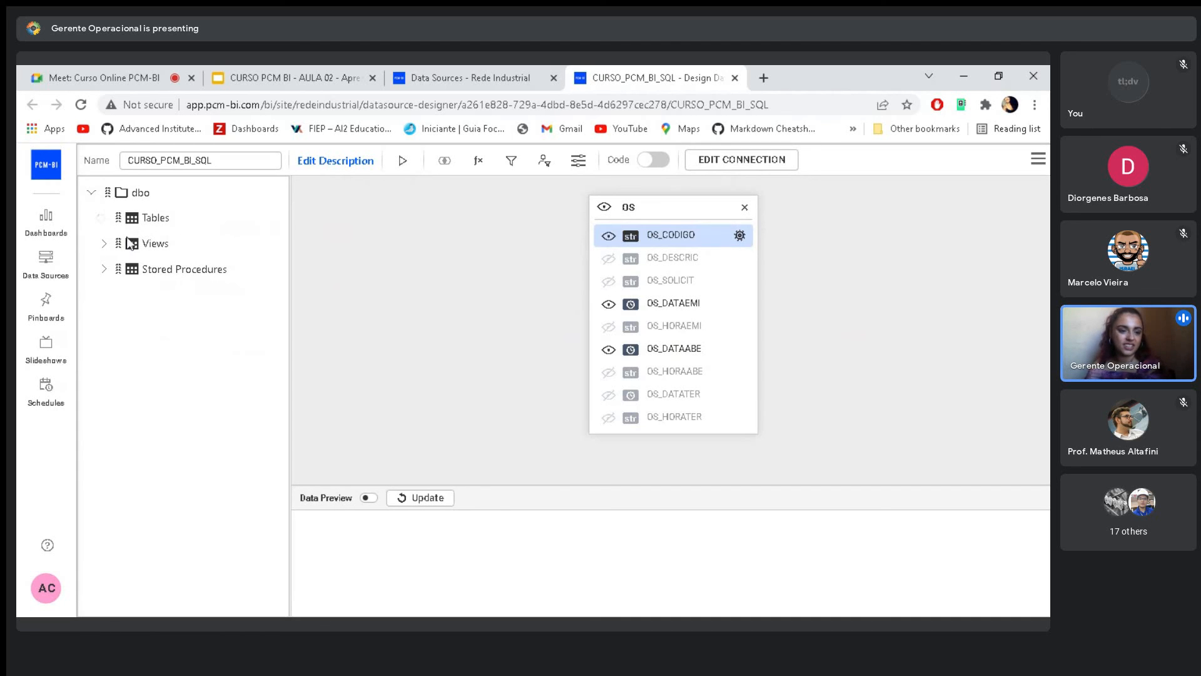
pyautogui.scroll(-4, 180, 347)
pyautogui.scroll(-20, 179, 347)
pyautogui.scroll(-20, 198, 354)
pyautogui.scroll(-20, 200, 365)
pyautogui.scroll(-20, 200, 376)
pyautogui.scroll(-20, 198, 387)
pyautogui.scroll(-10, 195, 401)
pyautogui.scroll(20, 200, 381)
pyautogui.scroll(-20, 202, 375)
pyautogui.scroll(4, 200, 394)
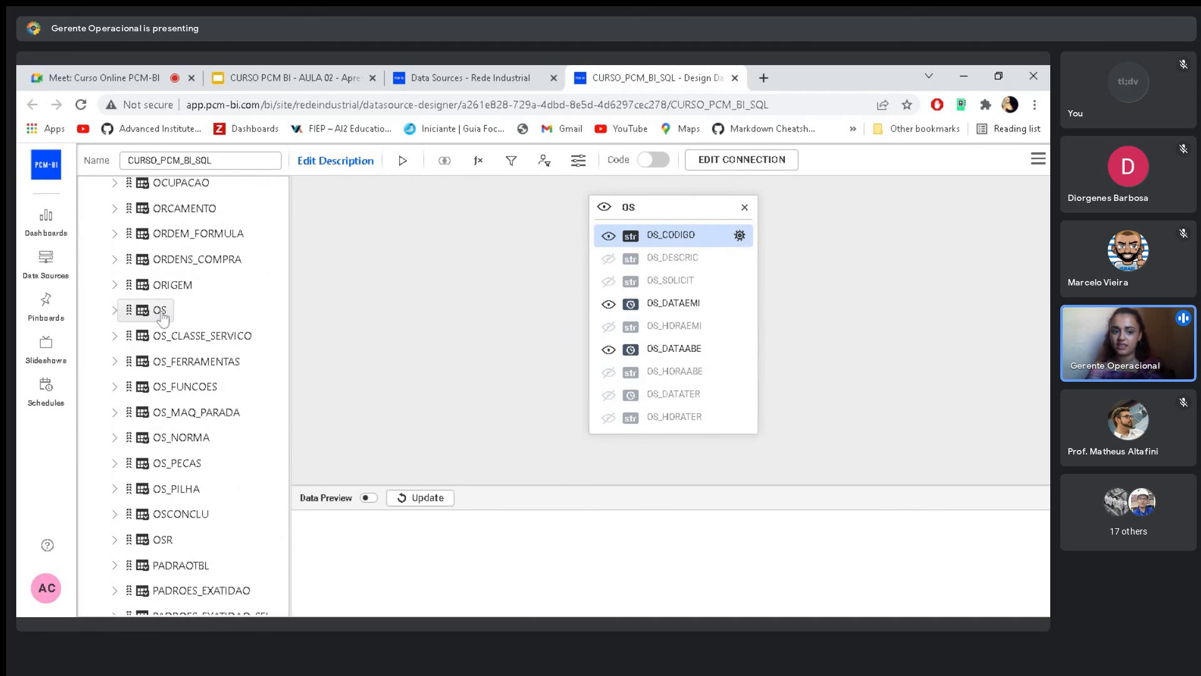
pyautogui.scroll(20, 164, 320)
pyautogui.scroll(20, 180, 323)
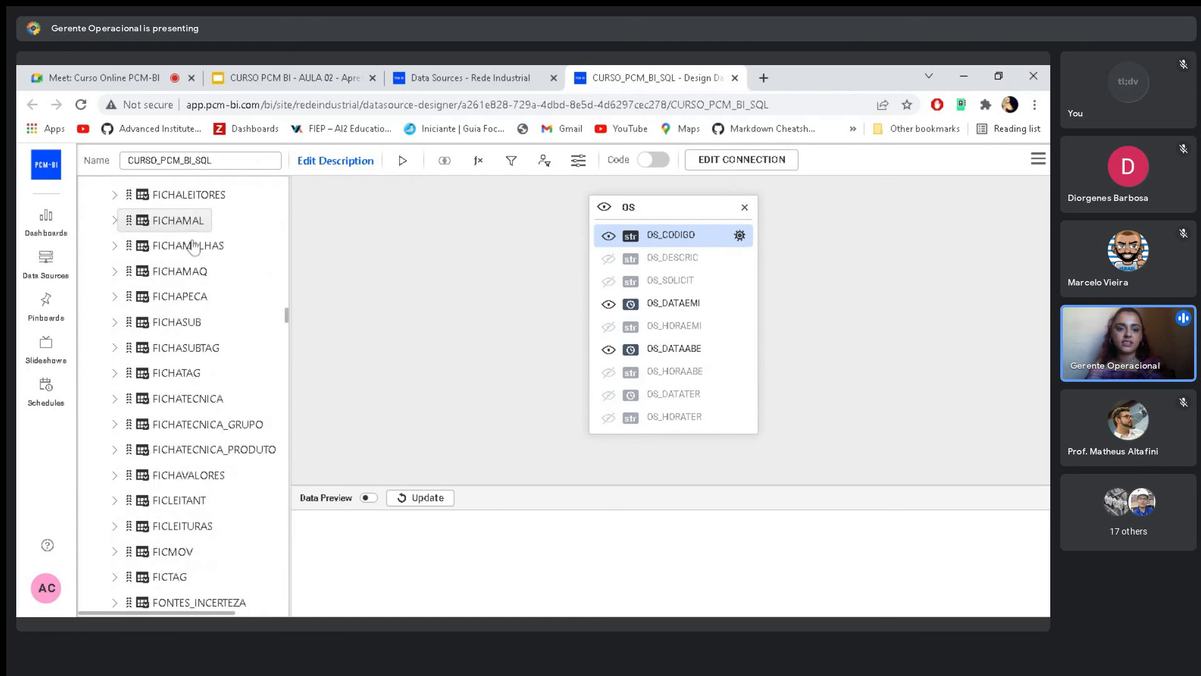
pyautogui.moveTo(288, 317); pyautogui.dragTo(276, 119)
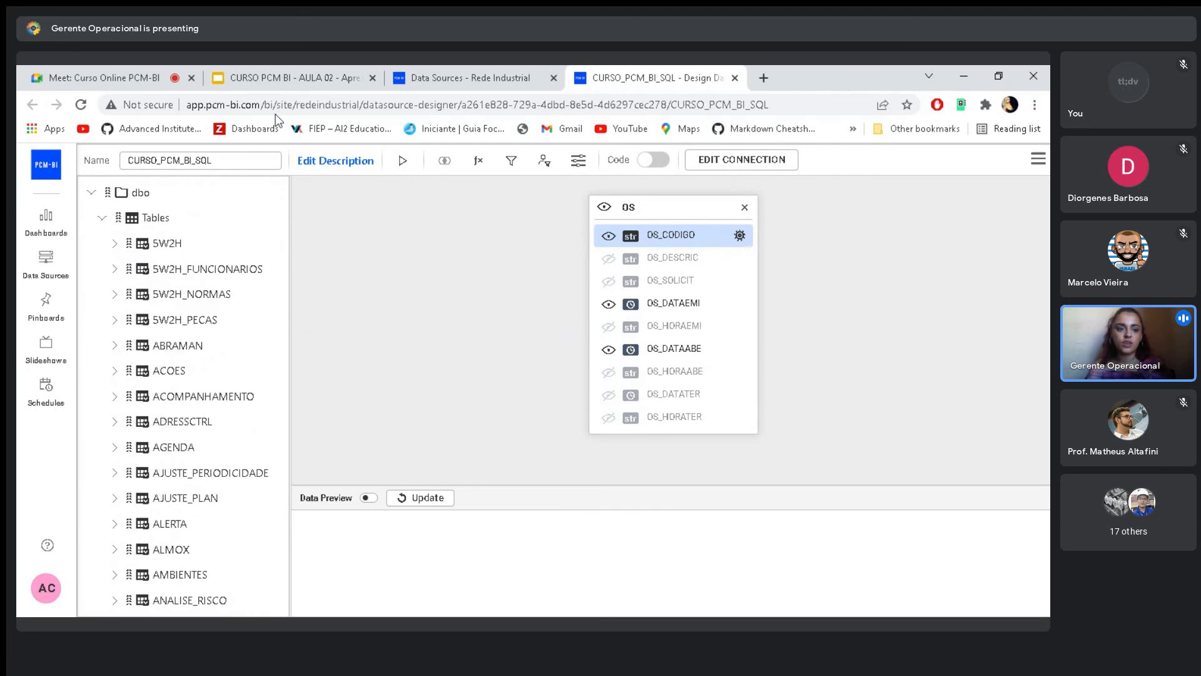
pyautogui.click(92, 193)
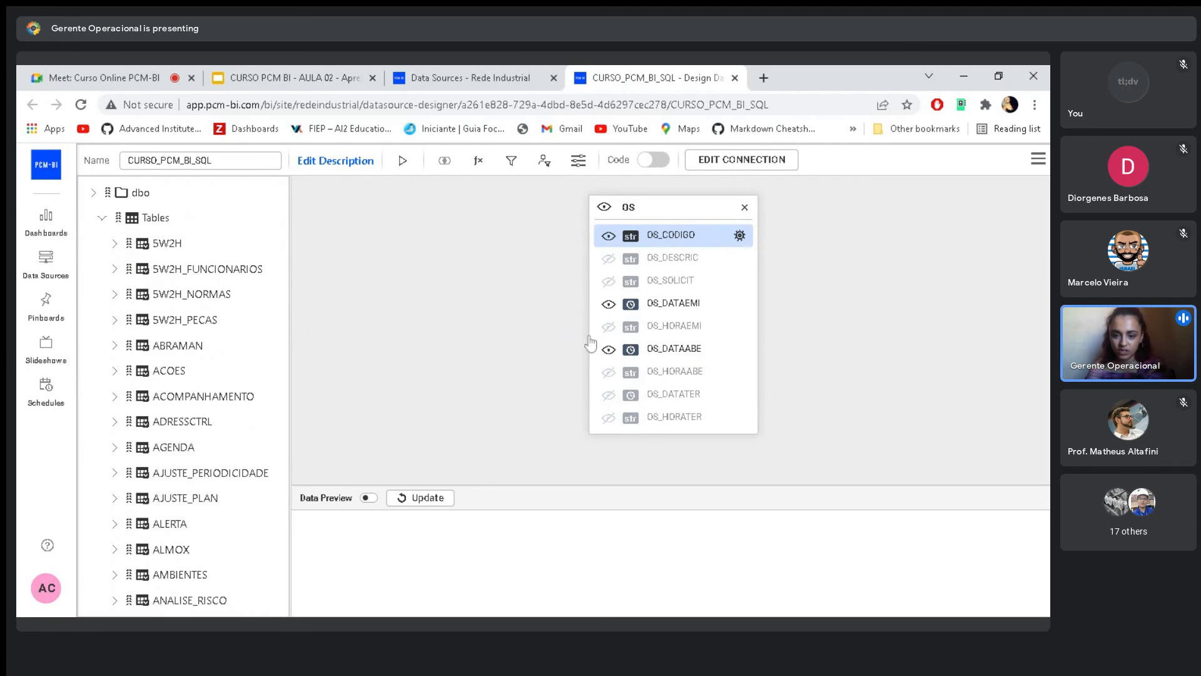
# - Look through the columns of the OS table and turn on the data preview
pyautogui.scroll(-6, 688, 345)
pyautogui.scroll(-10, 683, 358)
pyautogui.scroll(16, 691, 347)
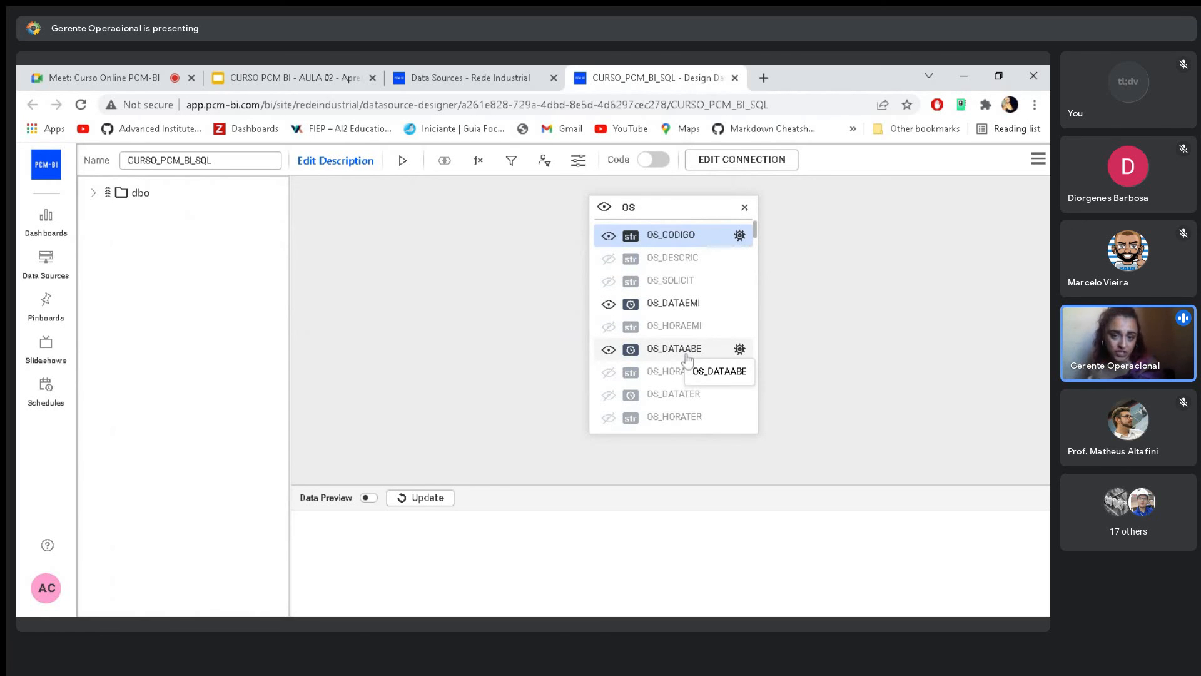
pyautogui.click(368, 498)
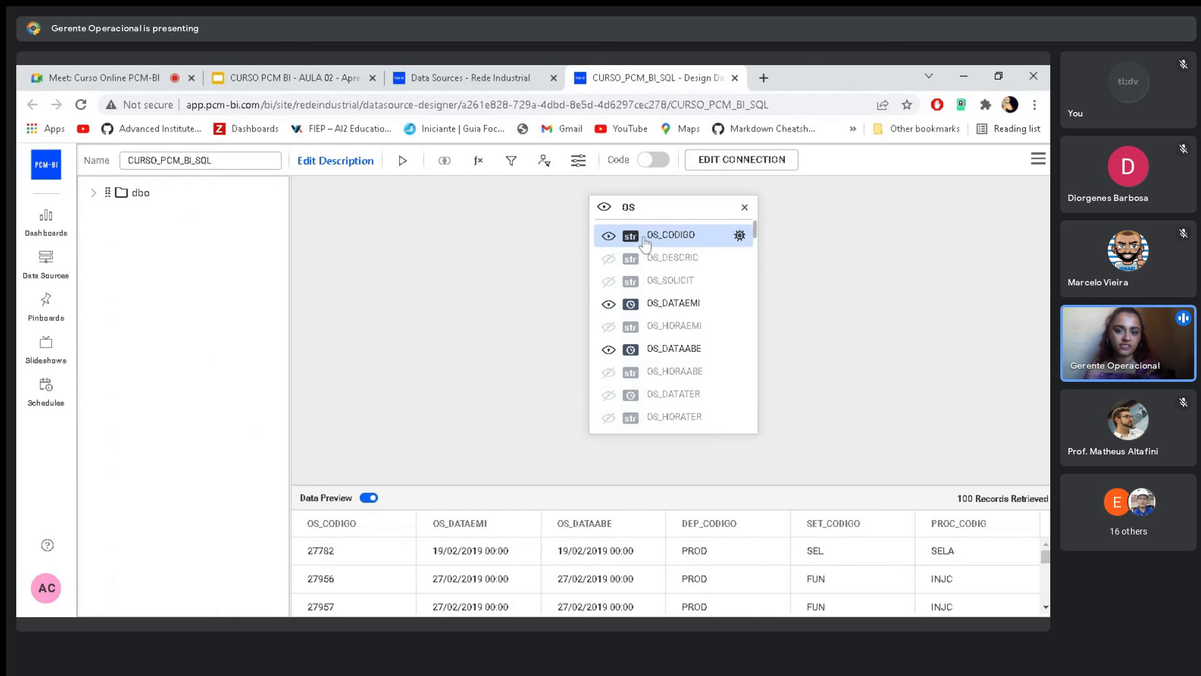
# - Examine the column type options of OS_CODIGO and OS_DATAEMI without changing them
pyautogui.click(739, 235)
pyautogui.moveTo(726, 276)
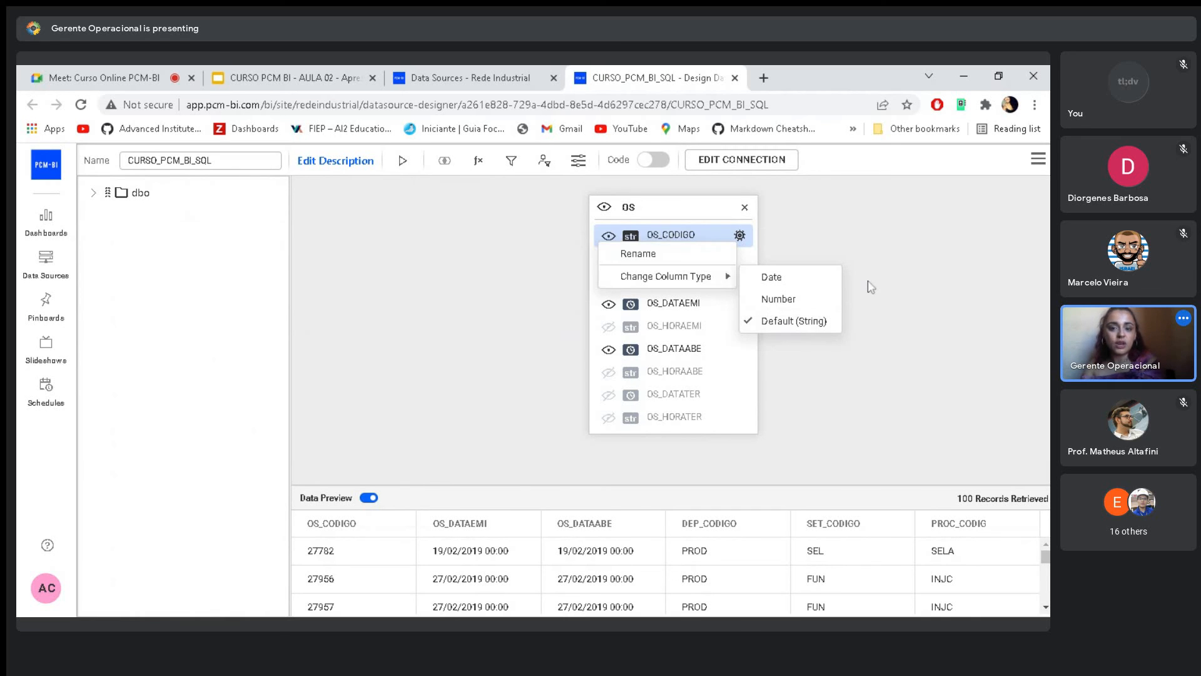
pyautogui.click(814, 387)
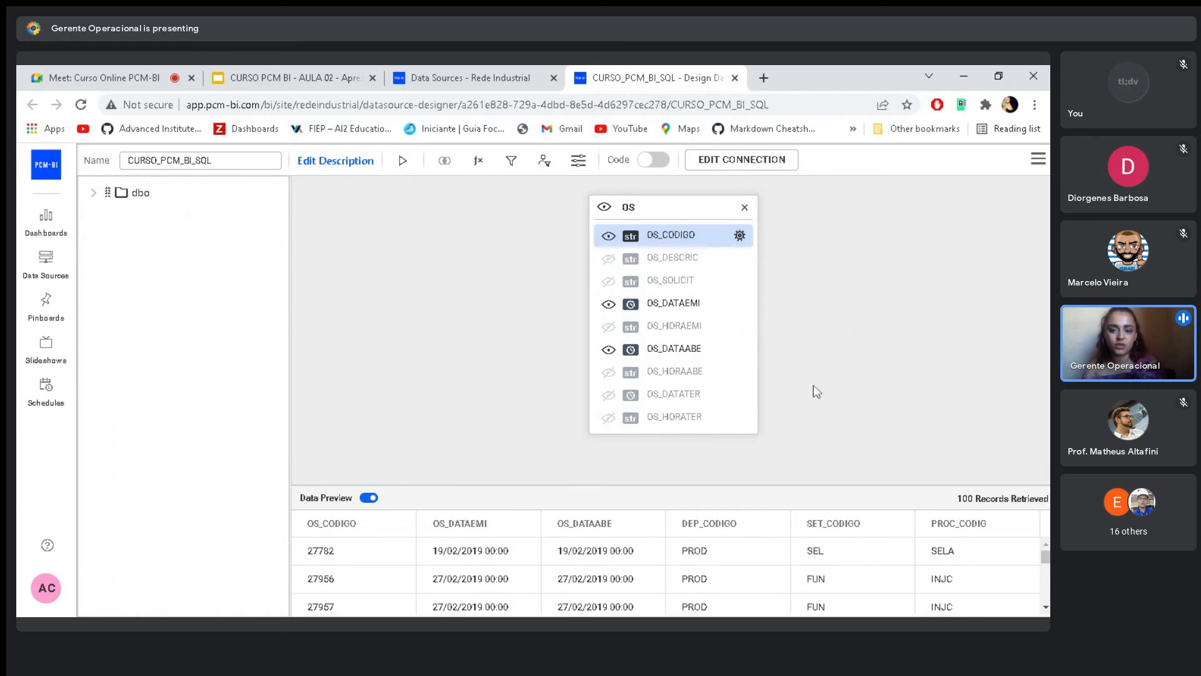
pyautogui.click(740, 303)
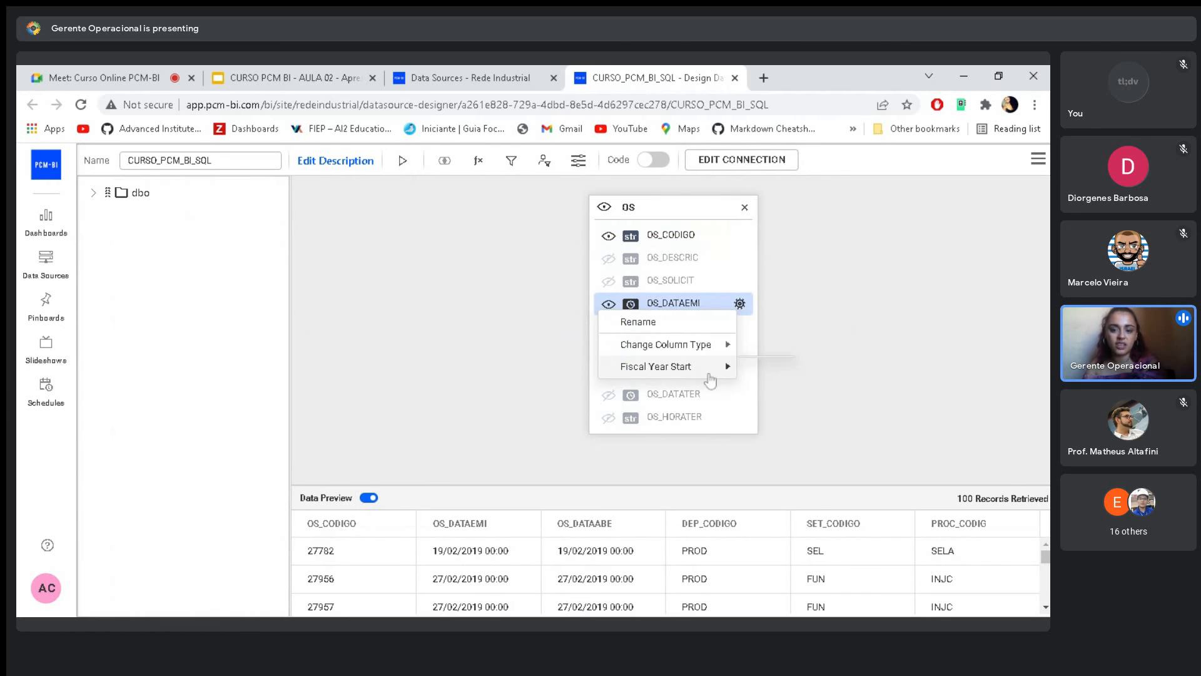
pyautogui.moveTo(725, 376)
pyautogui.moveTo(723, 344)
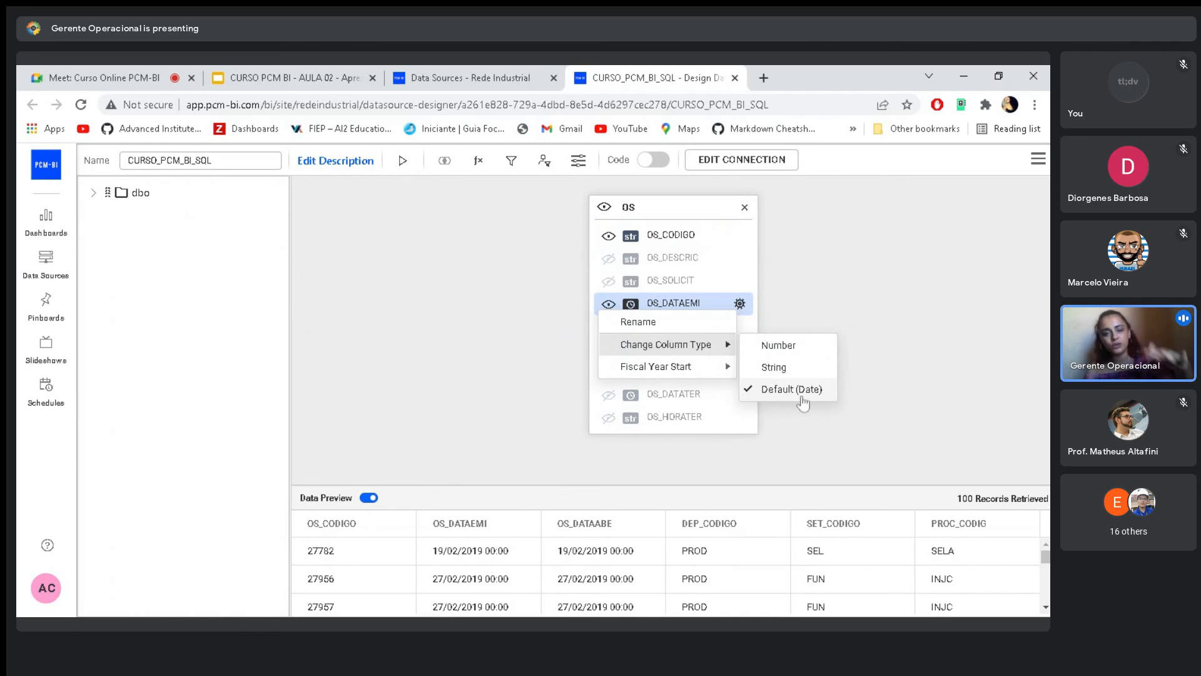
pyautogui.click(883, 293)
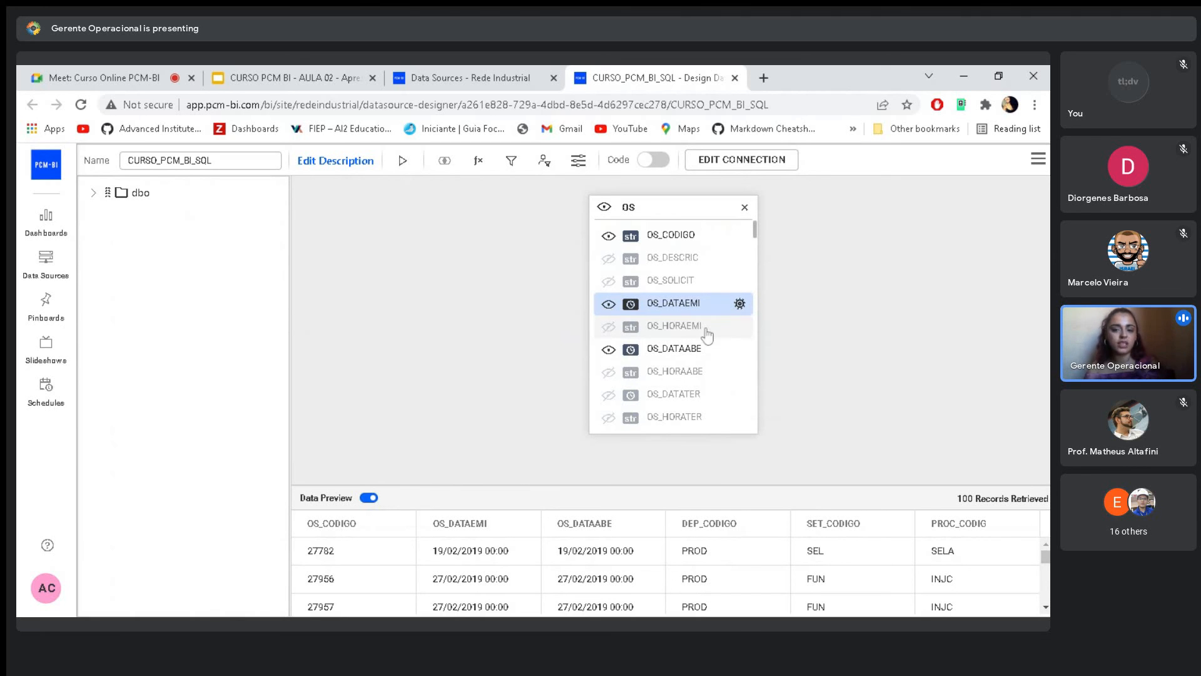
# - Show the OS_DESCRIC column of the OS table in the data preview, and hide it again
pyautogui.scroll(-3, 707, 350)
pyautogui.scroll(3, 694, 325)
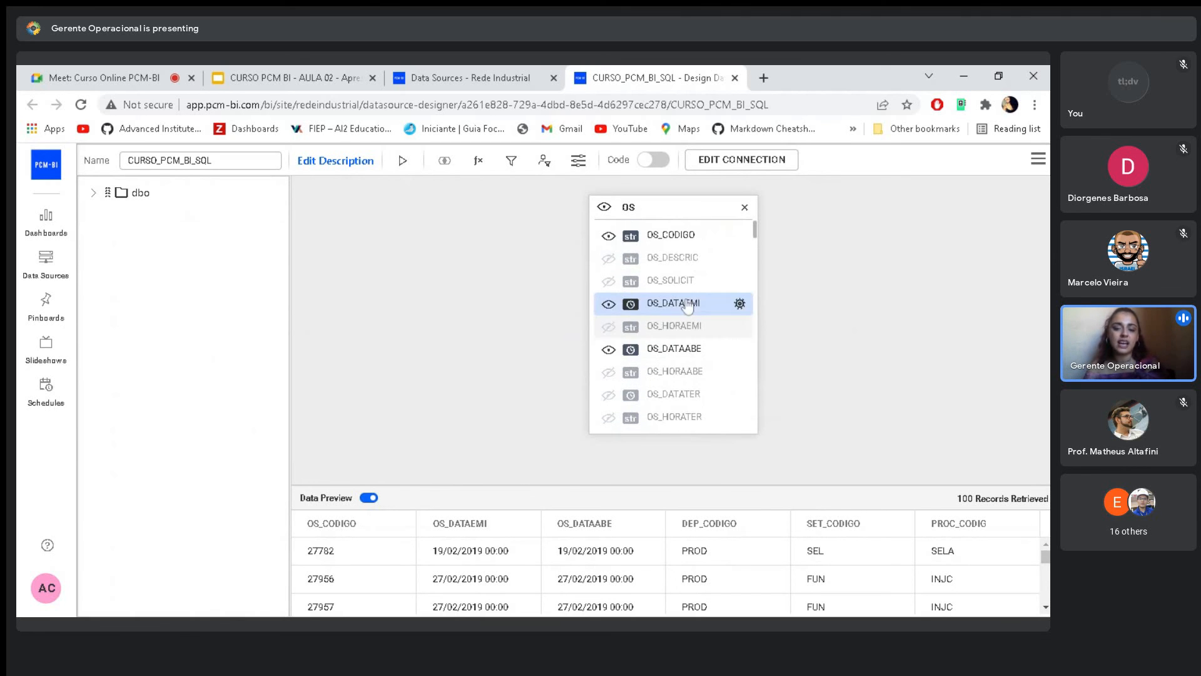
pyautogui.scroll(-3, 698, 363)
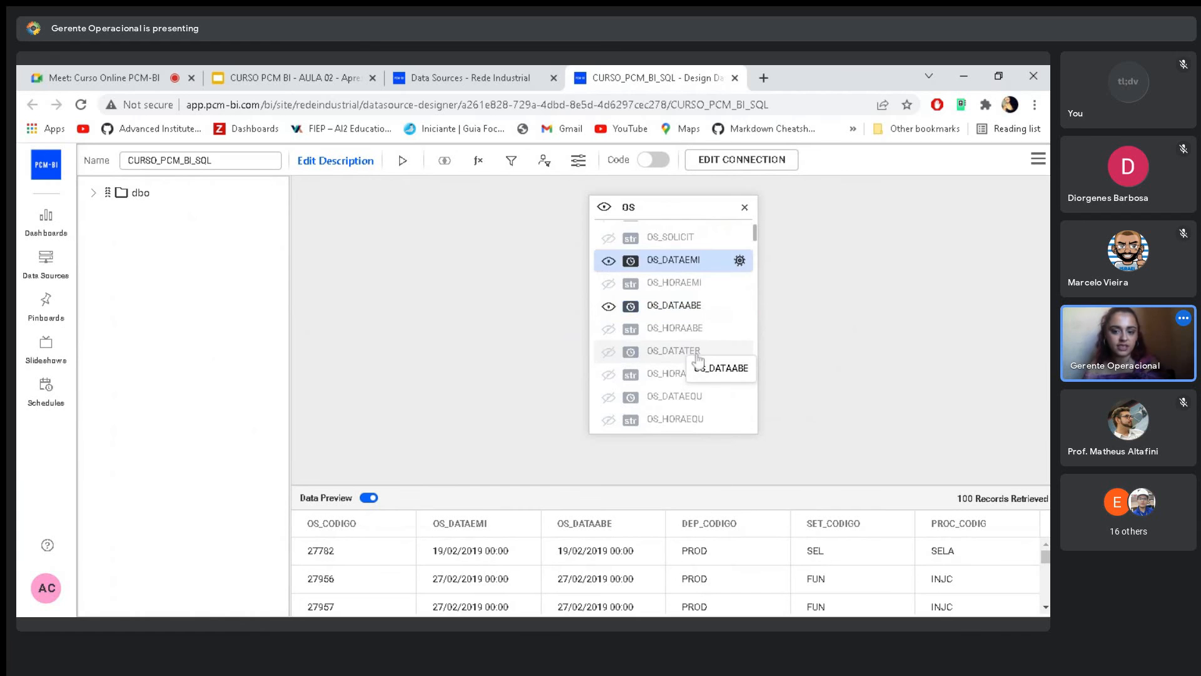
pyautogui.scroll(3, 696, 363)
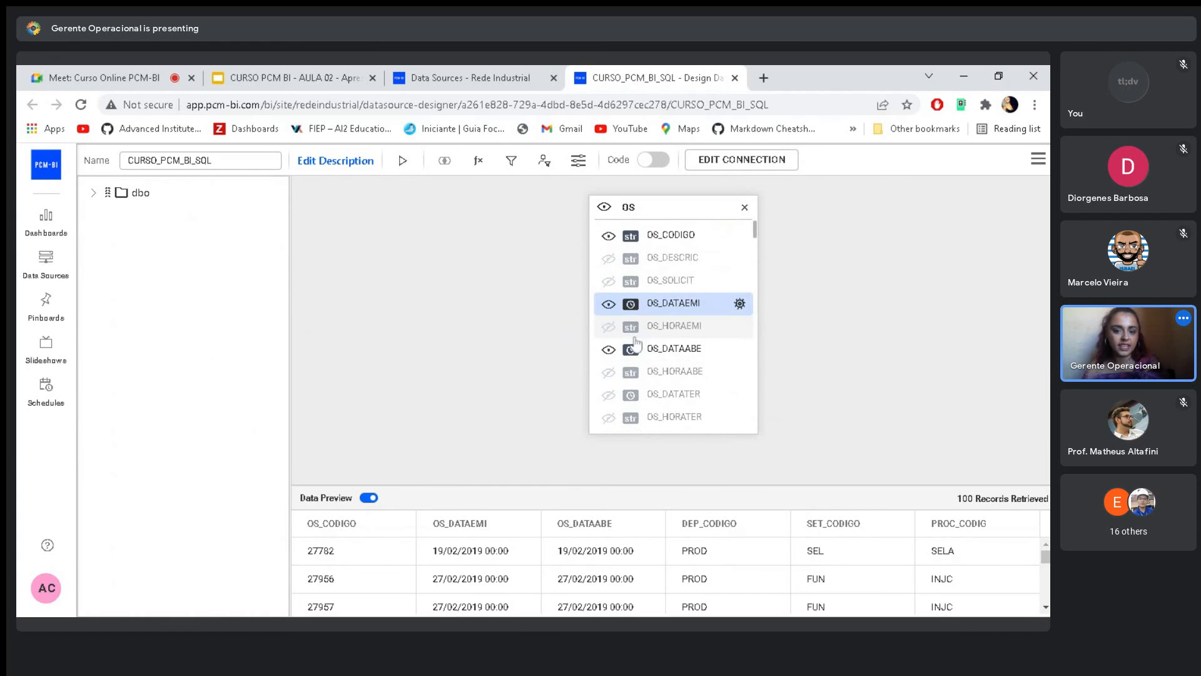
pyautogui.click(609, 259)
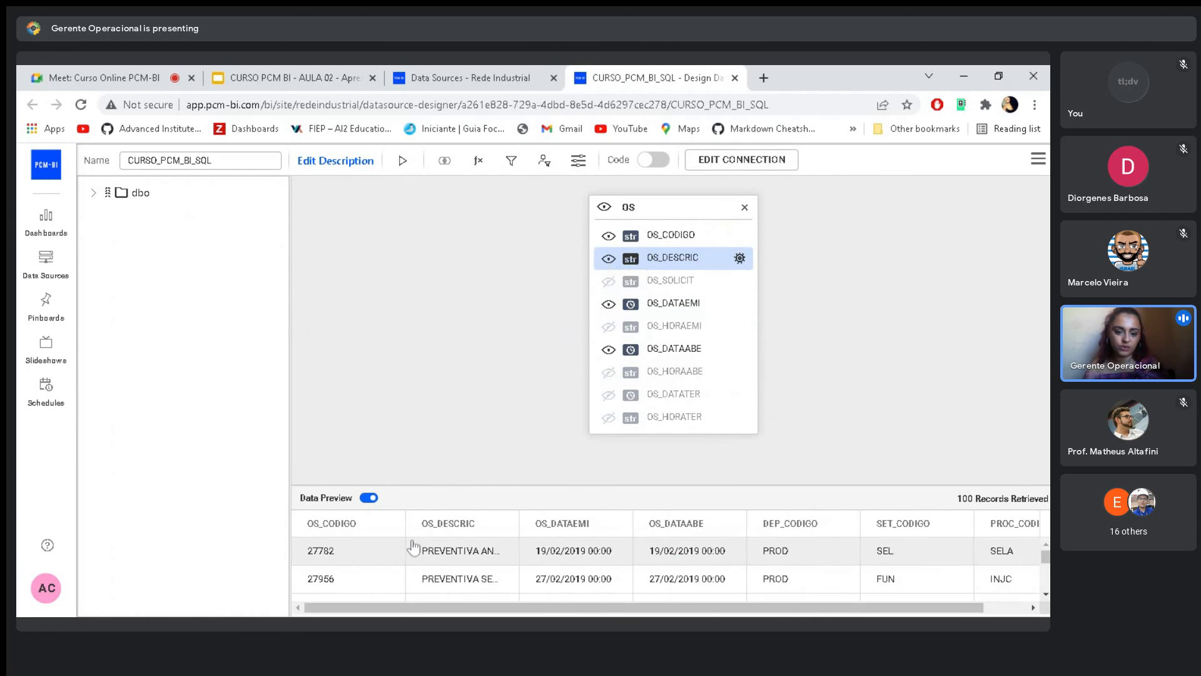
pyautogui.click(609, 259)
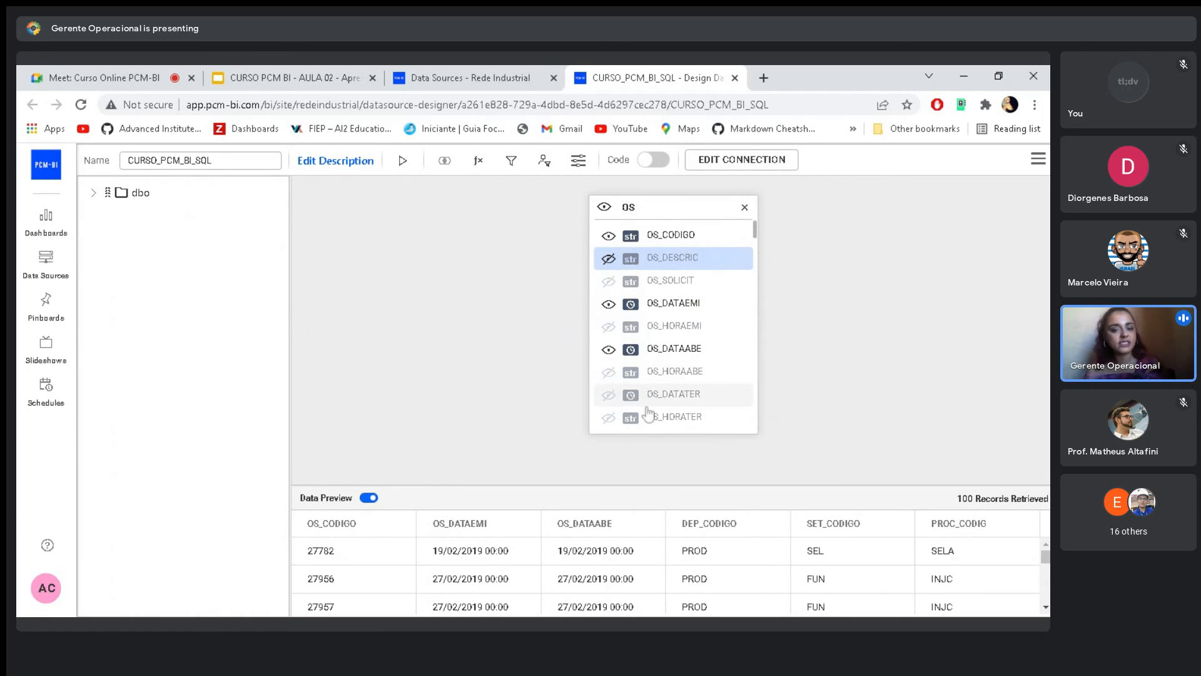
# - Review the remaining columns of the OS table and bring up the data source's save and exit options
pyautogui.scroll(-1, 655, 404)
pyautogui.scroll(-7, 657, 404)
pyautogui.scroll(7, 662, 403)
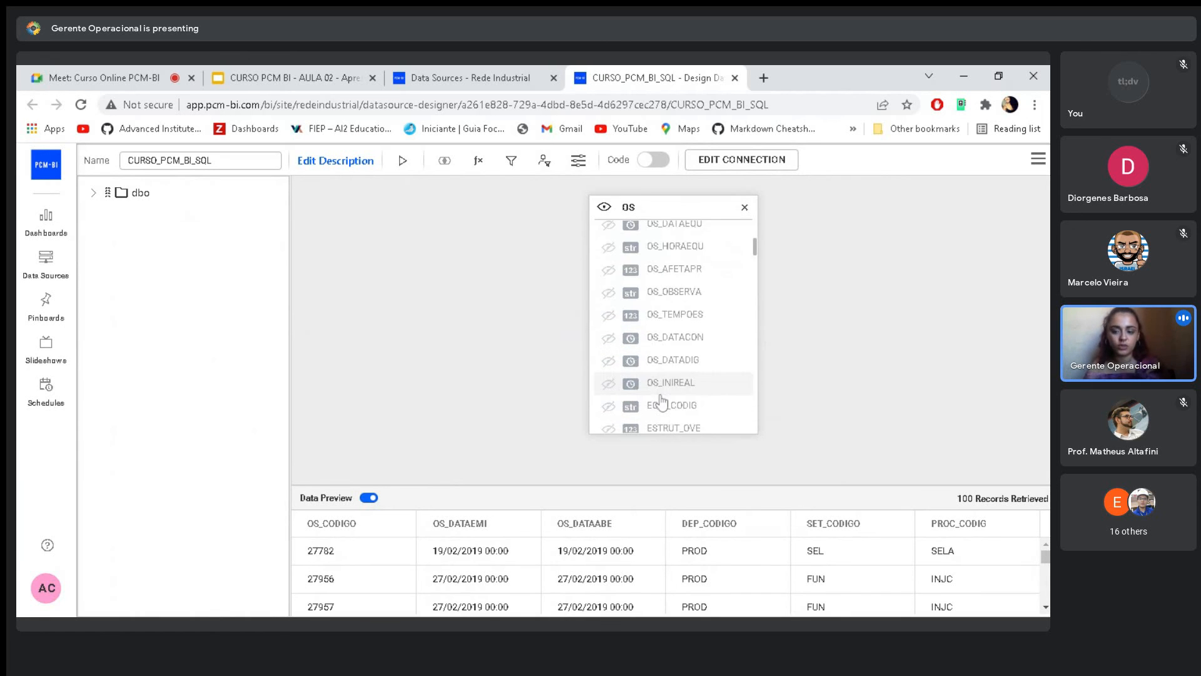
pyautogui.scroll(1, 662, 402)
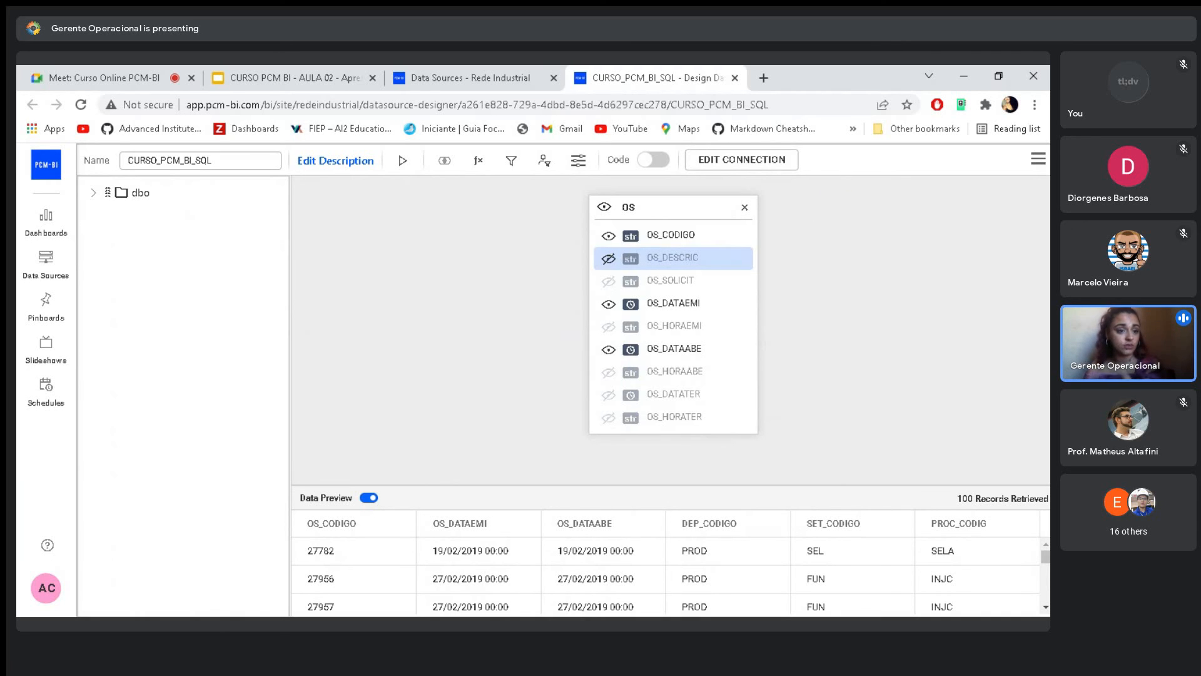
pyautogui.click(1038, 159)
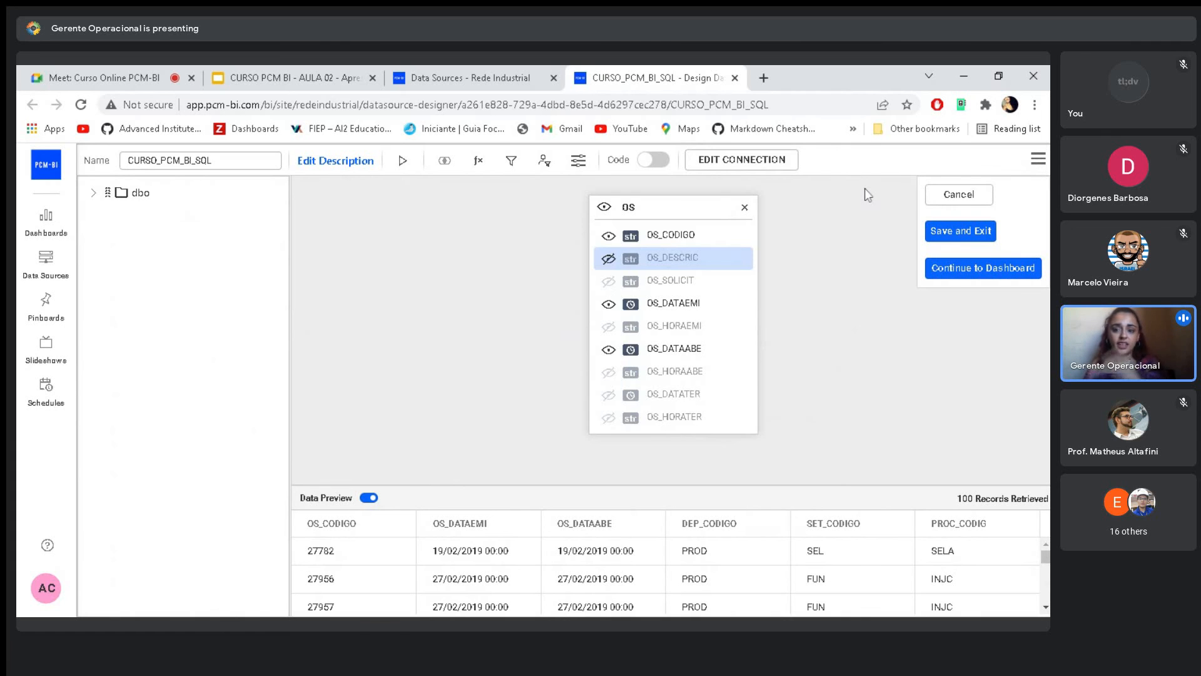
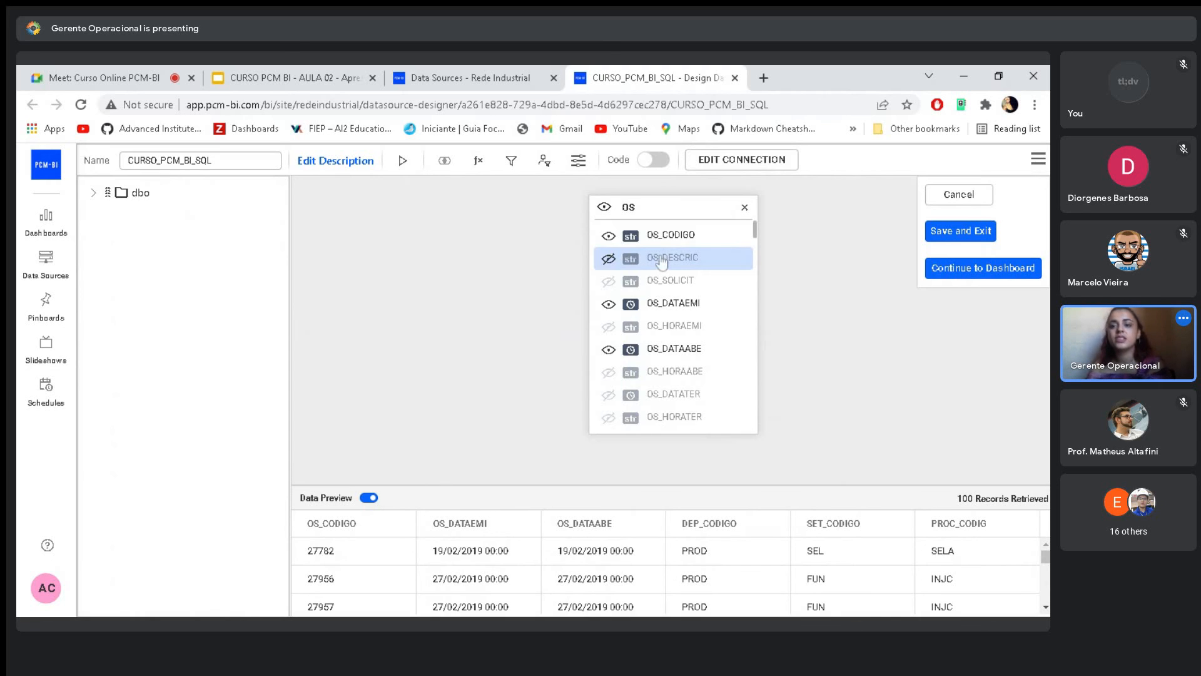
# - Show the OS_DESCRIC column of the OS table, hide it again, and look through the neighbouring columns
pyautogui.click(770, 274)
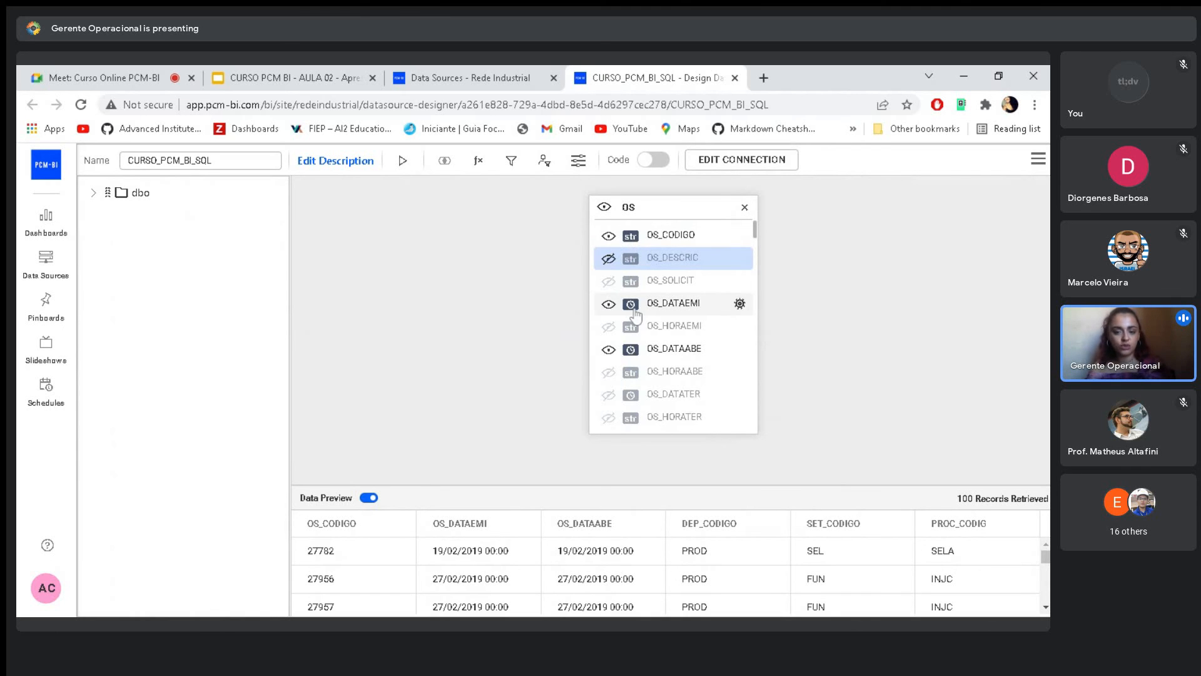
pyautogui.click(609, 259)
pyautogui.click(608, 260)
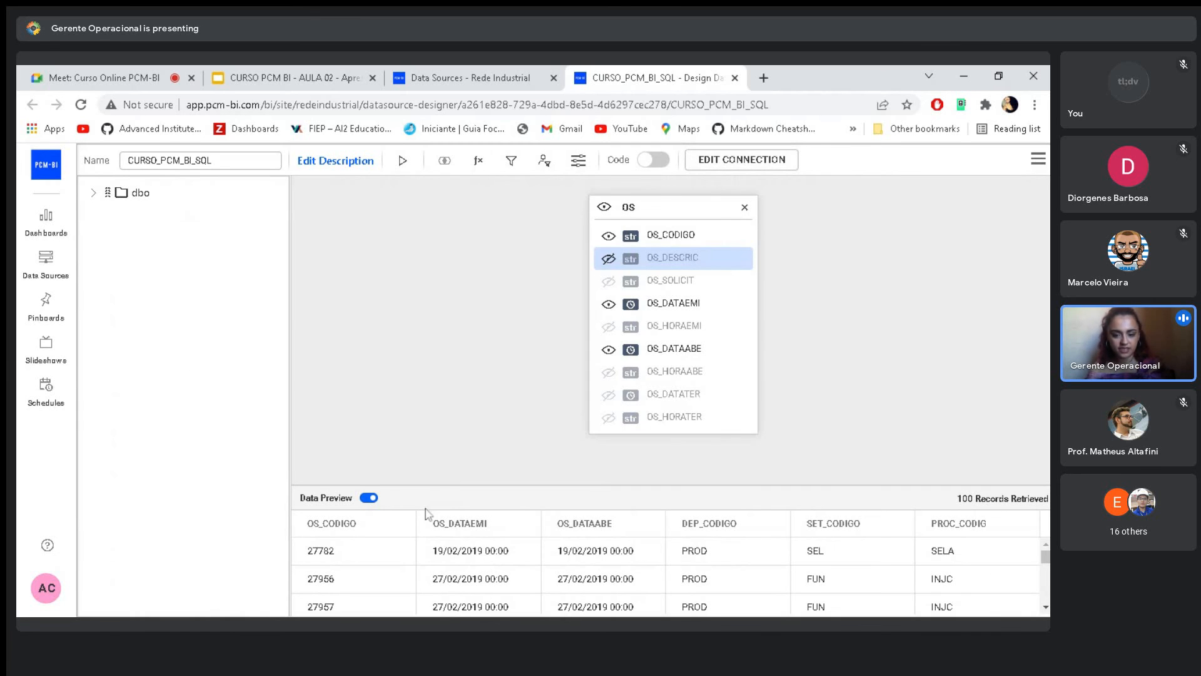
pyautogui.scroll(-1, 748, 402)
pyautogui.scroll(-5, 614, 571)
pyautogui.scroll(-5, 615, 571)
pyautogui.scroll(10, 634, 582)
# - Save the CURSO_PCM_BI_SQL data source and exit the designer
pyautogui.click(1039, 160)
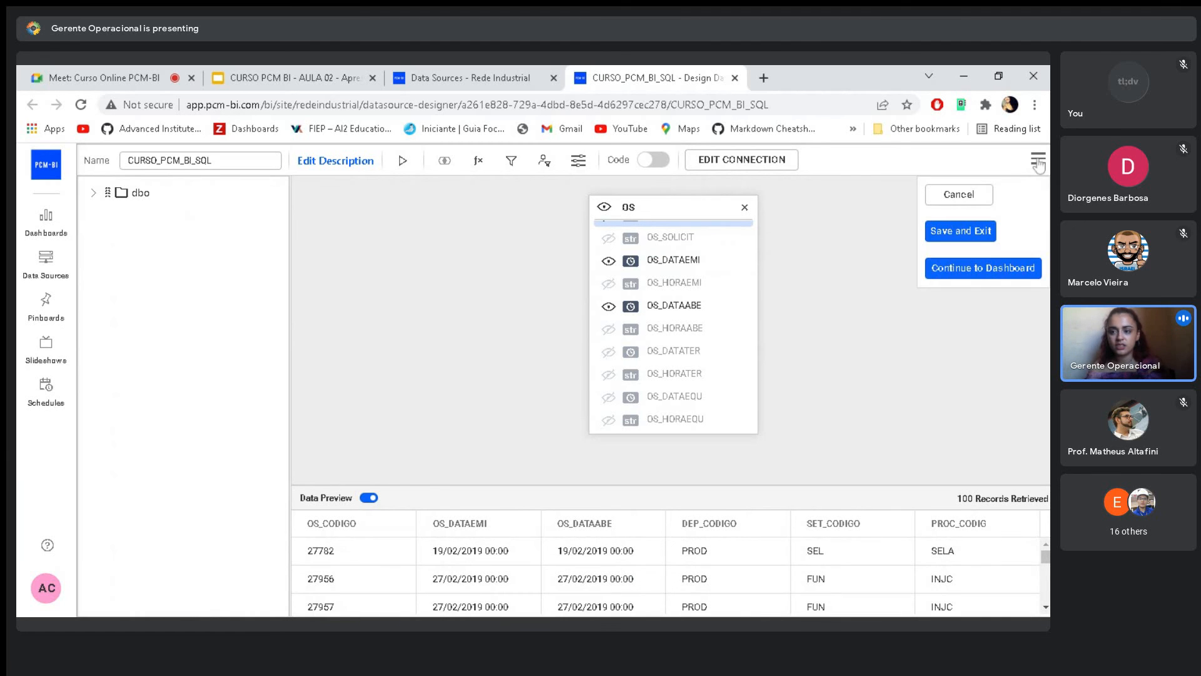
pyautogui.click(948, 234)
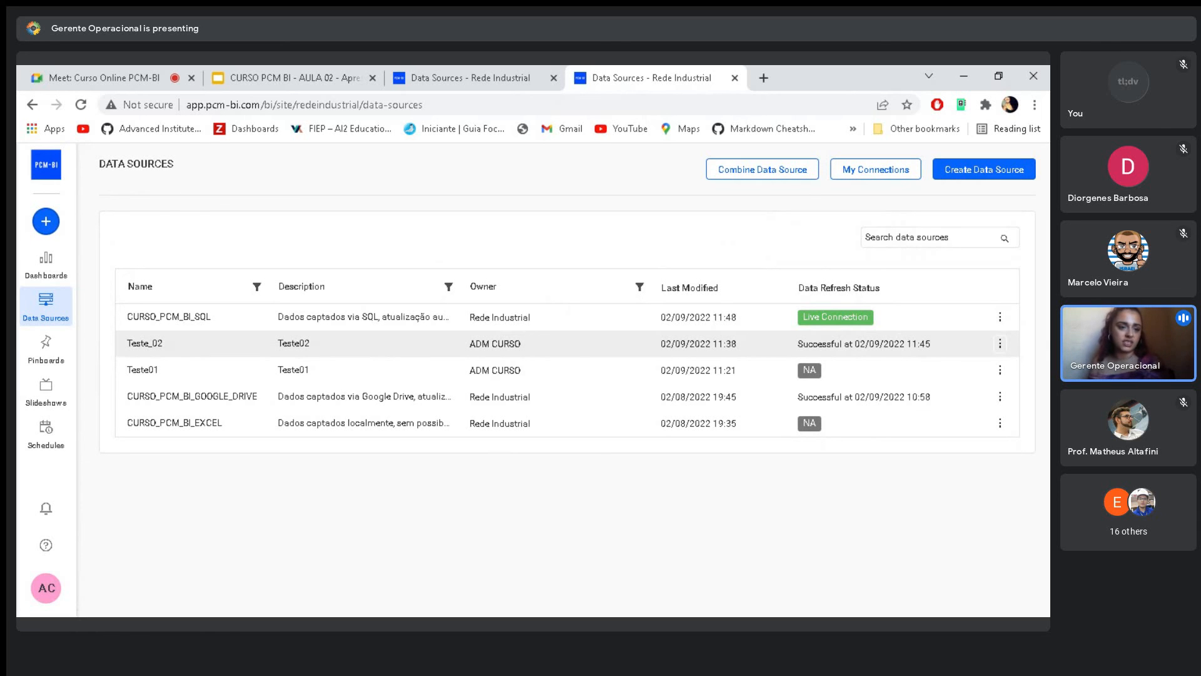
# - Switch to the Google Meet call and stop presenting the screen
pyautogui.click(111, 69)
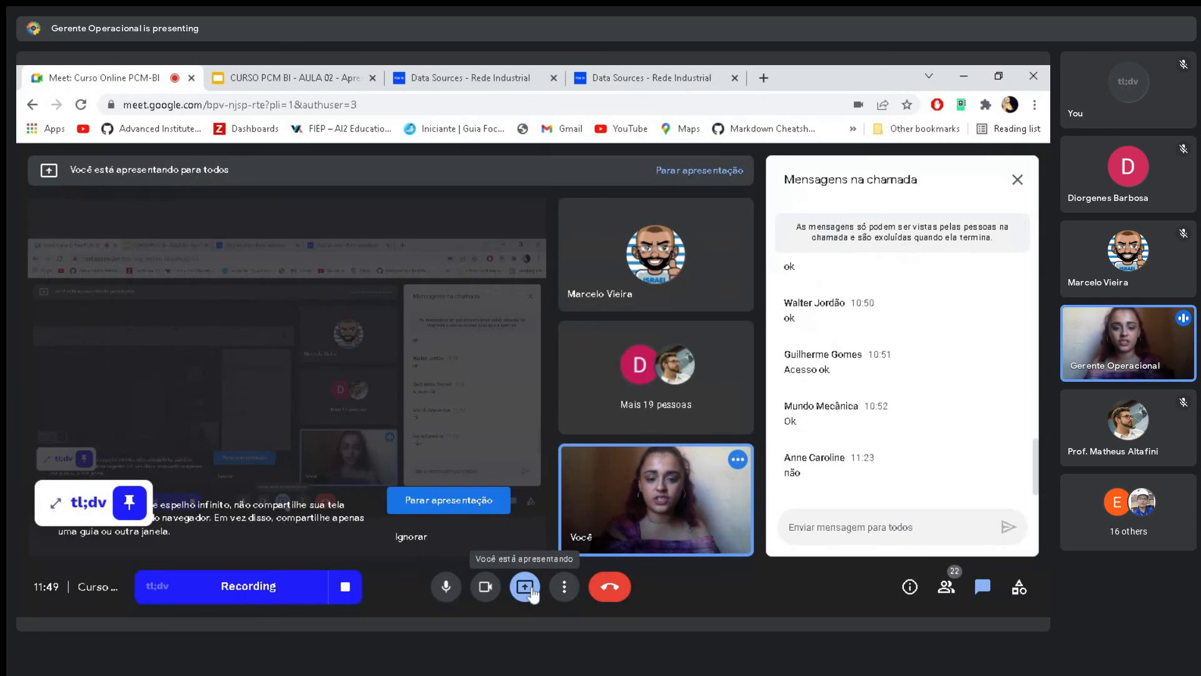
pyautogui.click(528, 588)
pyautogui.click(544, 539)
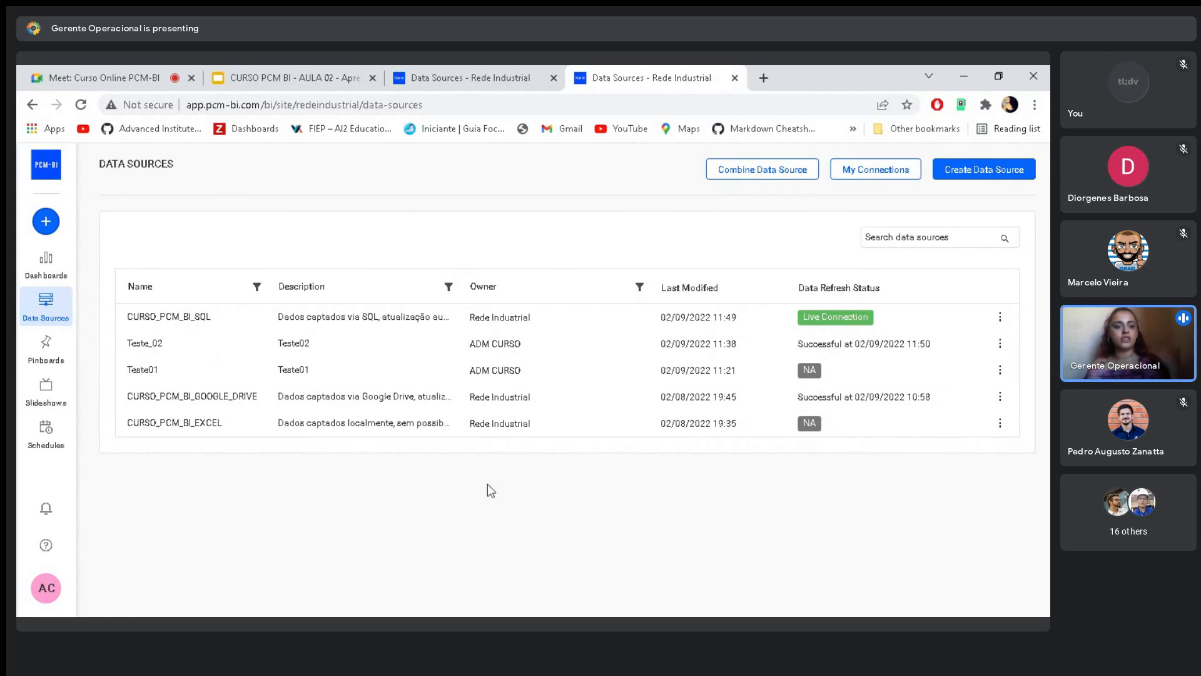
# - Open the CURSO_PCM_BI_EXCEL data source for editing, close the leftover Data Sources page, and continue to a new dashboard
pyautogui.click(1001, 423)
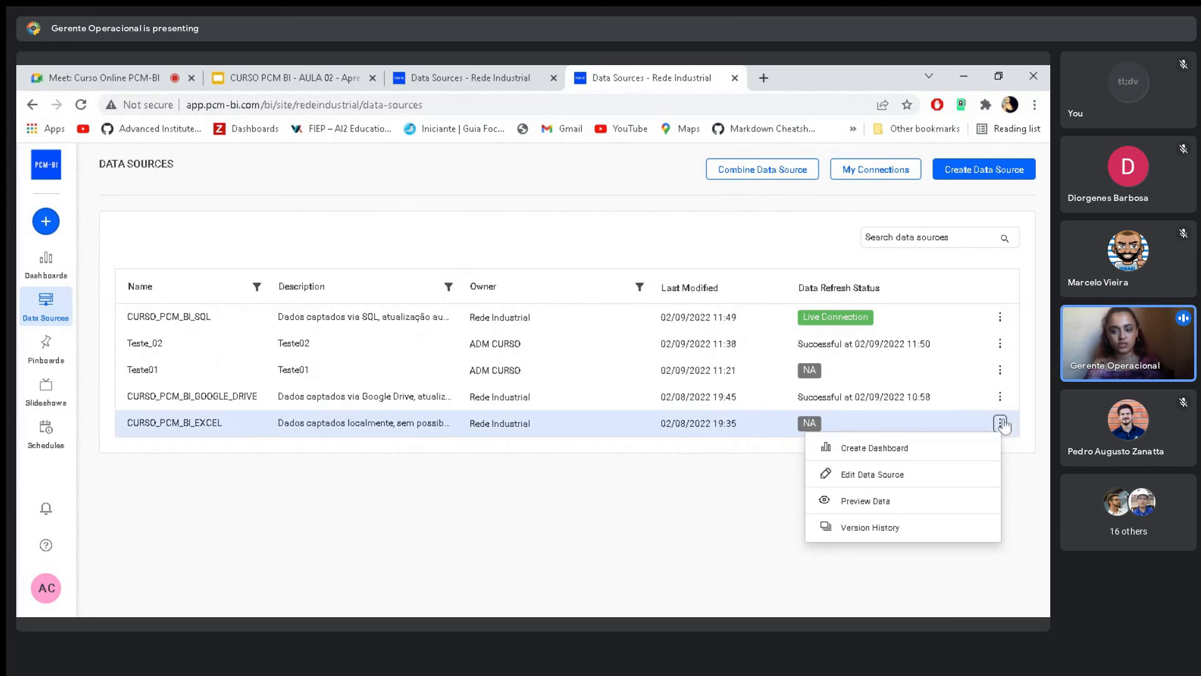
pyautogui.click(875, 476)
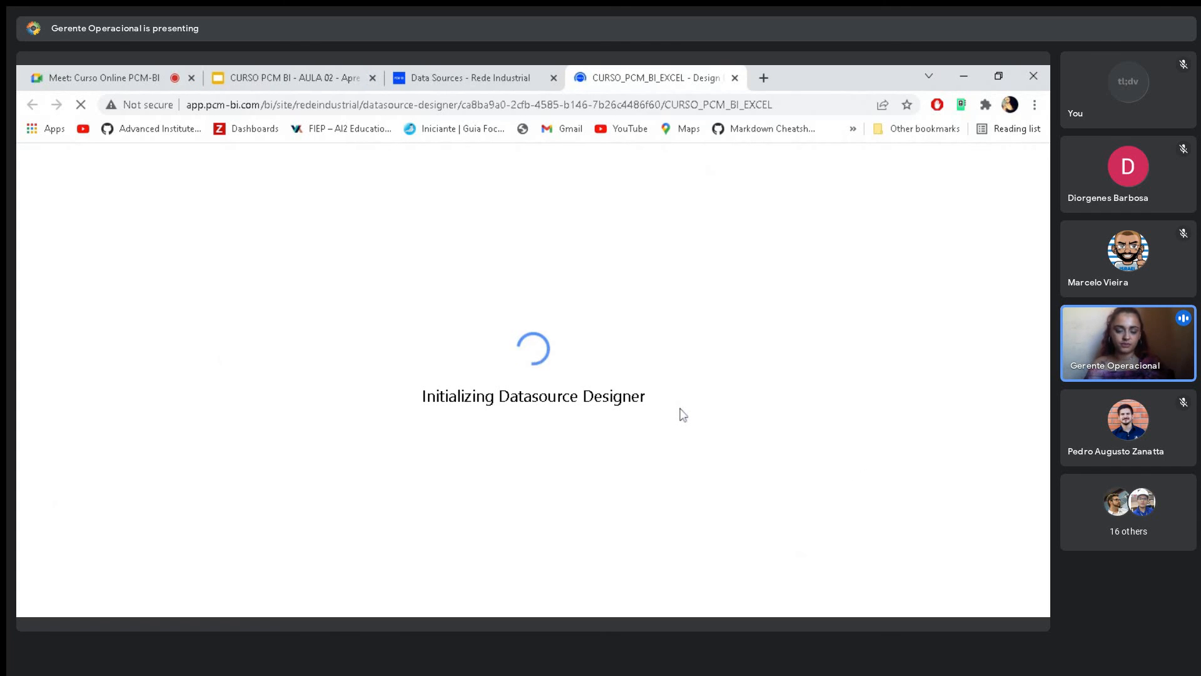
pyautogui.click(553, 77)
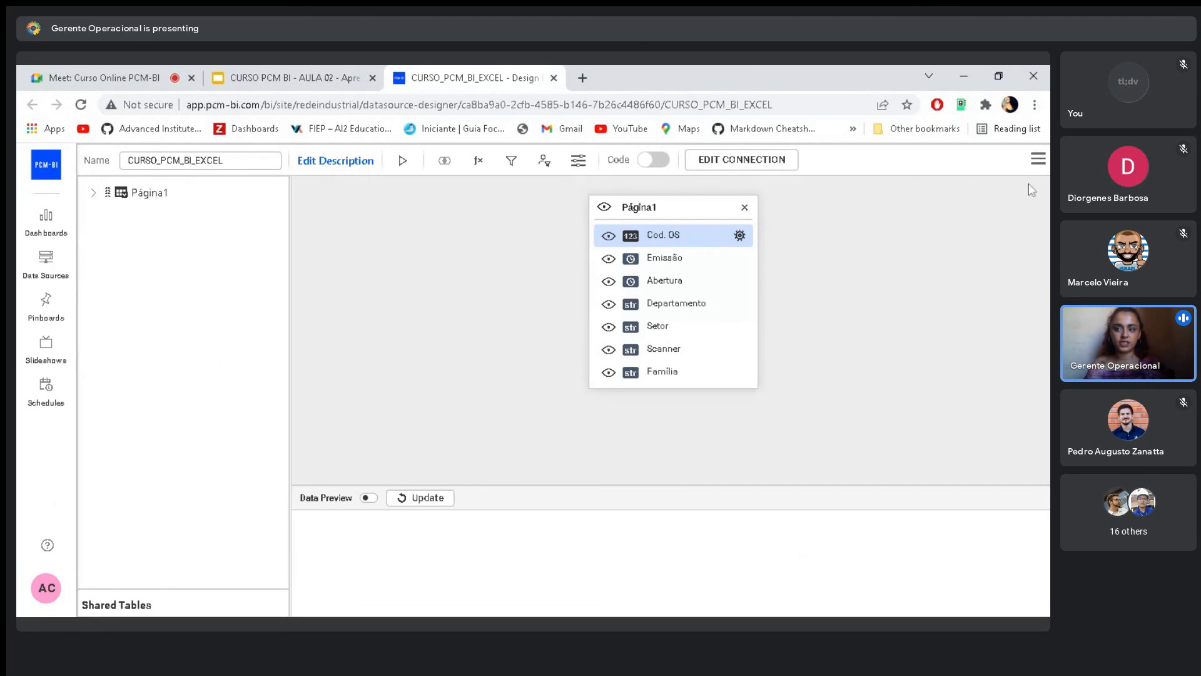
pyautogui.click(1038, 159)
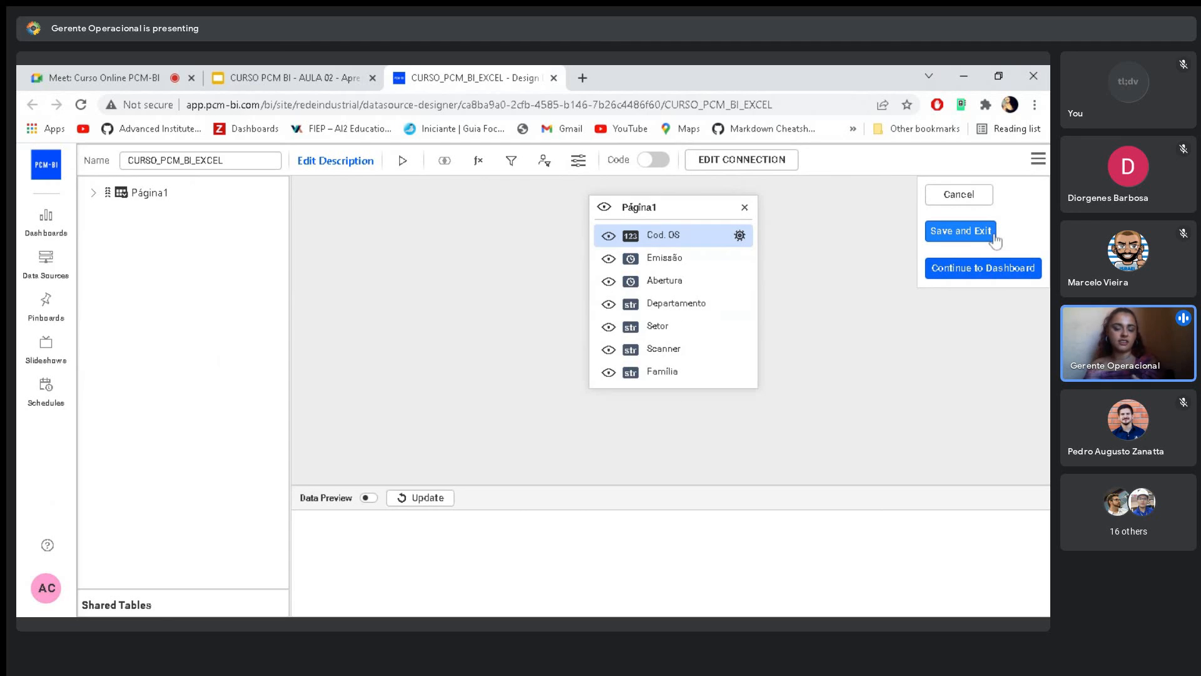
pyautogui.click(983, 269)
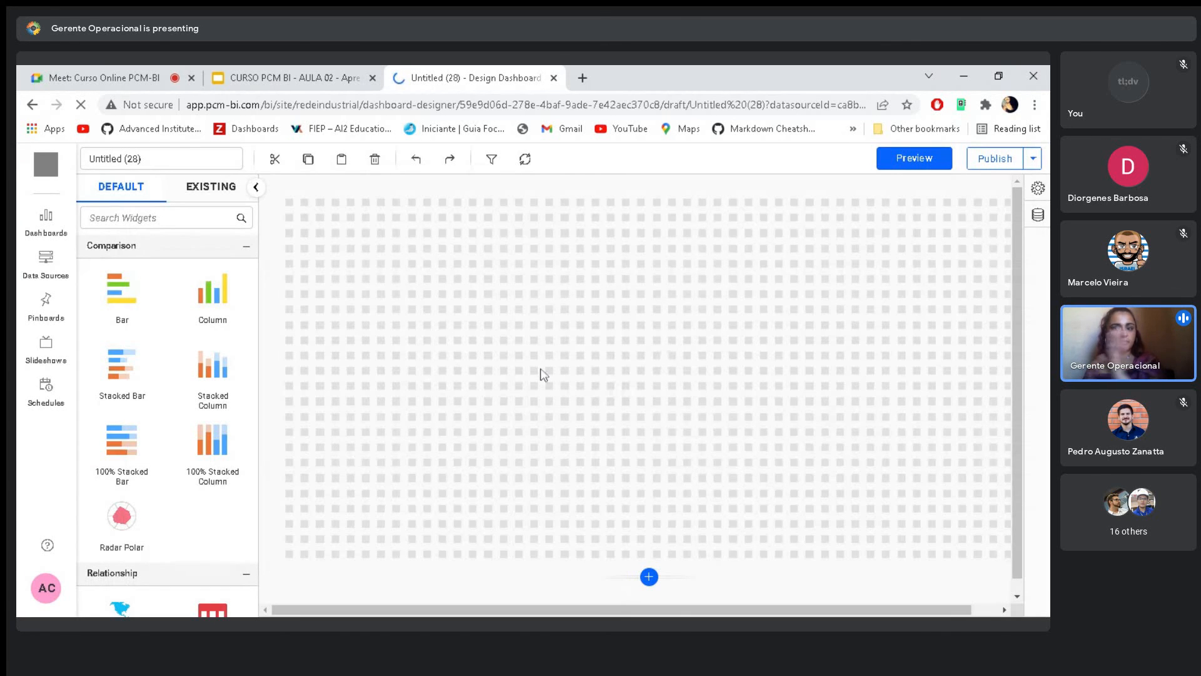
# - Examine the fields of the CURSO_PCM_BI_EXCEL data source attached to the dashboard, and collapse the data source view
pyautogui.click(1039, 217)
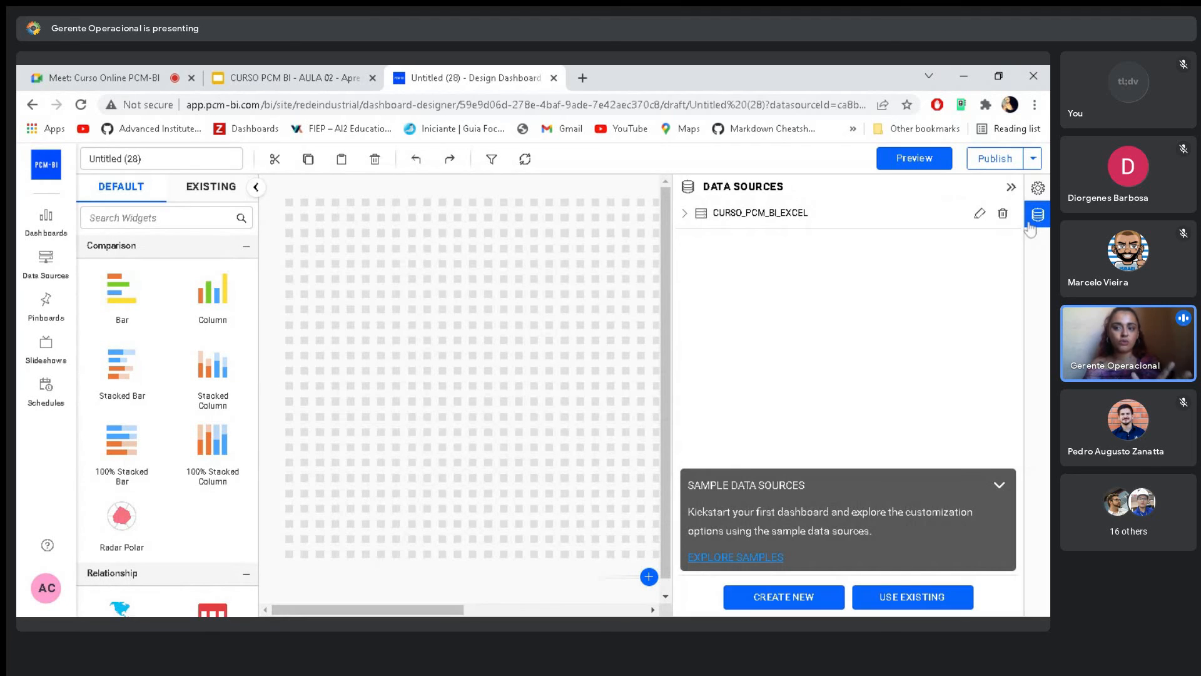
pyautogui.click(685, 213)
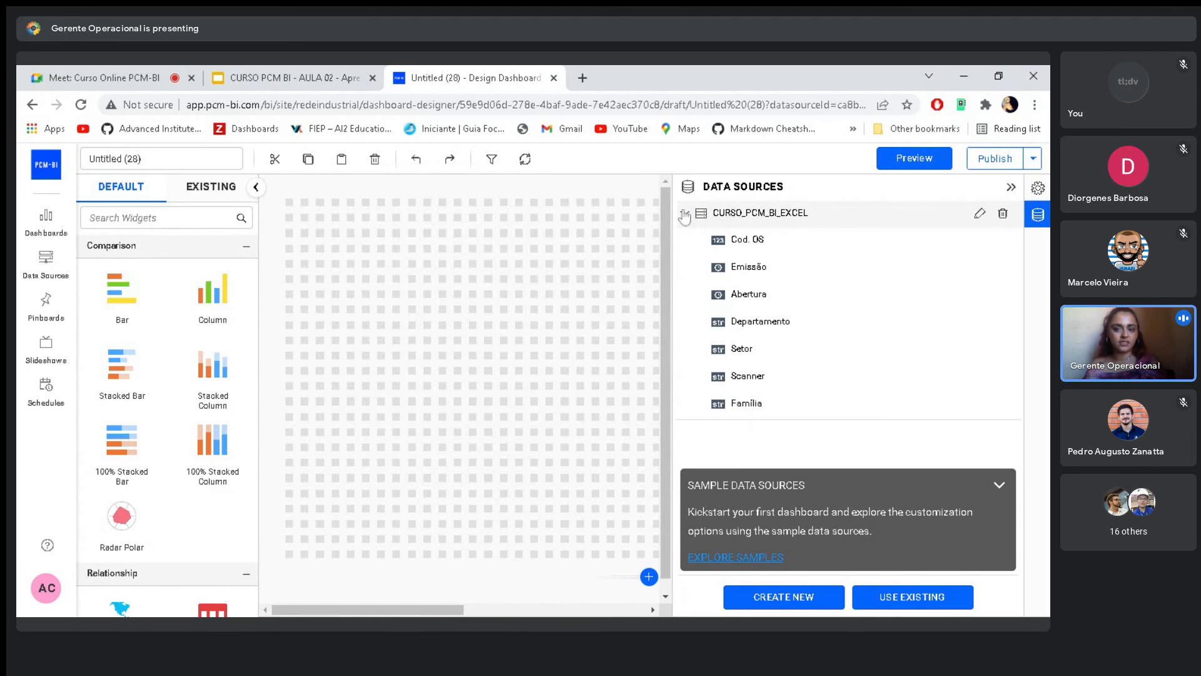
pyautogui.click(685, 213)
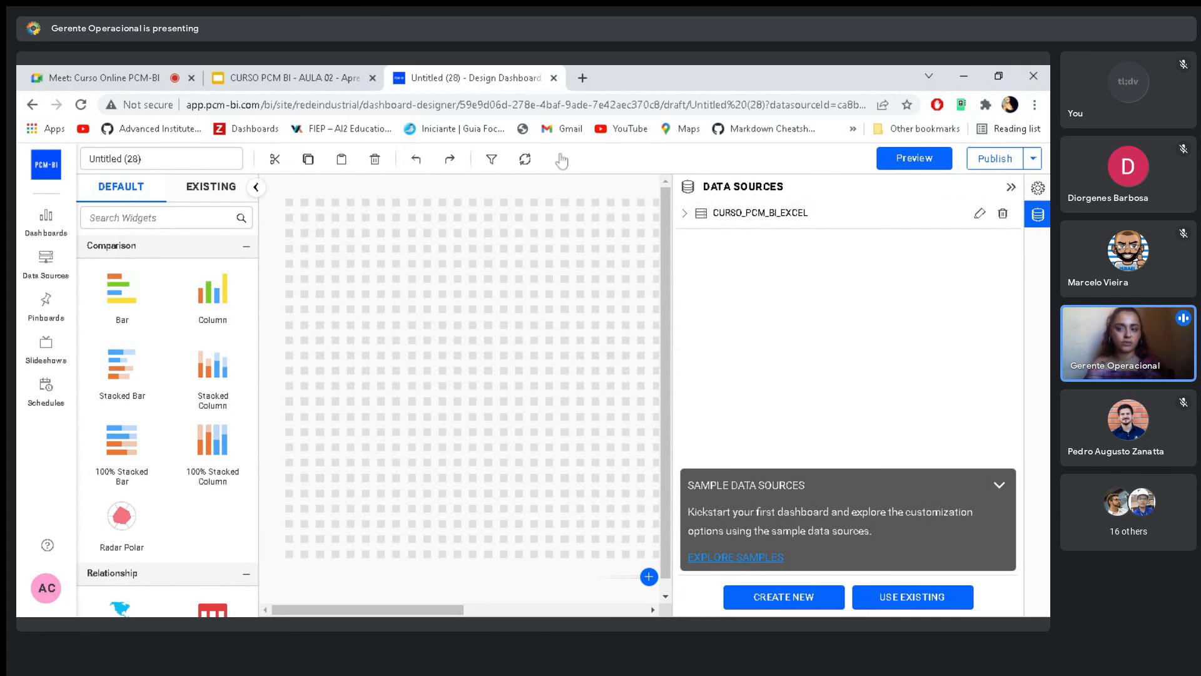
pyautogui.click(1012, 188)
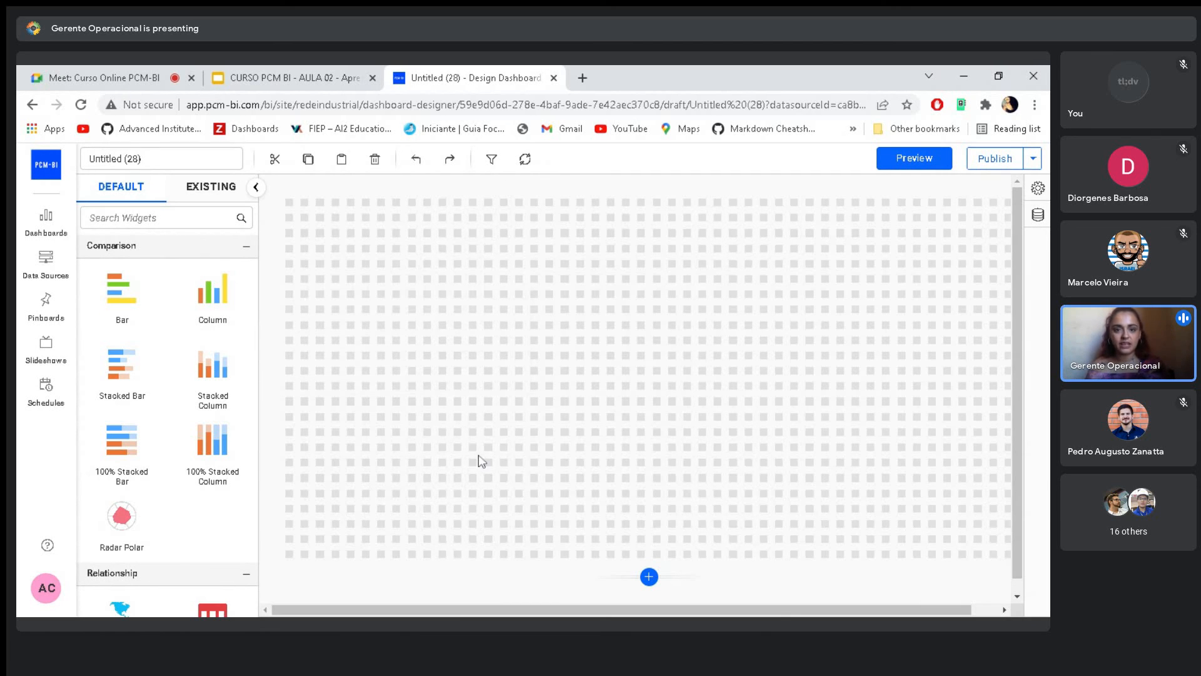
# - Place a Column chart widget near the upper part of the dashboard canvas, and view its properties
pyautogui.moveTo(212, 289); pyautogui.dragTo(397, 233)
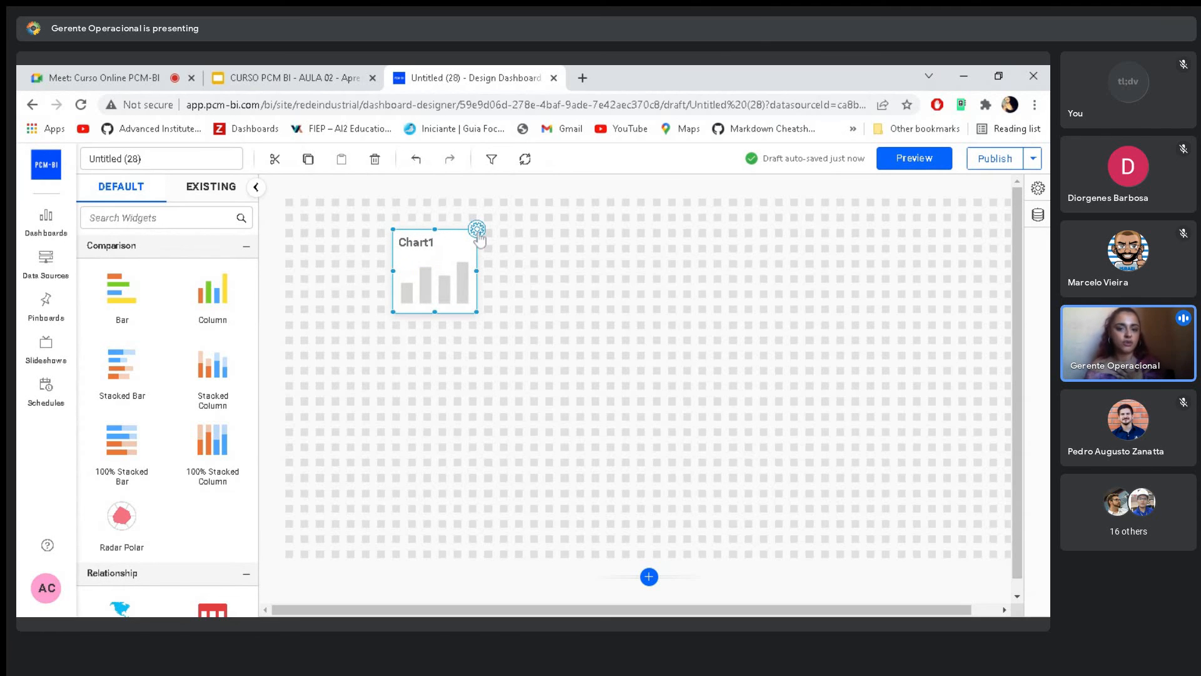
pyautogui.click(477, 232)
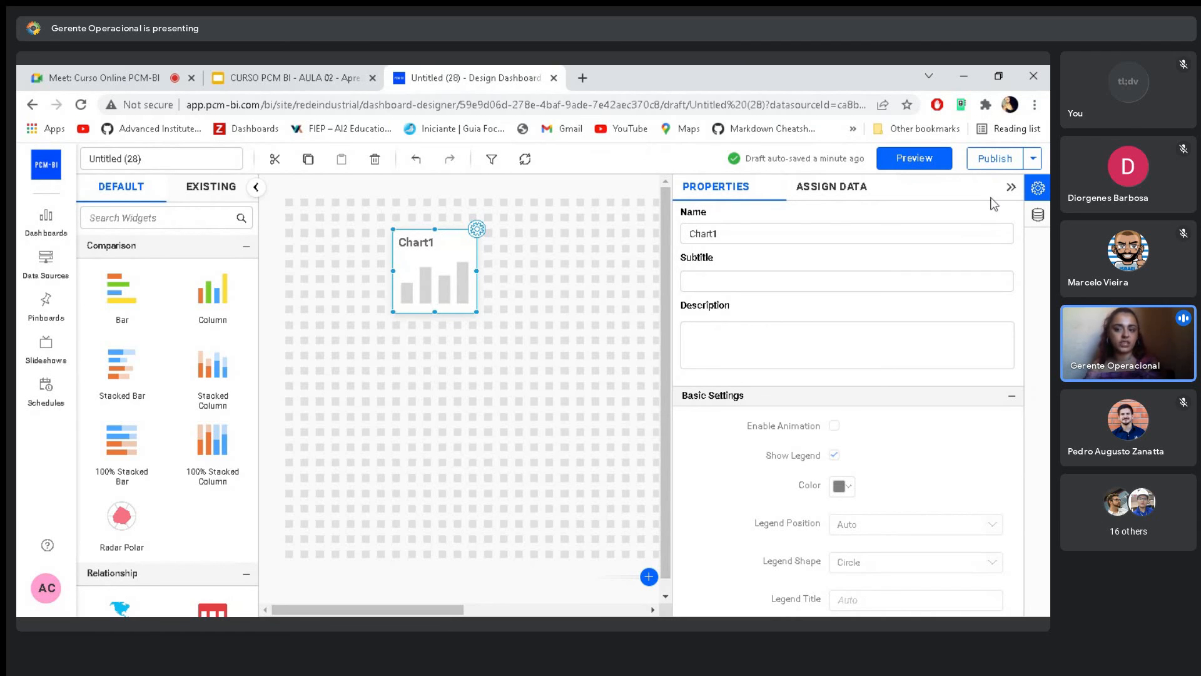
pyautogui.click(1011, 187)
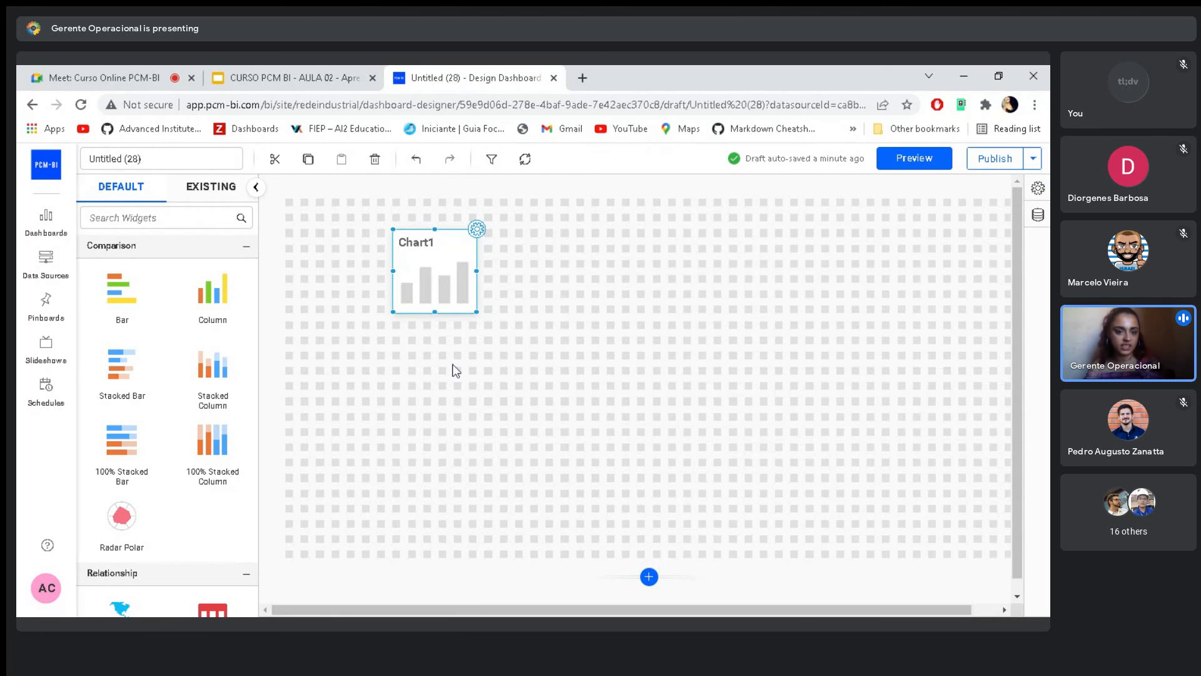
# - Return to the Google Meet call and end the screen presentation
pyautogui.click(148, 65)
pyautogui.click(525, 586)
pyautogui.click(582, 538)
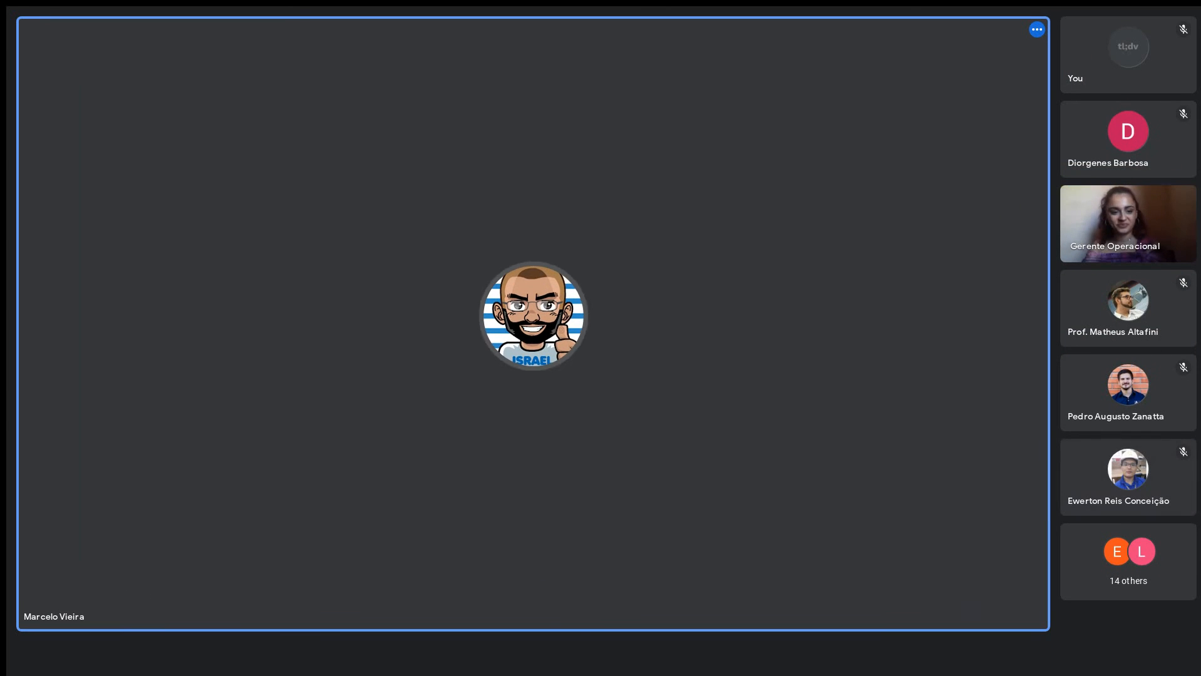